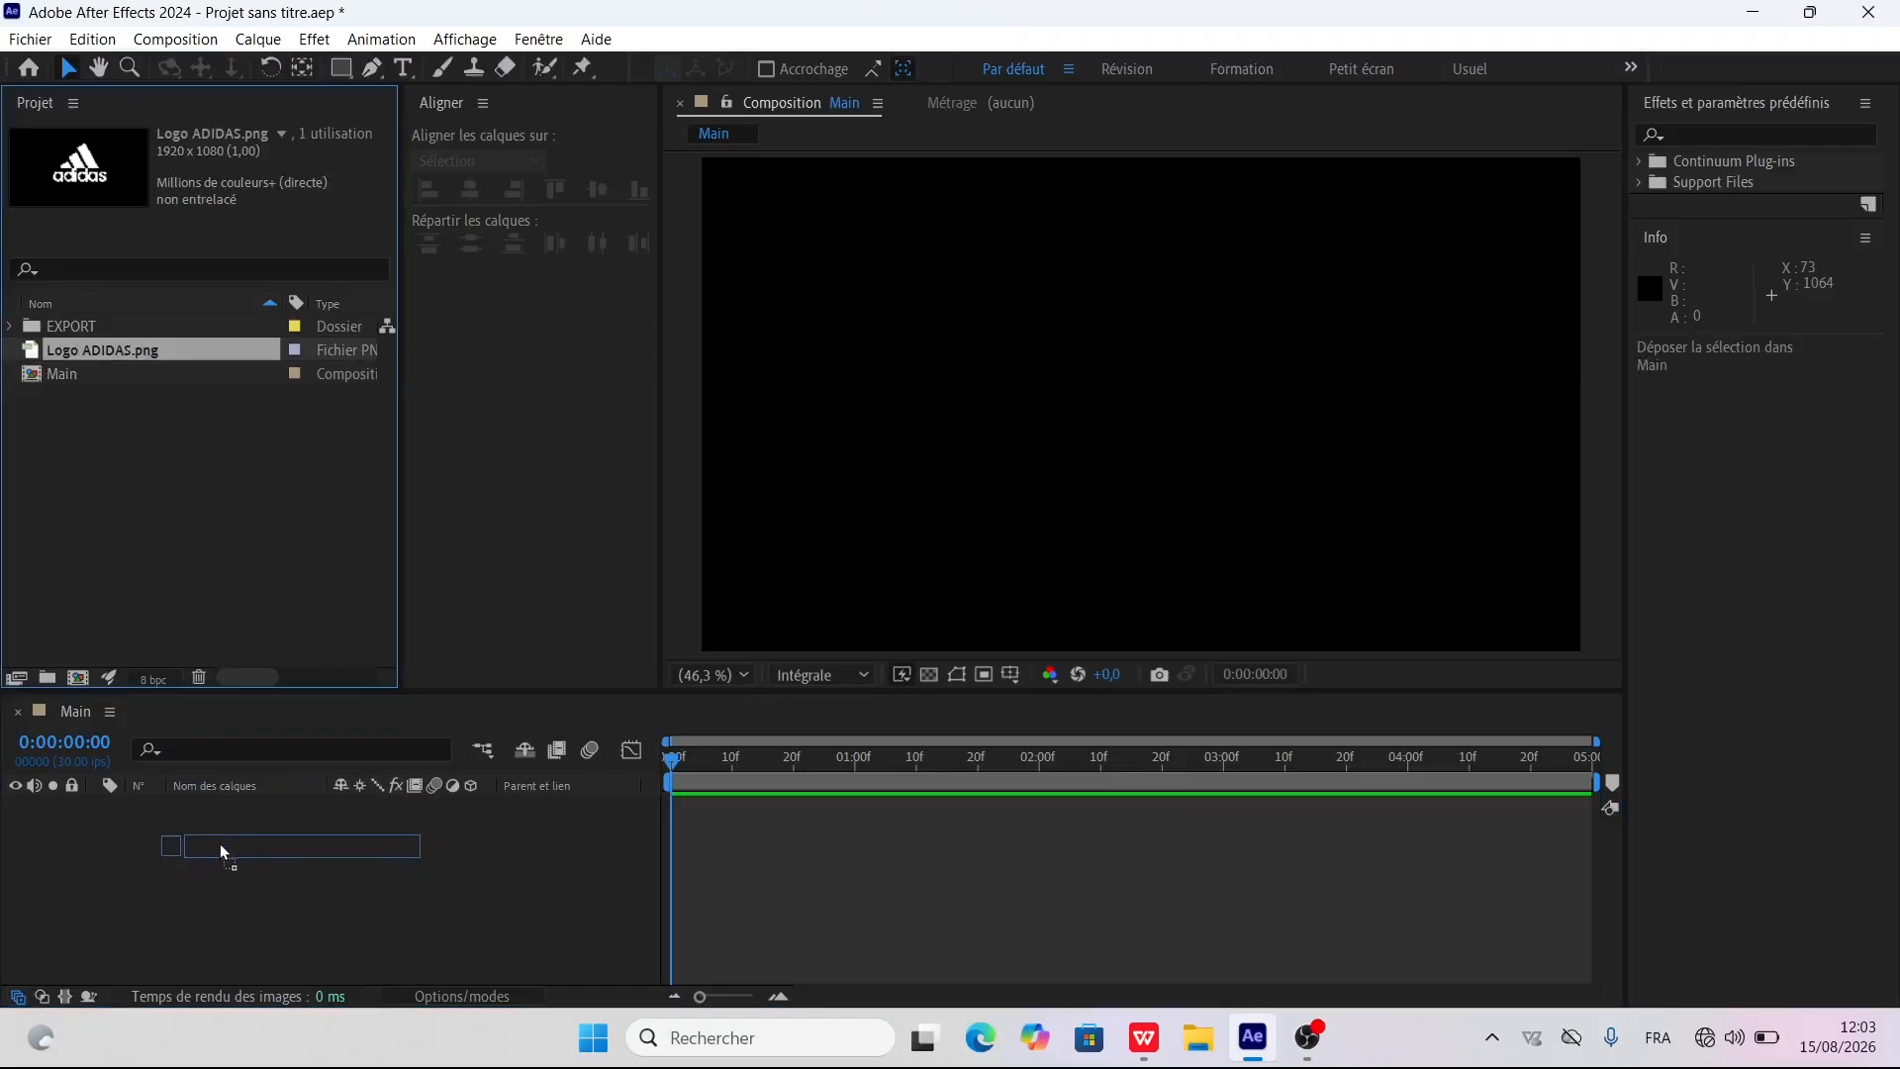
Scale the Logo ADIDAS.png layer in the Main composition to 50%
key("s")
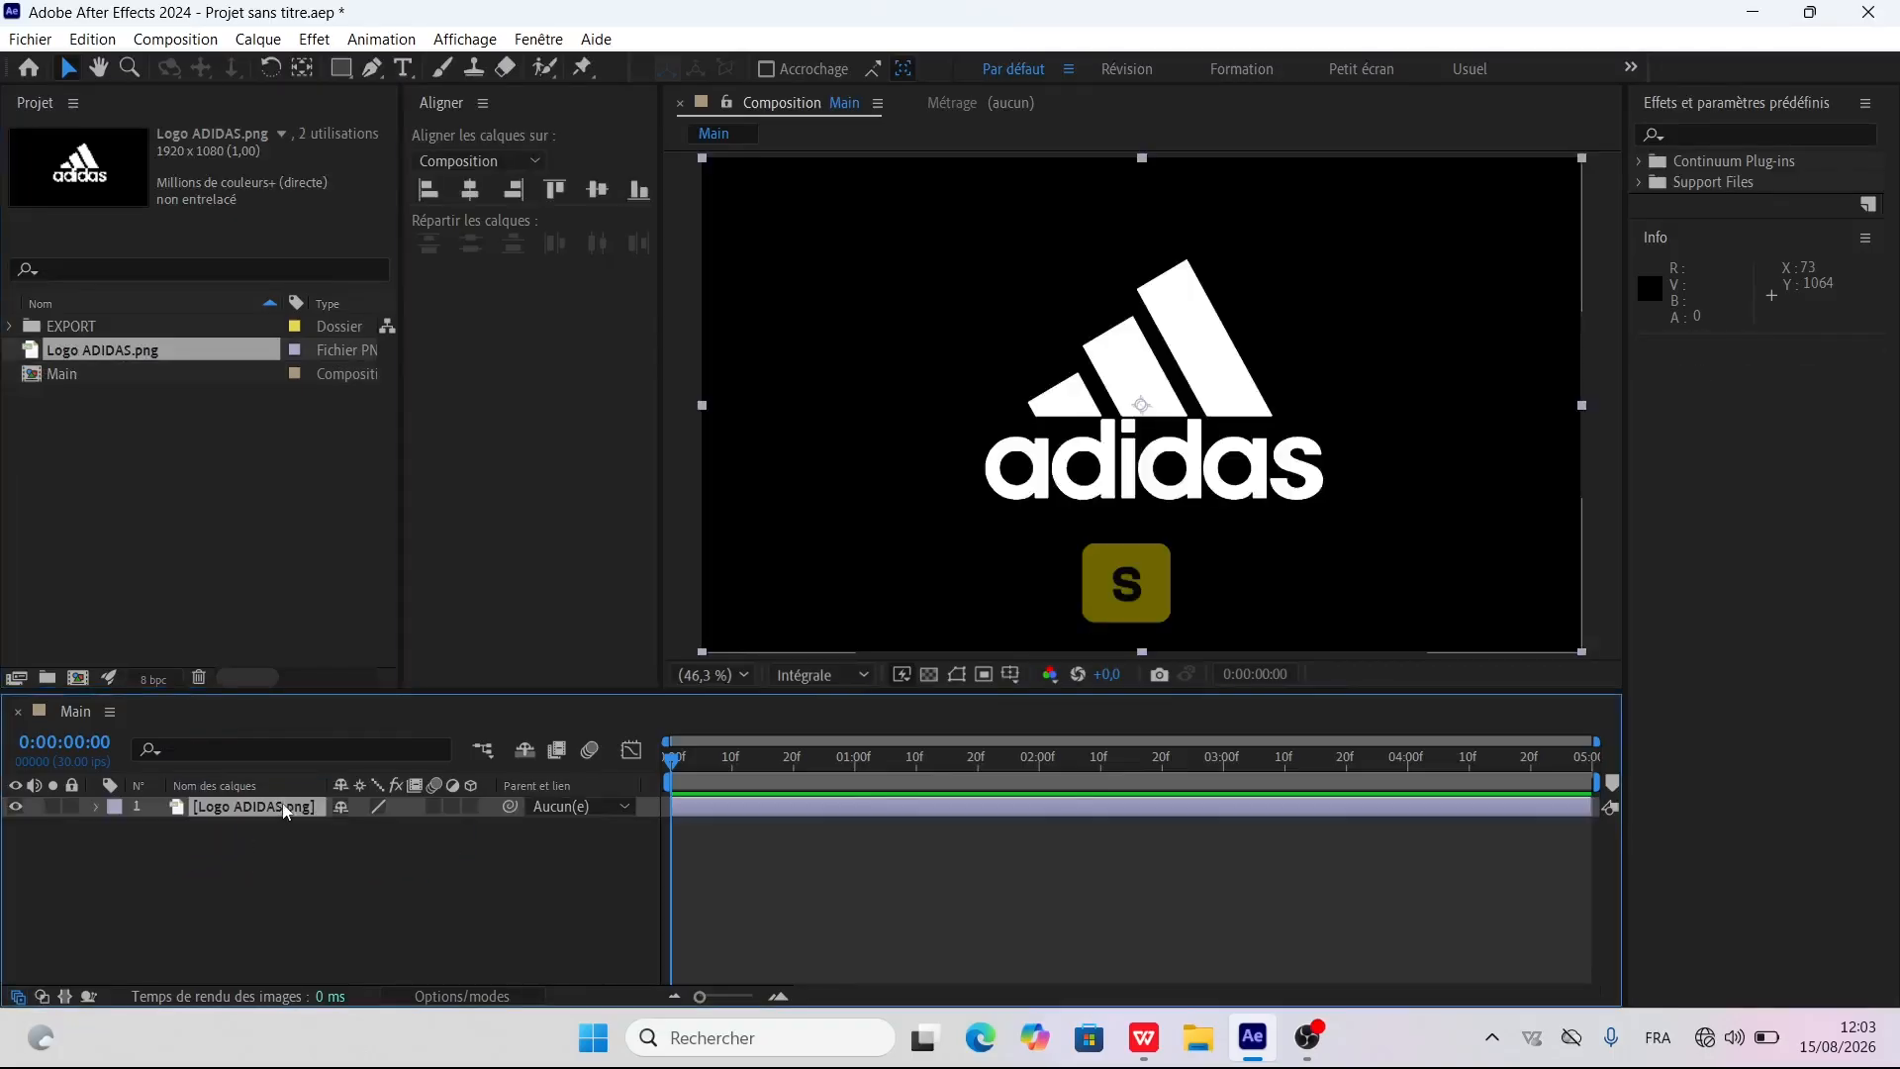
left_click(412, 827)
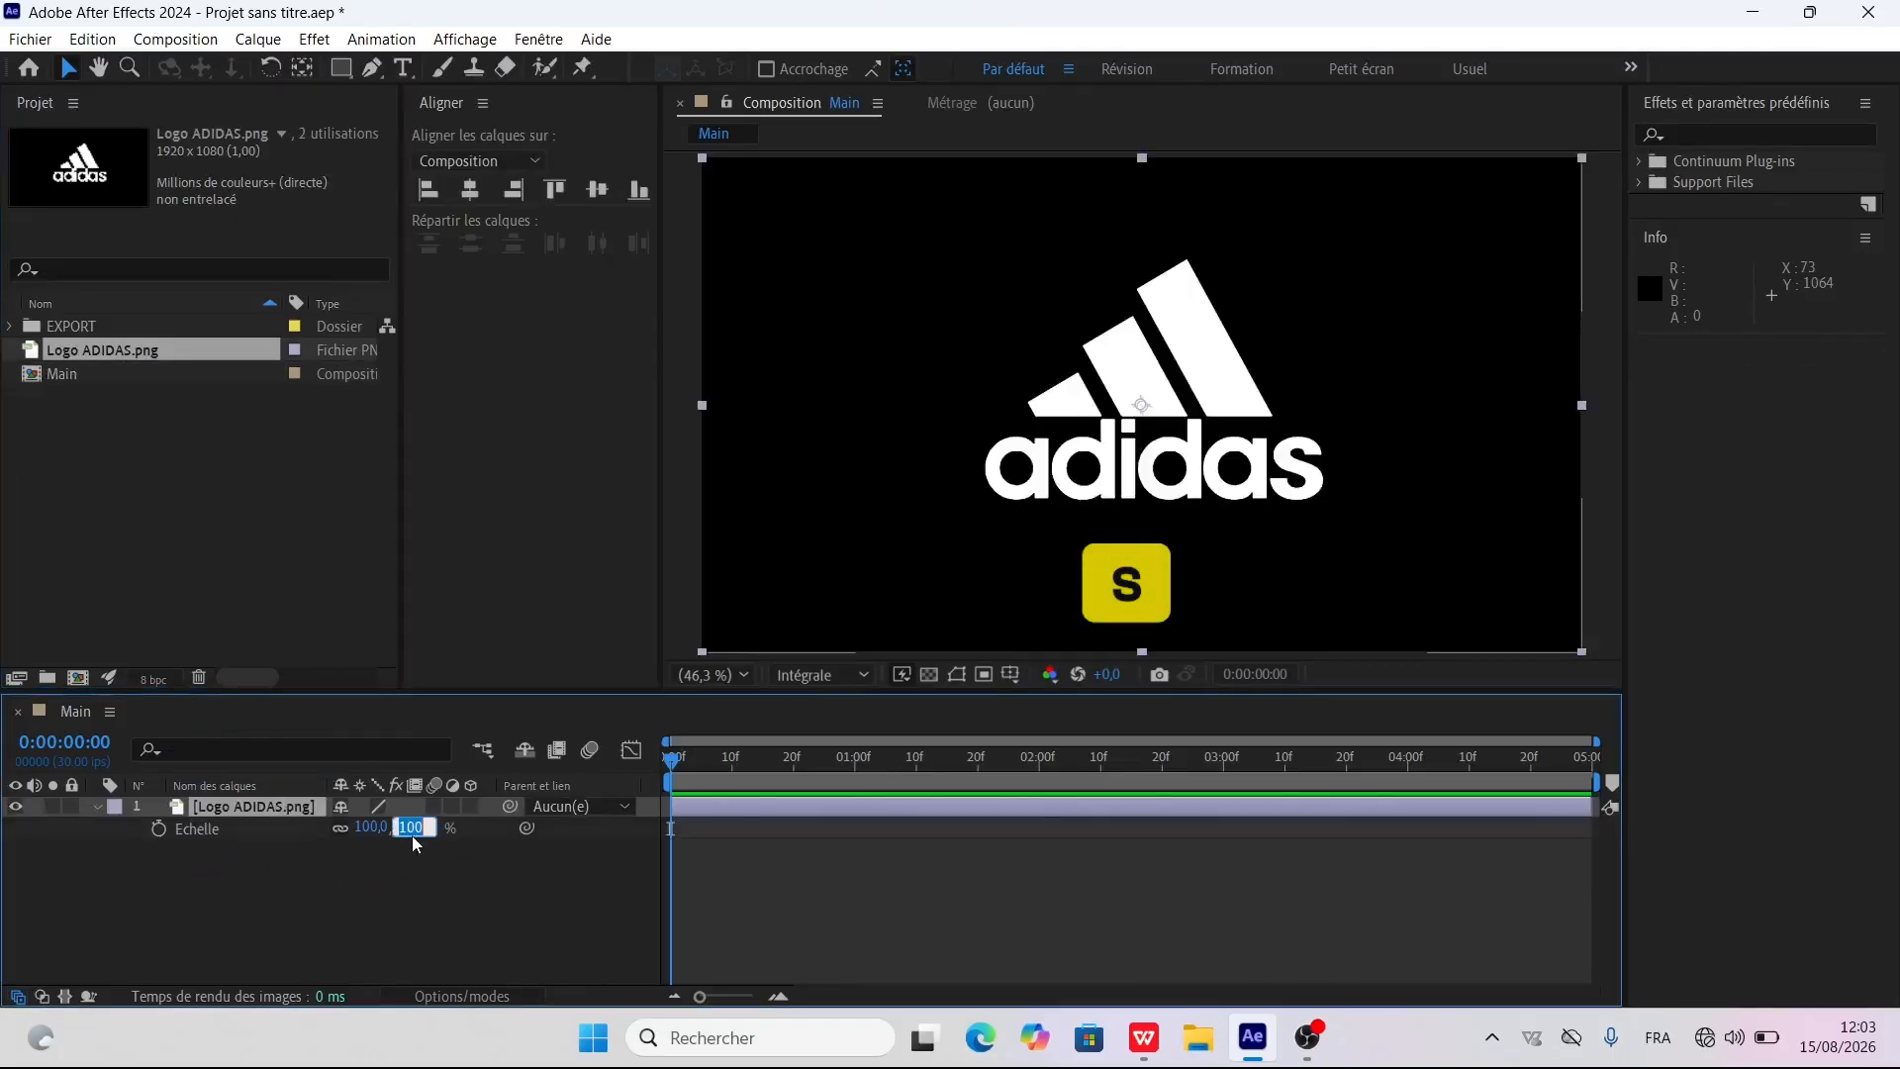
type("50")
key("Return")
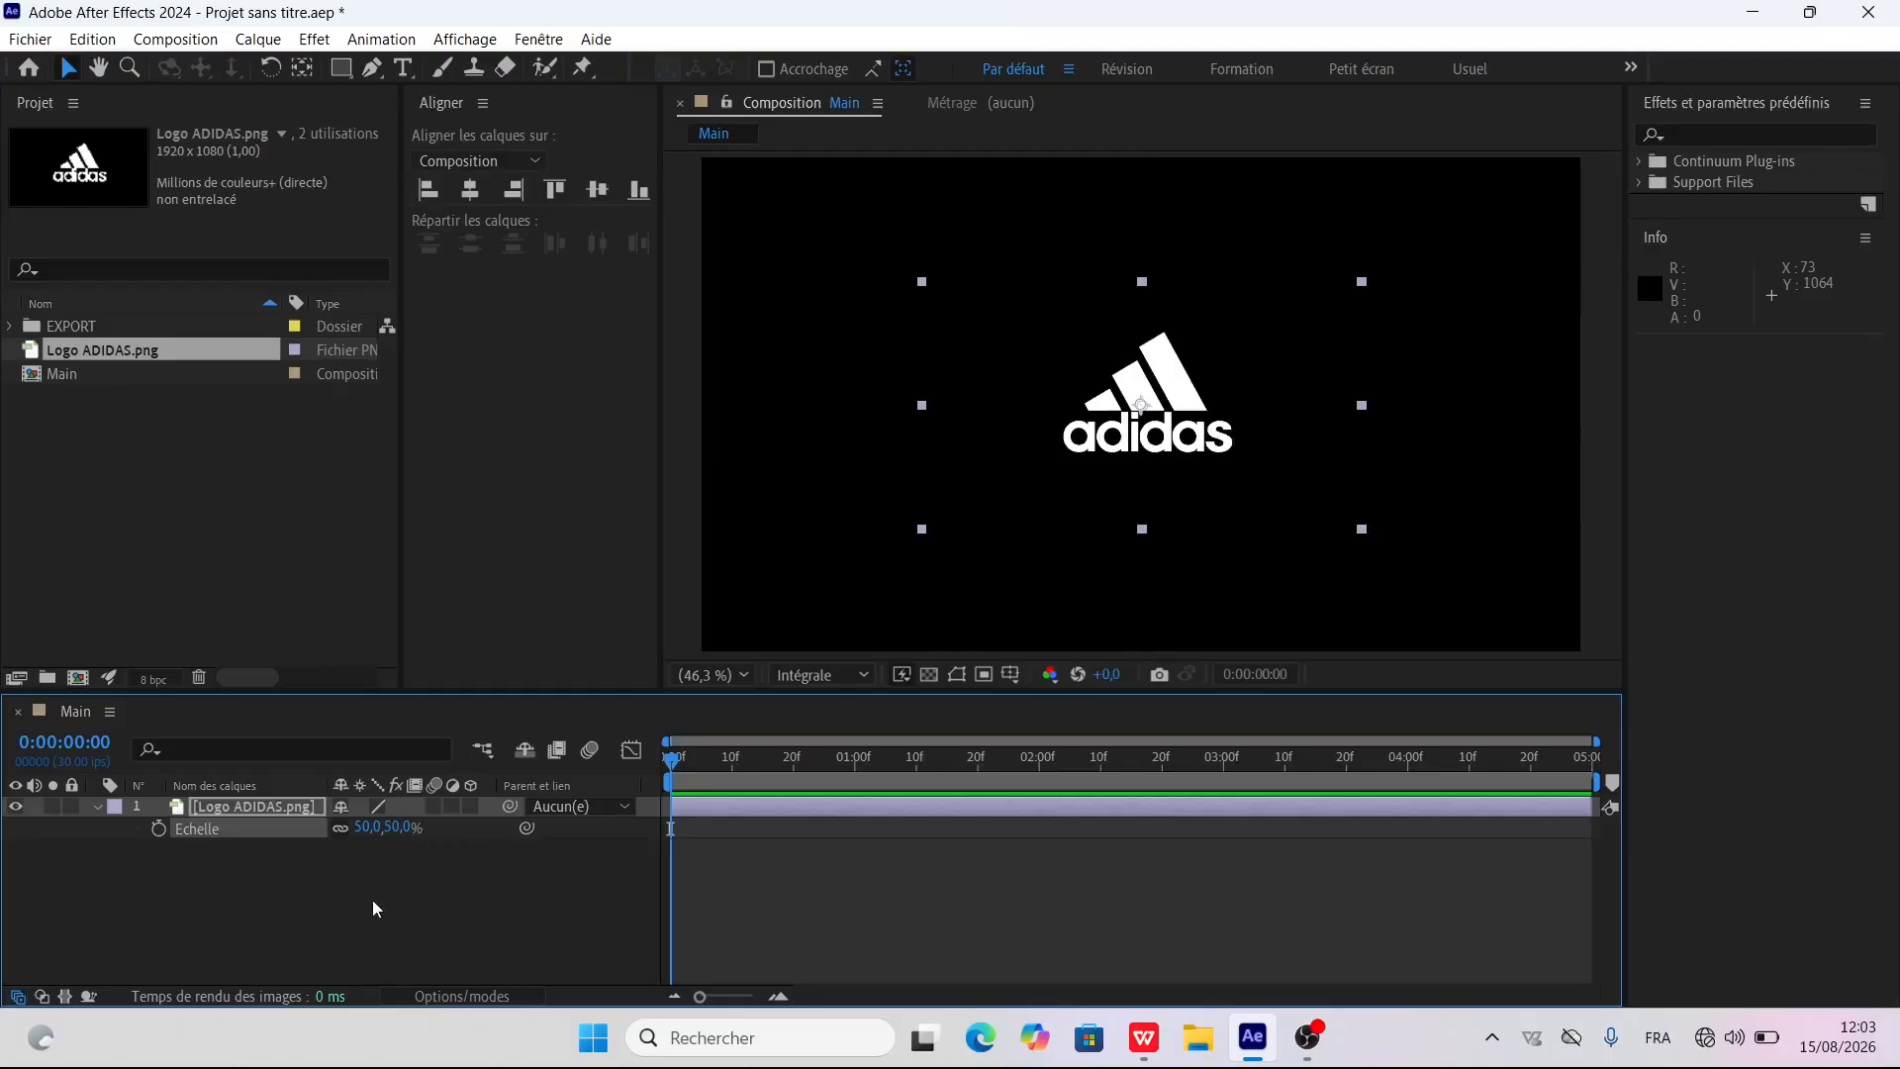
left_click(287, 889)
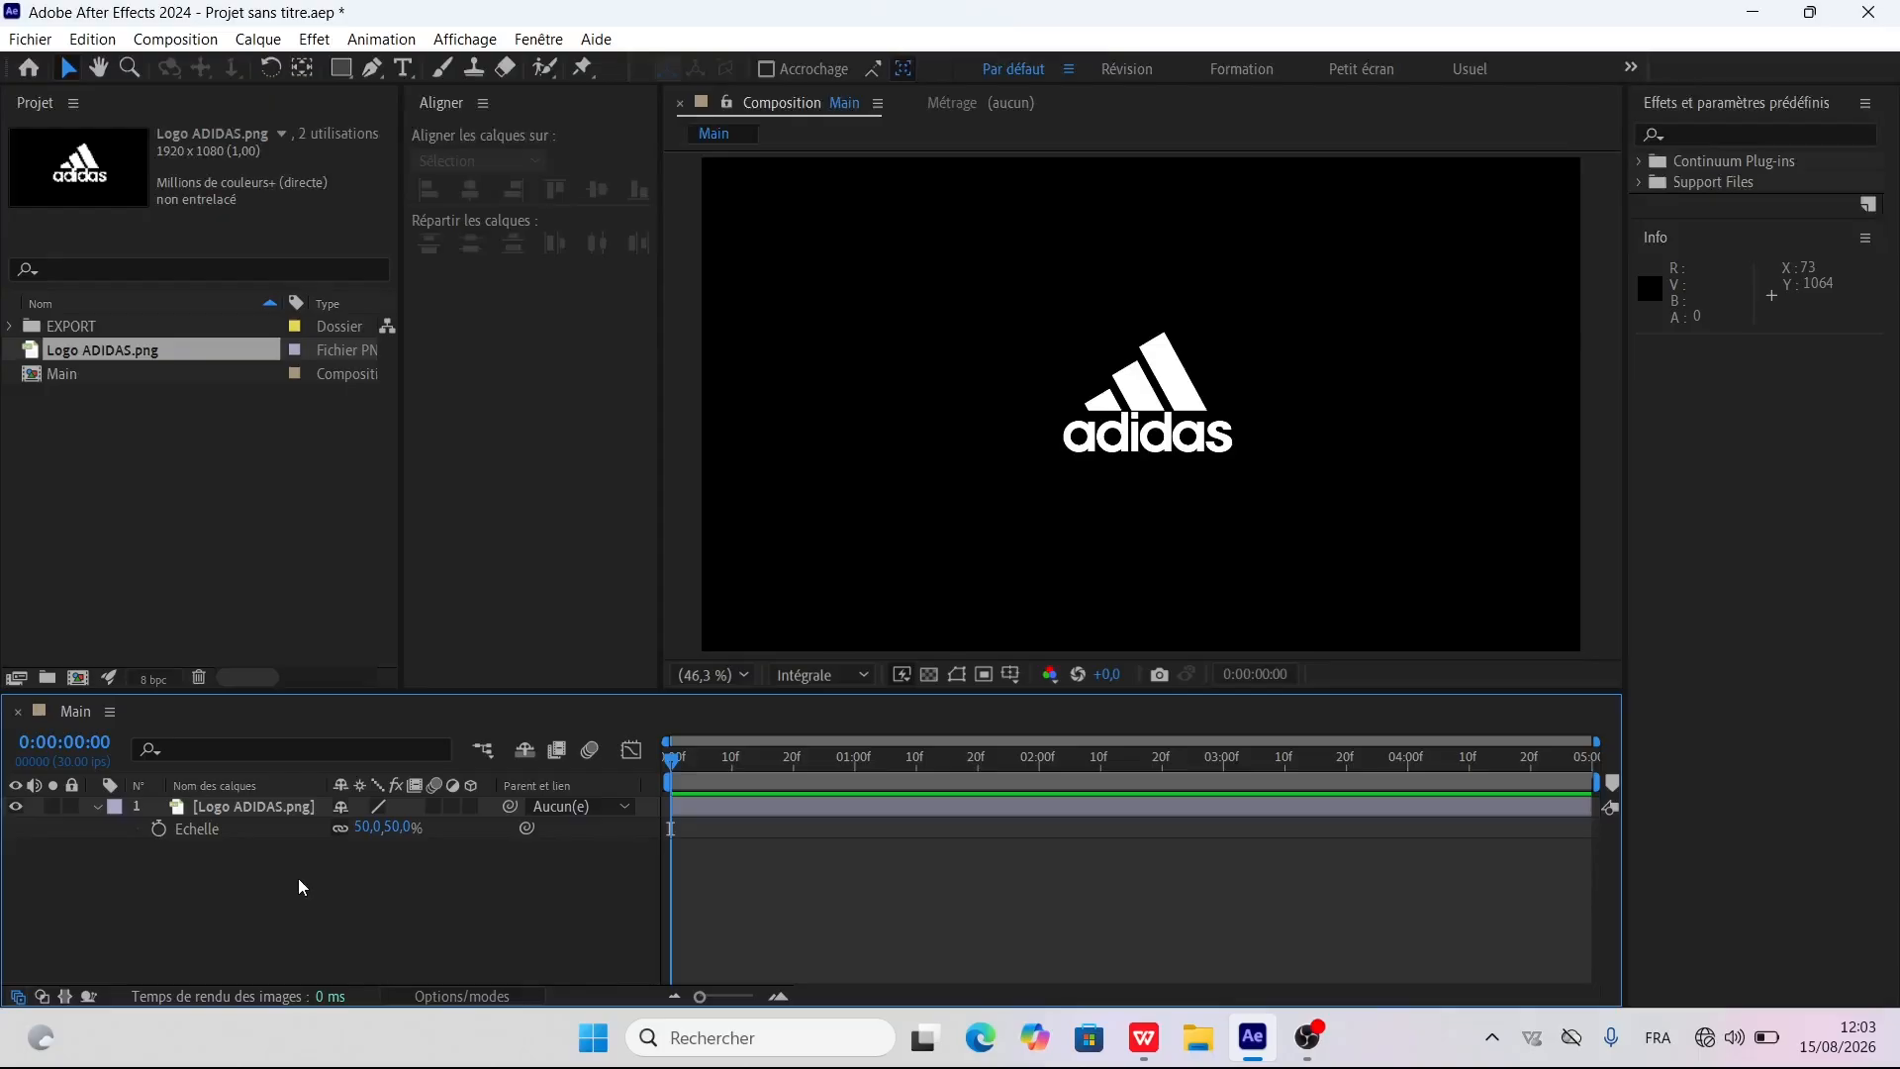
Precompose the Logo ADIDAS.png layer as "Logo", moving all attributes into the new composition
left_click(270, 805)
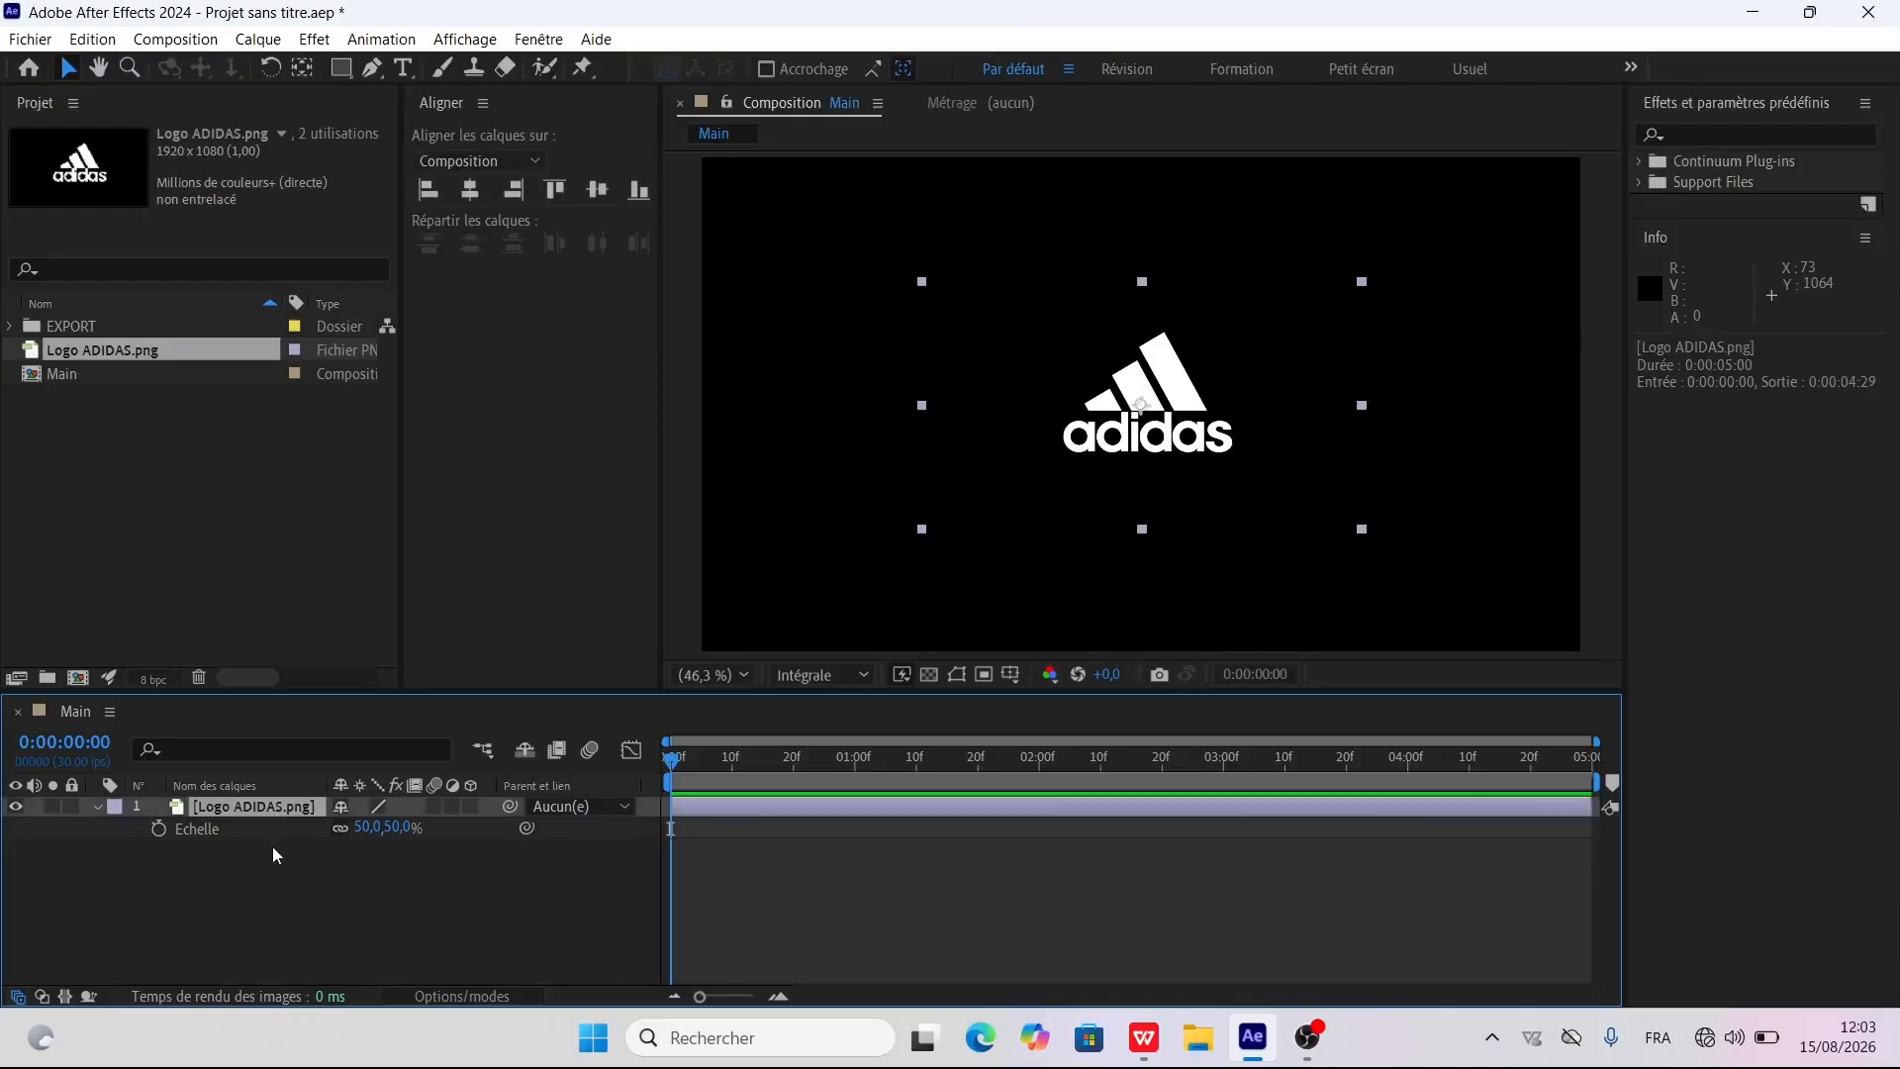
key("ctrl+shift+c")
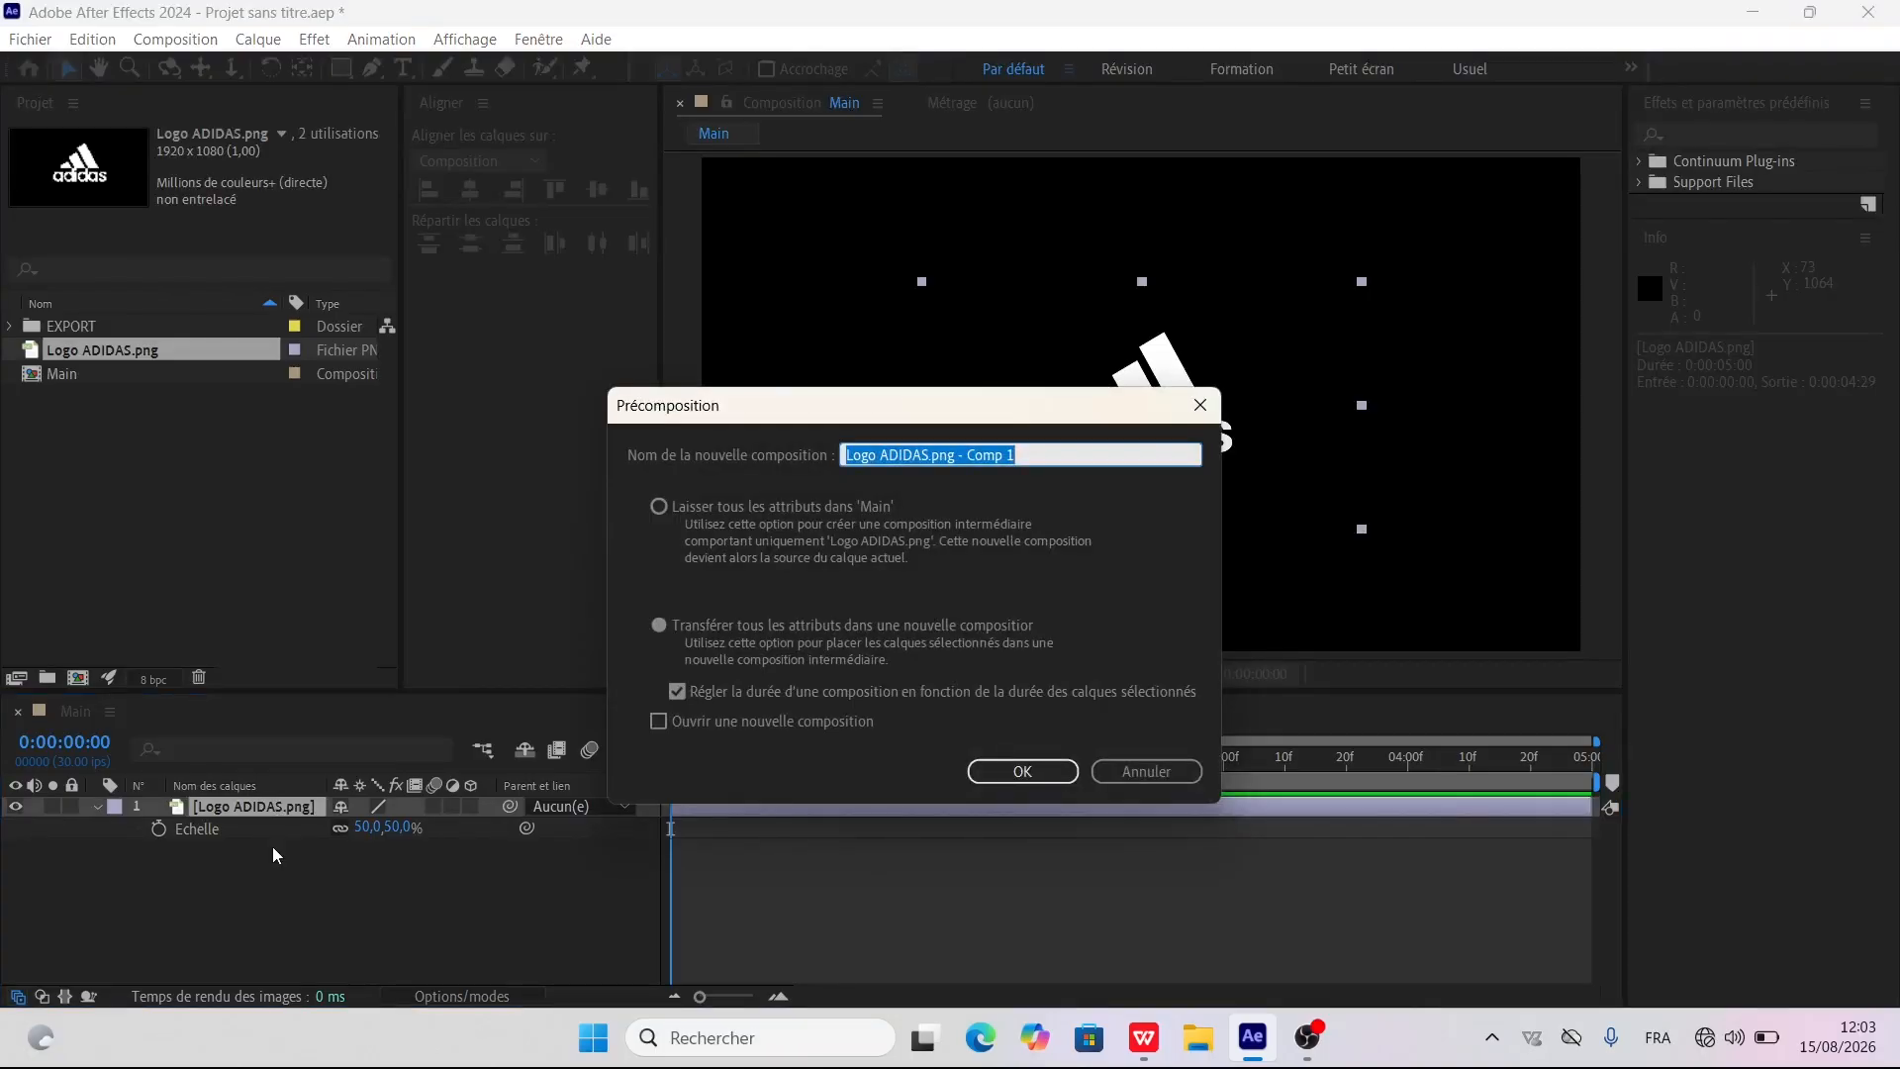
key("BackSpace")
type("Logo")
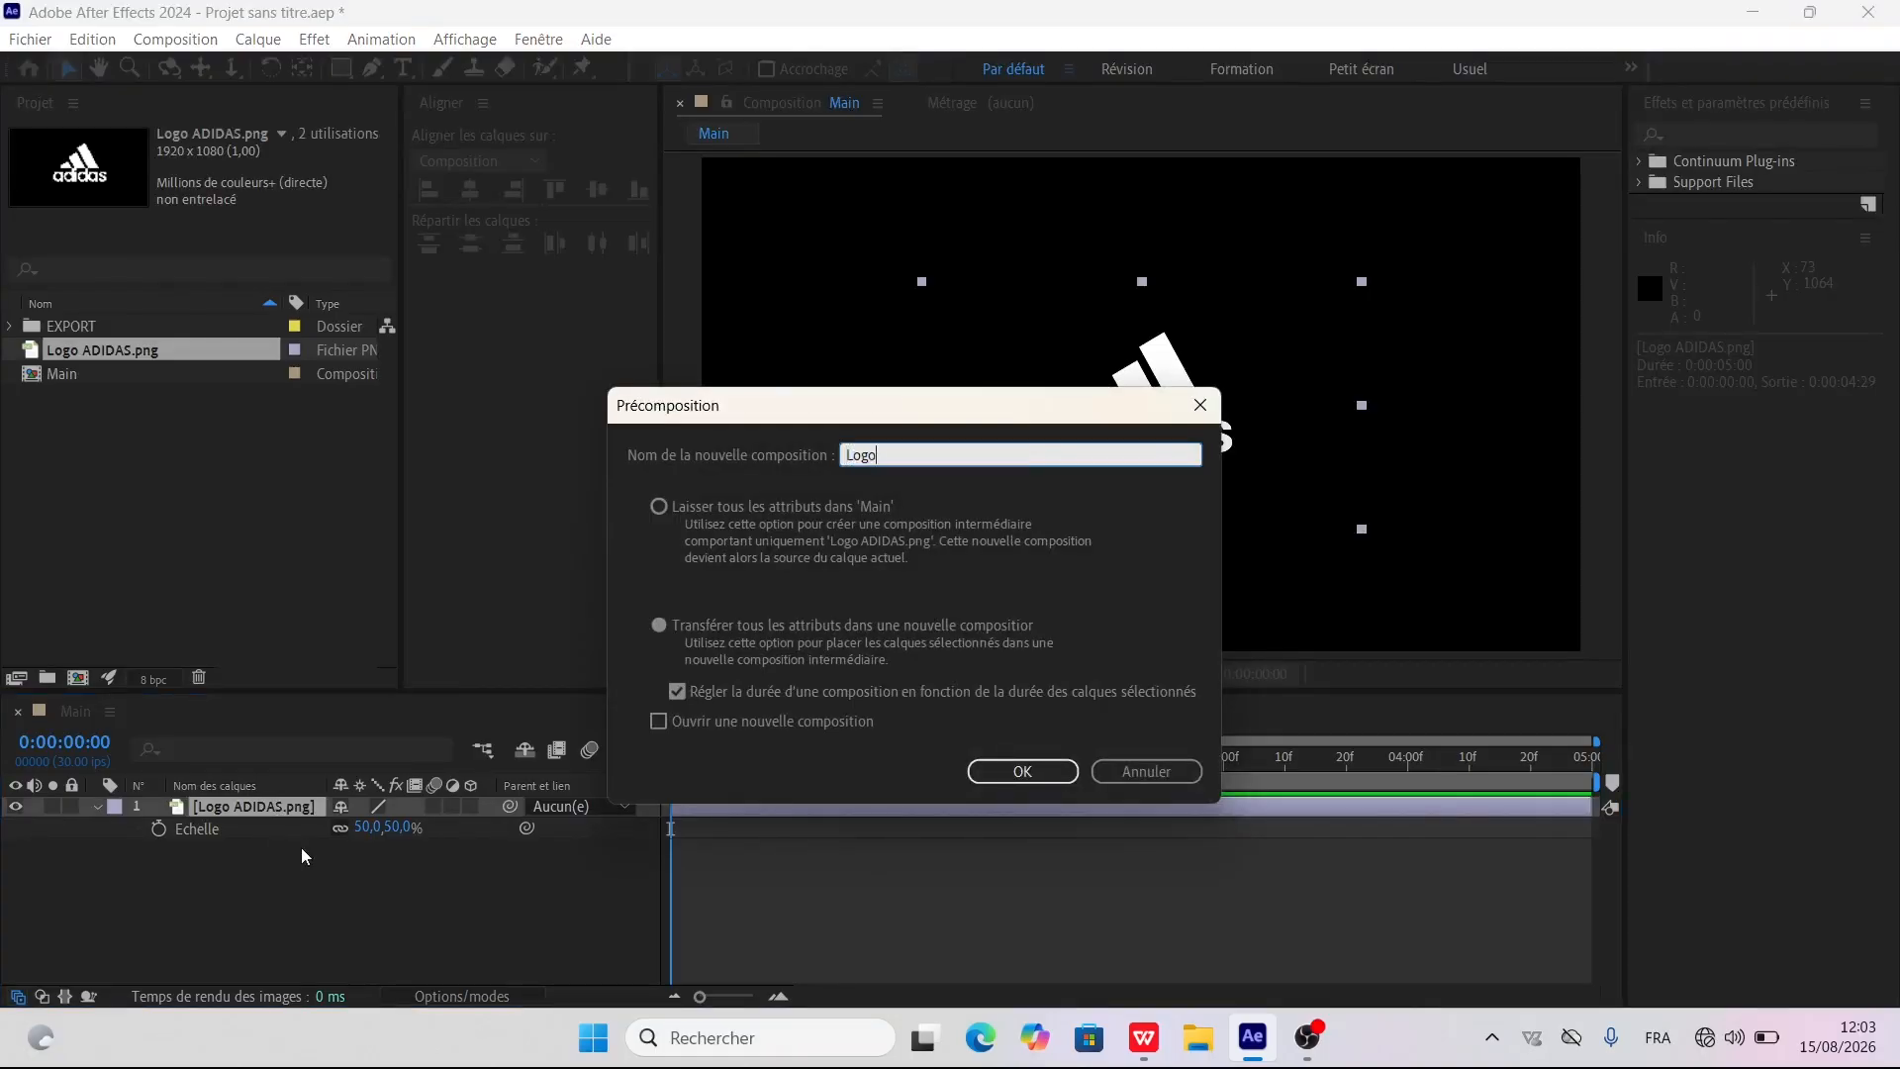
left_click(1007, 774)
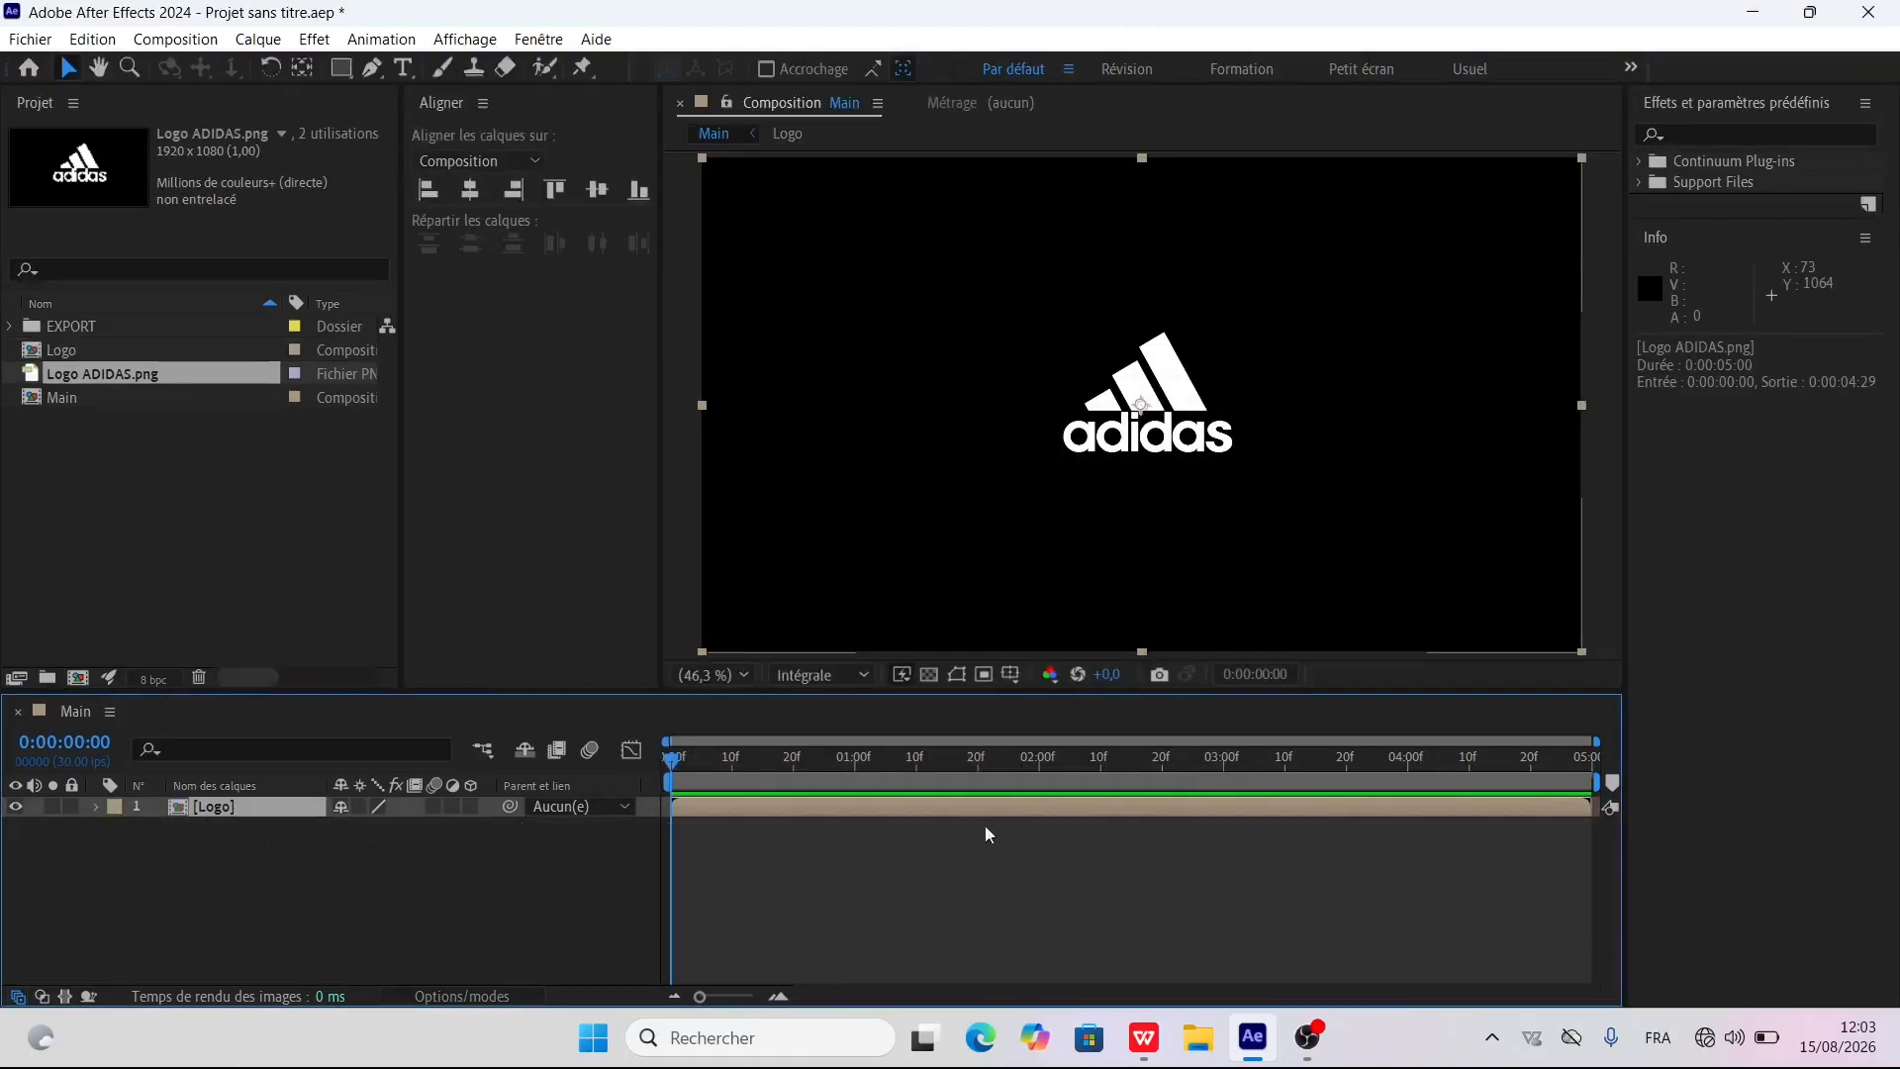
Auto-trace the Logo layer's alpha channel on the current frame, keeping 1 px tolerance and 50% threshold
left_click(249, 806)
left_click(259, 40)
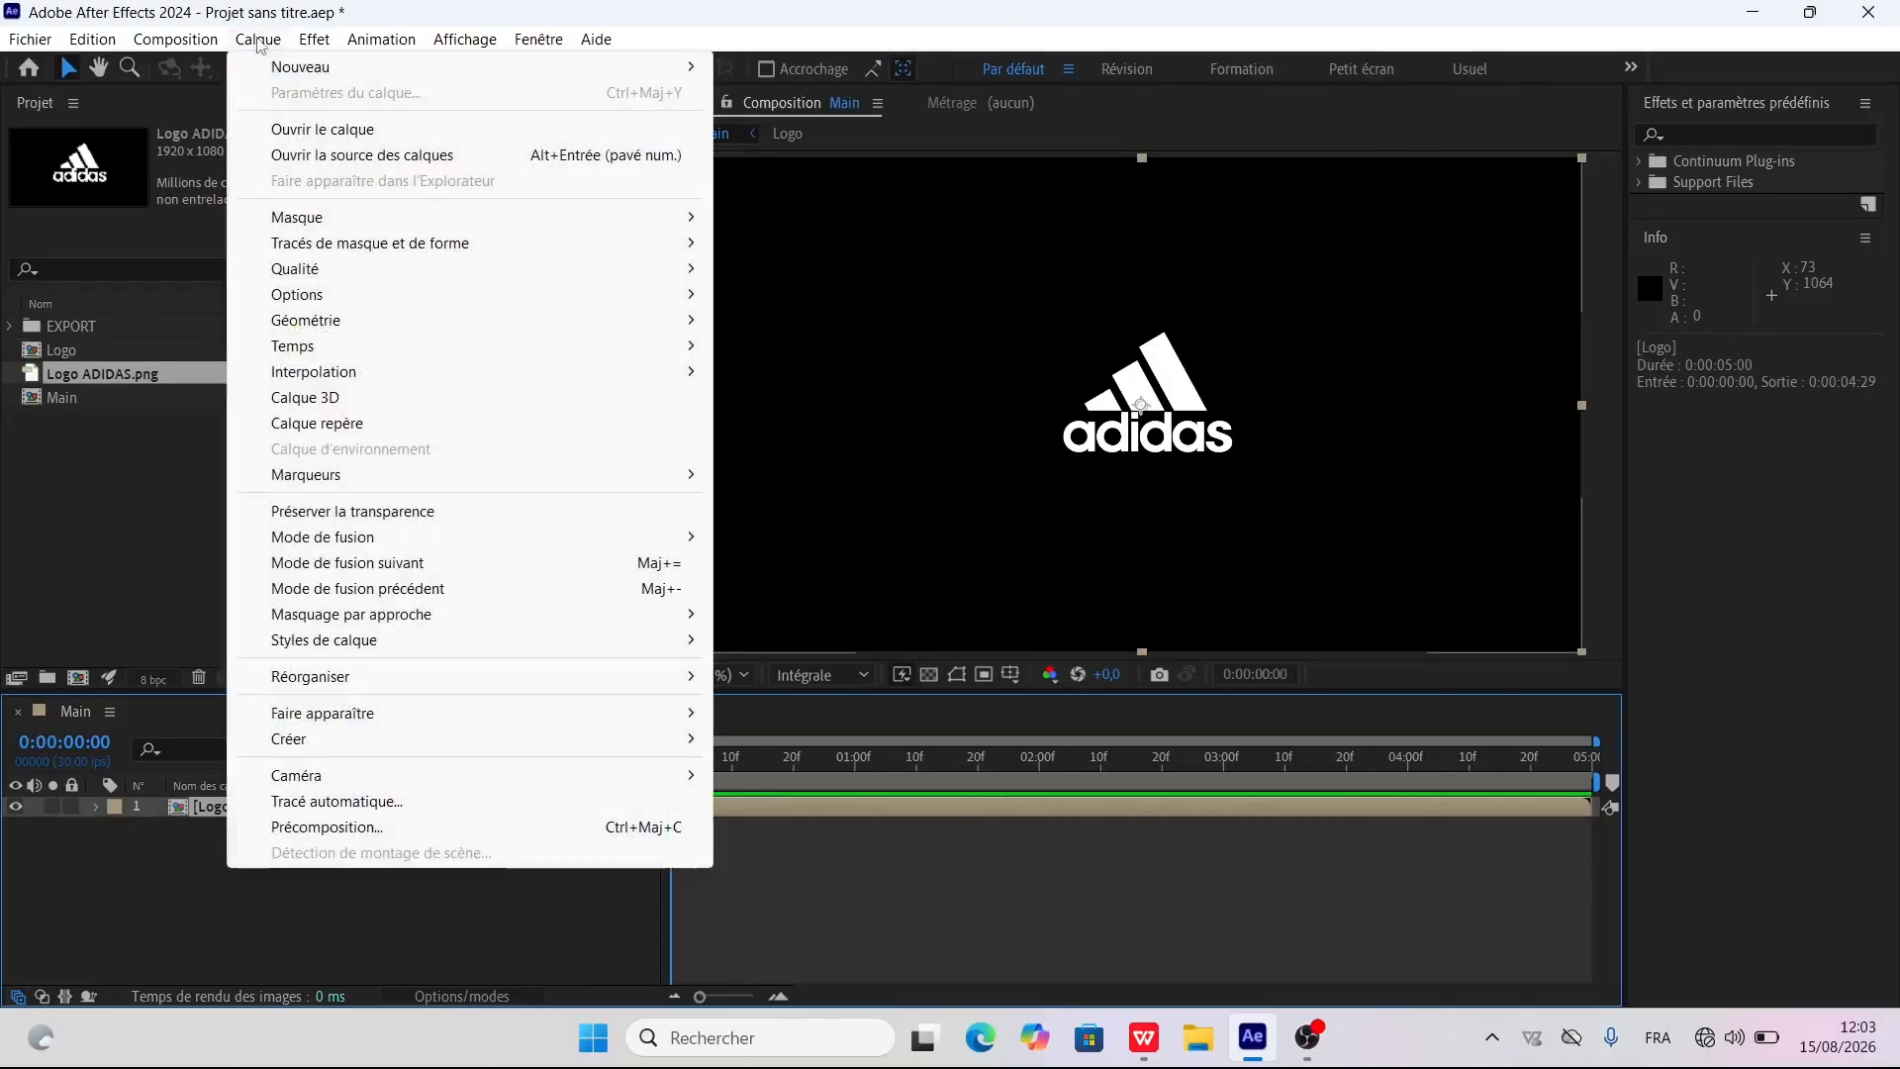
left_click(375, 802)
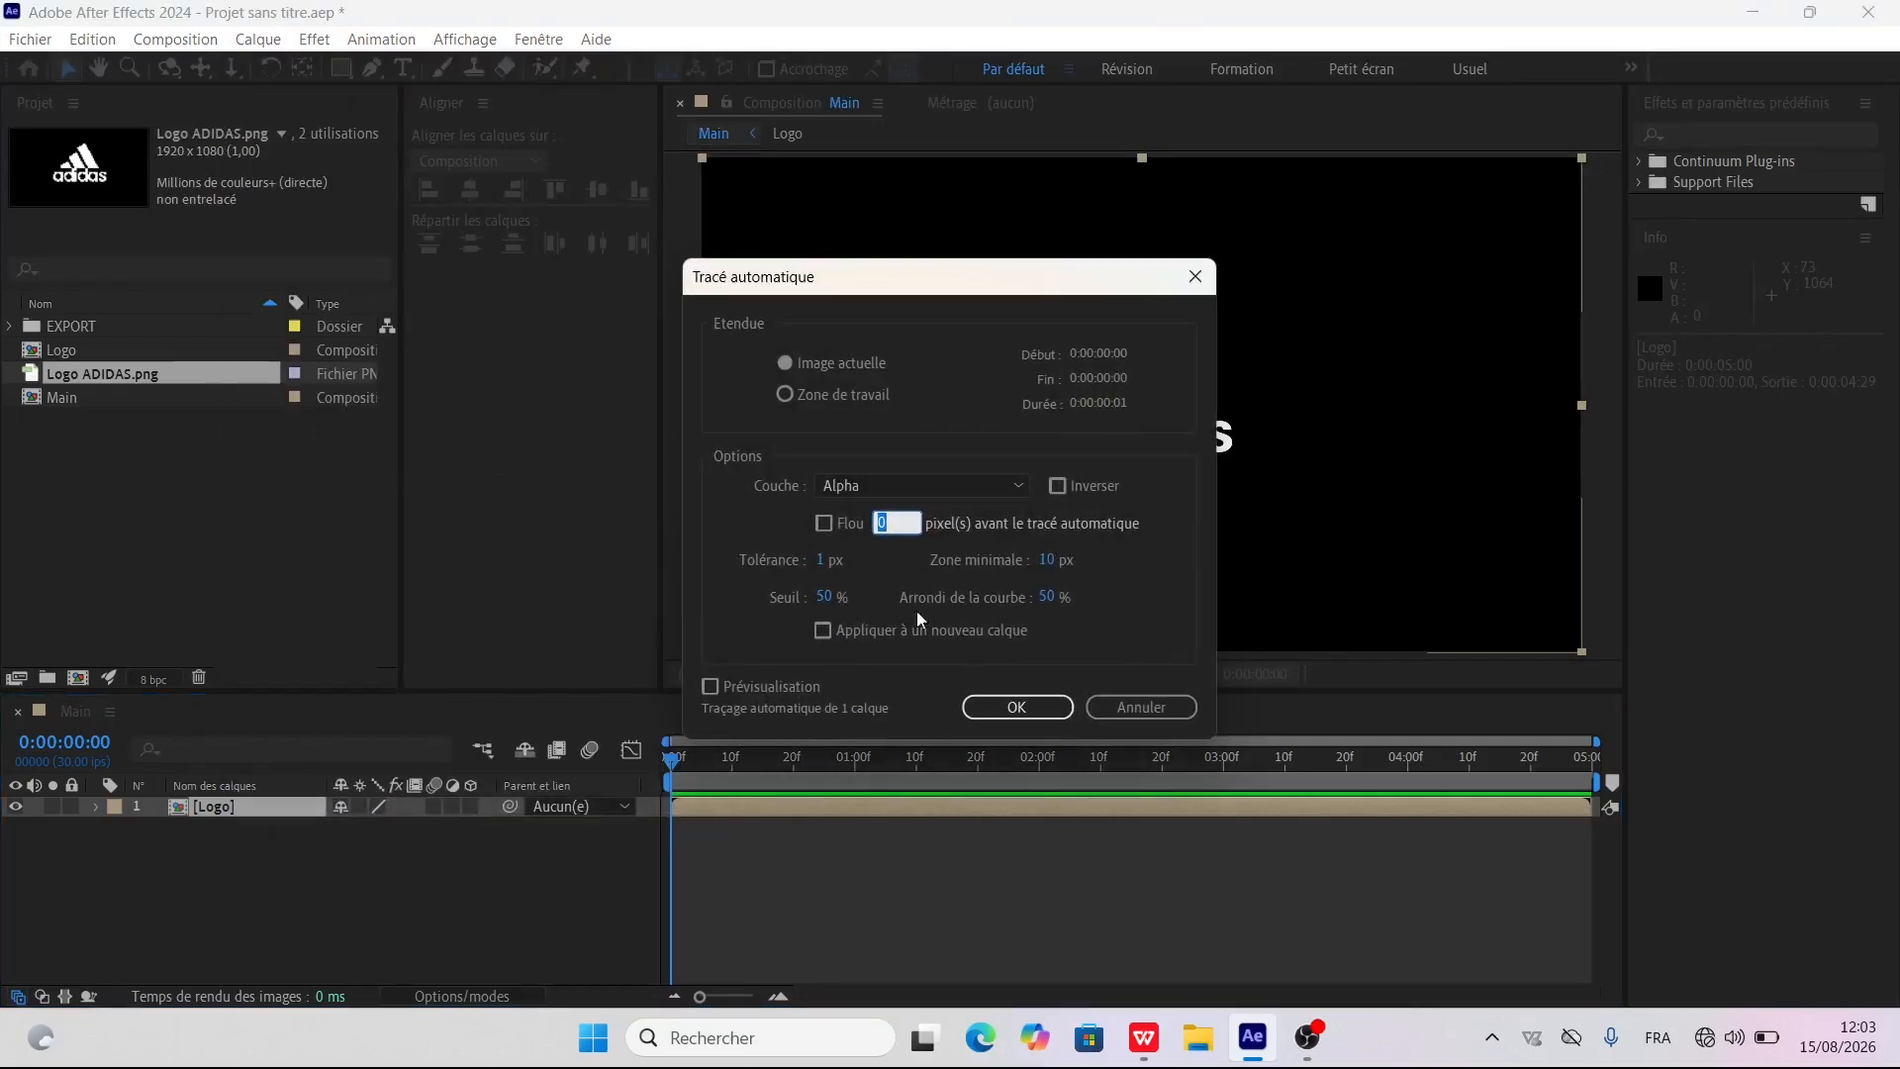
left_click(1019, 708)
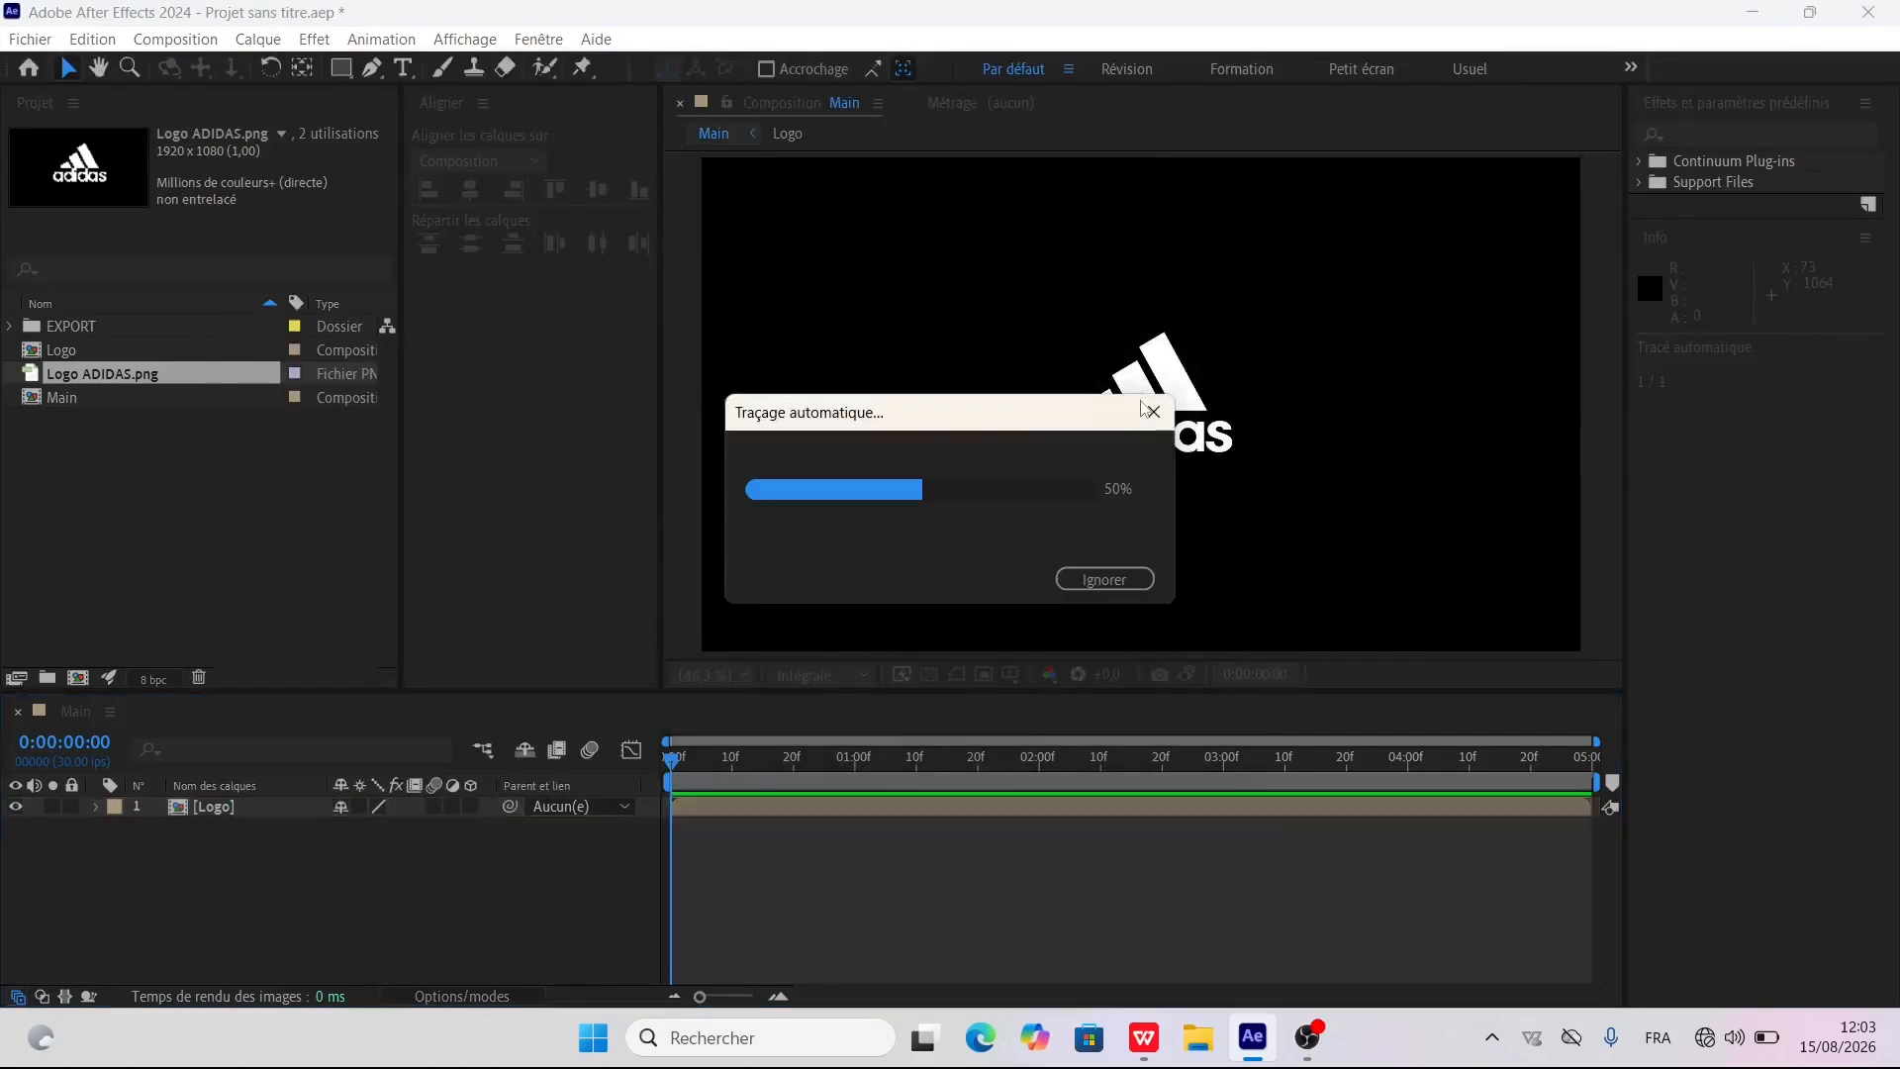
Delete the mask path keyframes of all traced masks on the Logo layer and collapse its properties
key("u")
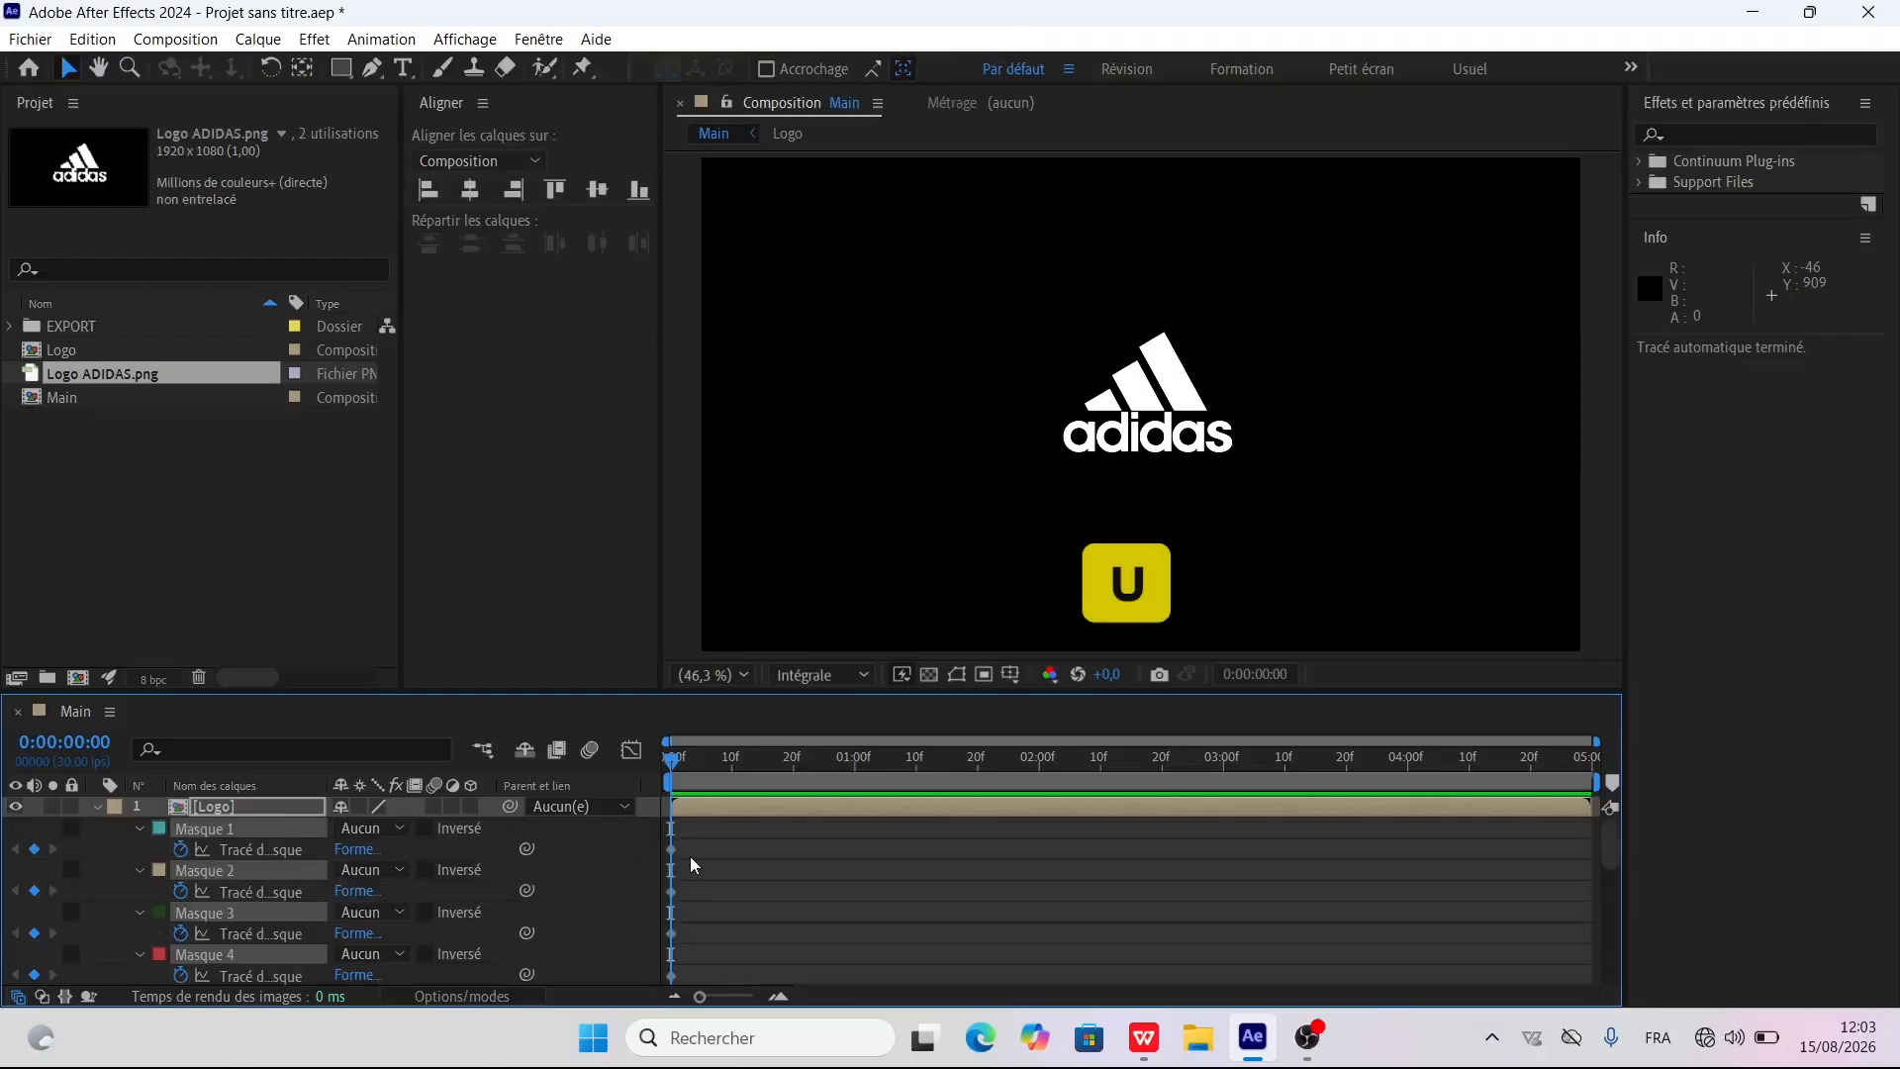
left_click_drag(707, 834, 606, 1016)
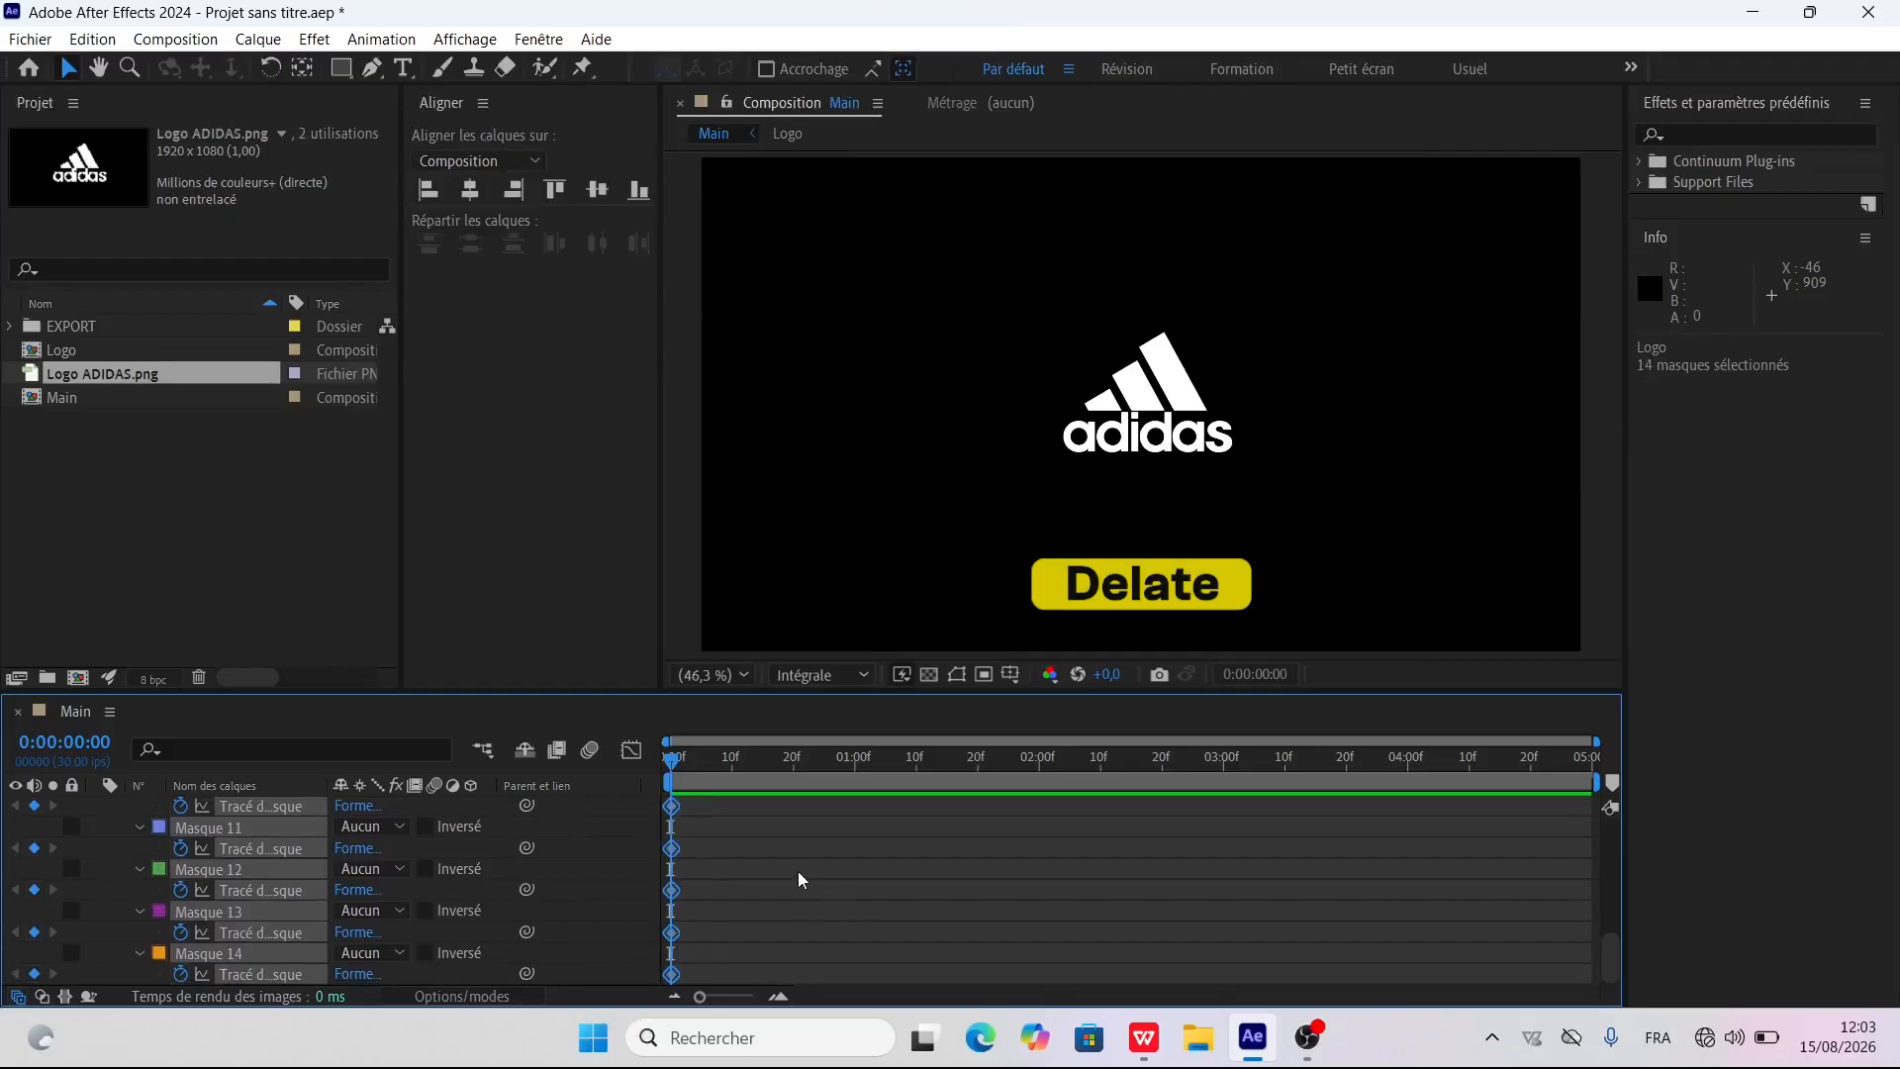
key("Delete")
scroll(580, 921, "up", 4)
scroll(579, 928, "up", 3)
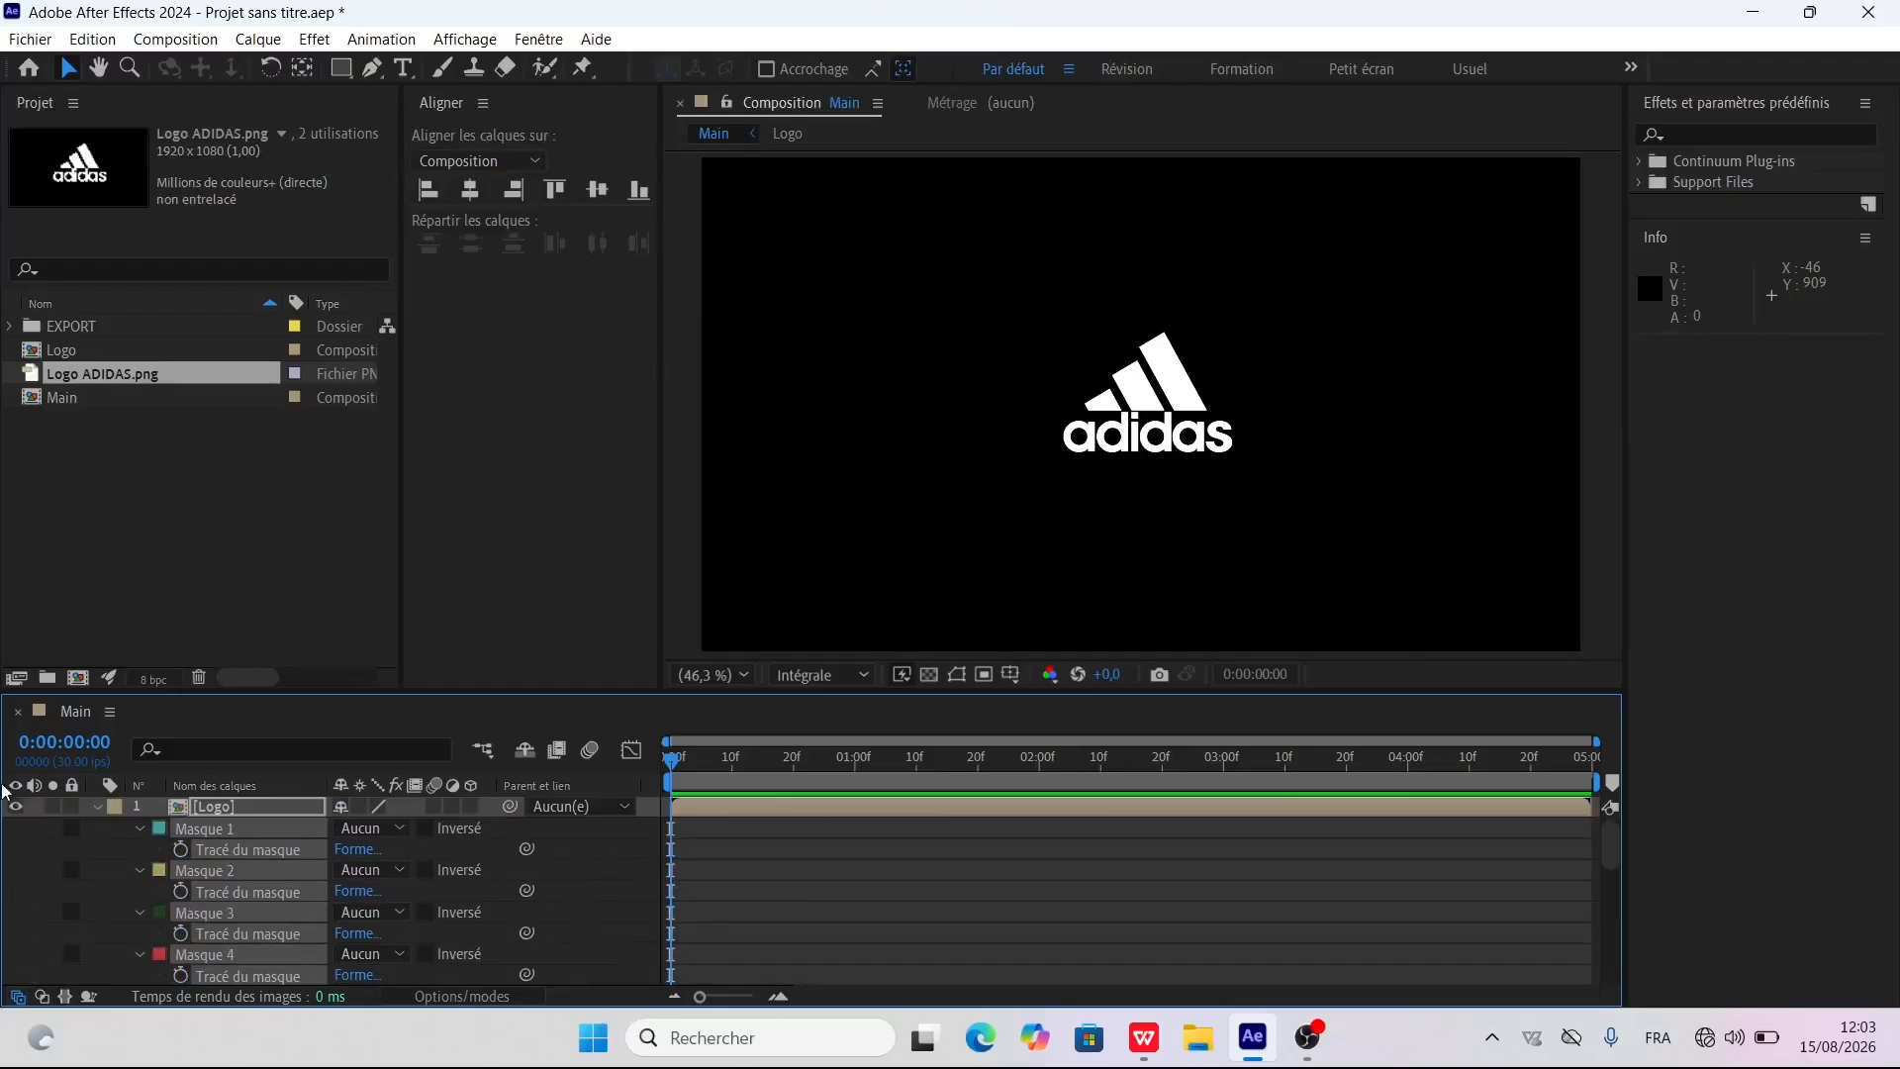
left_click(95, 806)
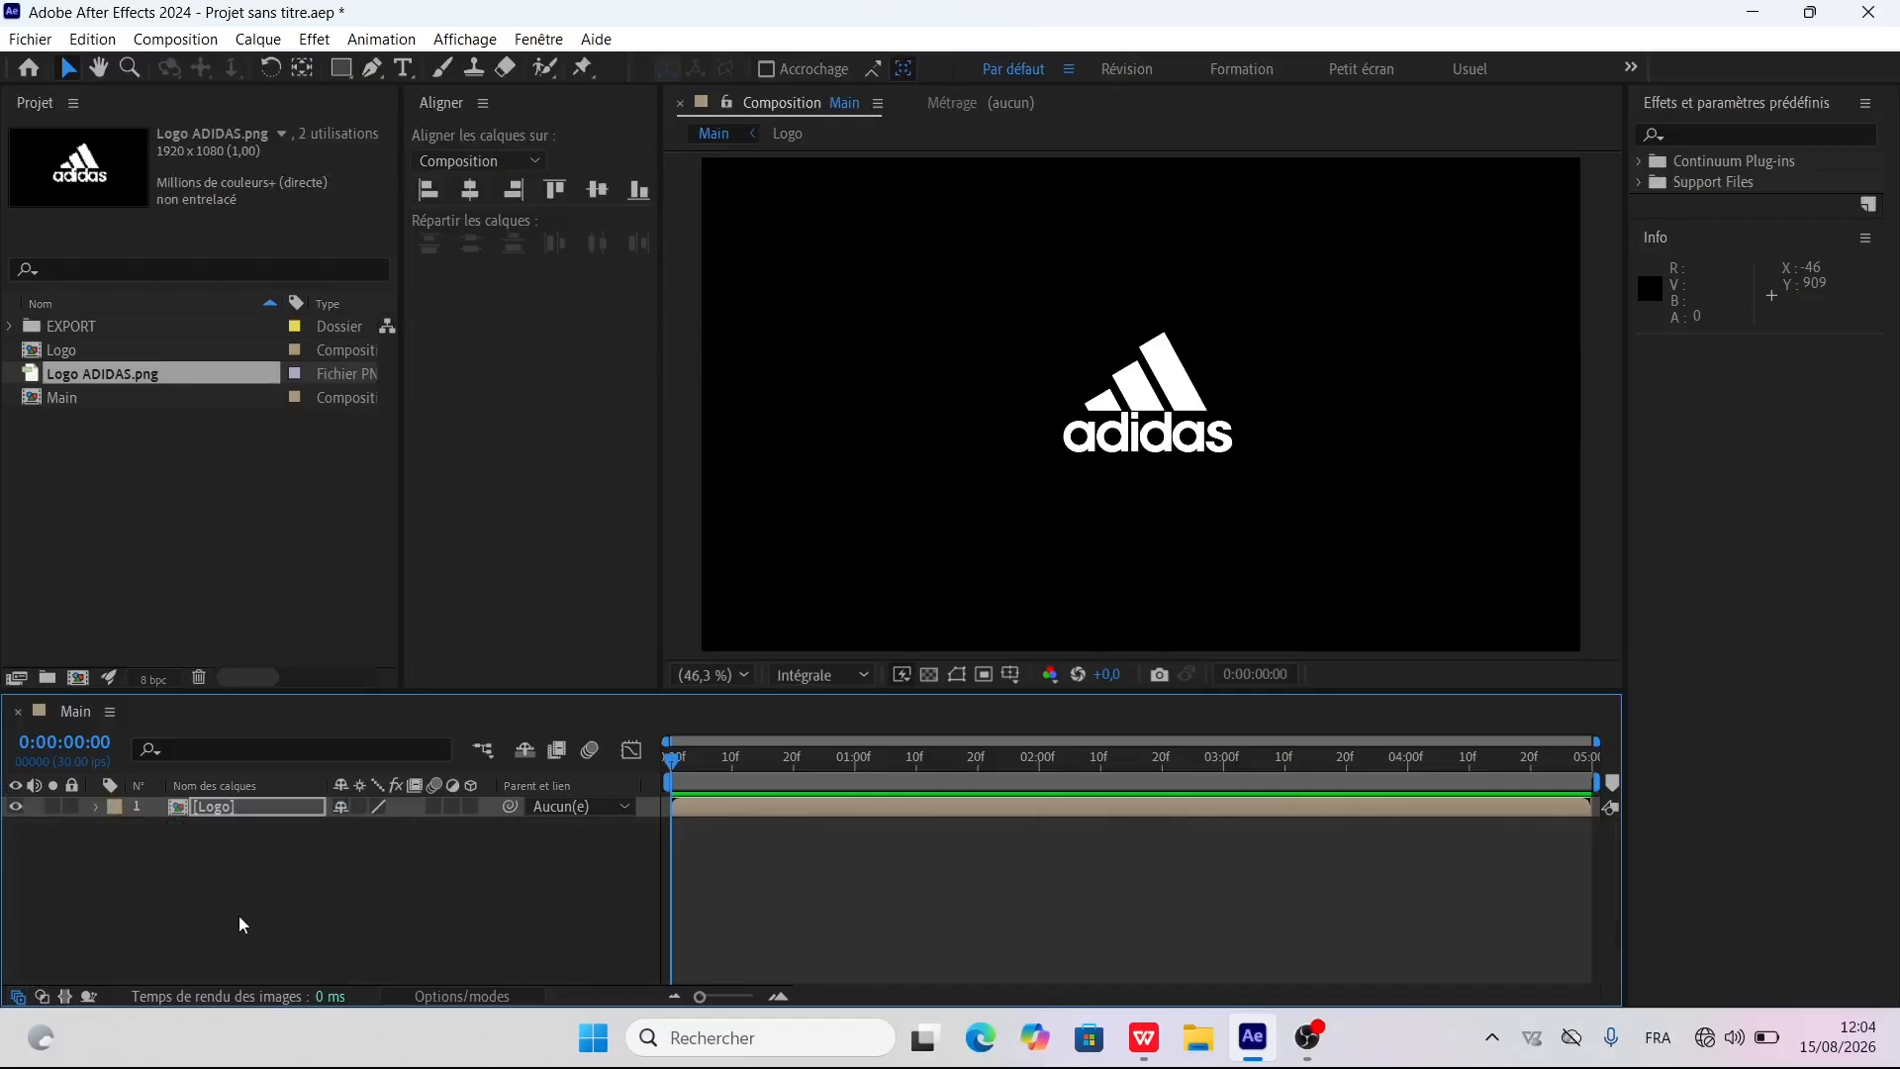
Apply the Saber effect to the Logo layer and set its Core Type to Layer Masks
left_click(1717, 136)
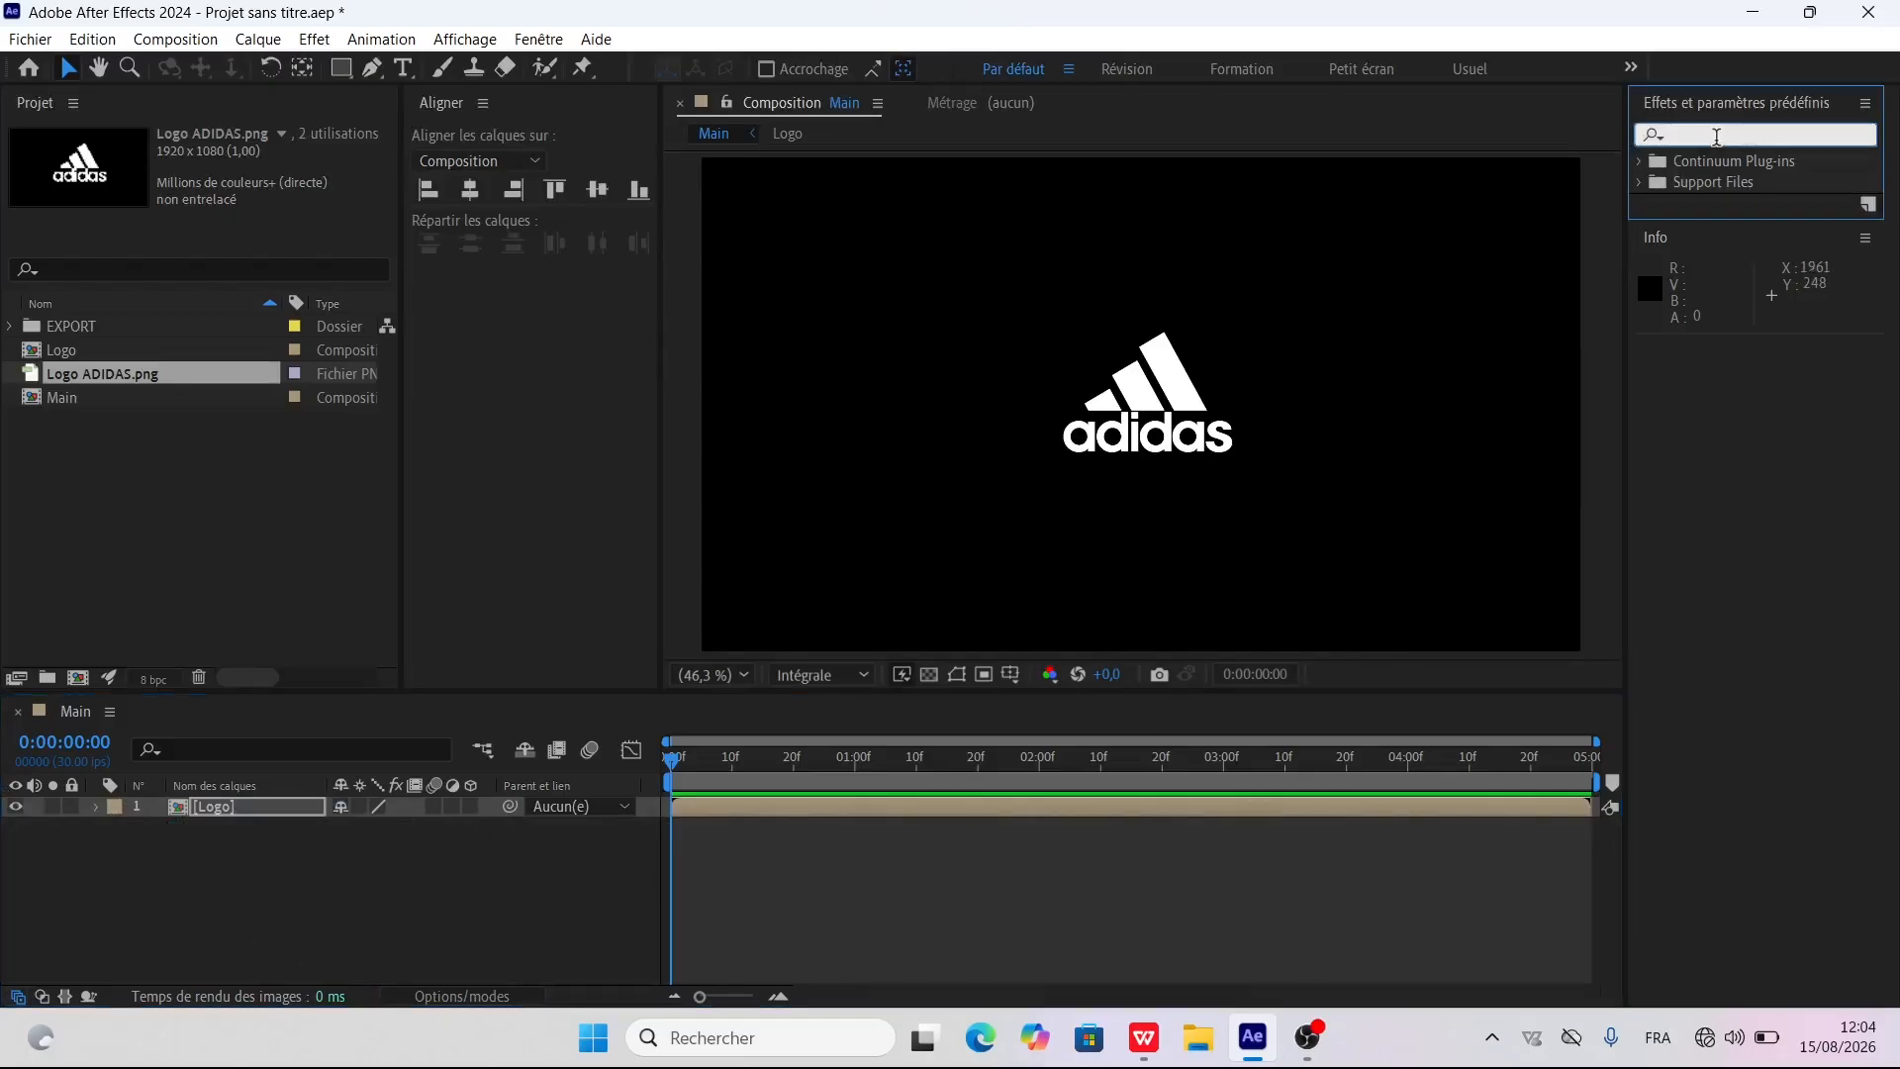
type("Saber")
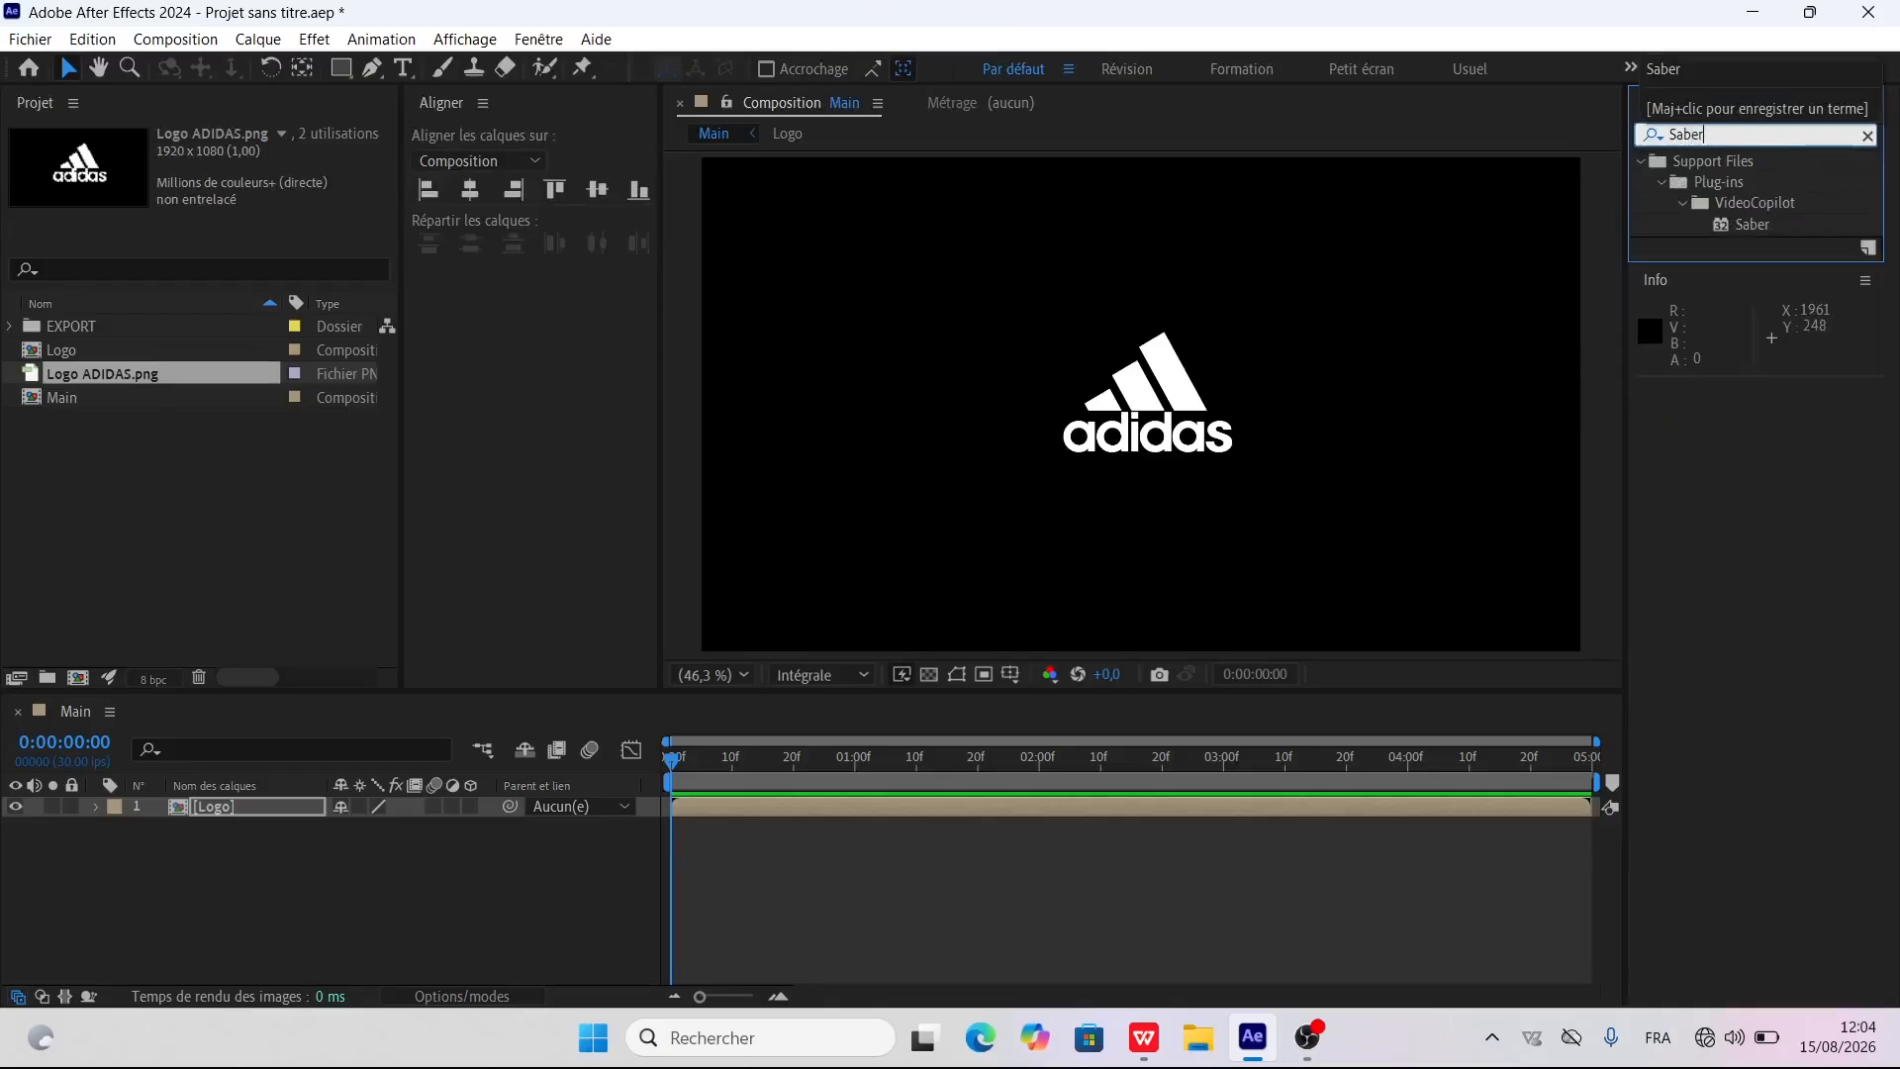
double_click(1756, 226)
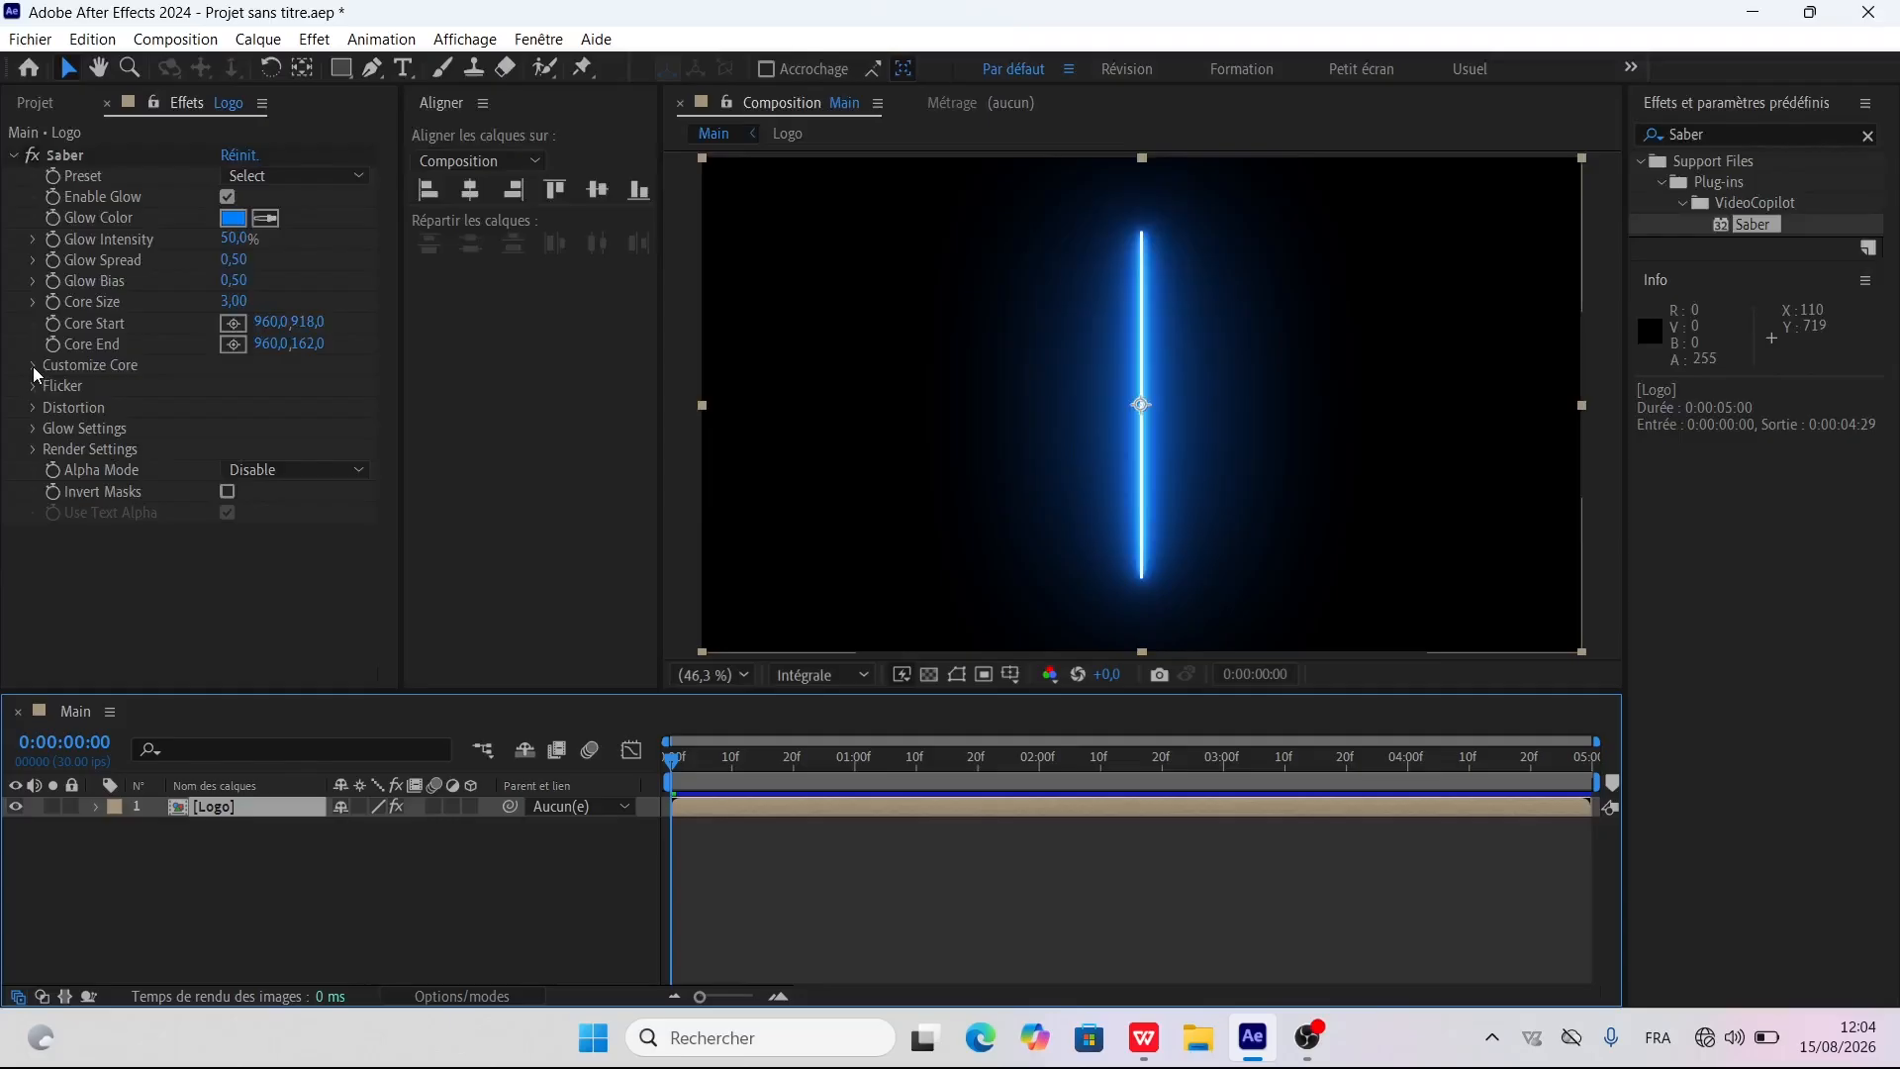
left_click(32, 365)
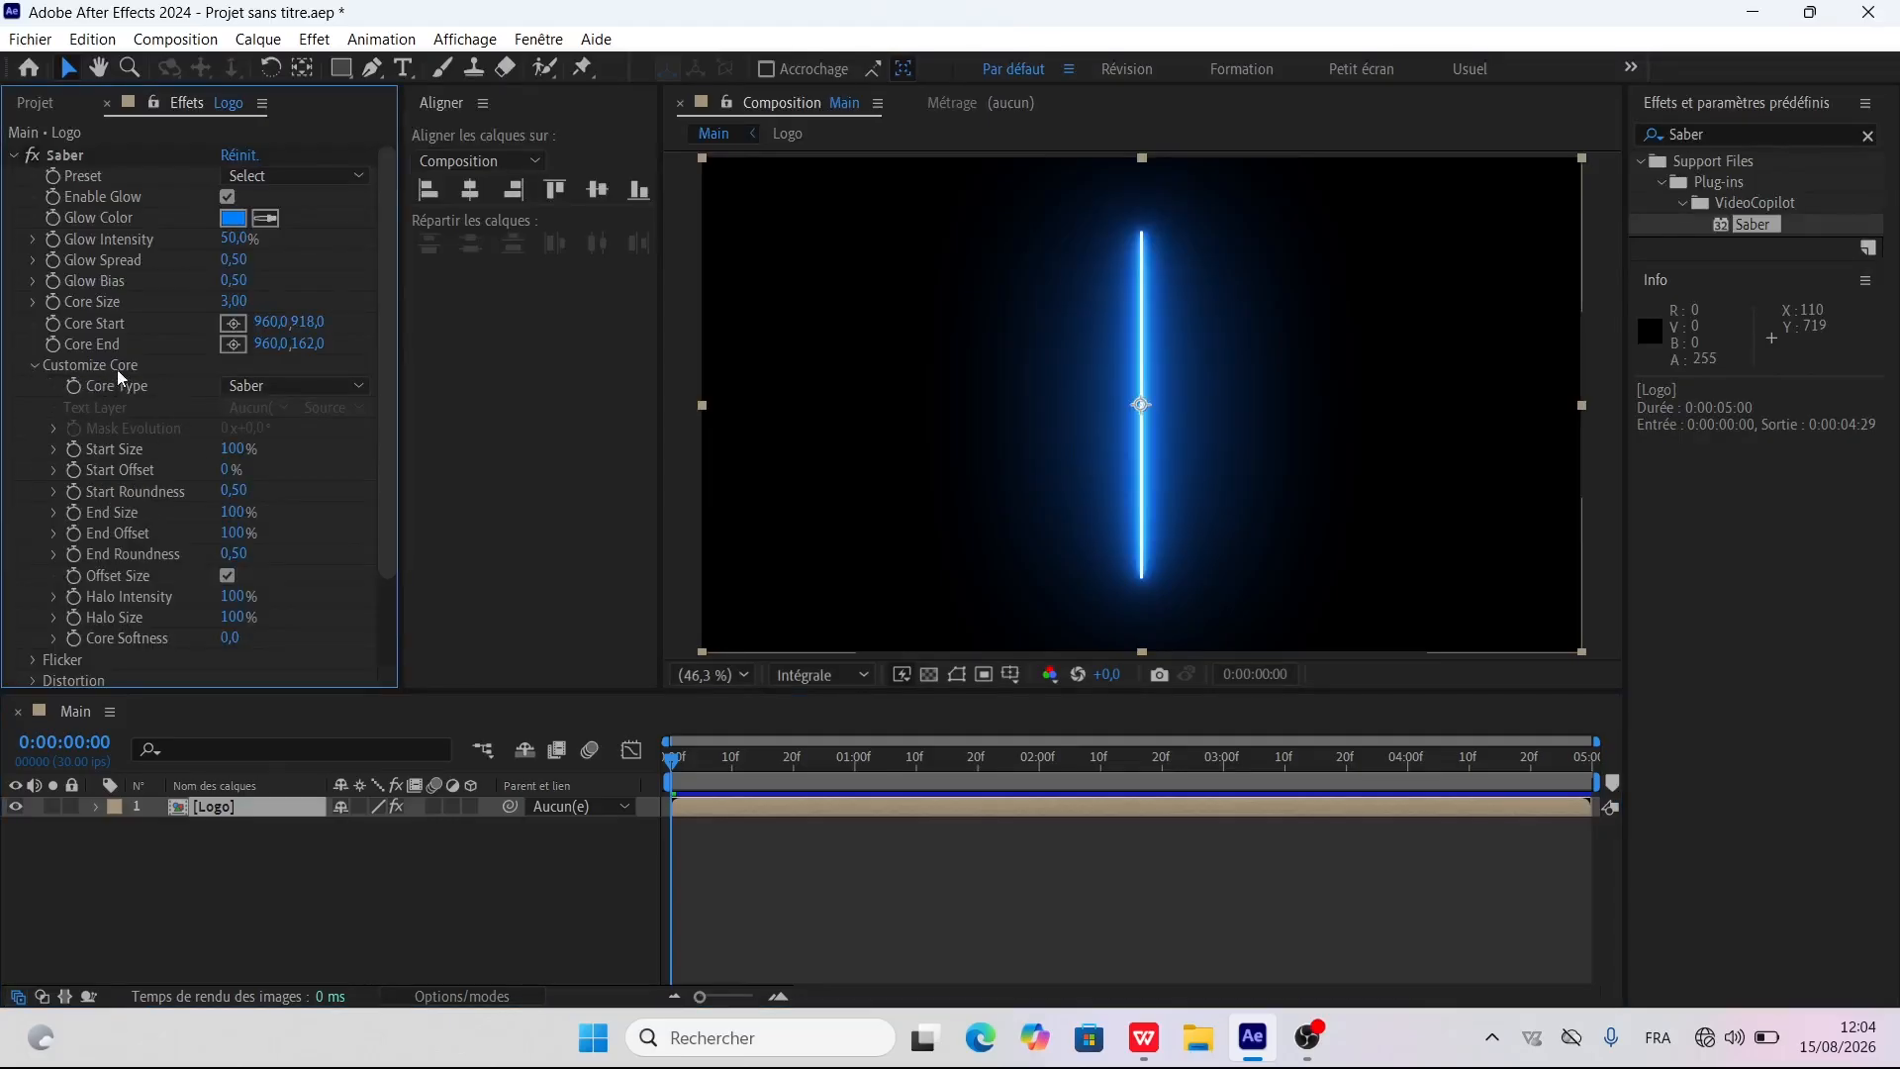
left_click(355, 386)
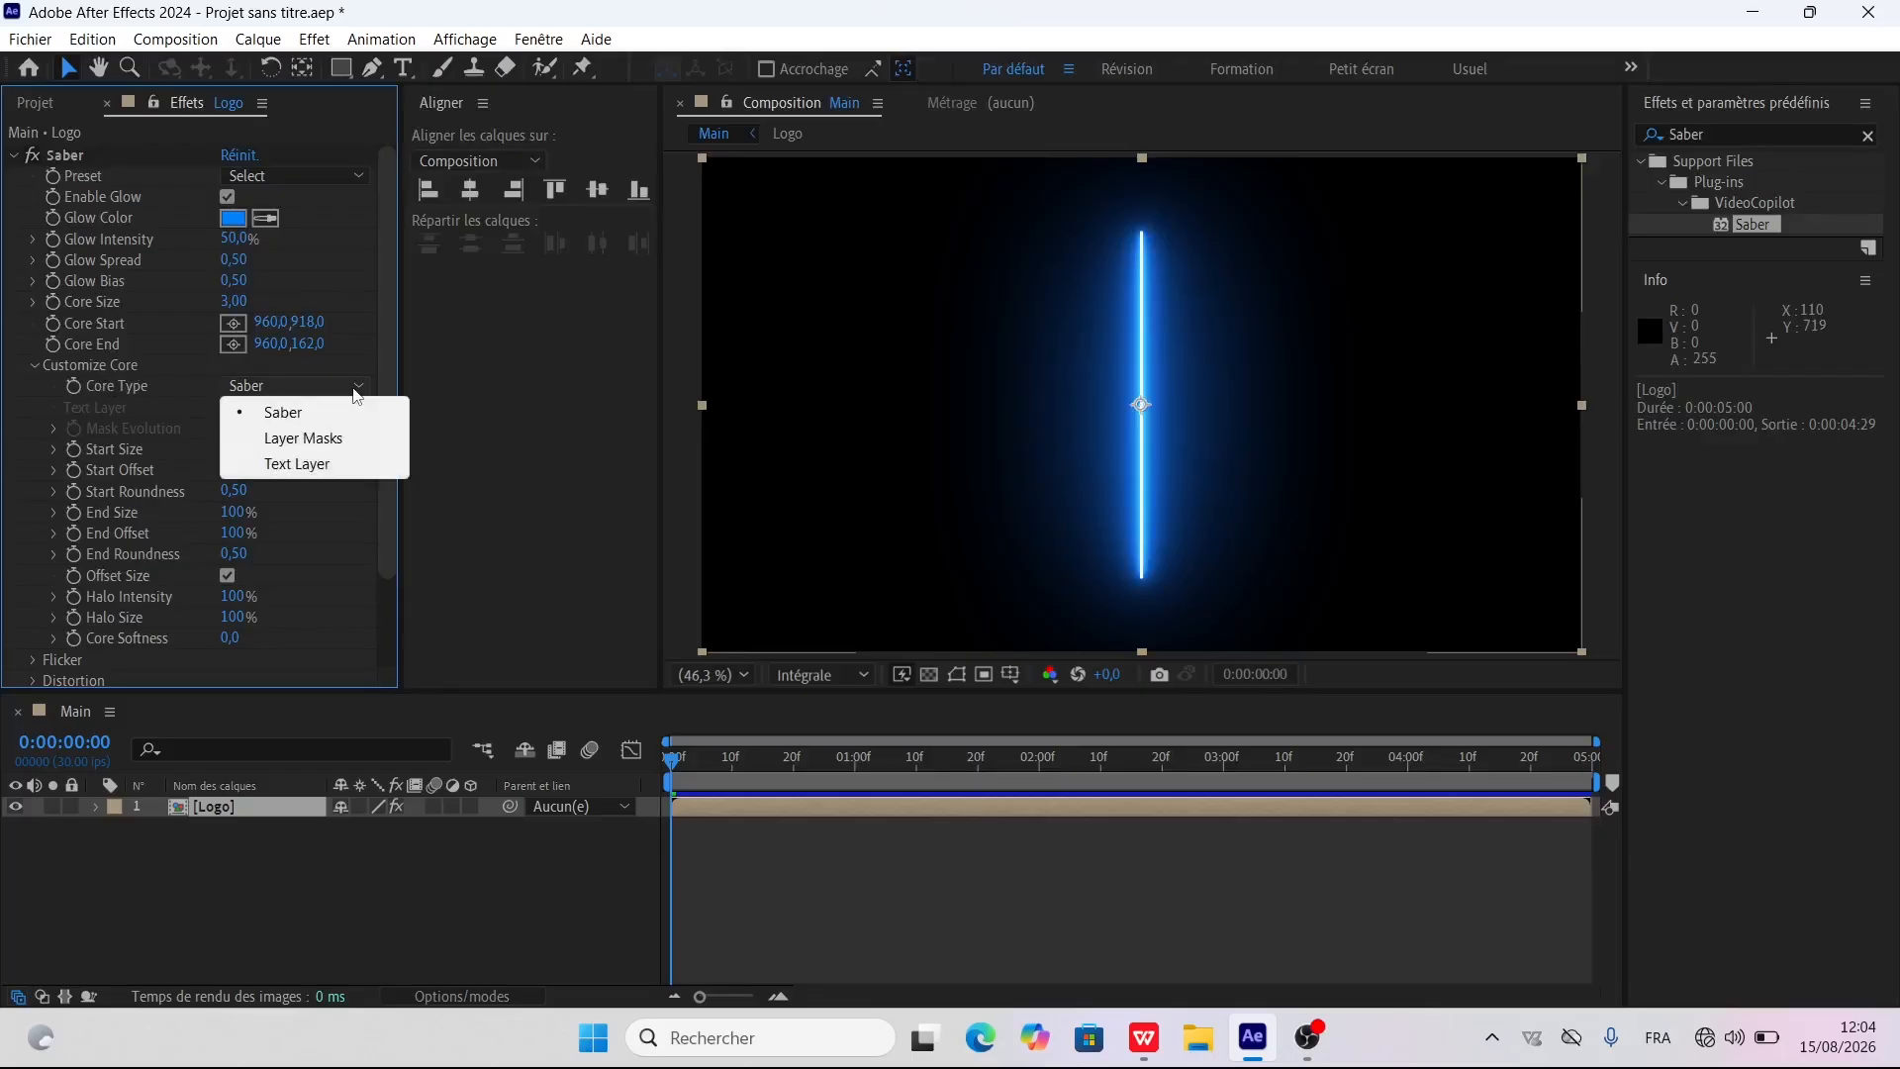
left_click(324, 446)
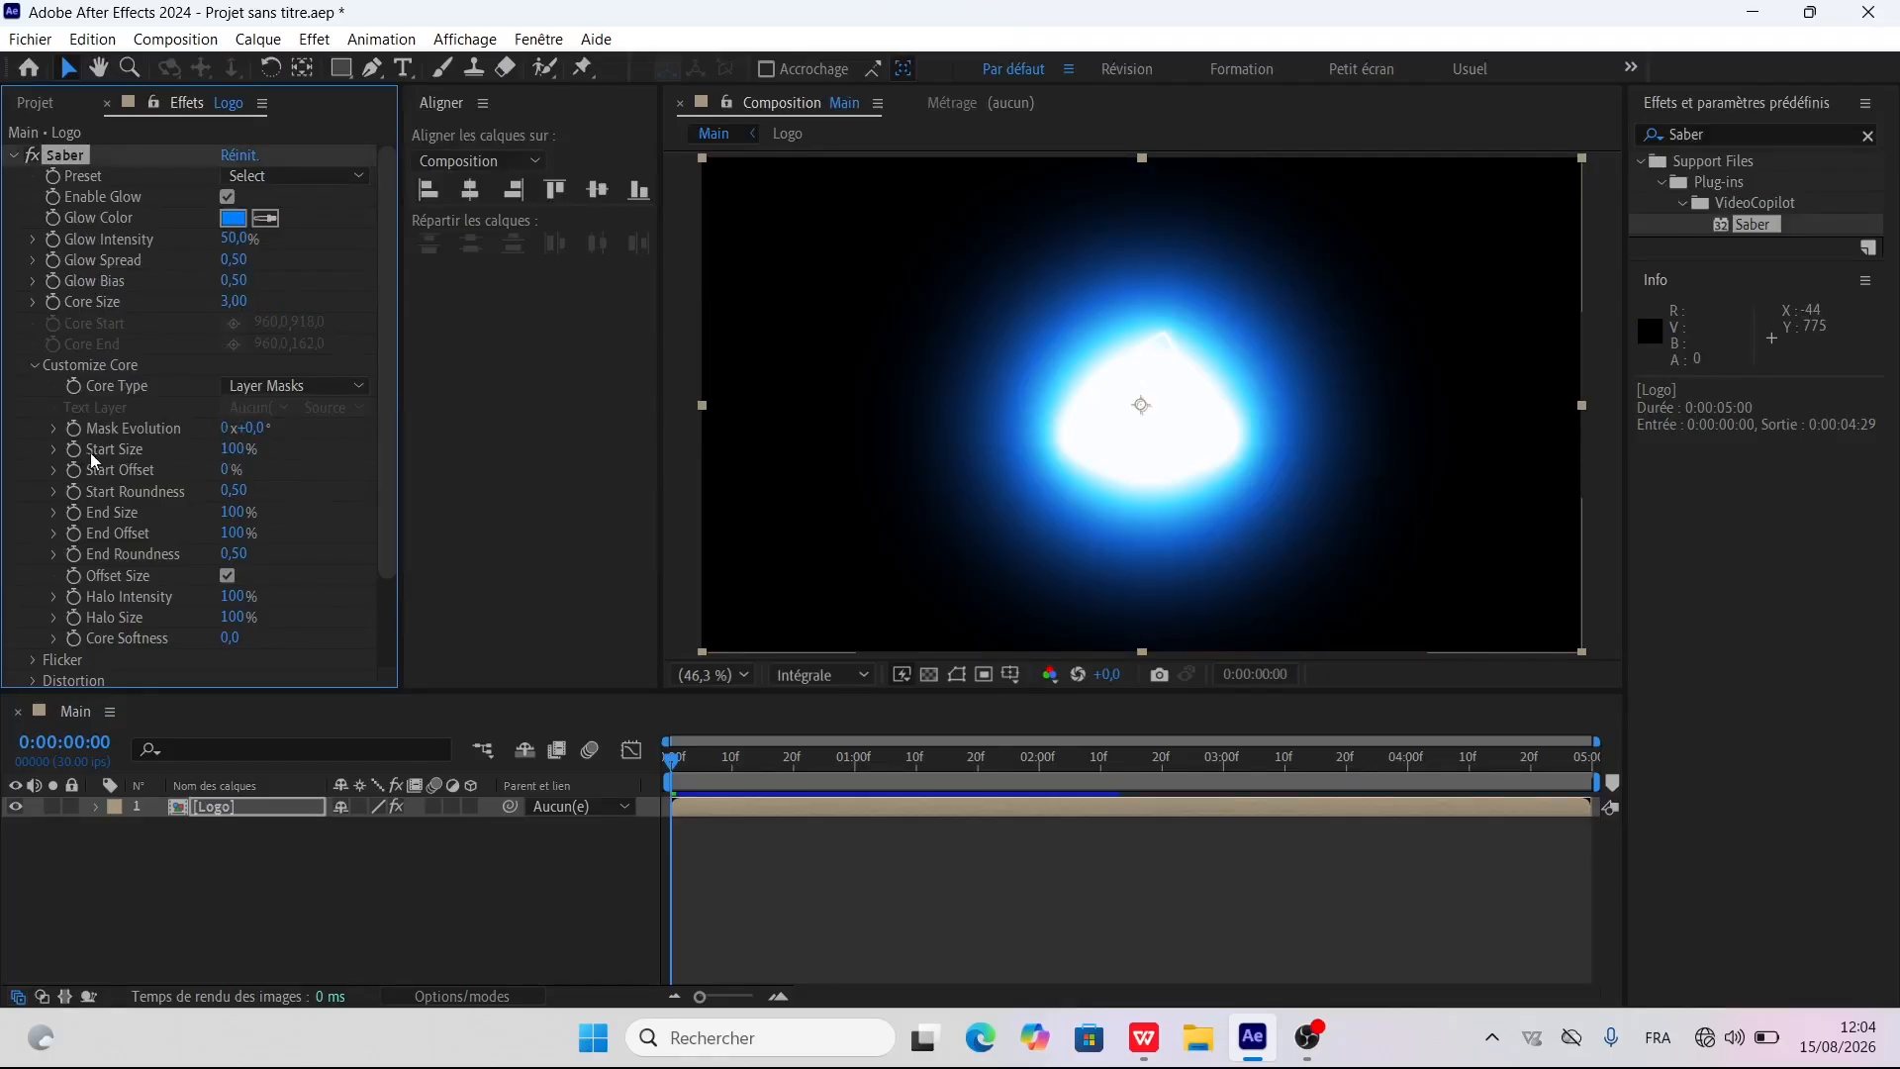
Set the Saber effect's Start Size to 0% and its Core Size to 1
left_click(234, 450)
type("0")
key("Return")
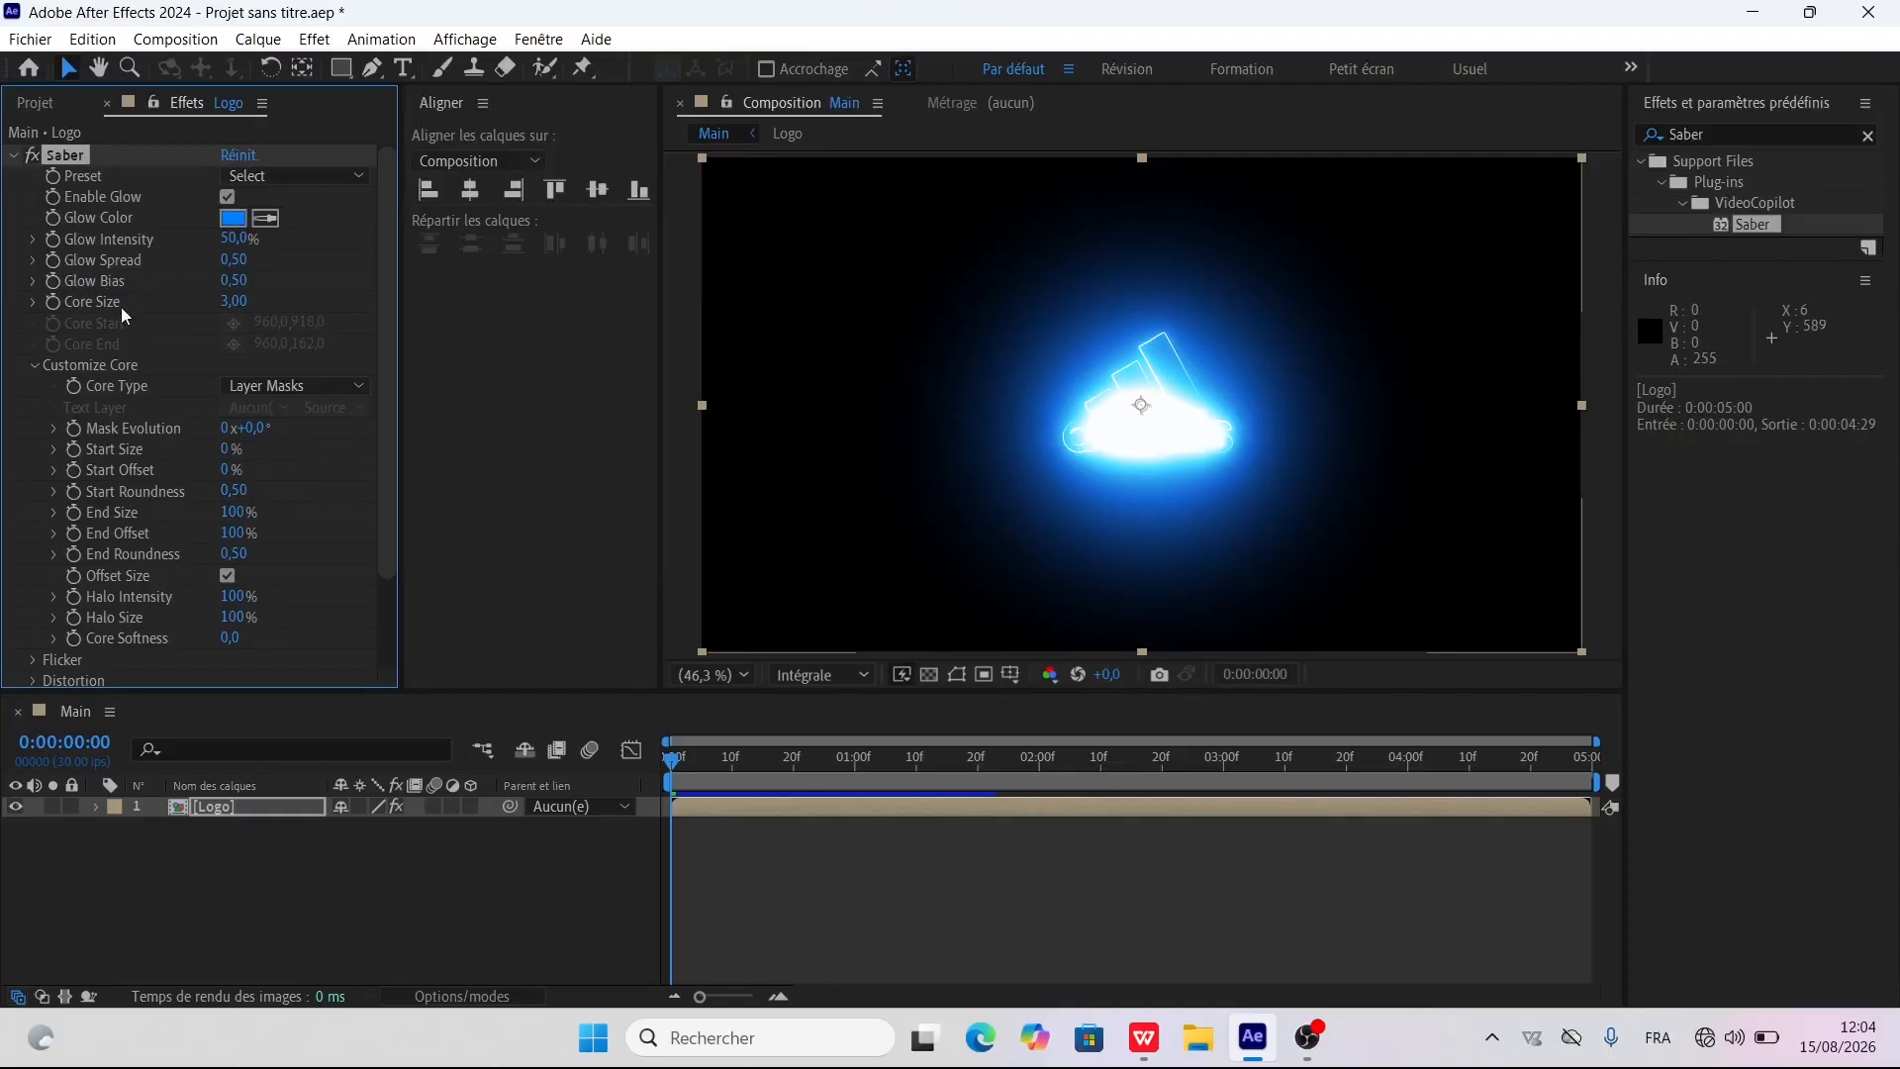
left_click(234, 302)
type("1")
key("Return")
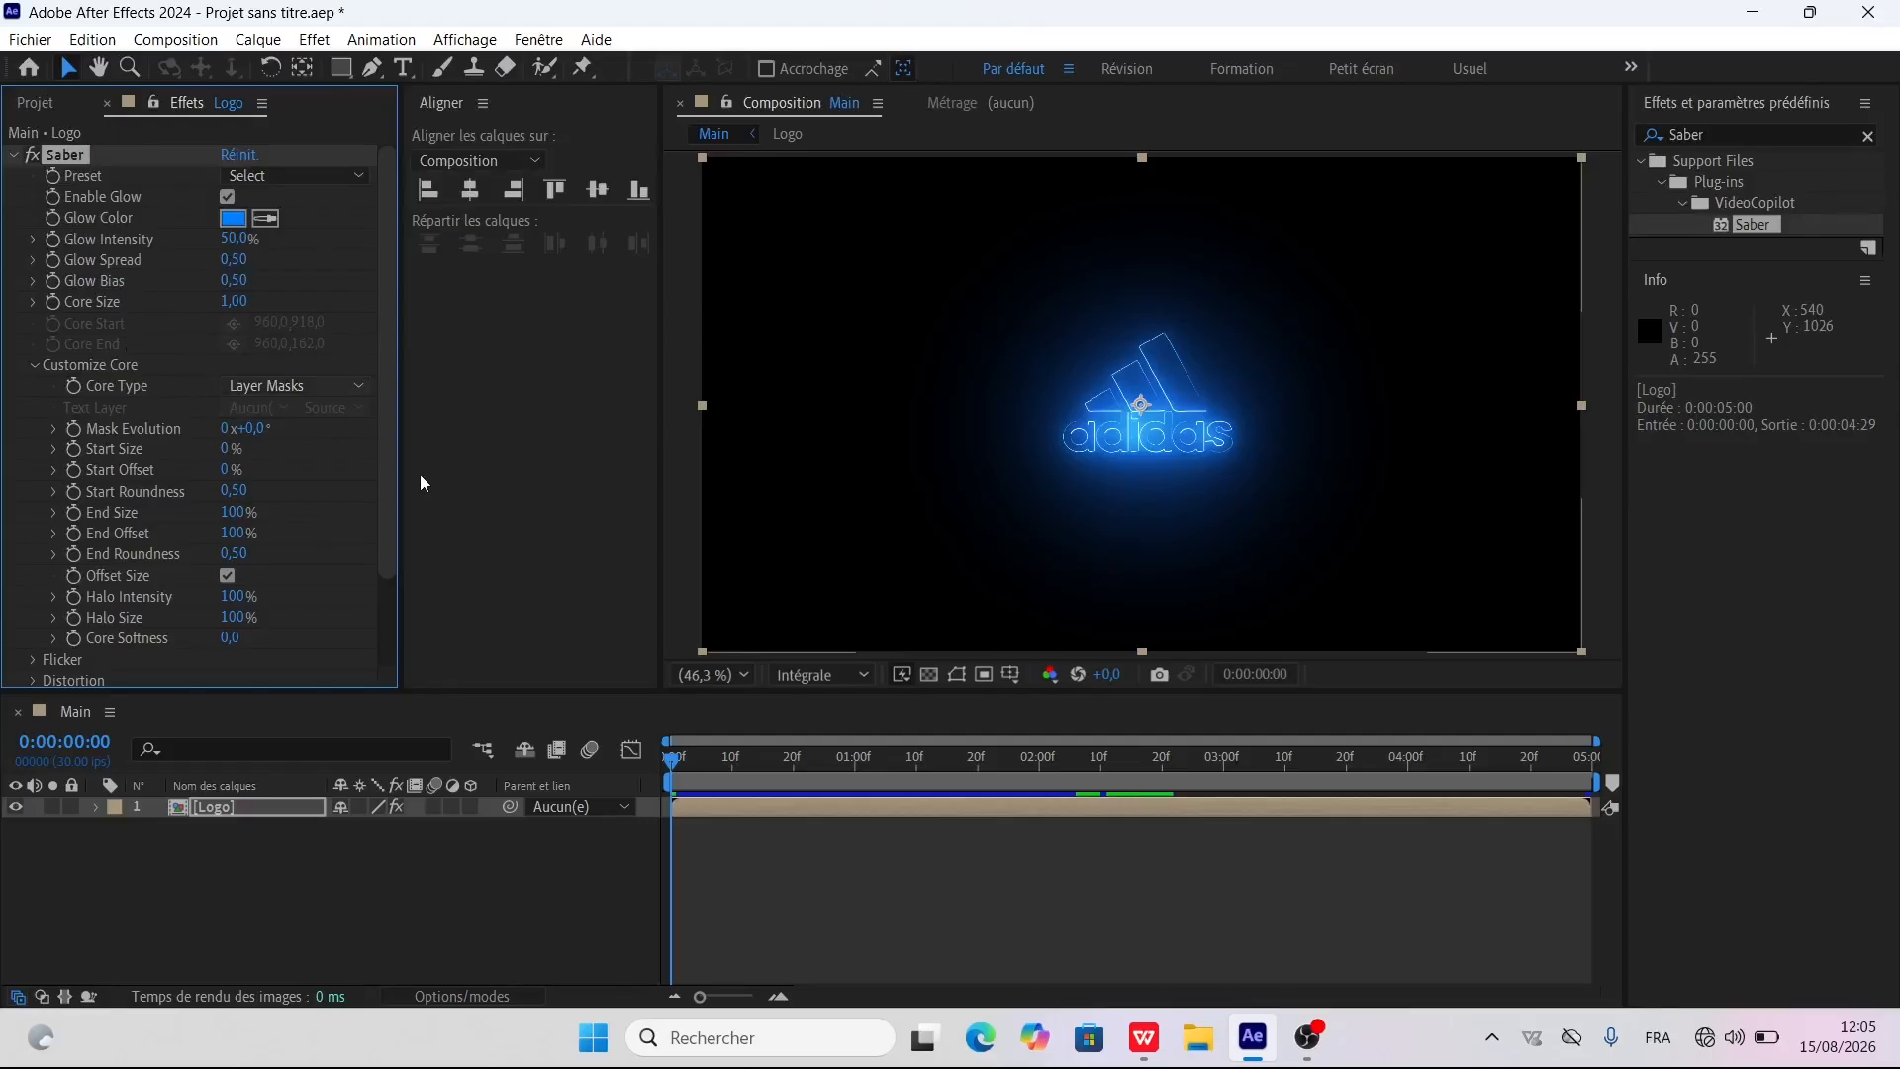
mouse_move(385, 500)
left_mouse_down()
mouse_move(386, 534)
mouse_move(382, 495)
left_mouse_up()
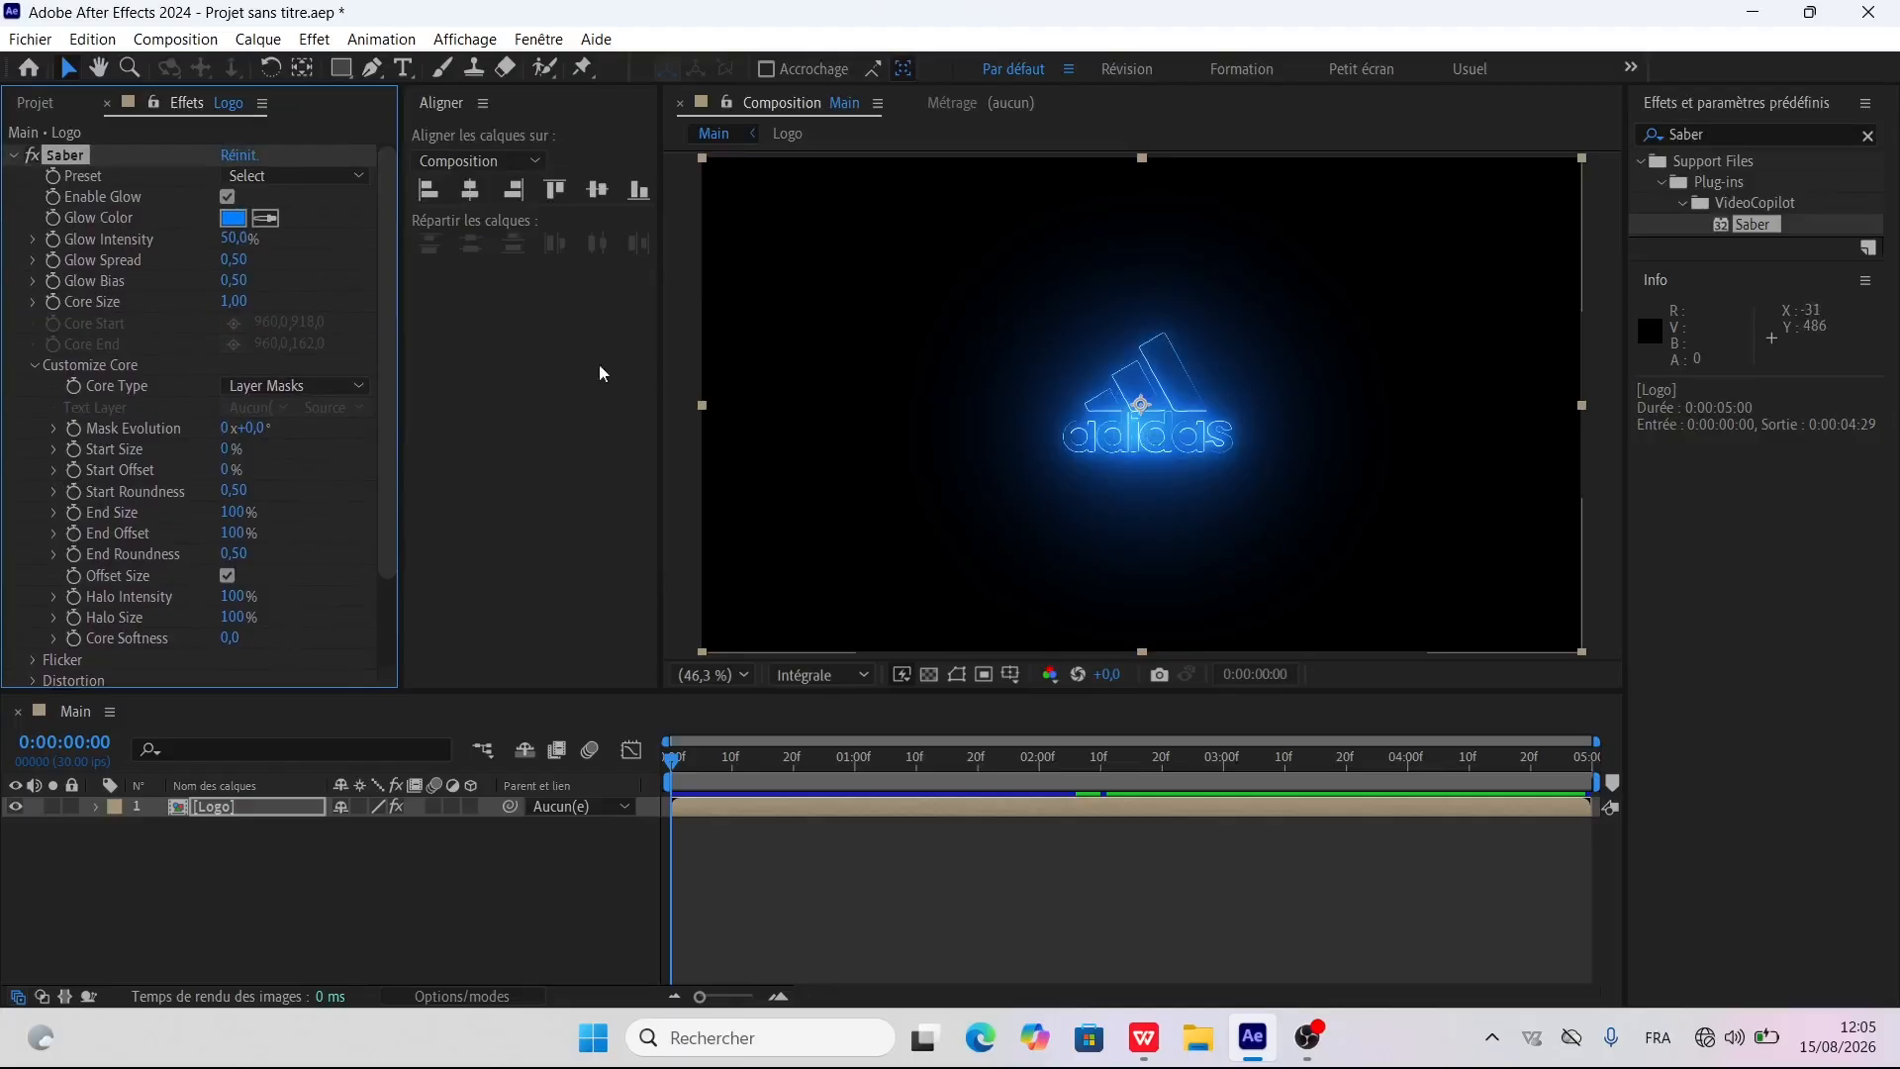
Change the Saber effect's Glow Color to hex 006775
left_click(234, 219)
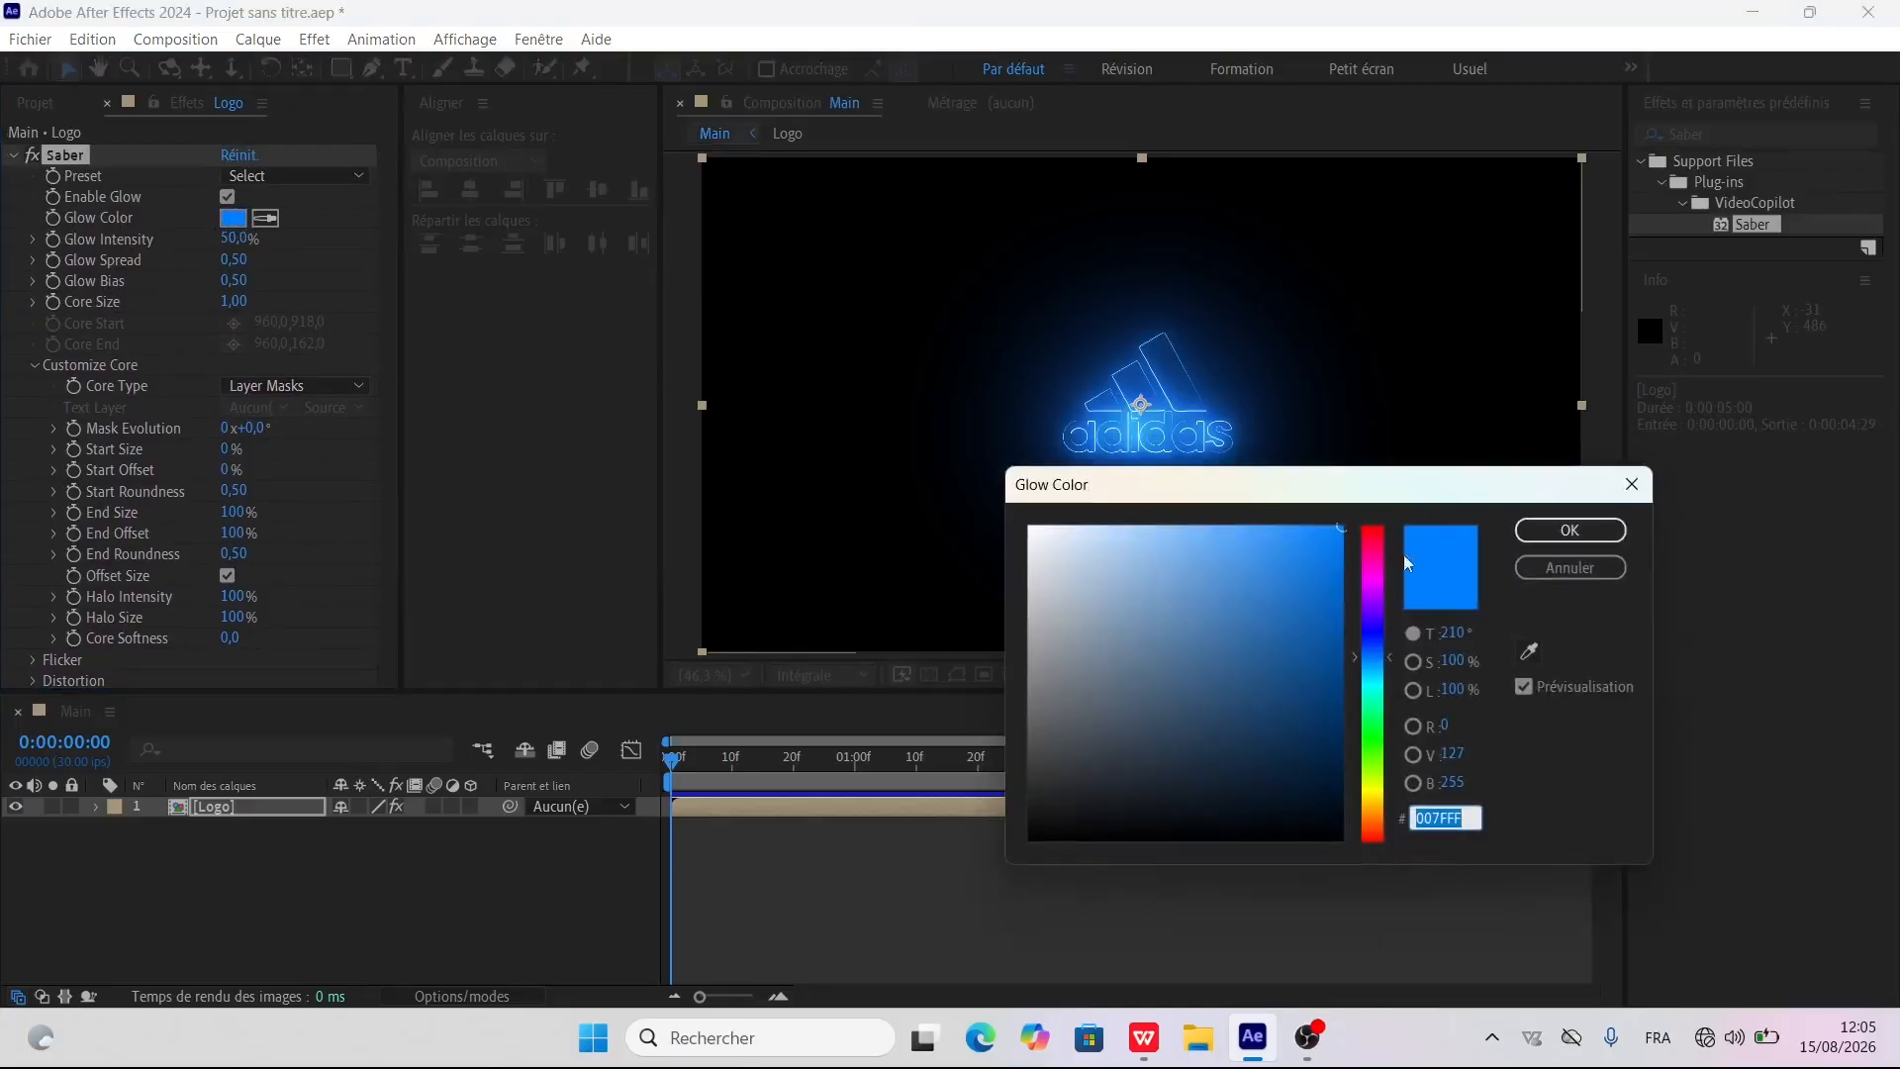
left_click_drag(1356, 492, 1504, 412)
left_click_drag(1484, 679, 1483, 710)
left_click(1588, 739)
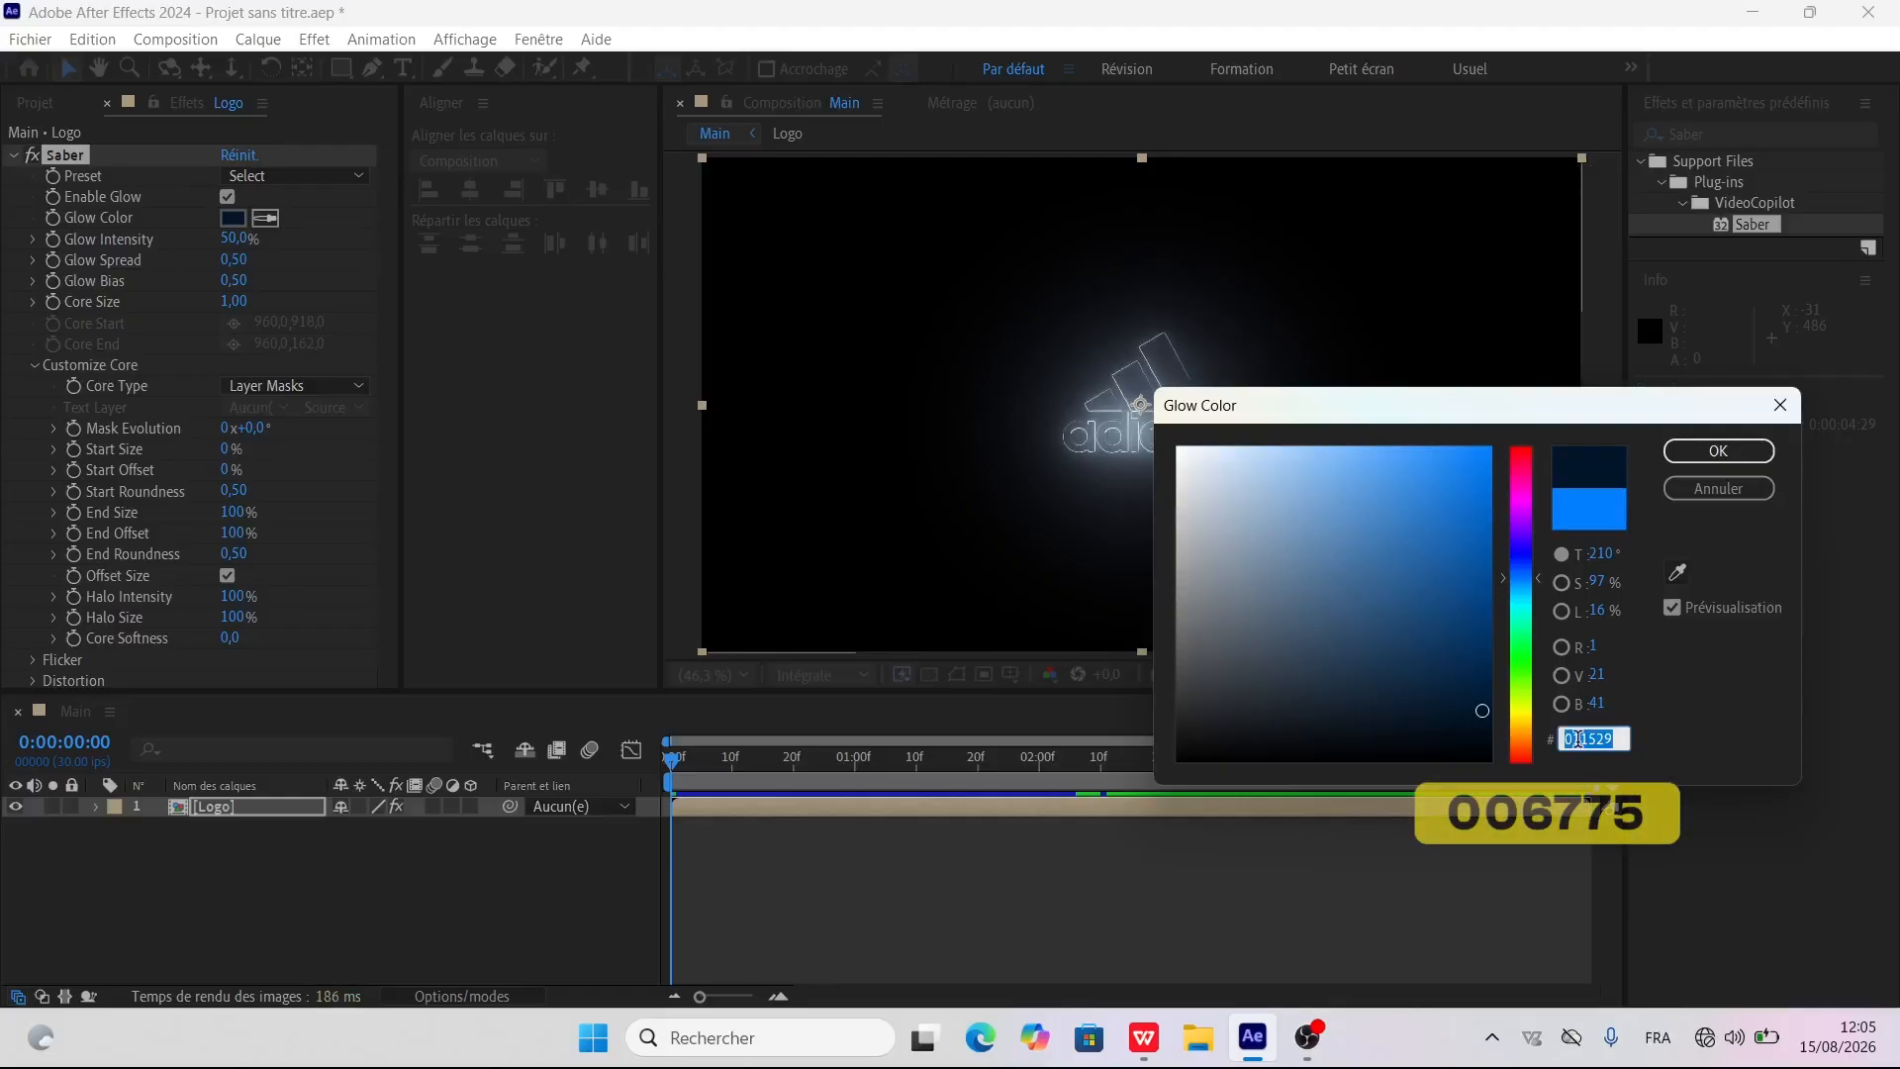
type("006775")
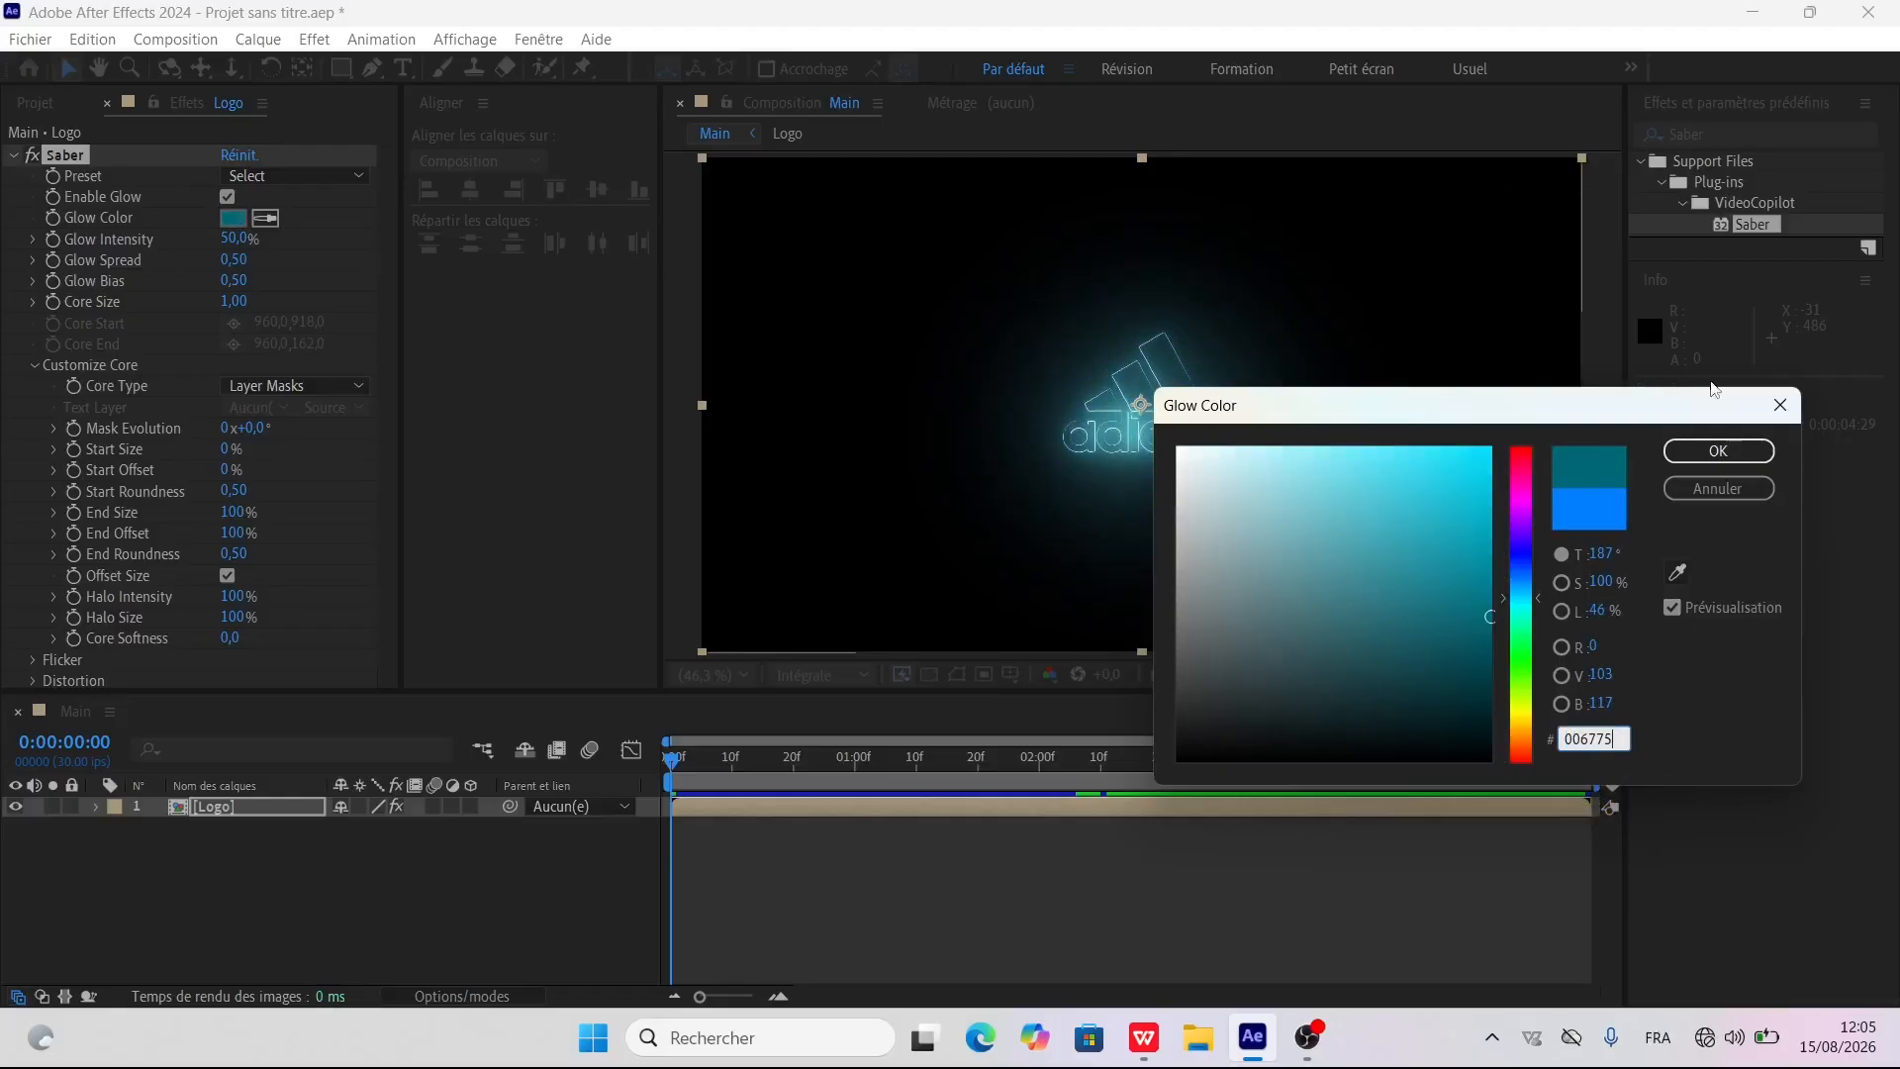
left_click(1718, 452)
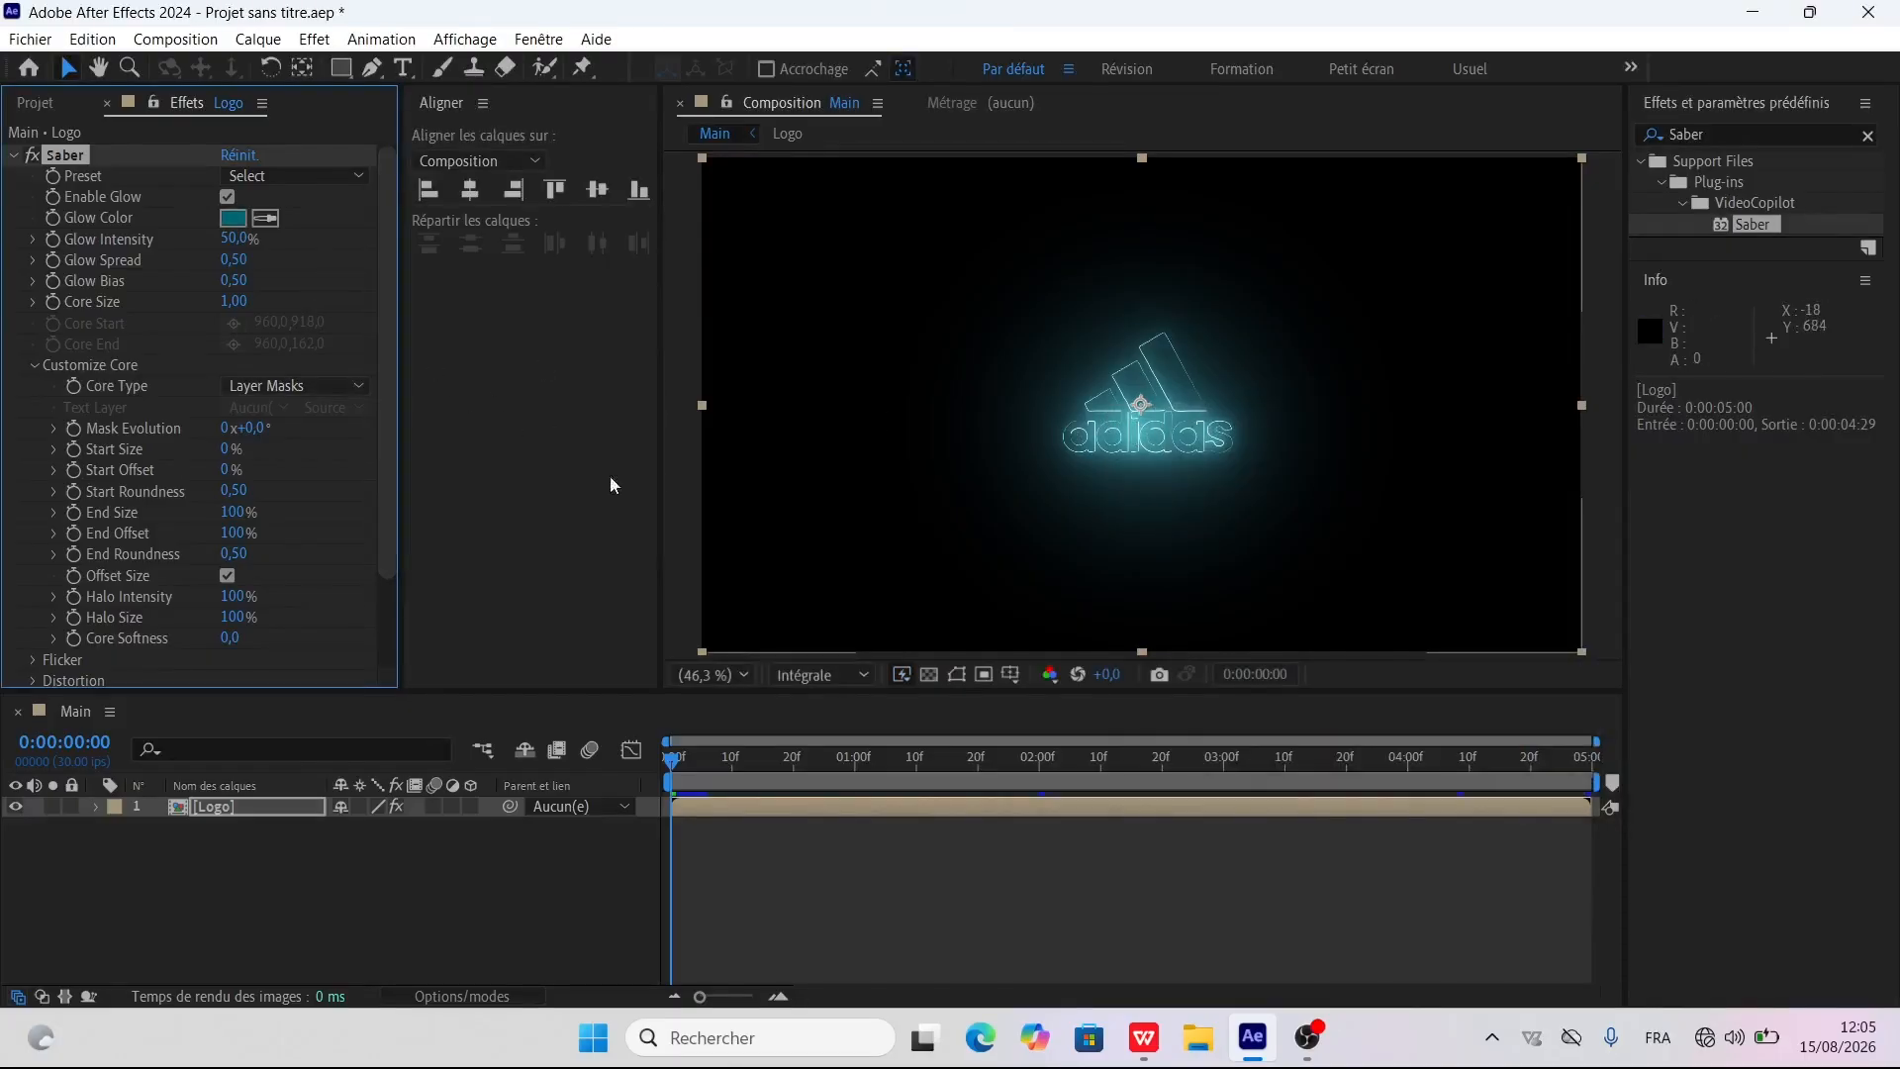
Animate Saber's End Offset from 0% at 0:00:00:00 to 100% at 0:00:02:00, and enable Mask Evolution keyframing at the start
left_click(280, 958)
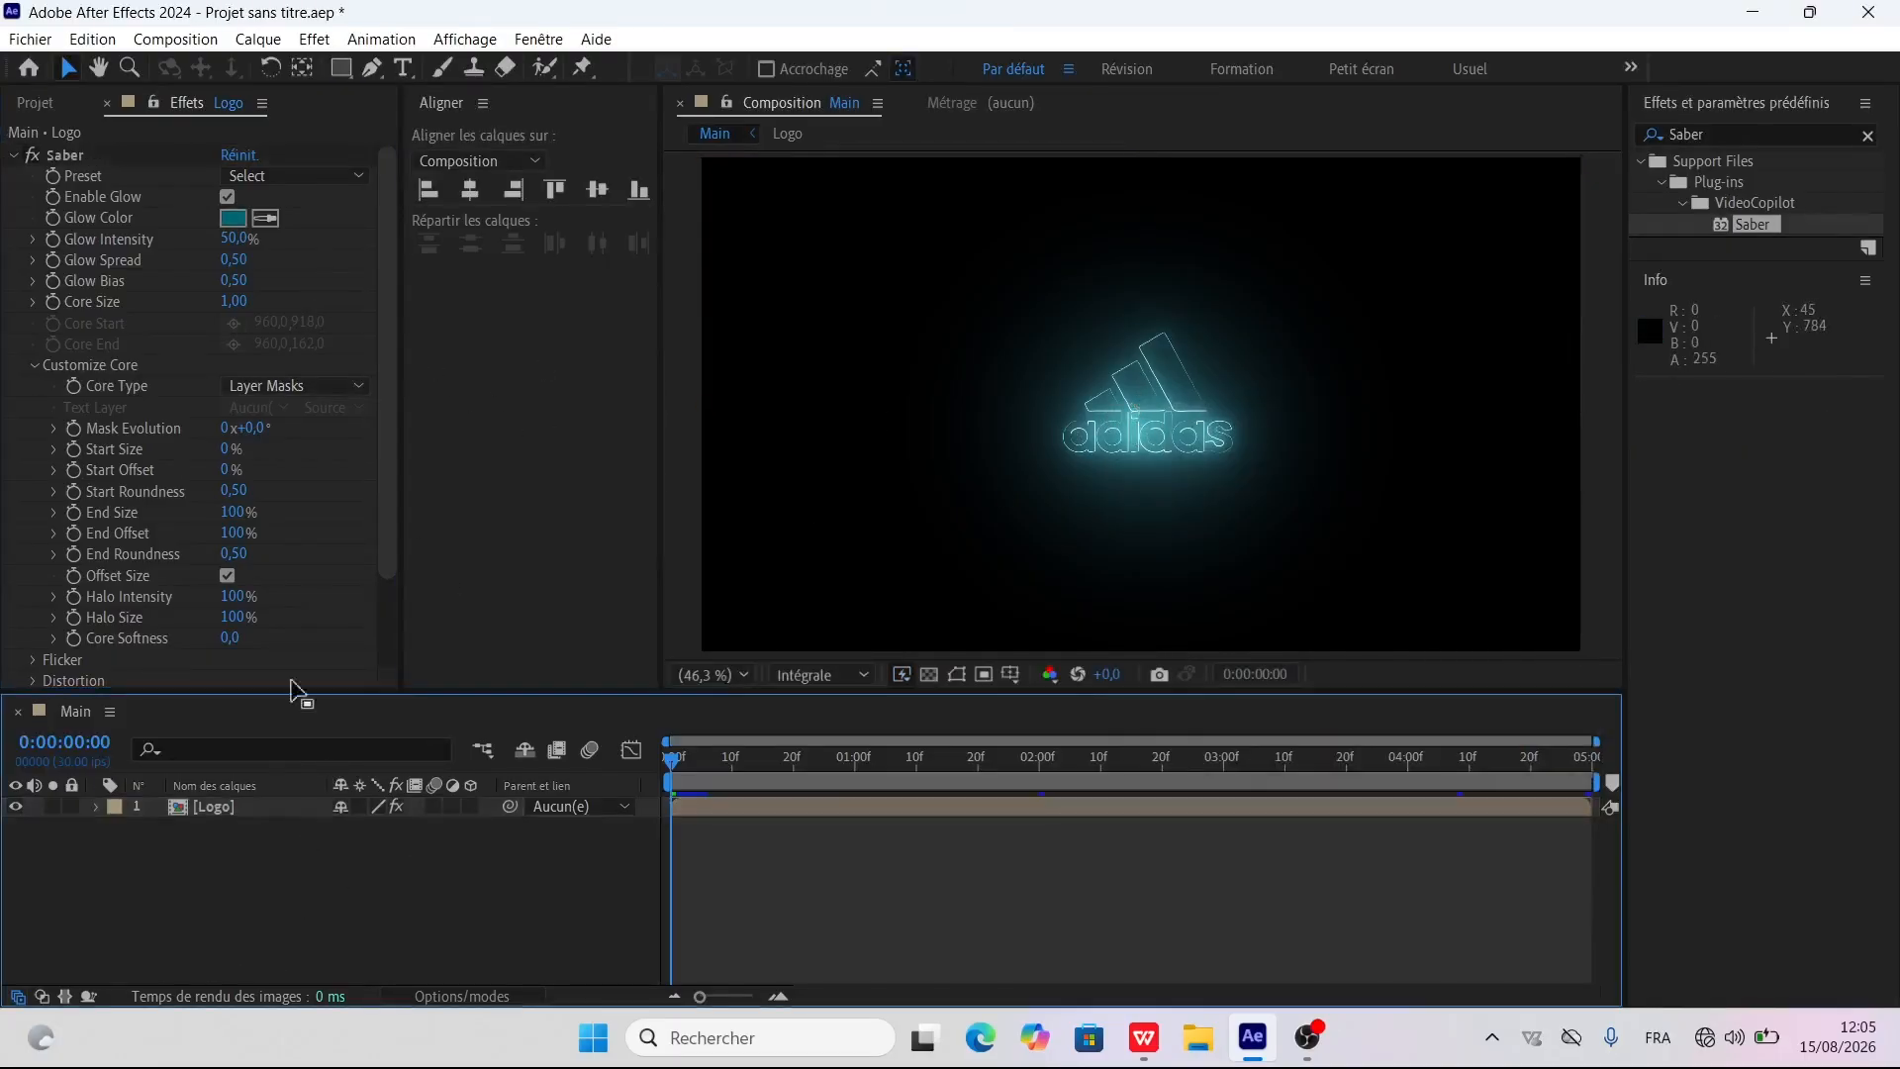
mouse_move(672, 760)
left_mouse_down()
mouse_move(784, 794)
mouse_move(679, 797)
left_mouse_up()
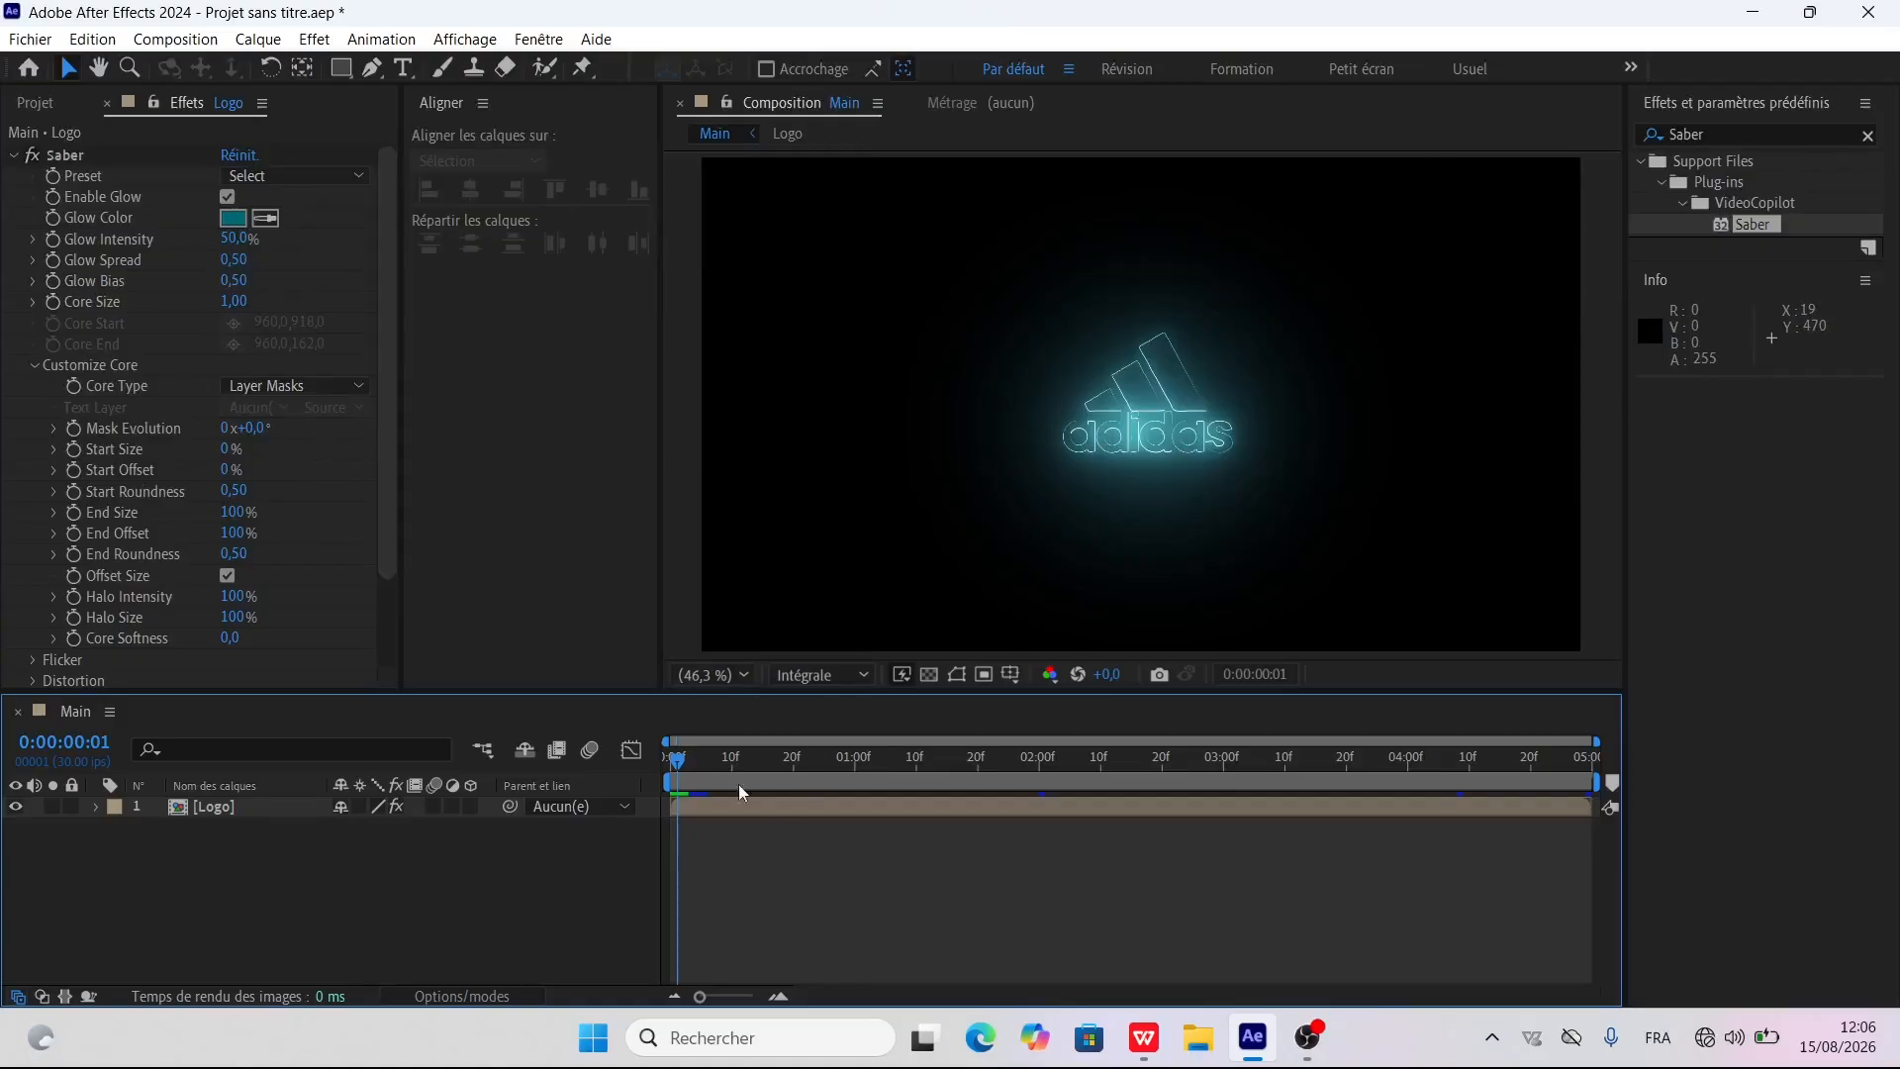
left_click_drag(681, 769, 188, 642)
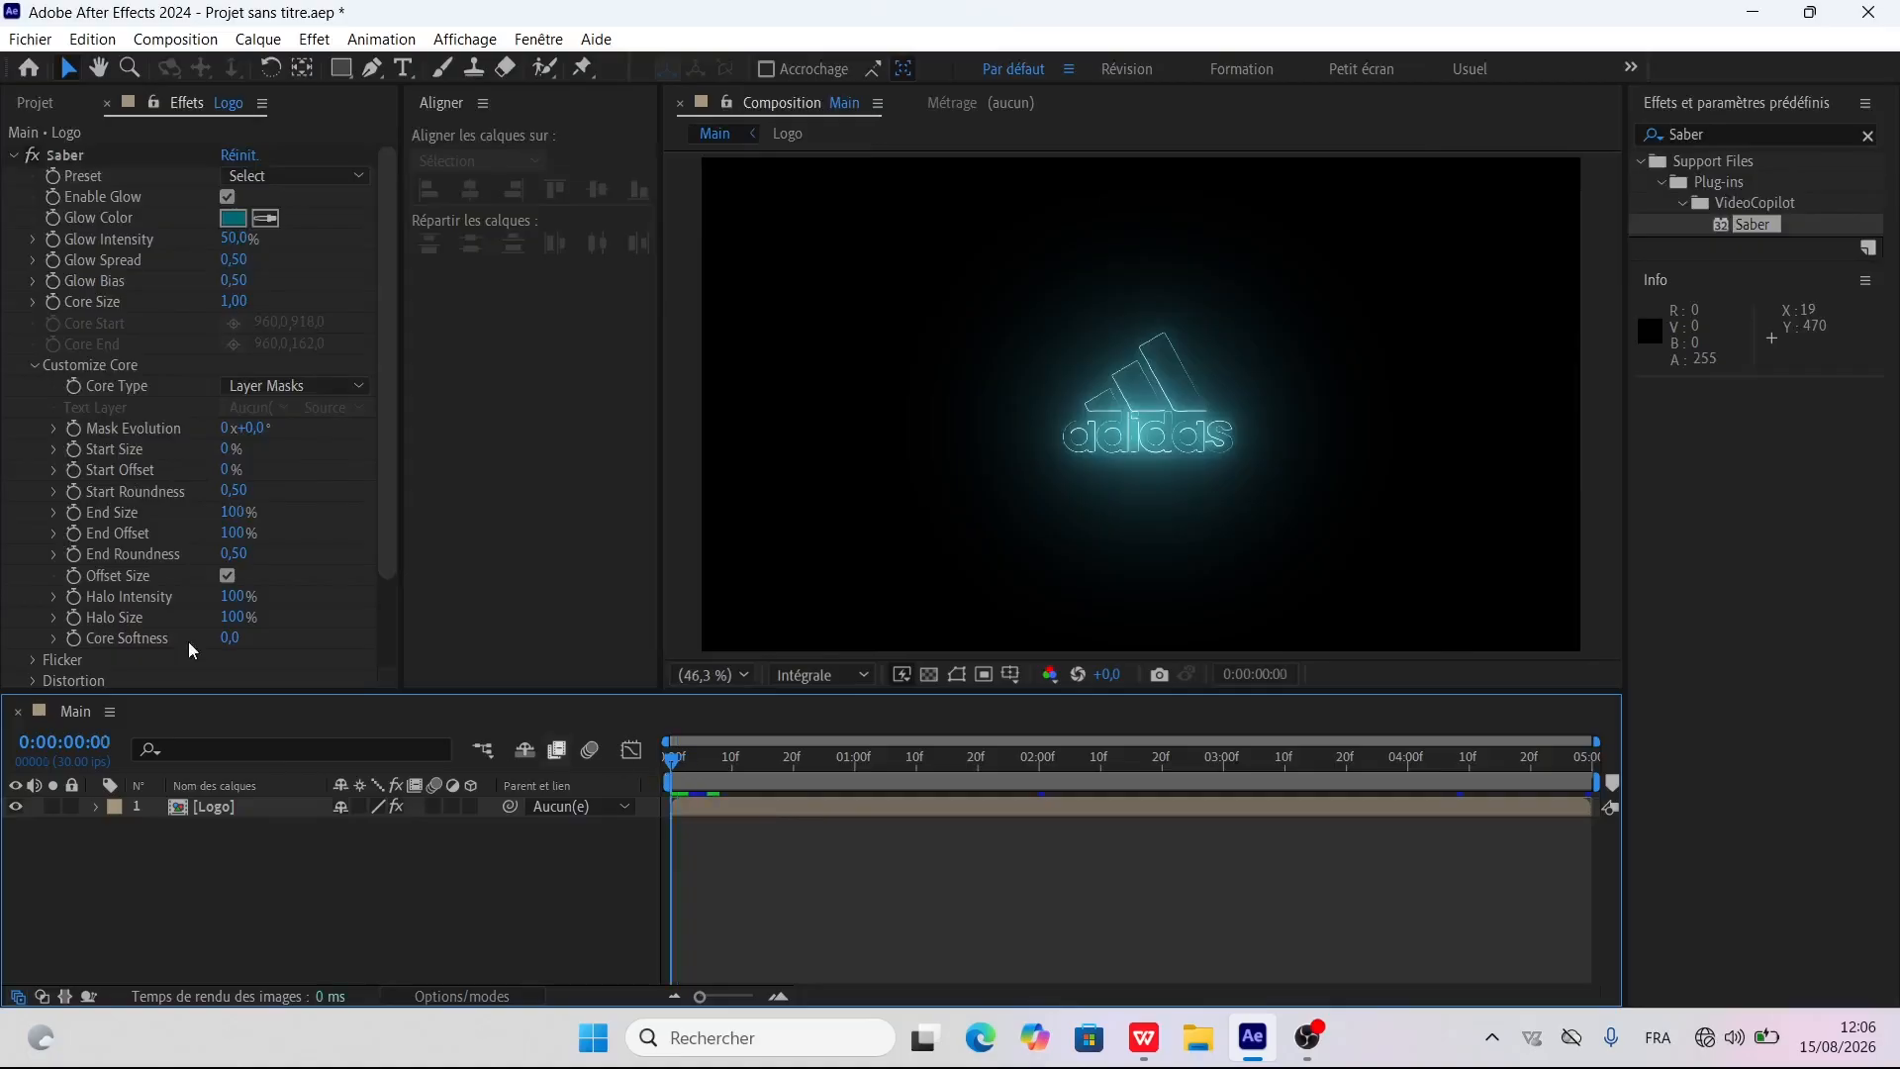
left_click(71, 539)
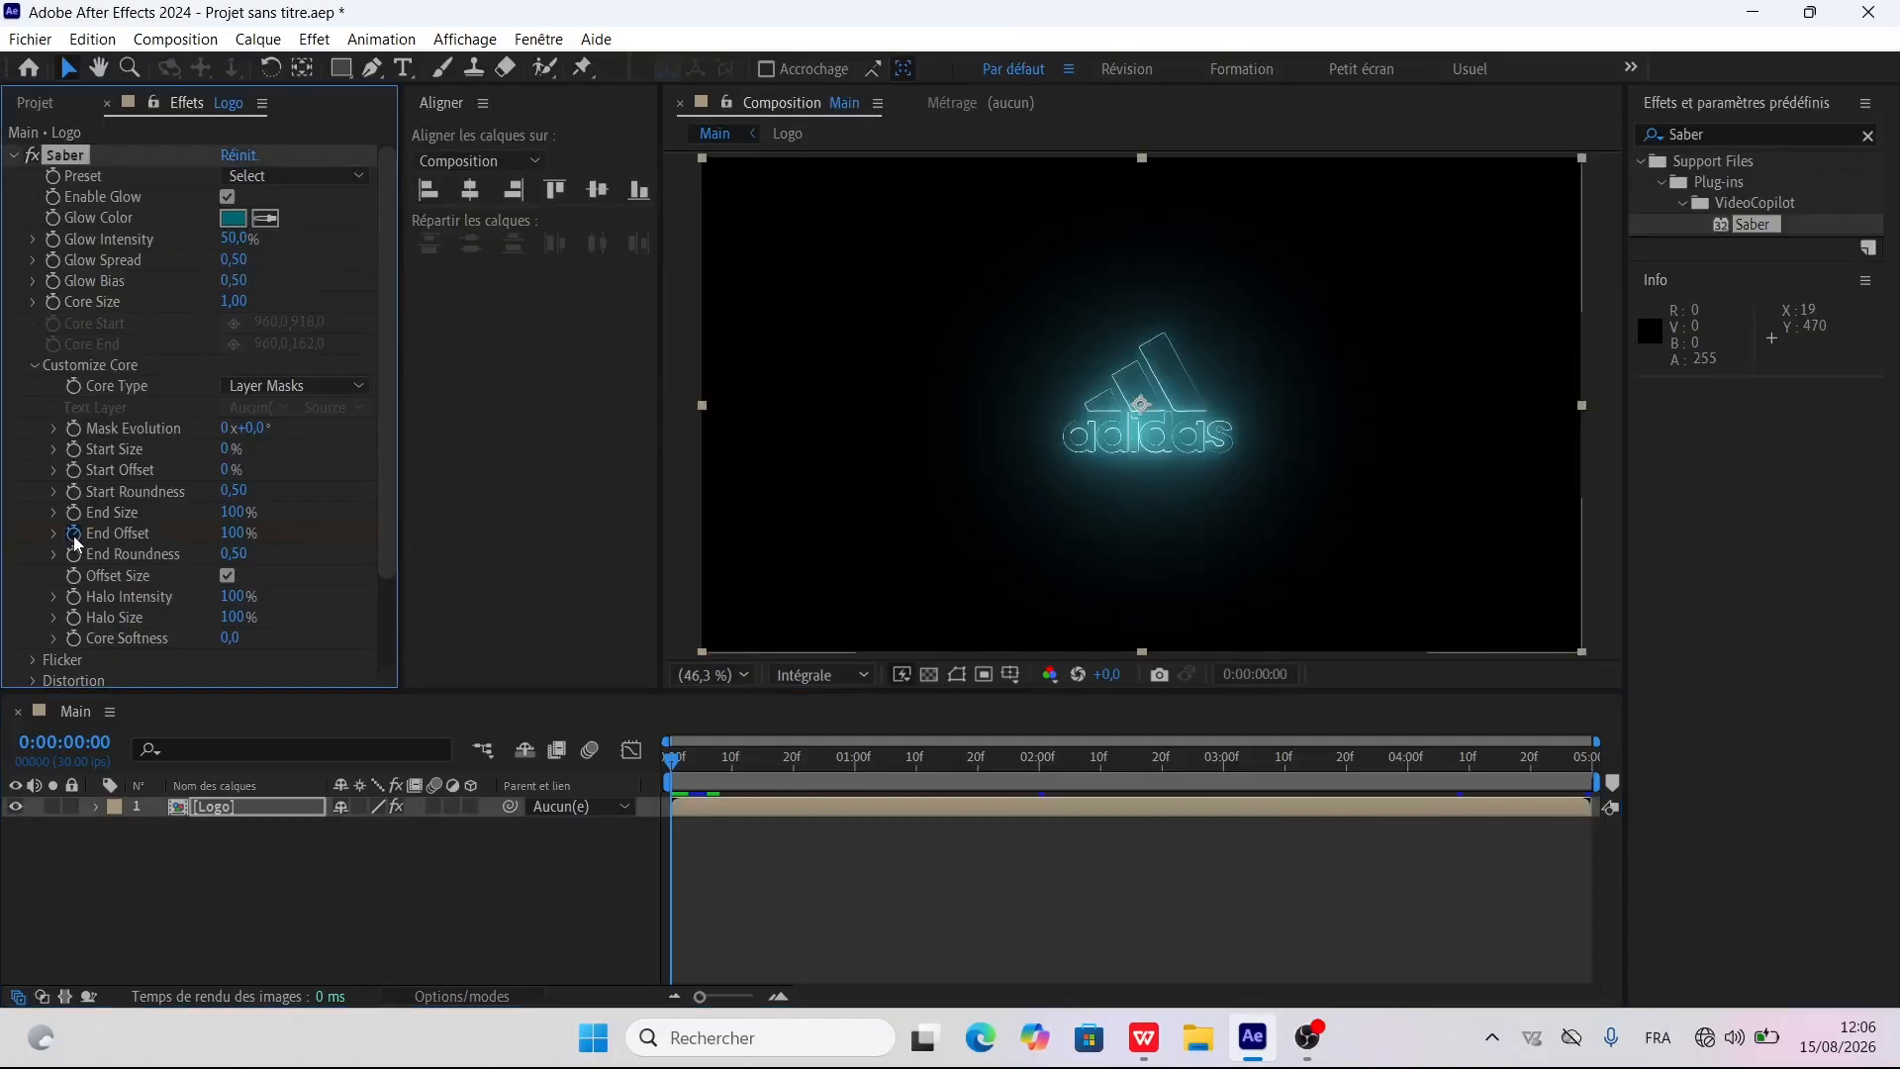
left_click(232, 532)
type("0")
key("Return")
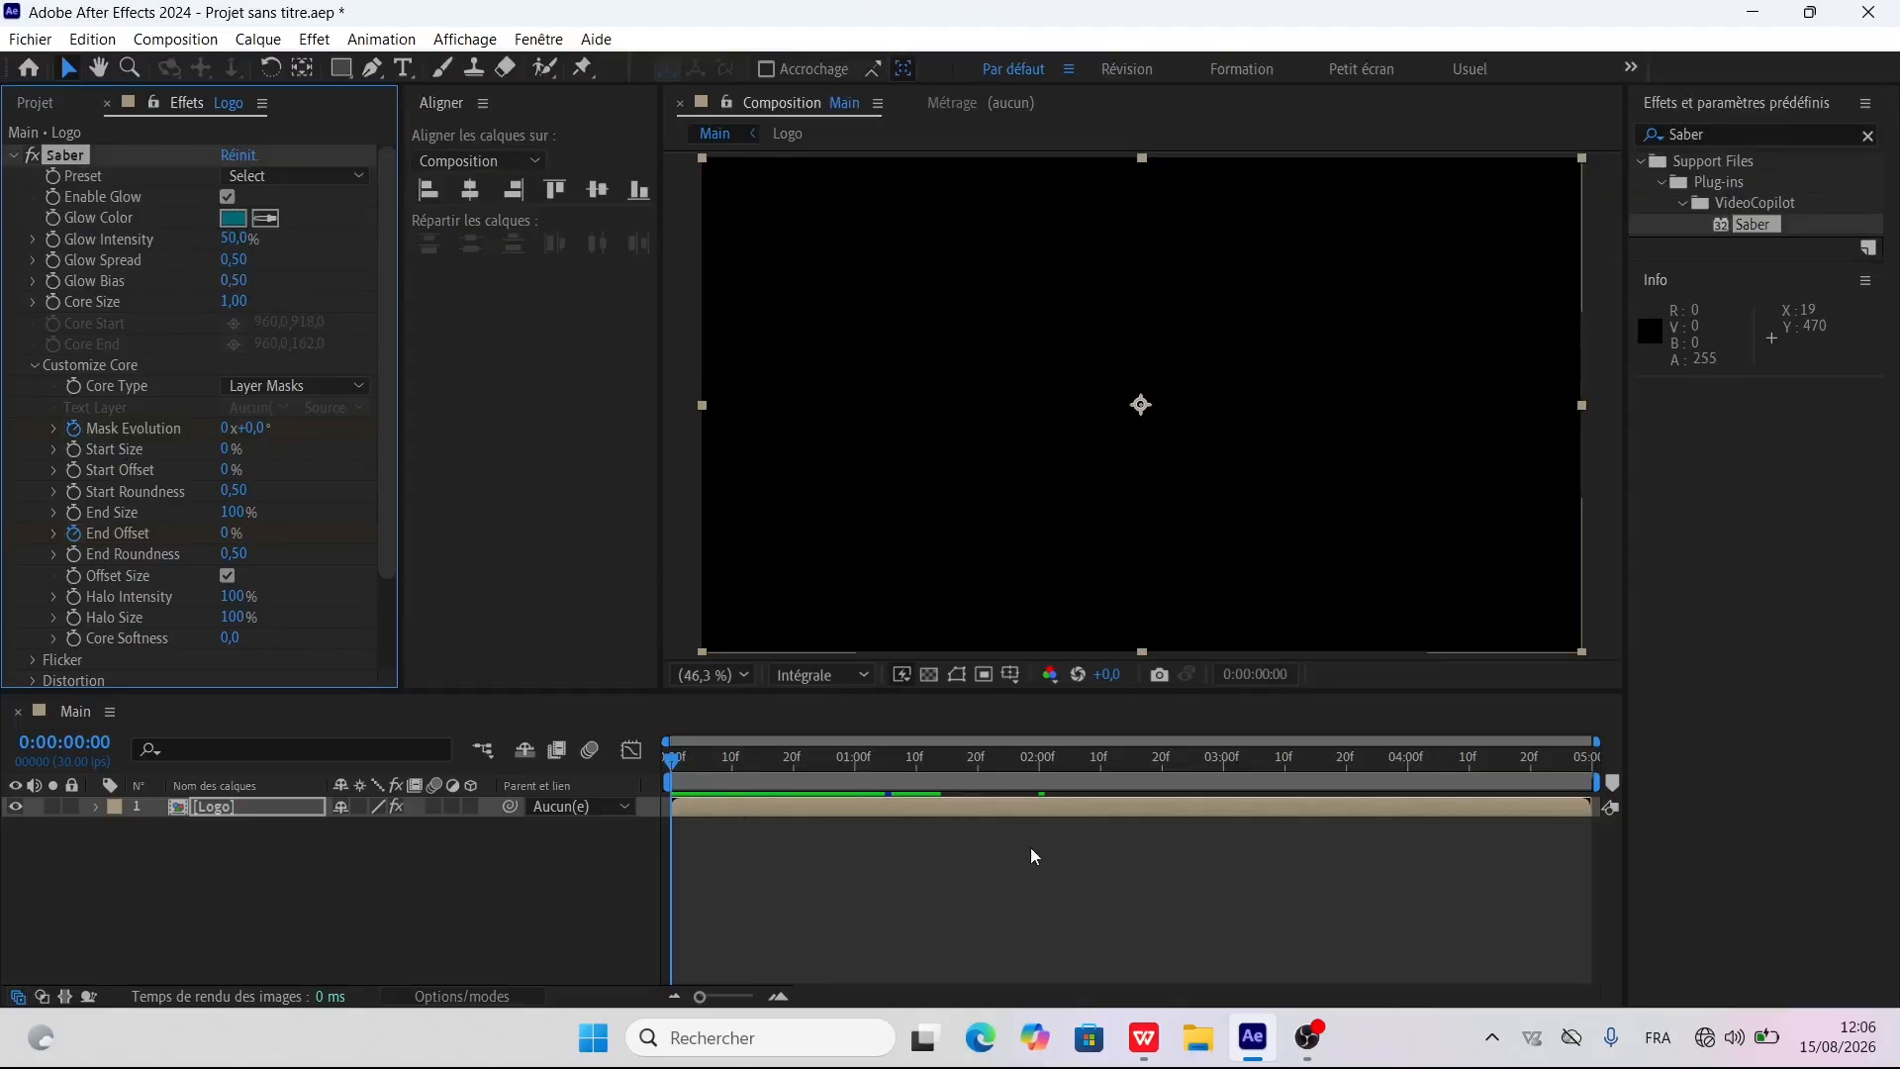
left_click(1039, 766)
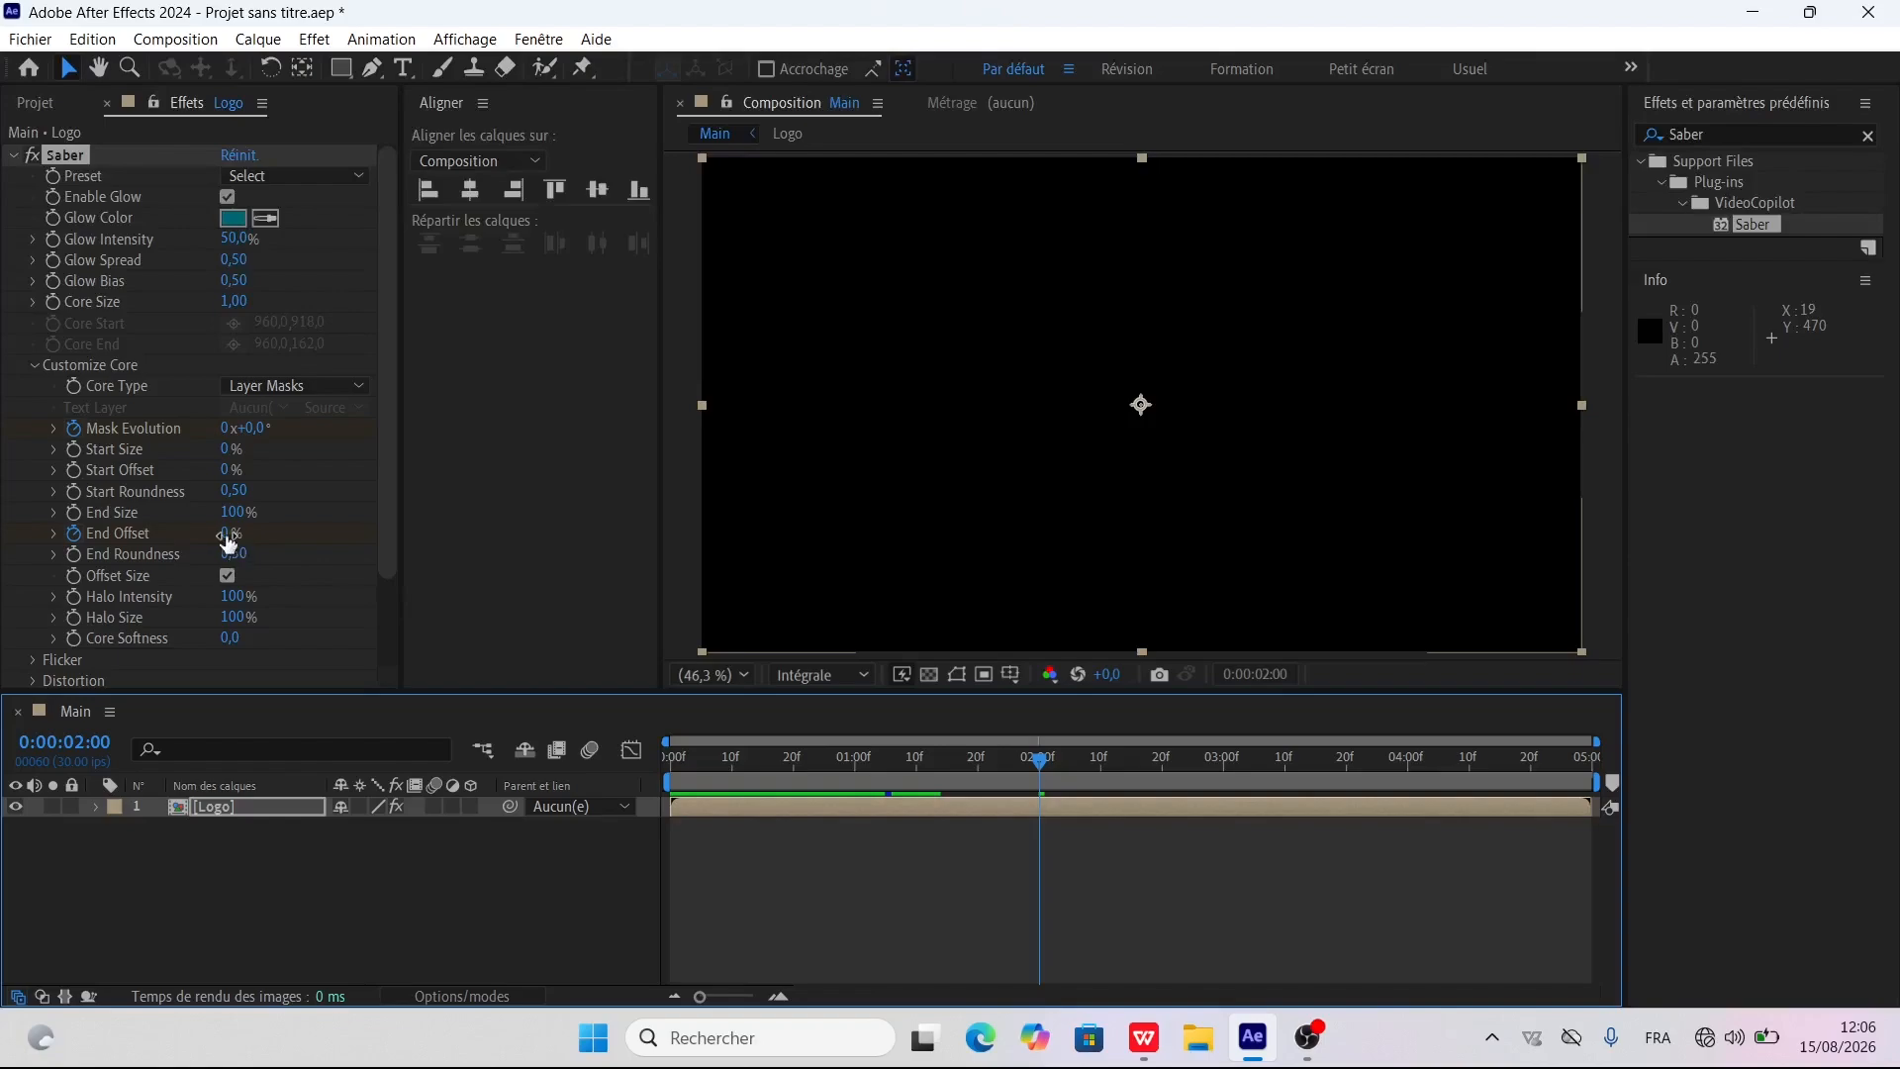
left_click_drag(228, 542, 525, 543)
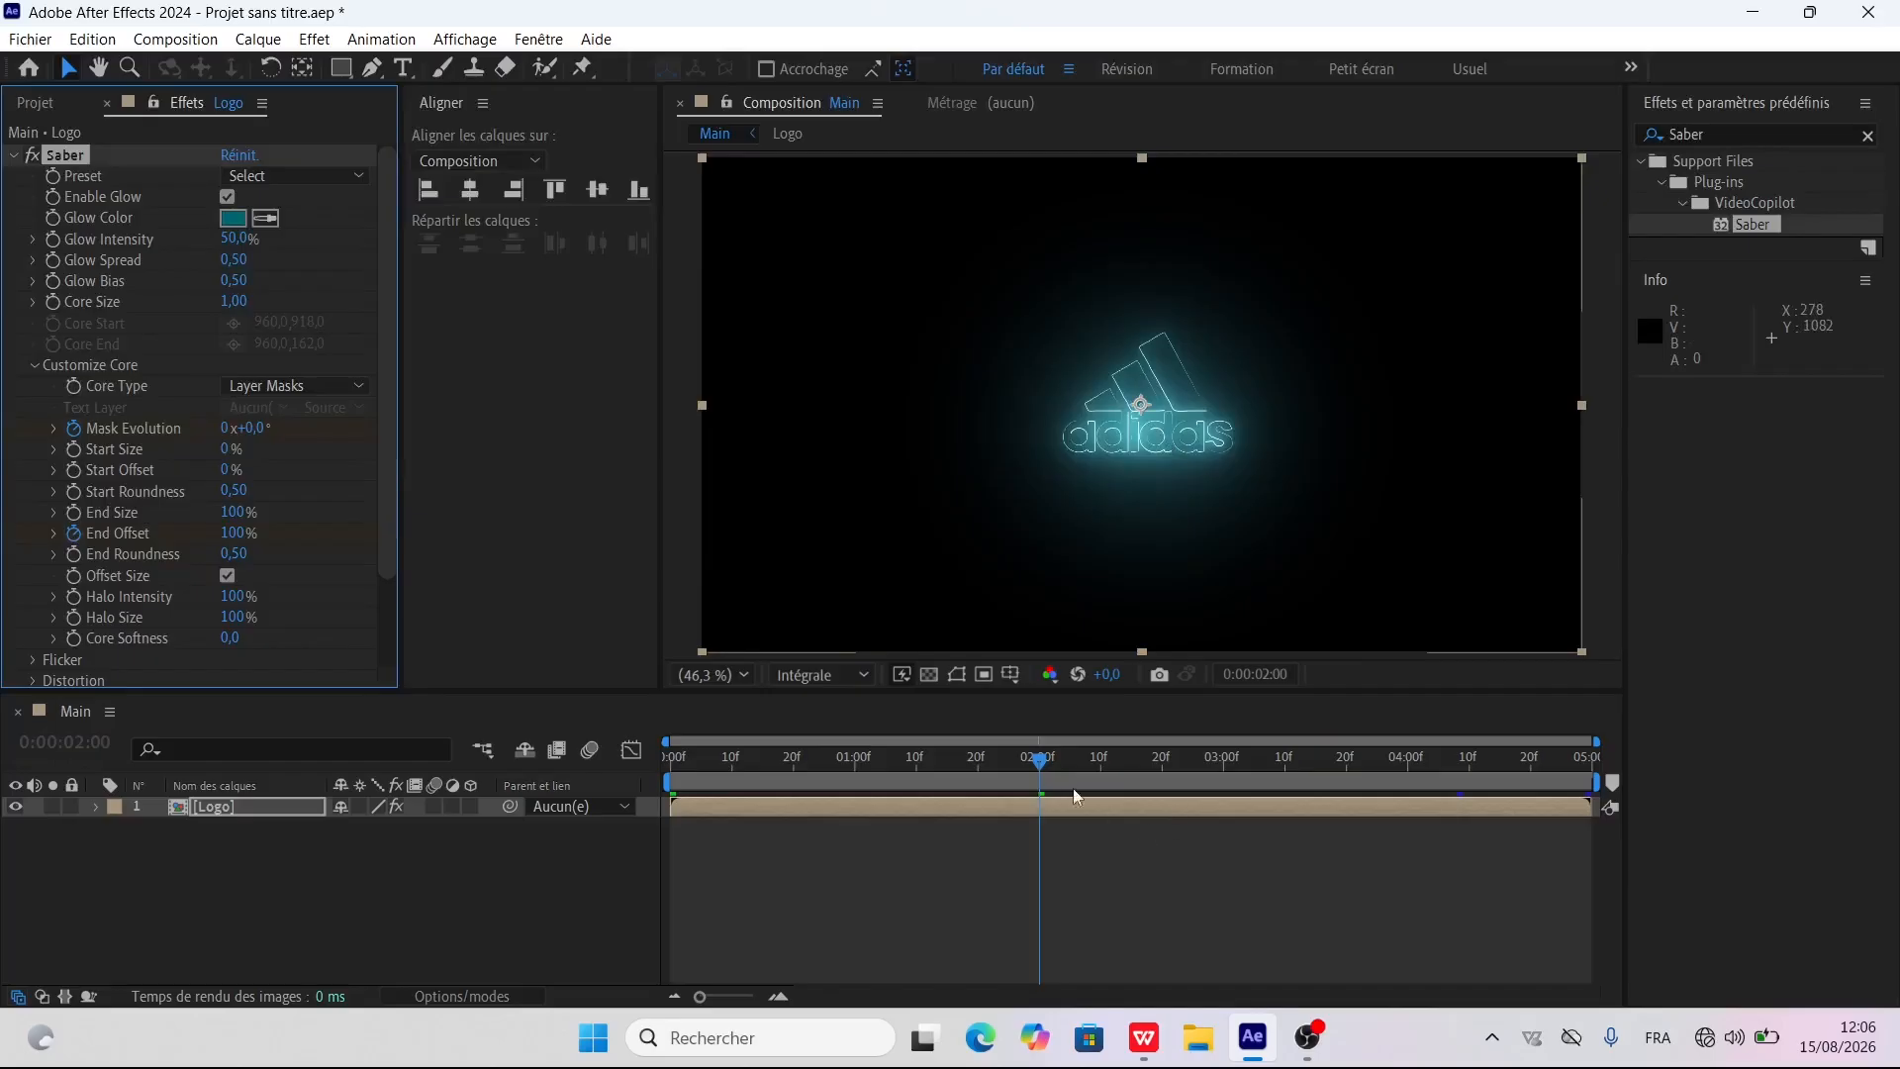
Set Saber's Mask Evolution to 1 full revolution (1x+0,0°) at 0:00:04:29 on the Logo layer
left_click_drag(1040, 762, 1597, 787)
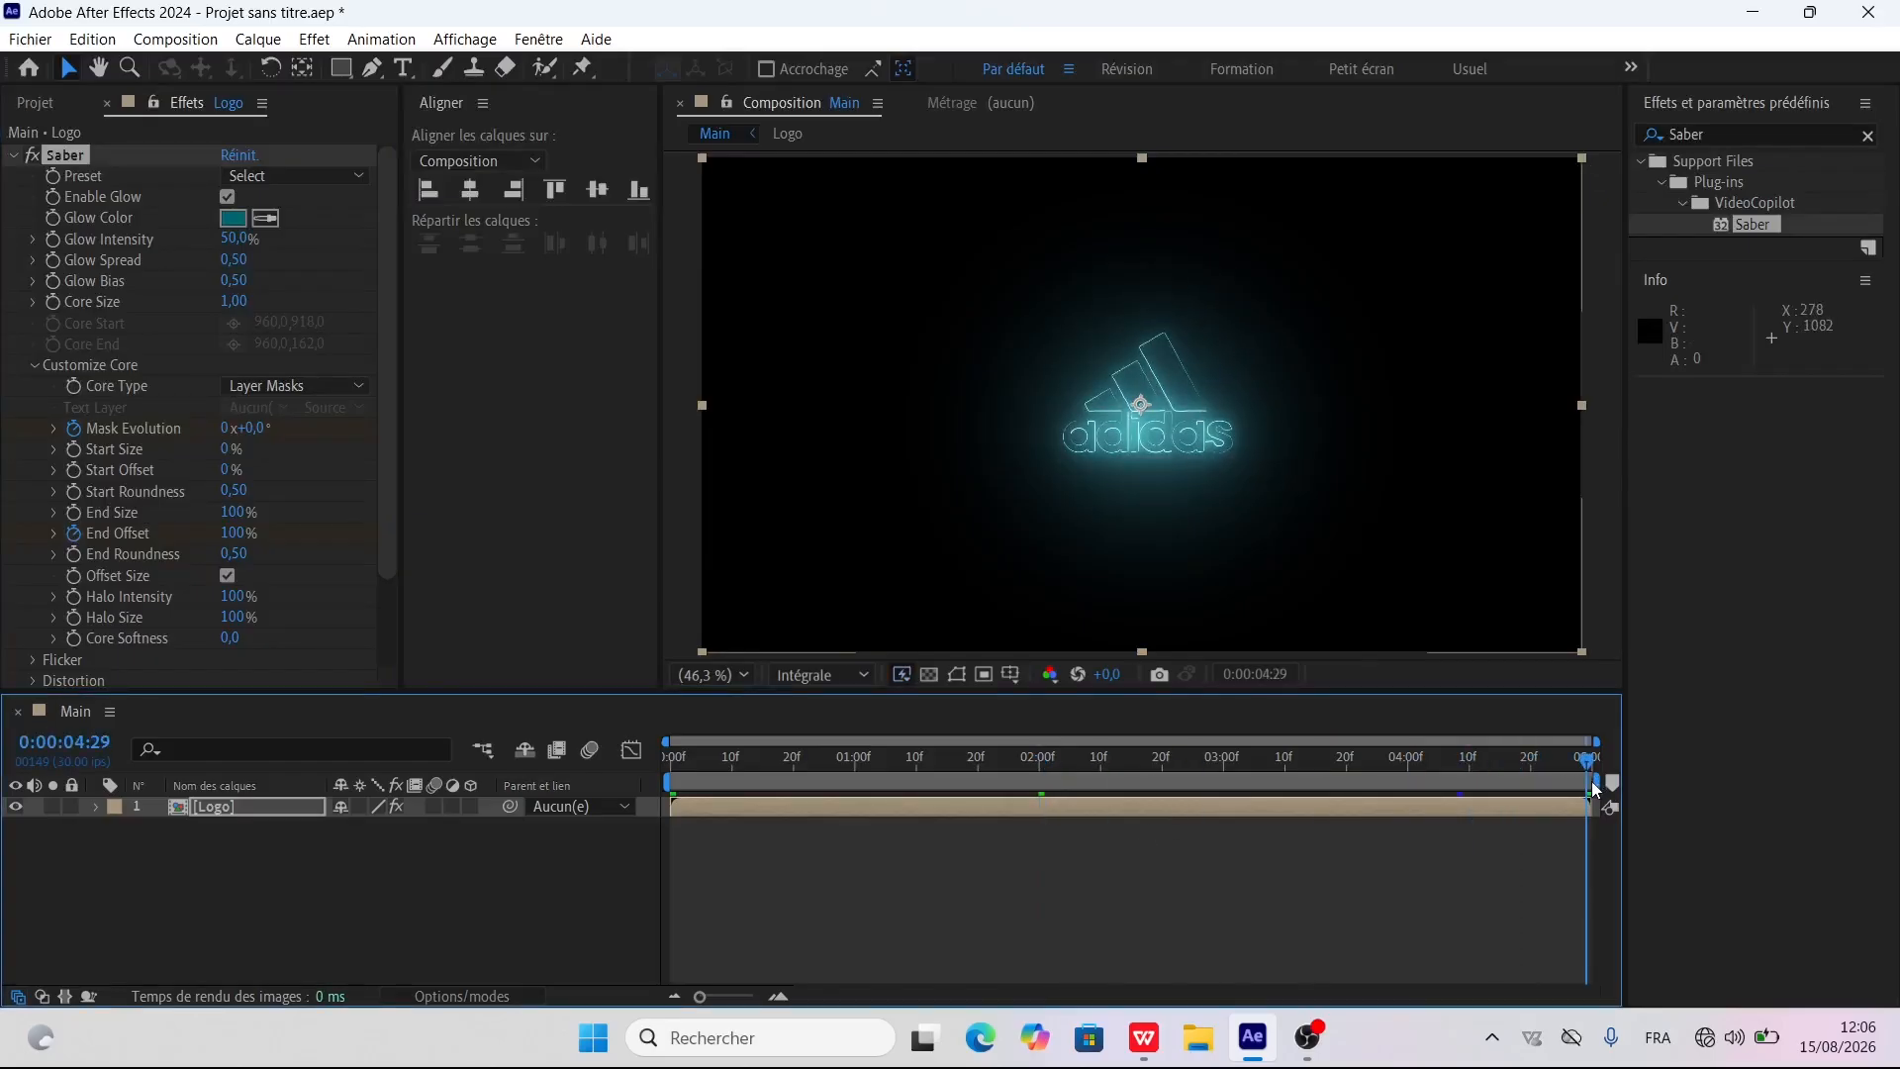
key("space")
left_click(227, 427)
type("1")
key("Return")
Animate Saber's Start Offset from 0% at 0:00:04:00 to 100% at 0:00:04:29, and check the frame at 0:00:03:00
left_click_drag(1586, 759, 1408, 789)
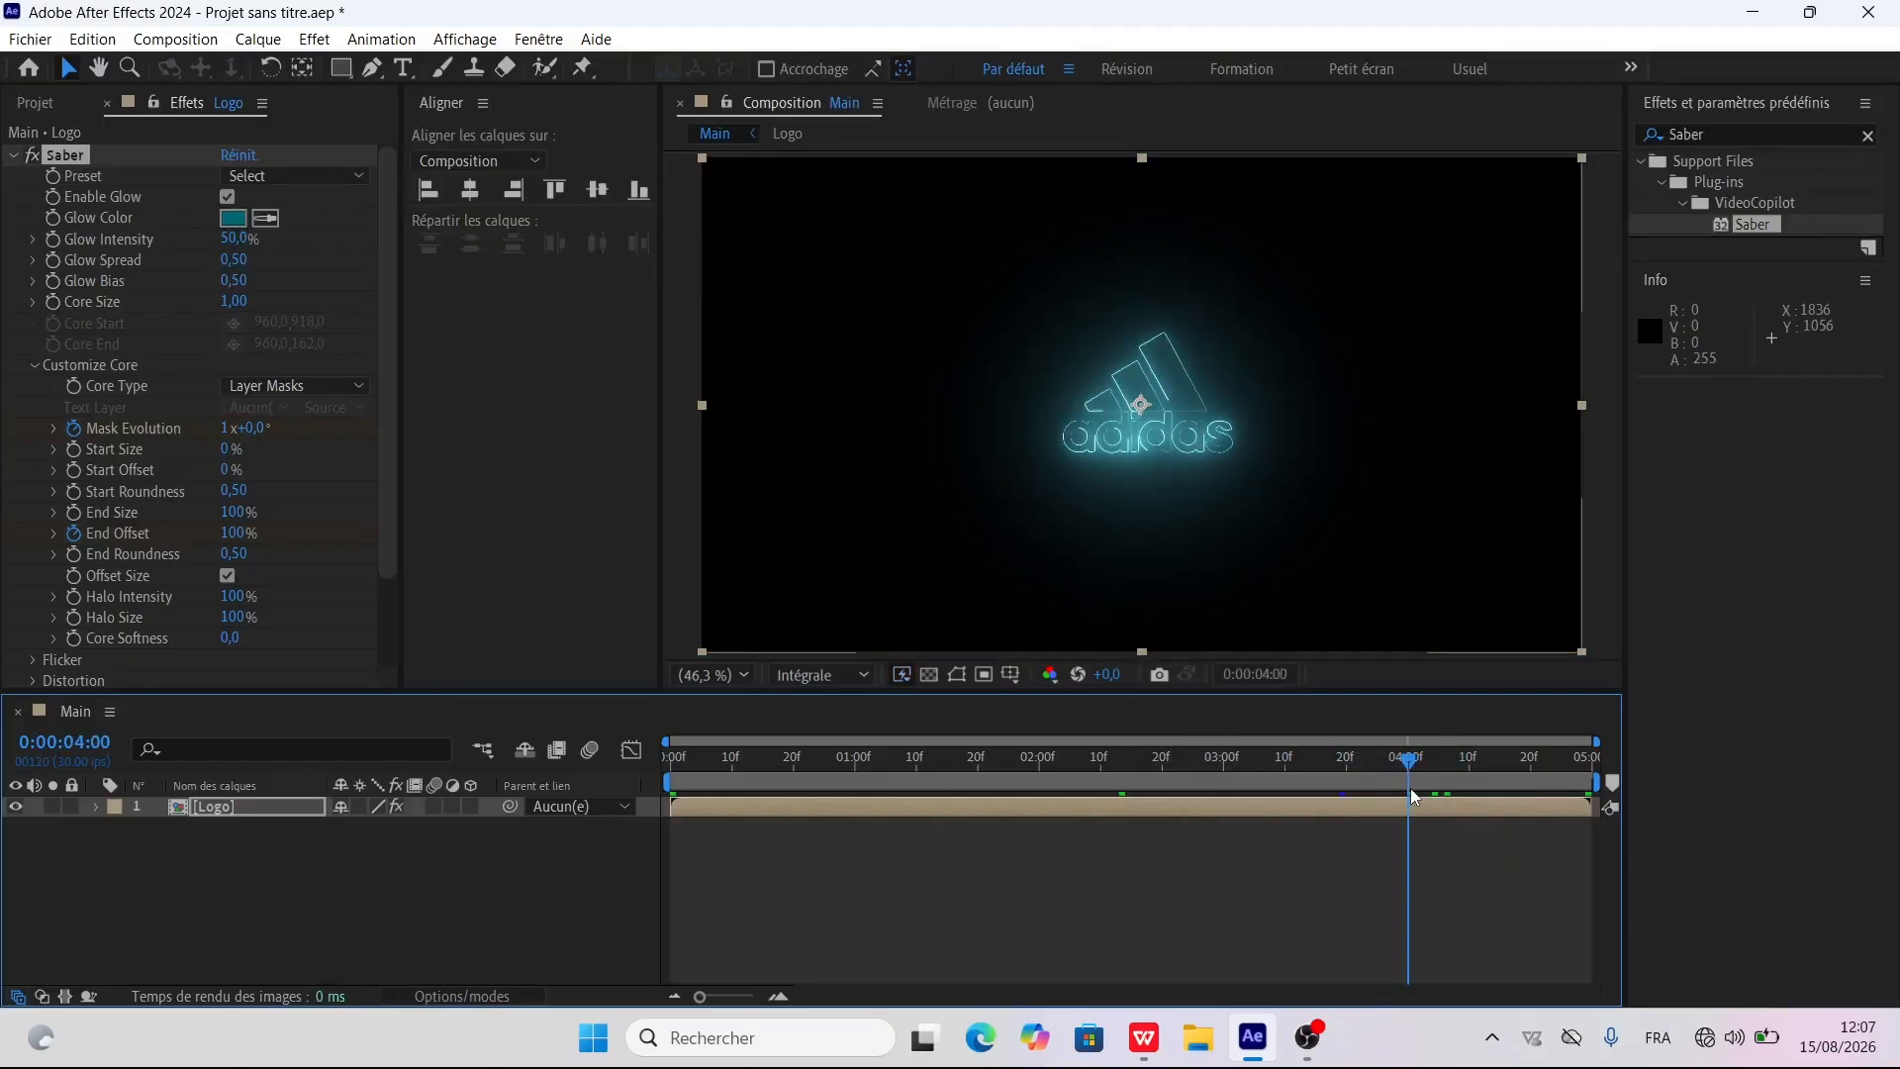
left_click_drag(1410, 788, 1410, 800)
left_click(74, 471)
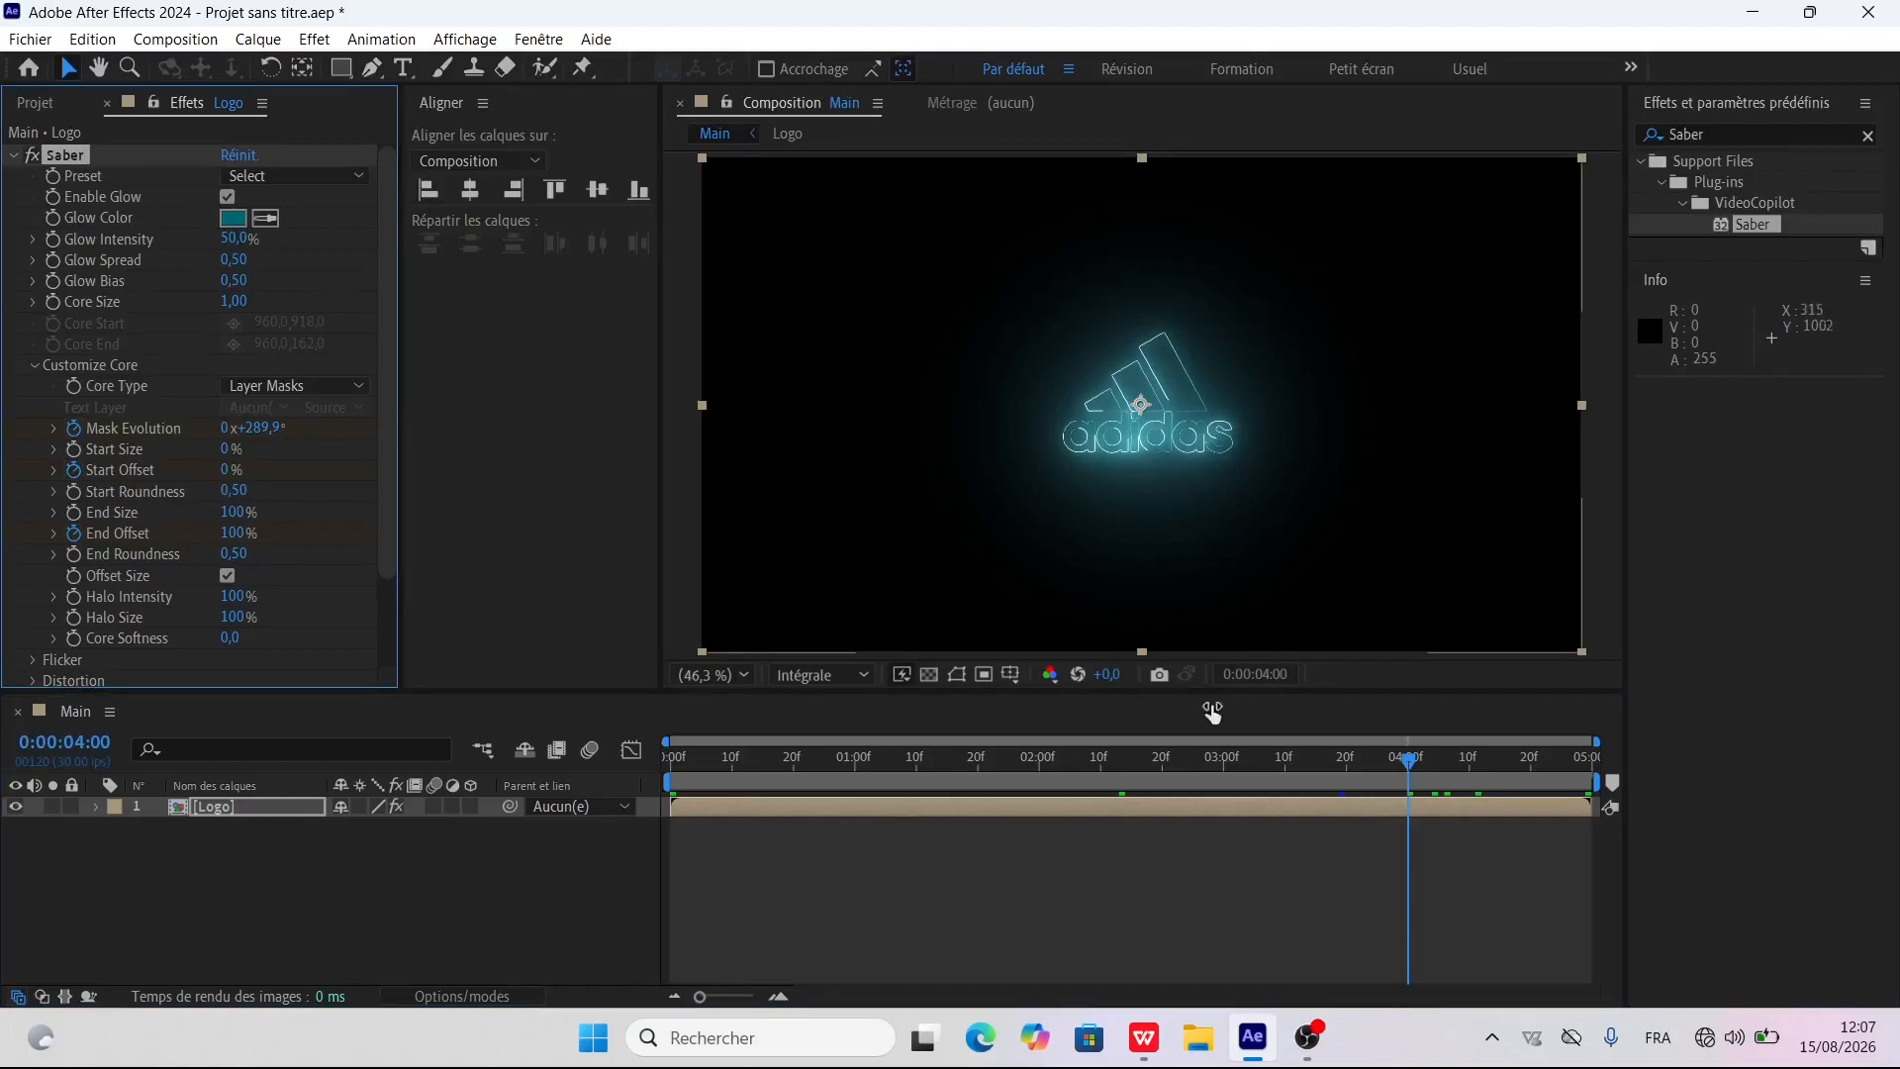
left_click_drag(1417, 762, 1590, 784)
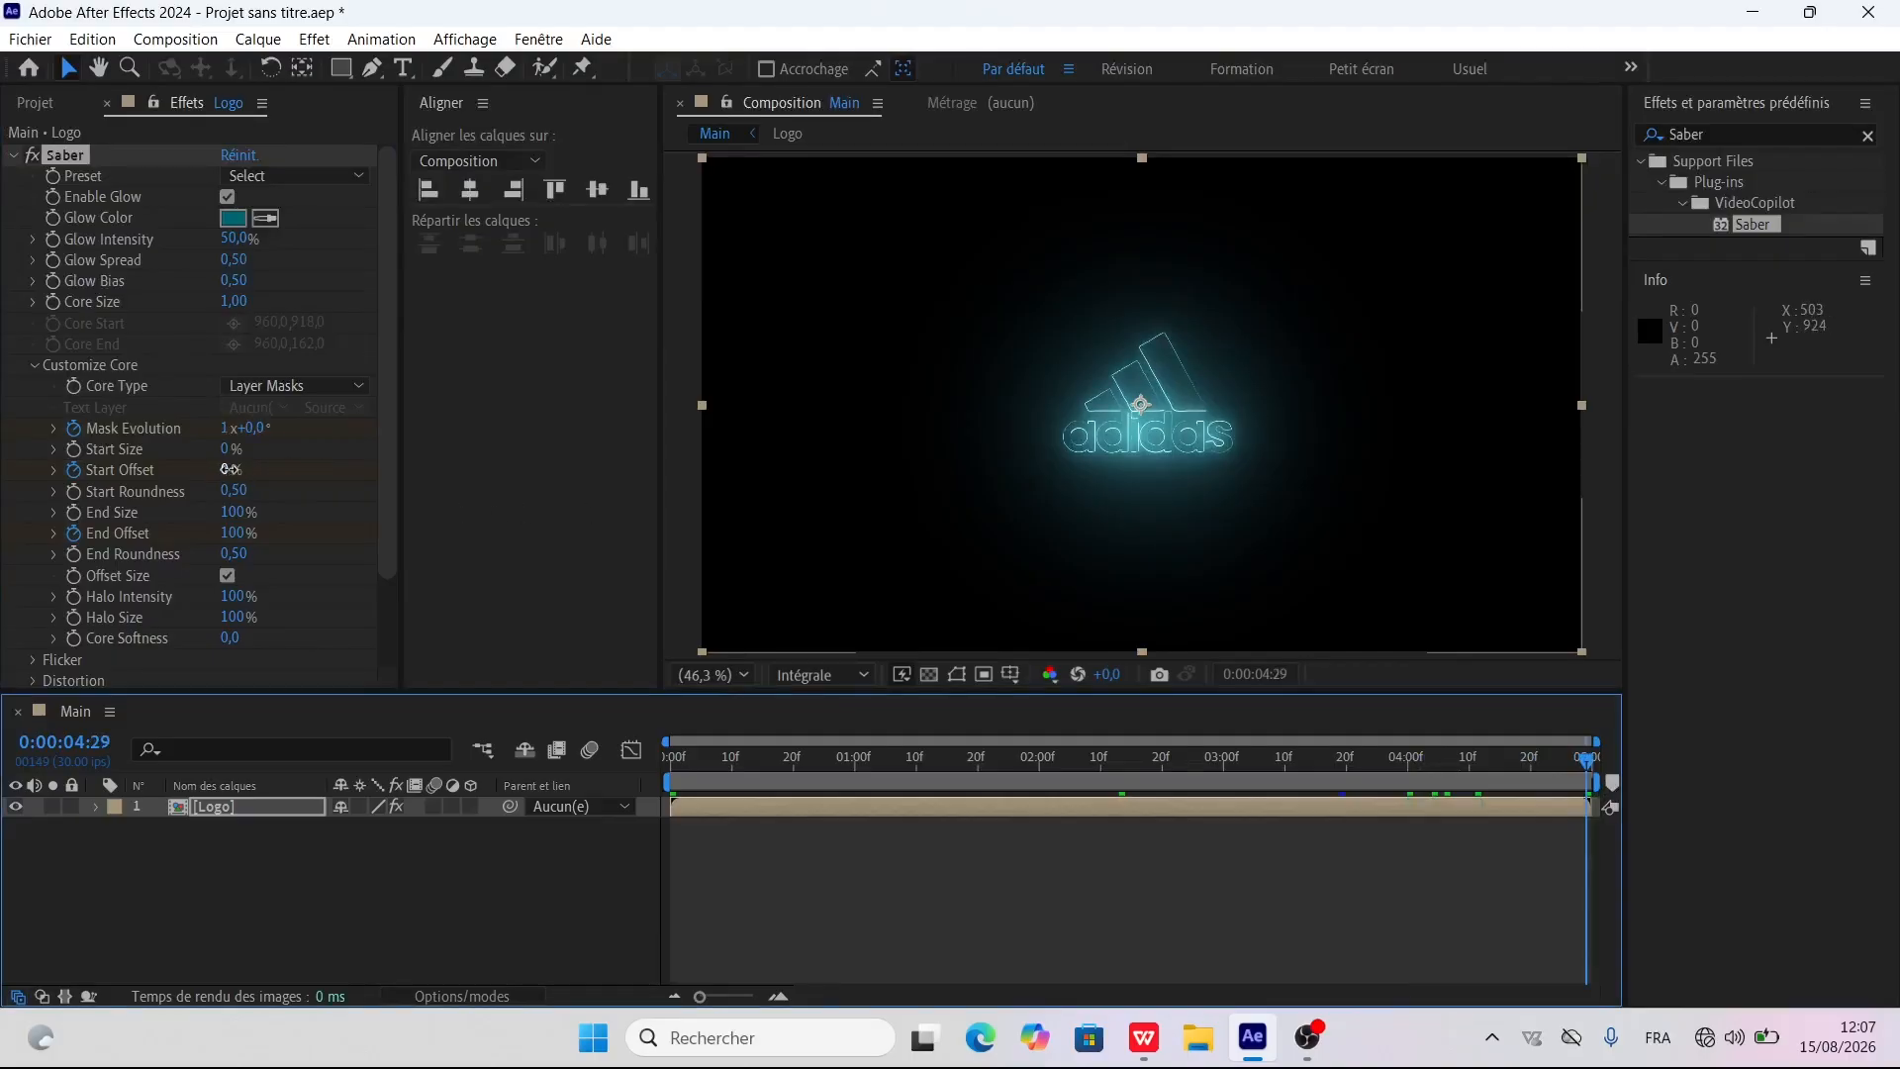
left_click_drag(231, 475, 582, 506)
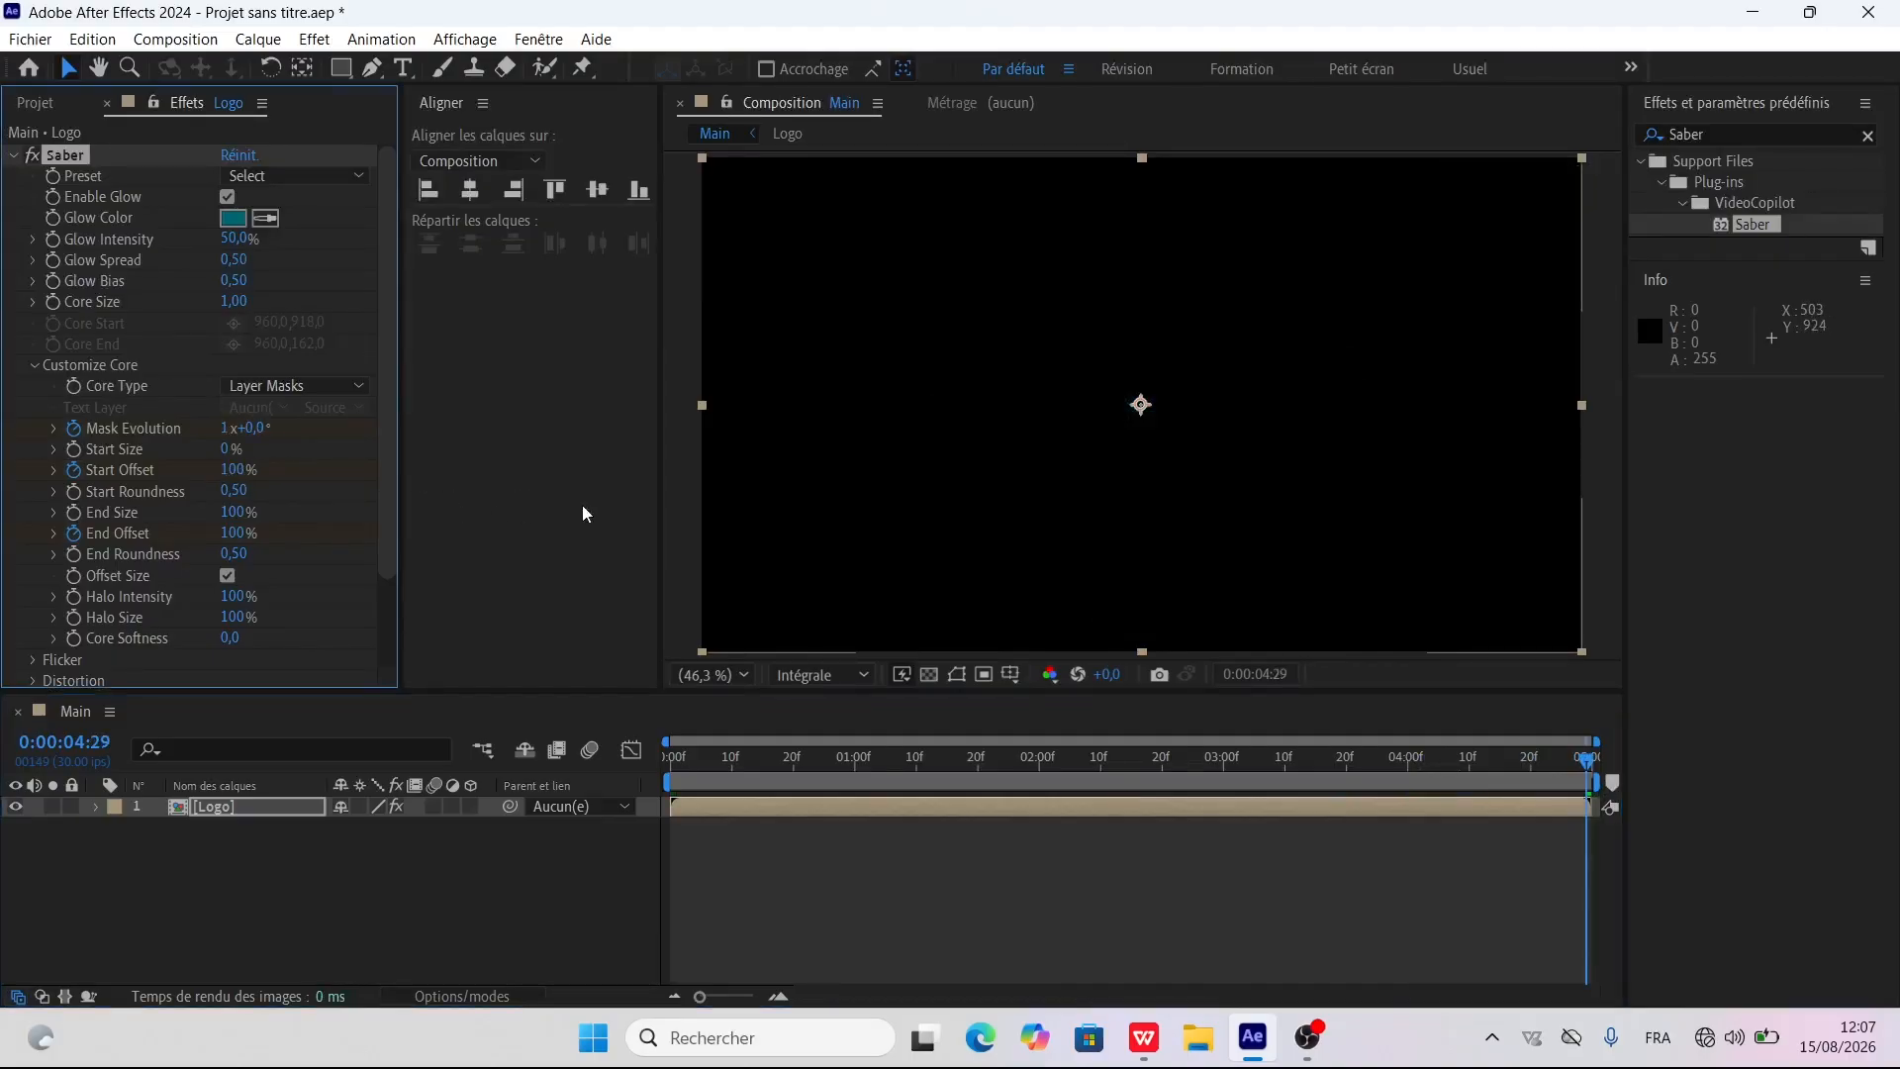
left_click_drag(1583, 762, 1222, 841)
left_click(912, 851)
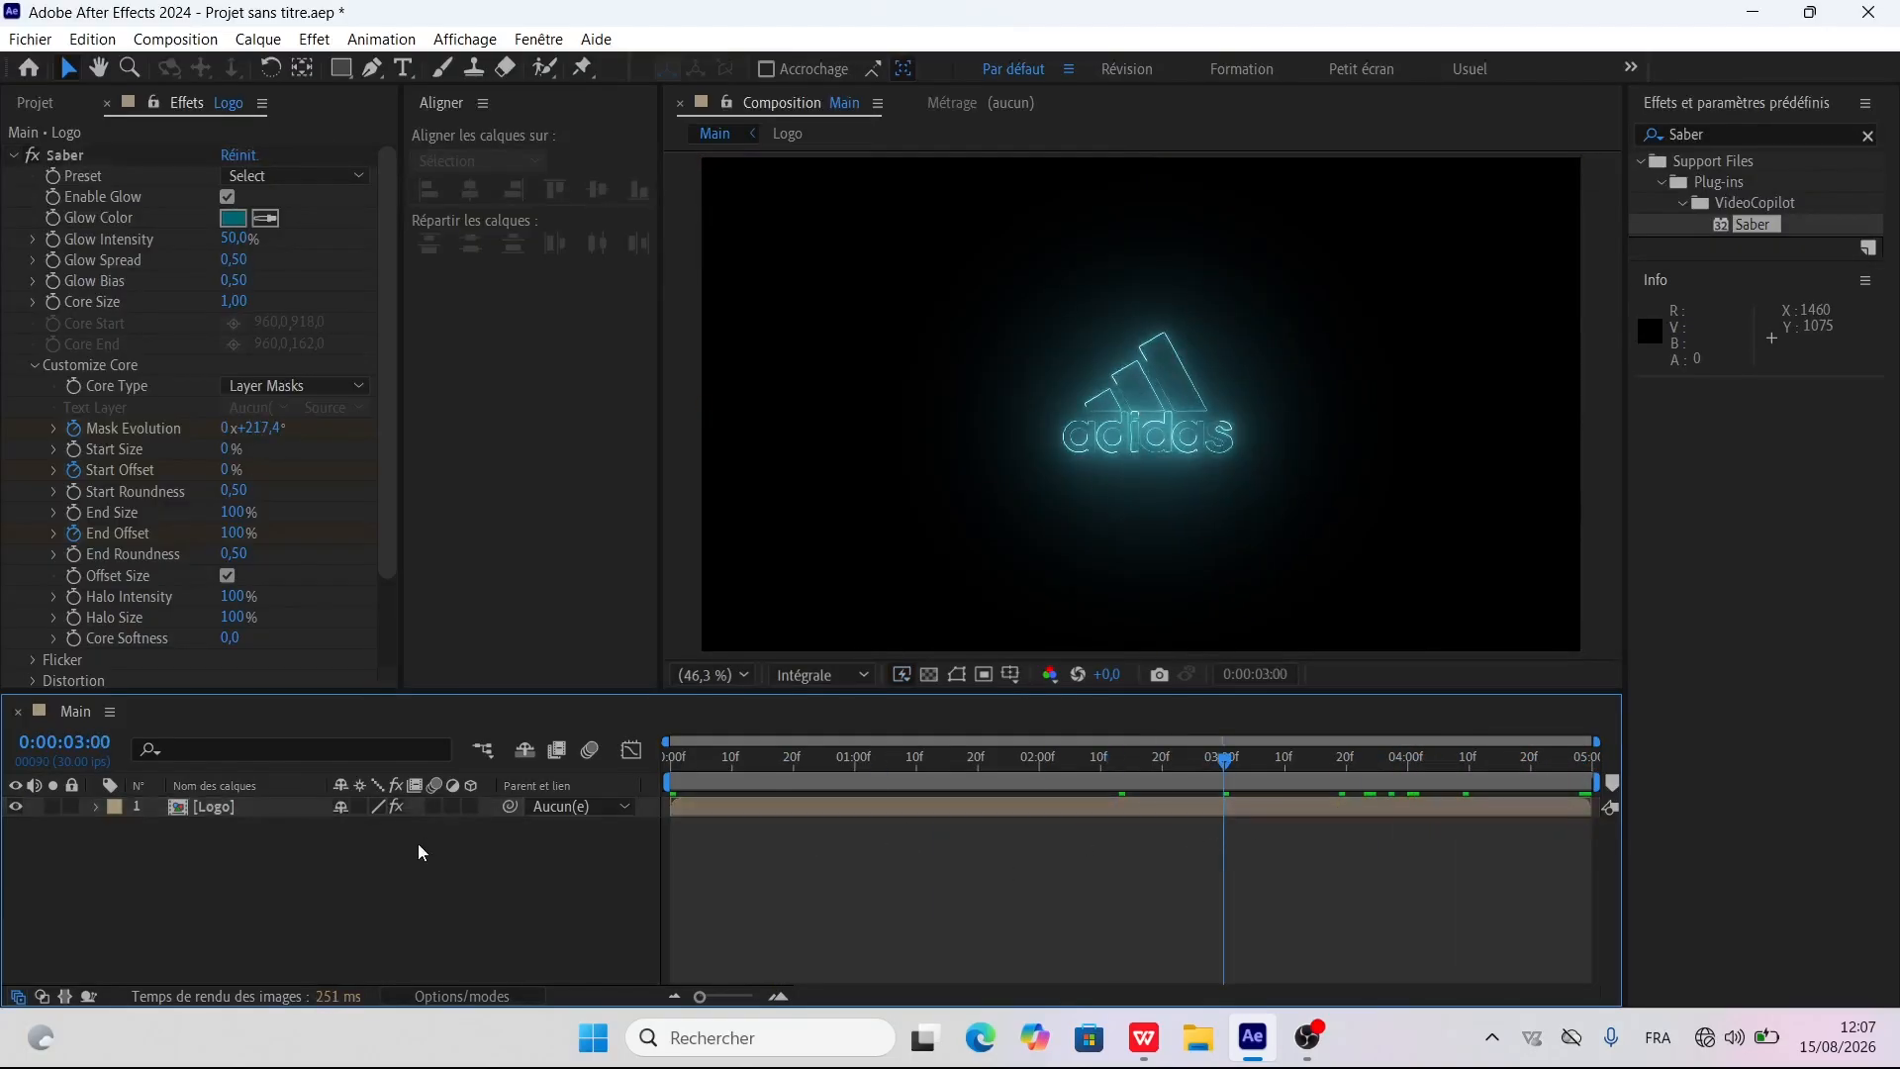
Duplicate the Logo layer and rename the lower copy Logoflou
left_click(228, 812)
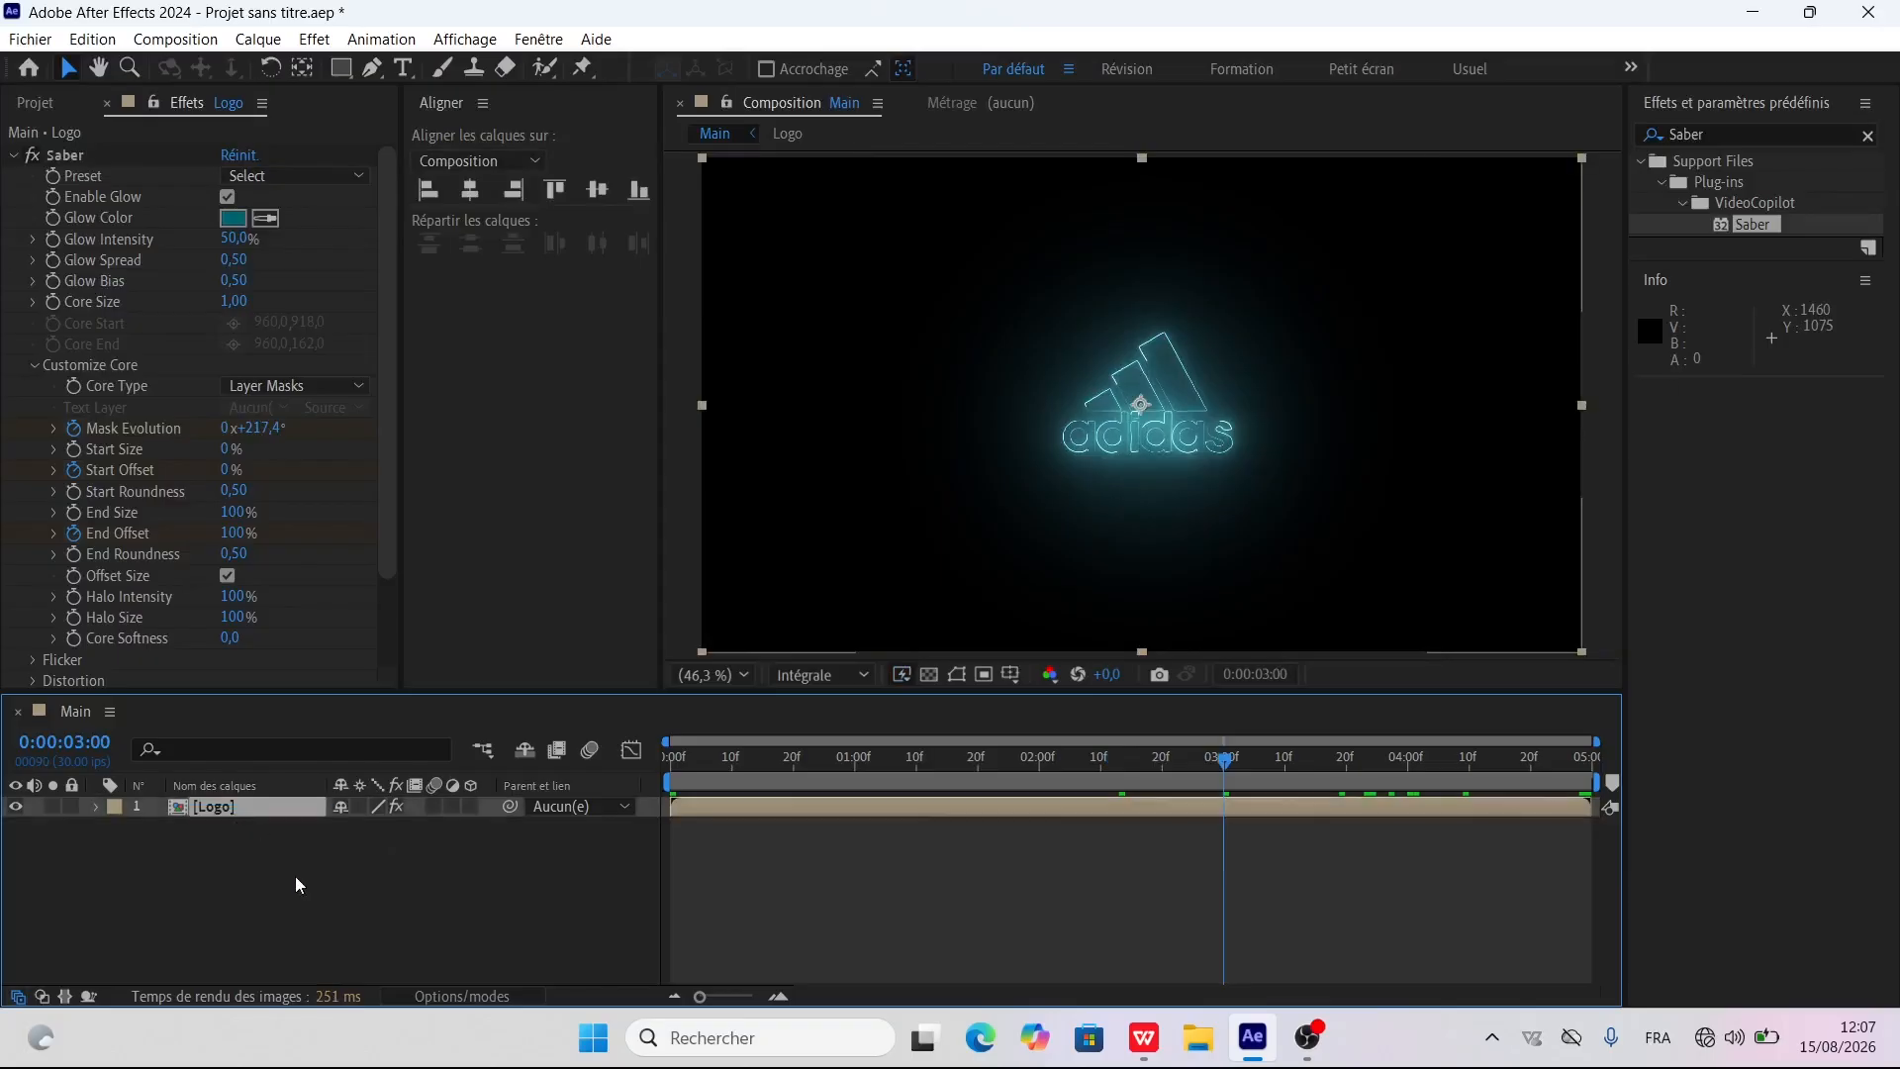
key("ctrl+d")
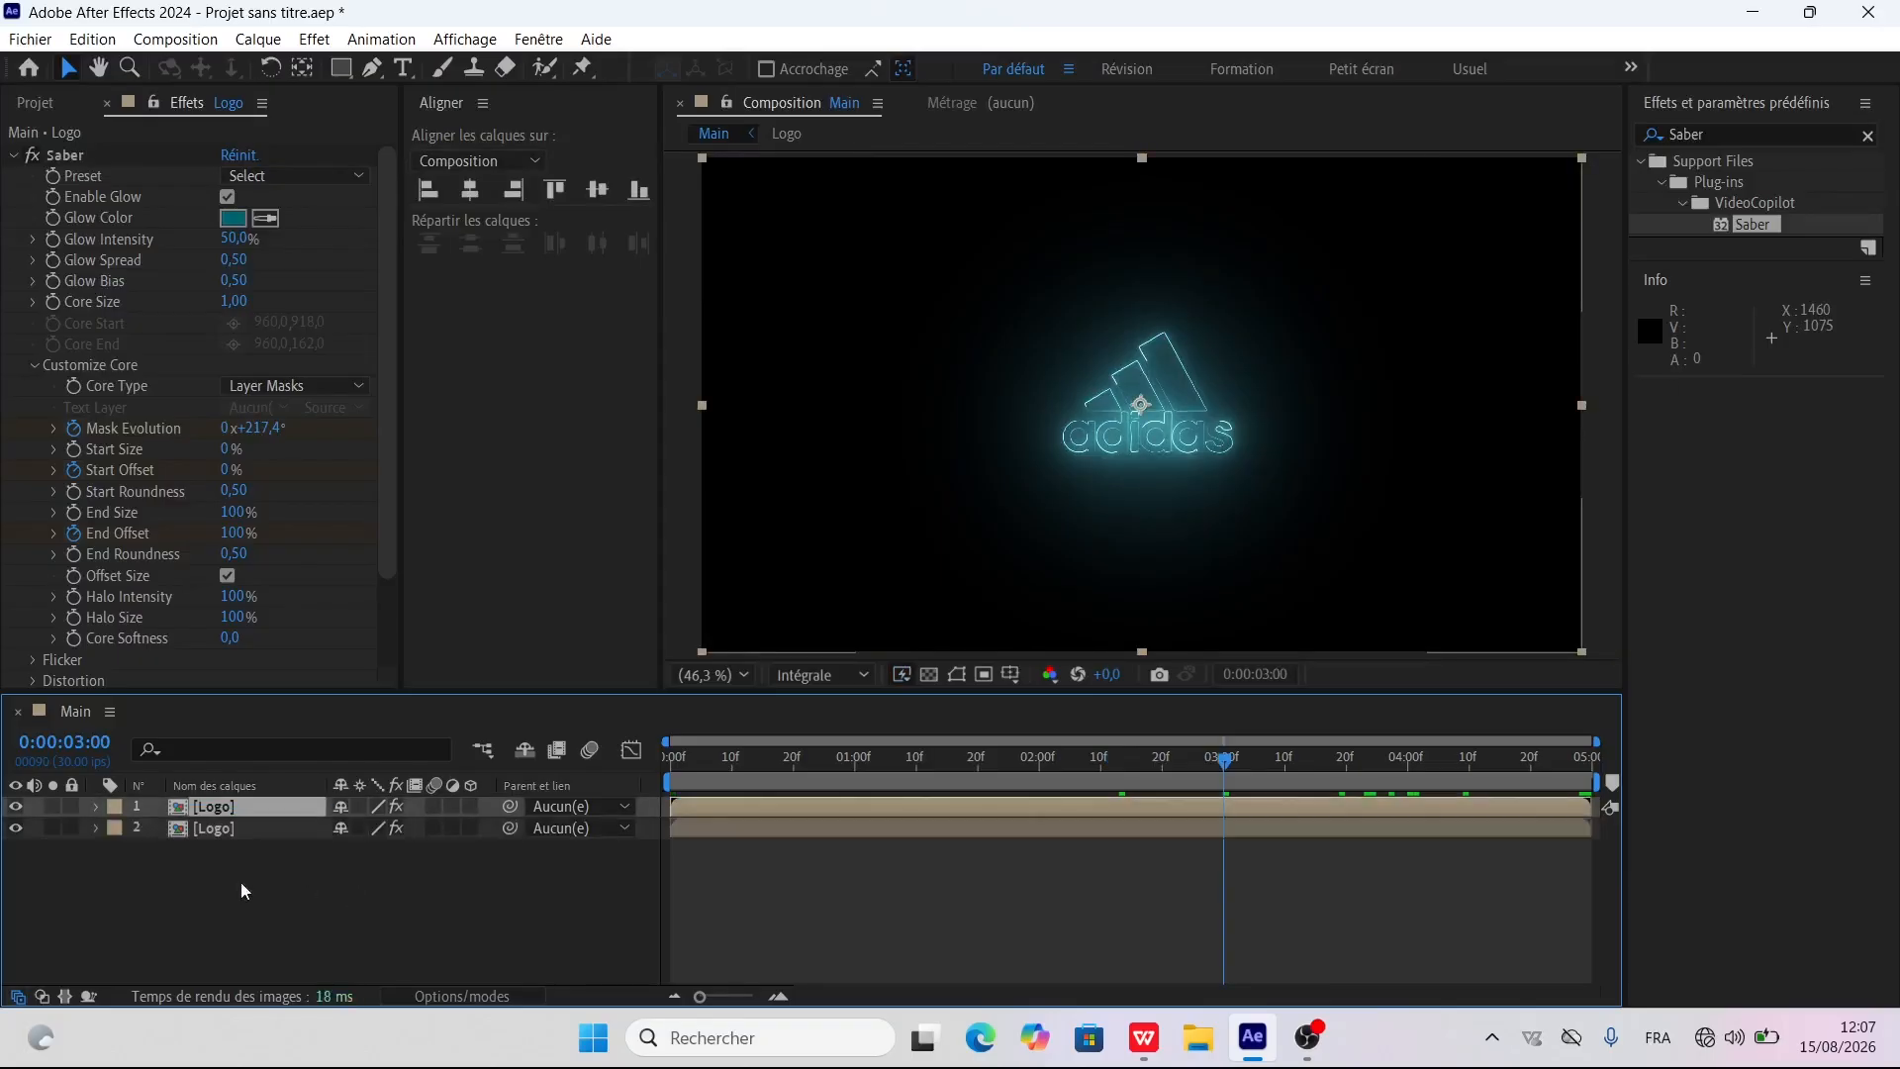
left_click(216, 829)
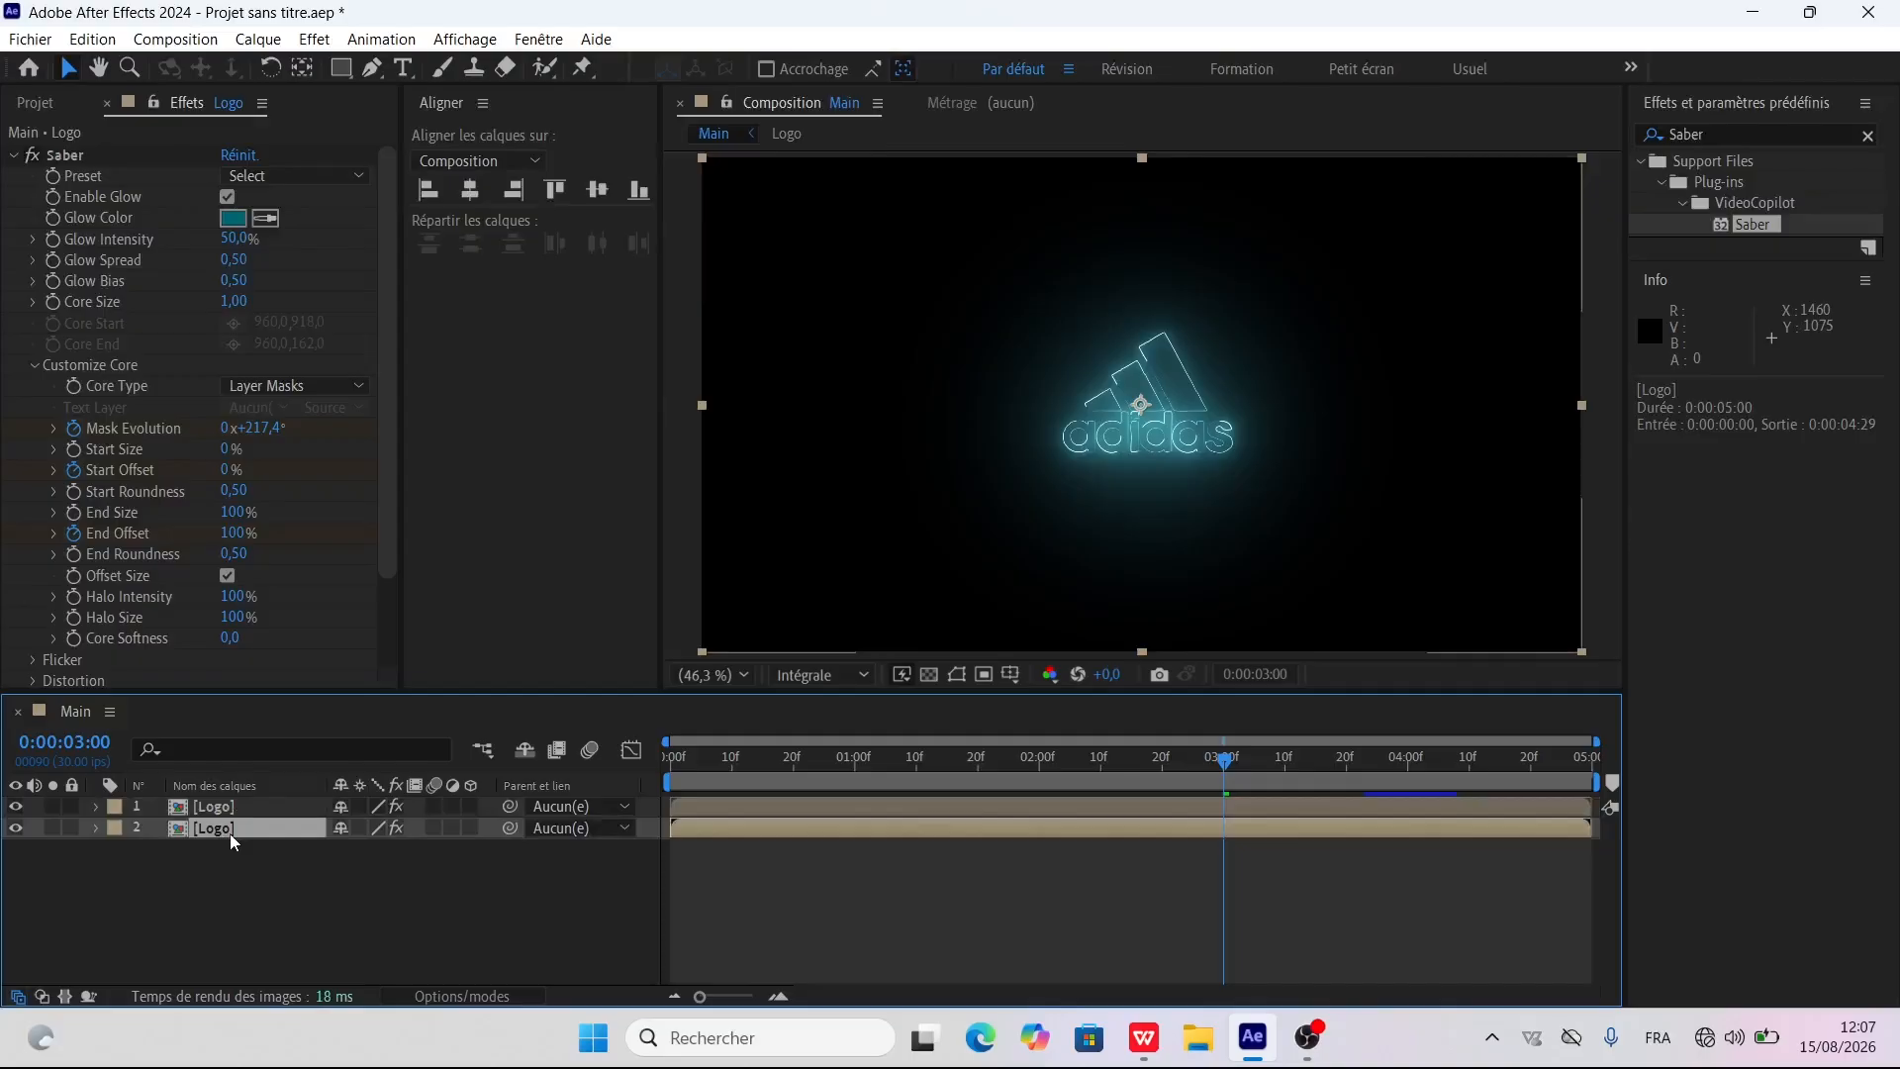
key("Return")
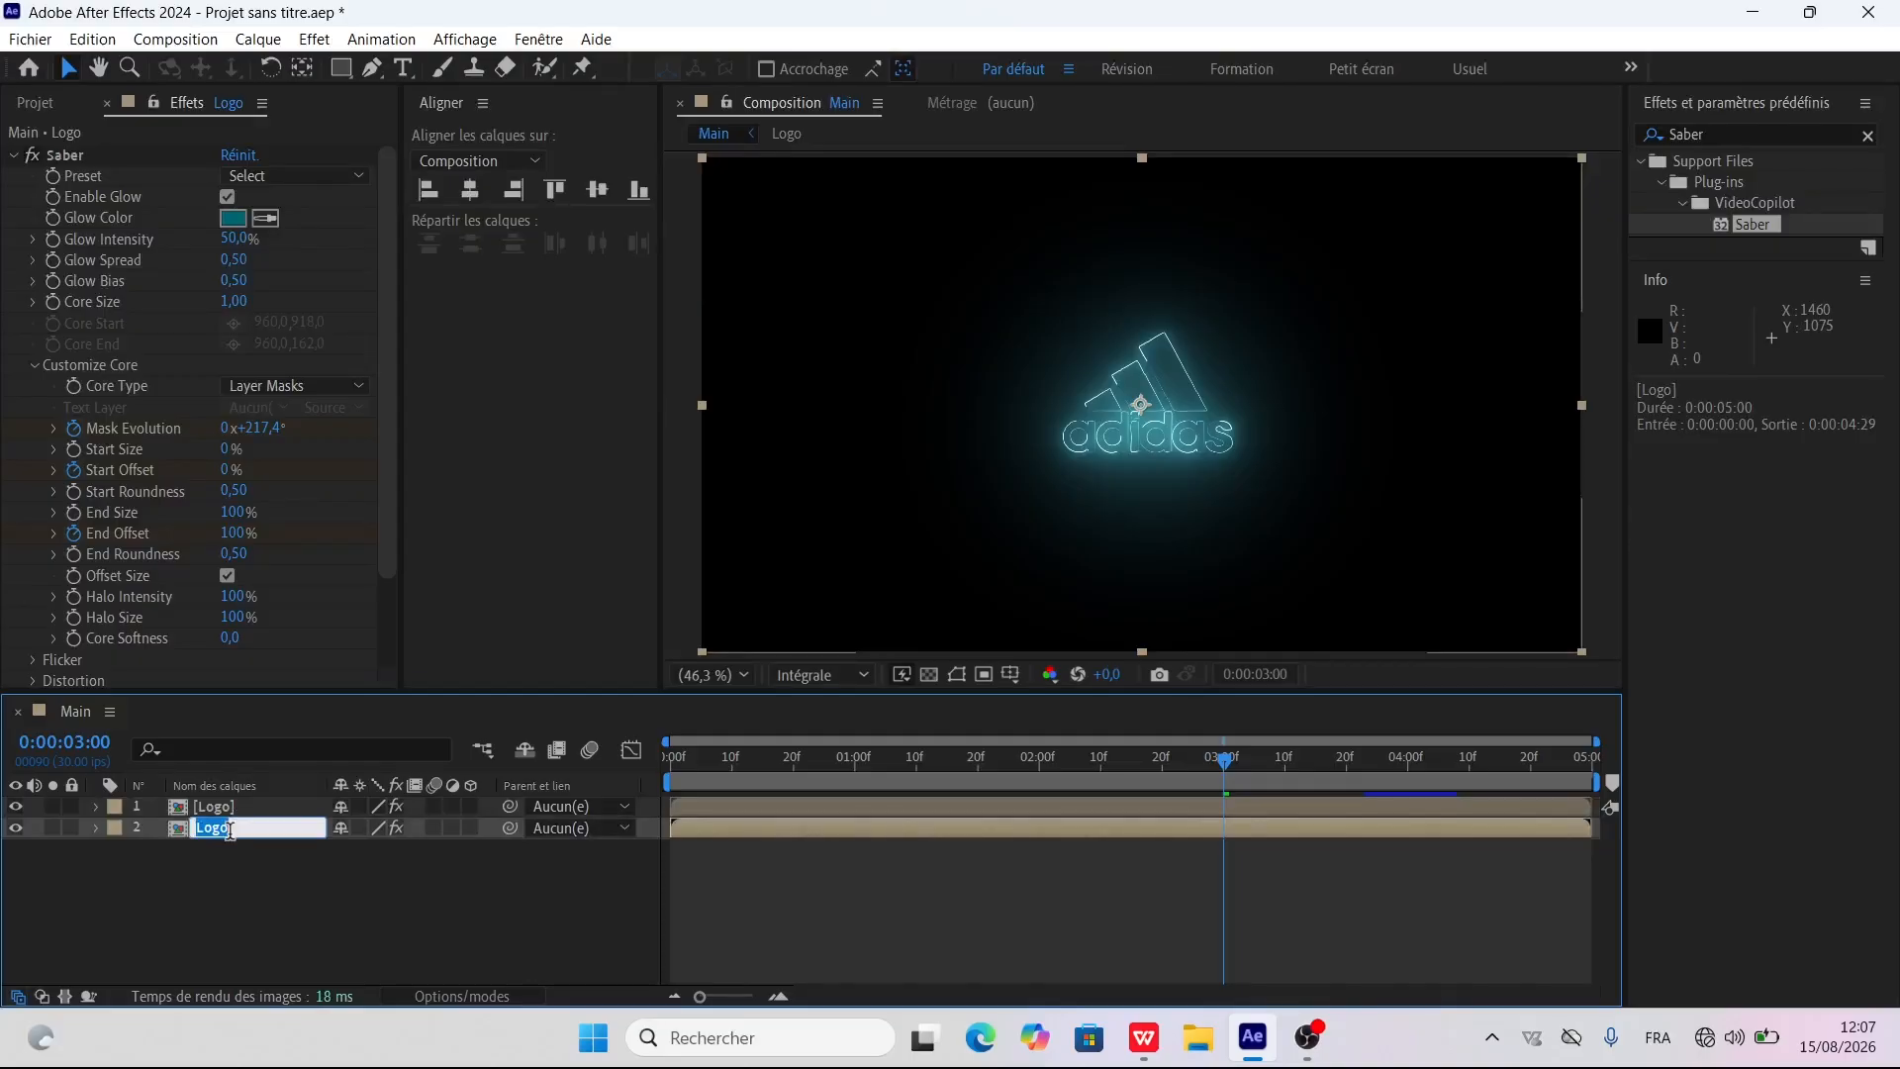
left_click(230, 829)
type("flou")
key("Return")
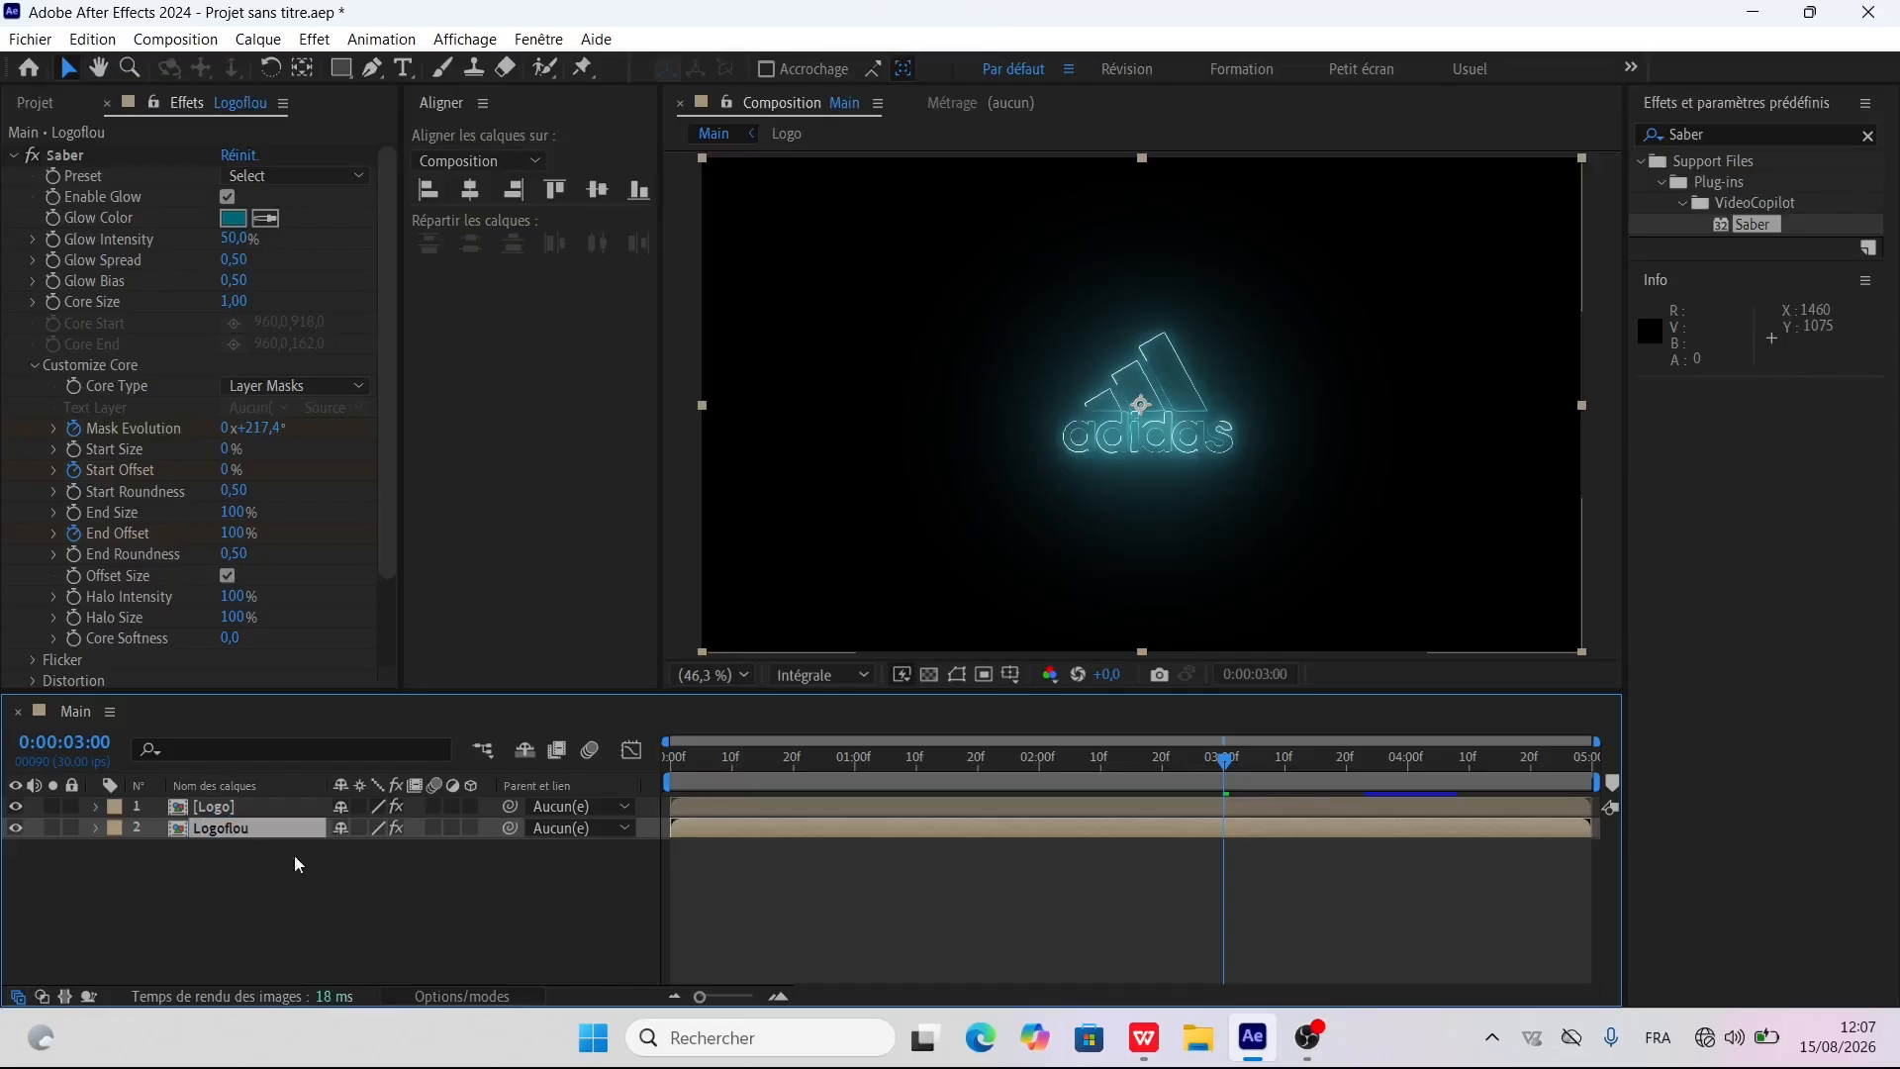
left_click(298, 929)
left_click(216, 831)
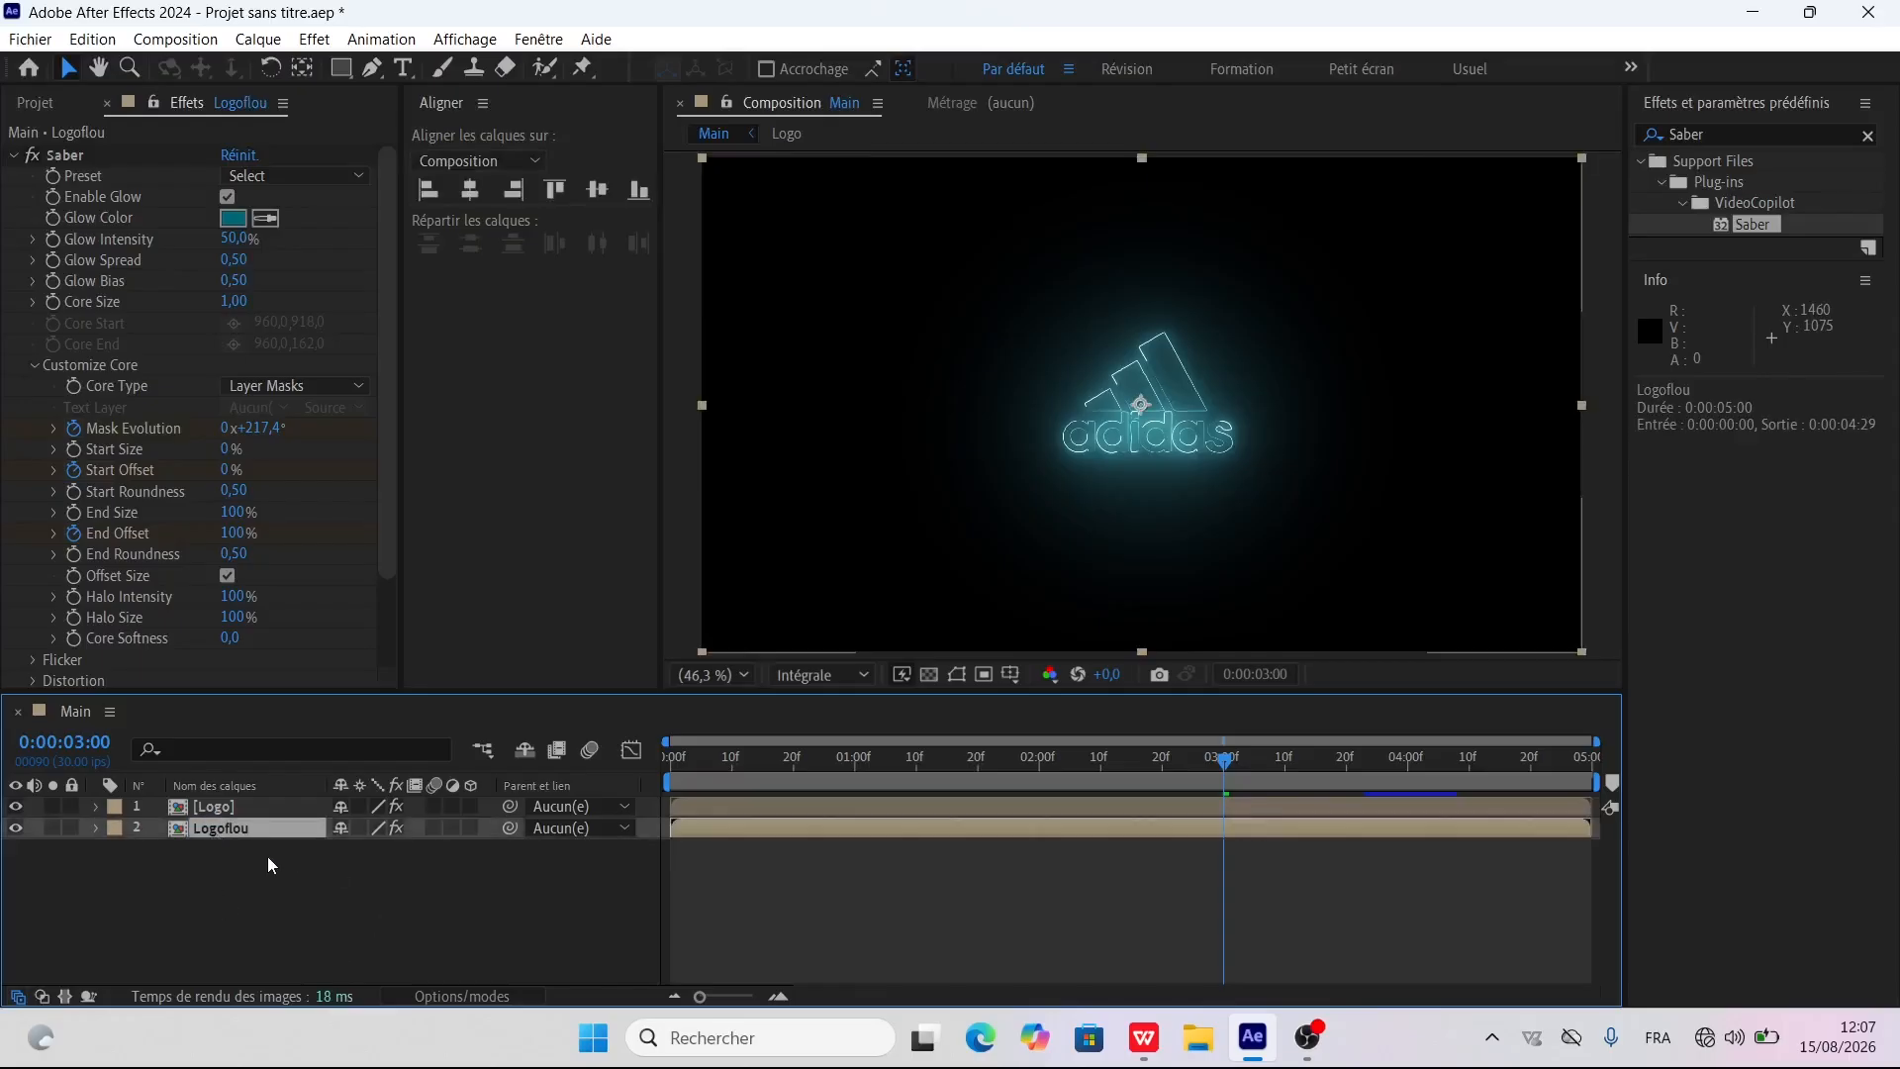
left_click(262, 864)
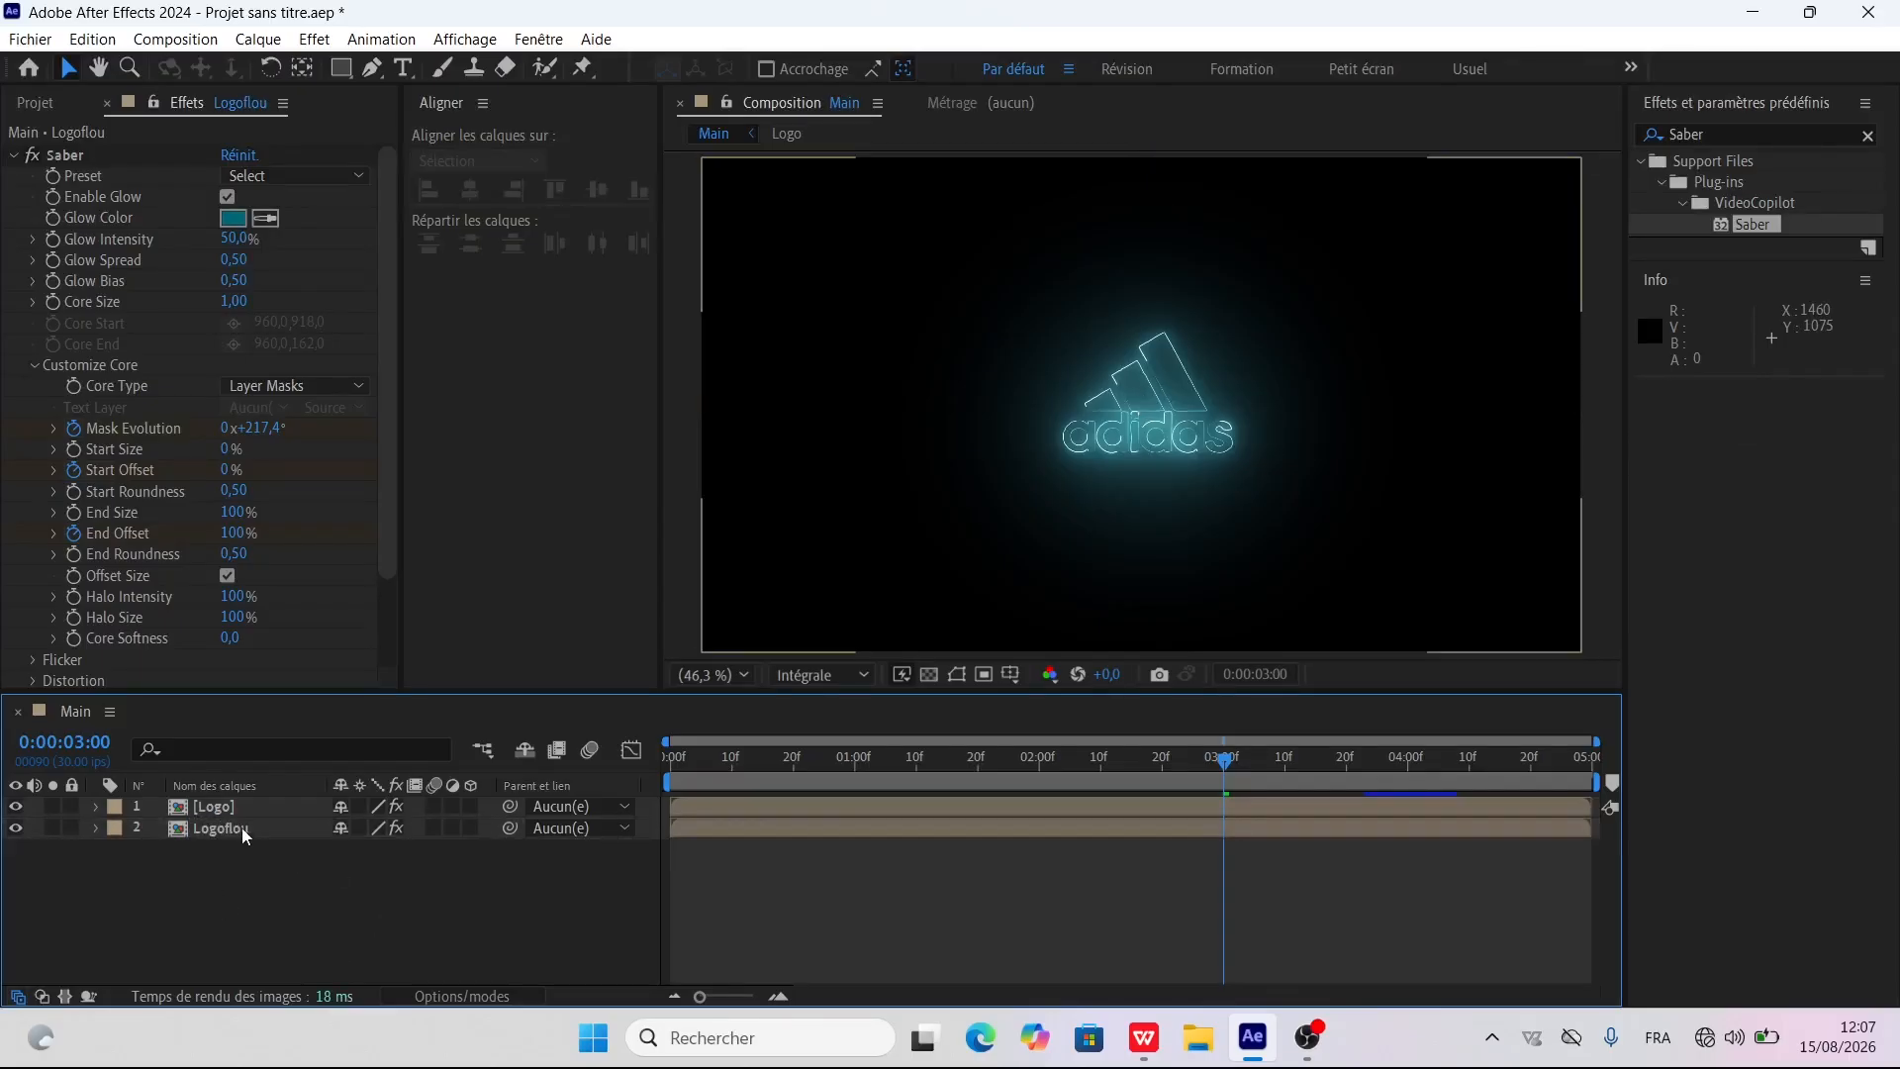
Set the blending mode of both the Logo and Logoflou layers to Ecran (Screen)
left_click(234, 829)
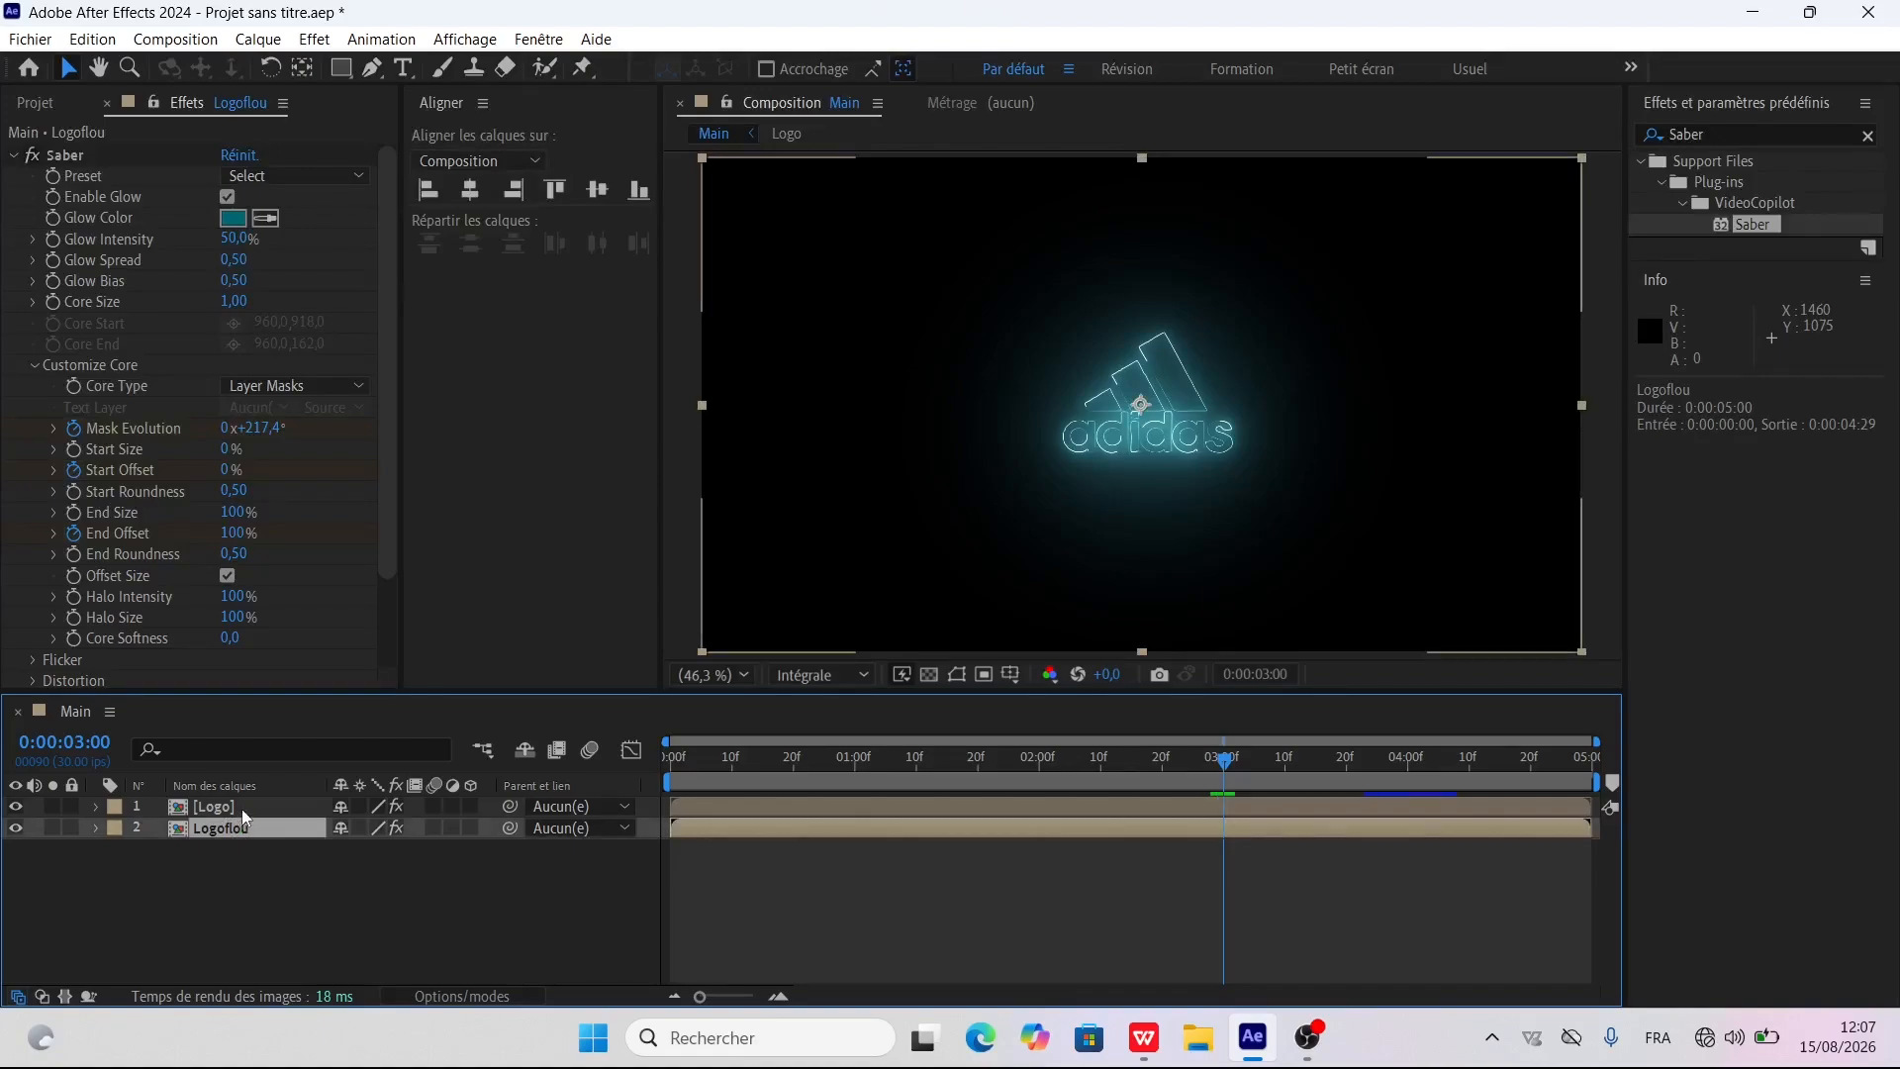
left_click(241, 806, "shift")
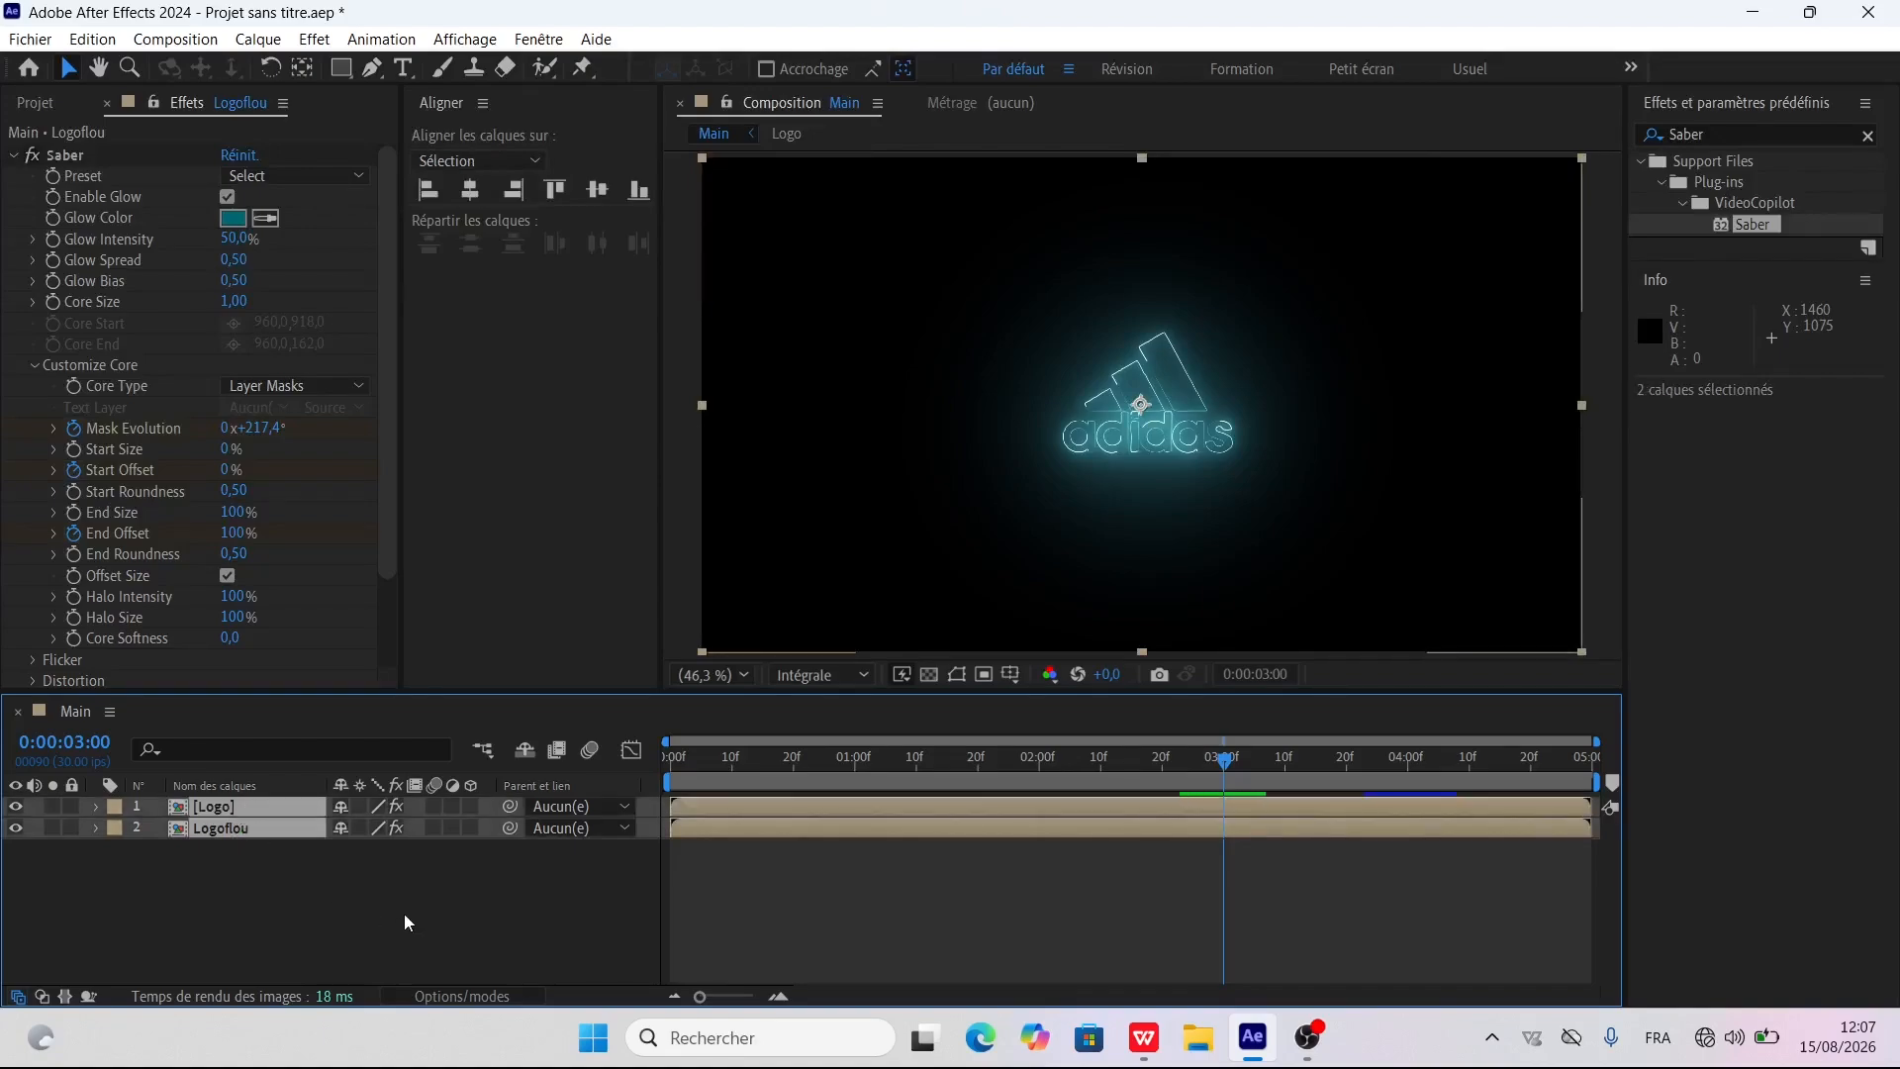
left_click(462, 995)
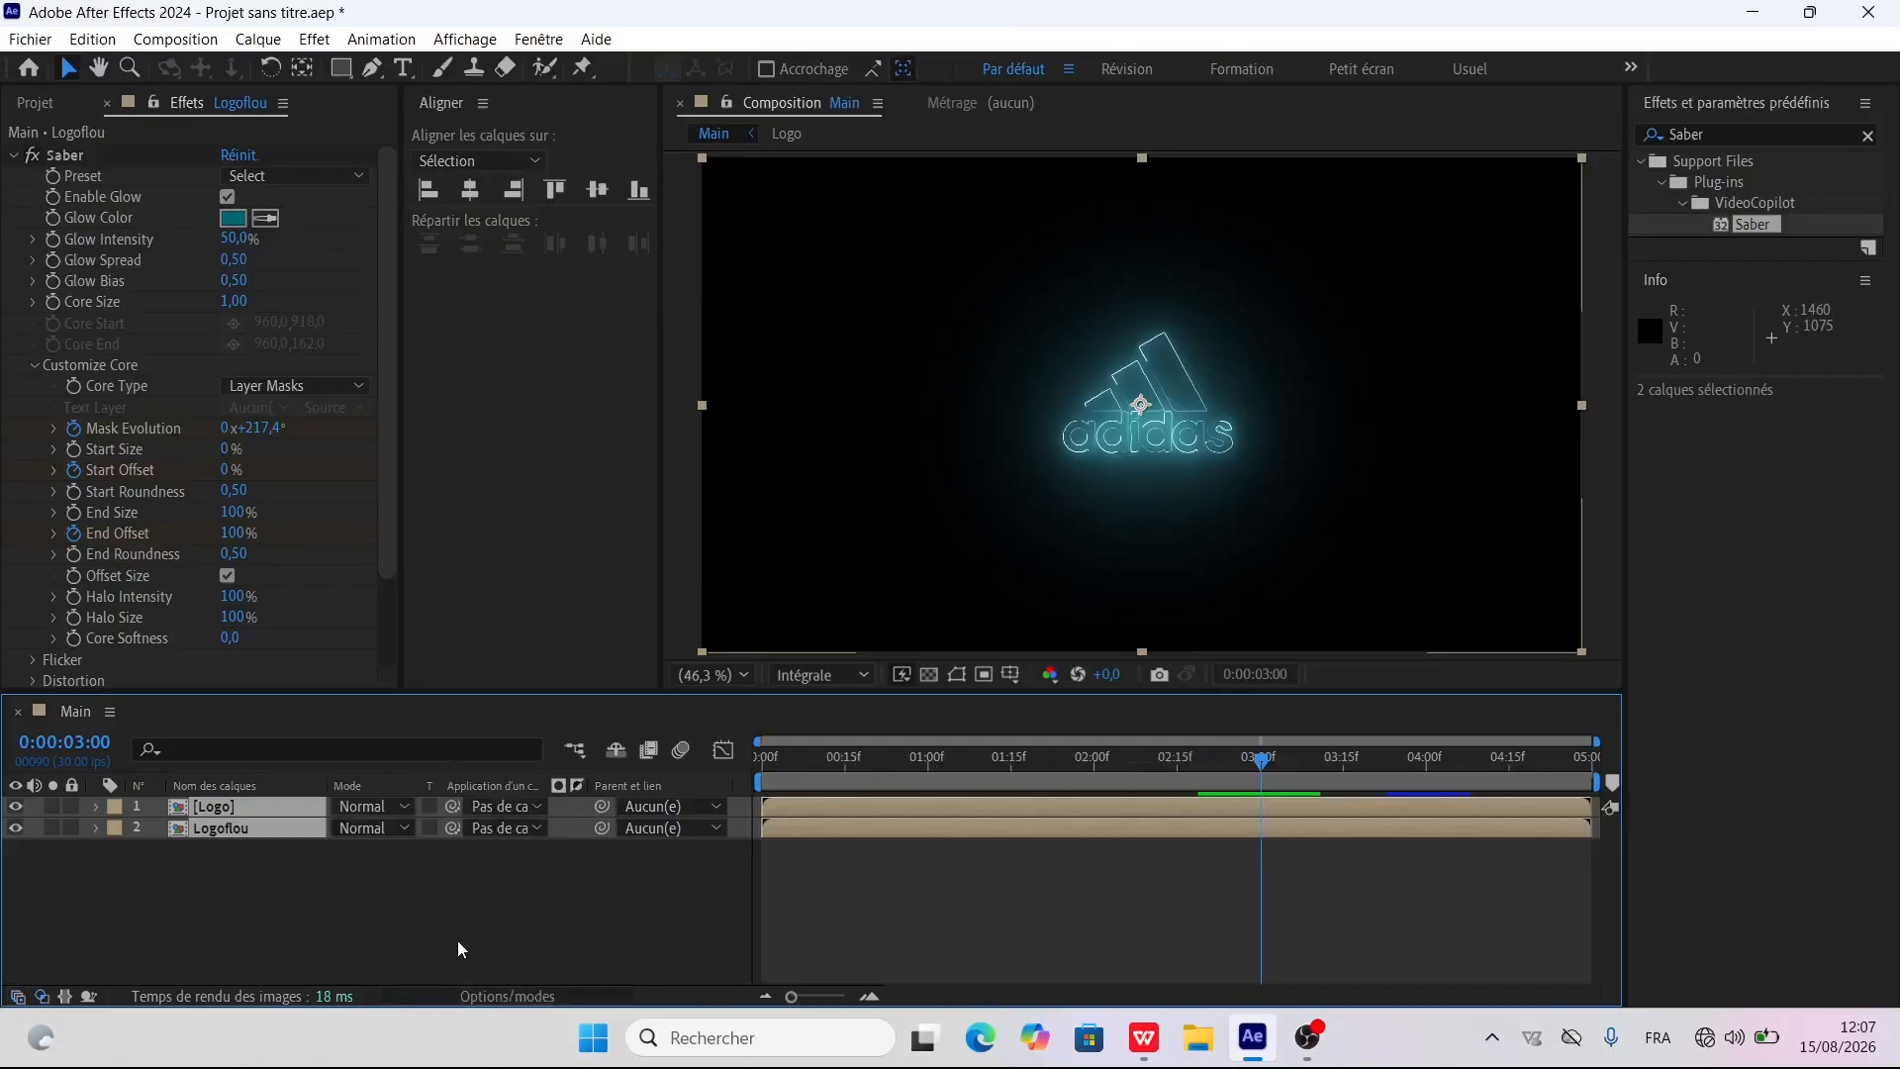
left_click(372, 806)
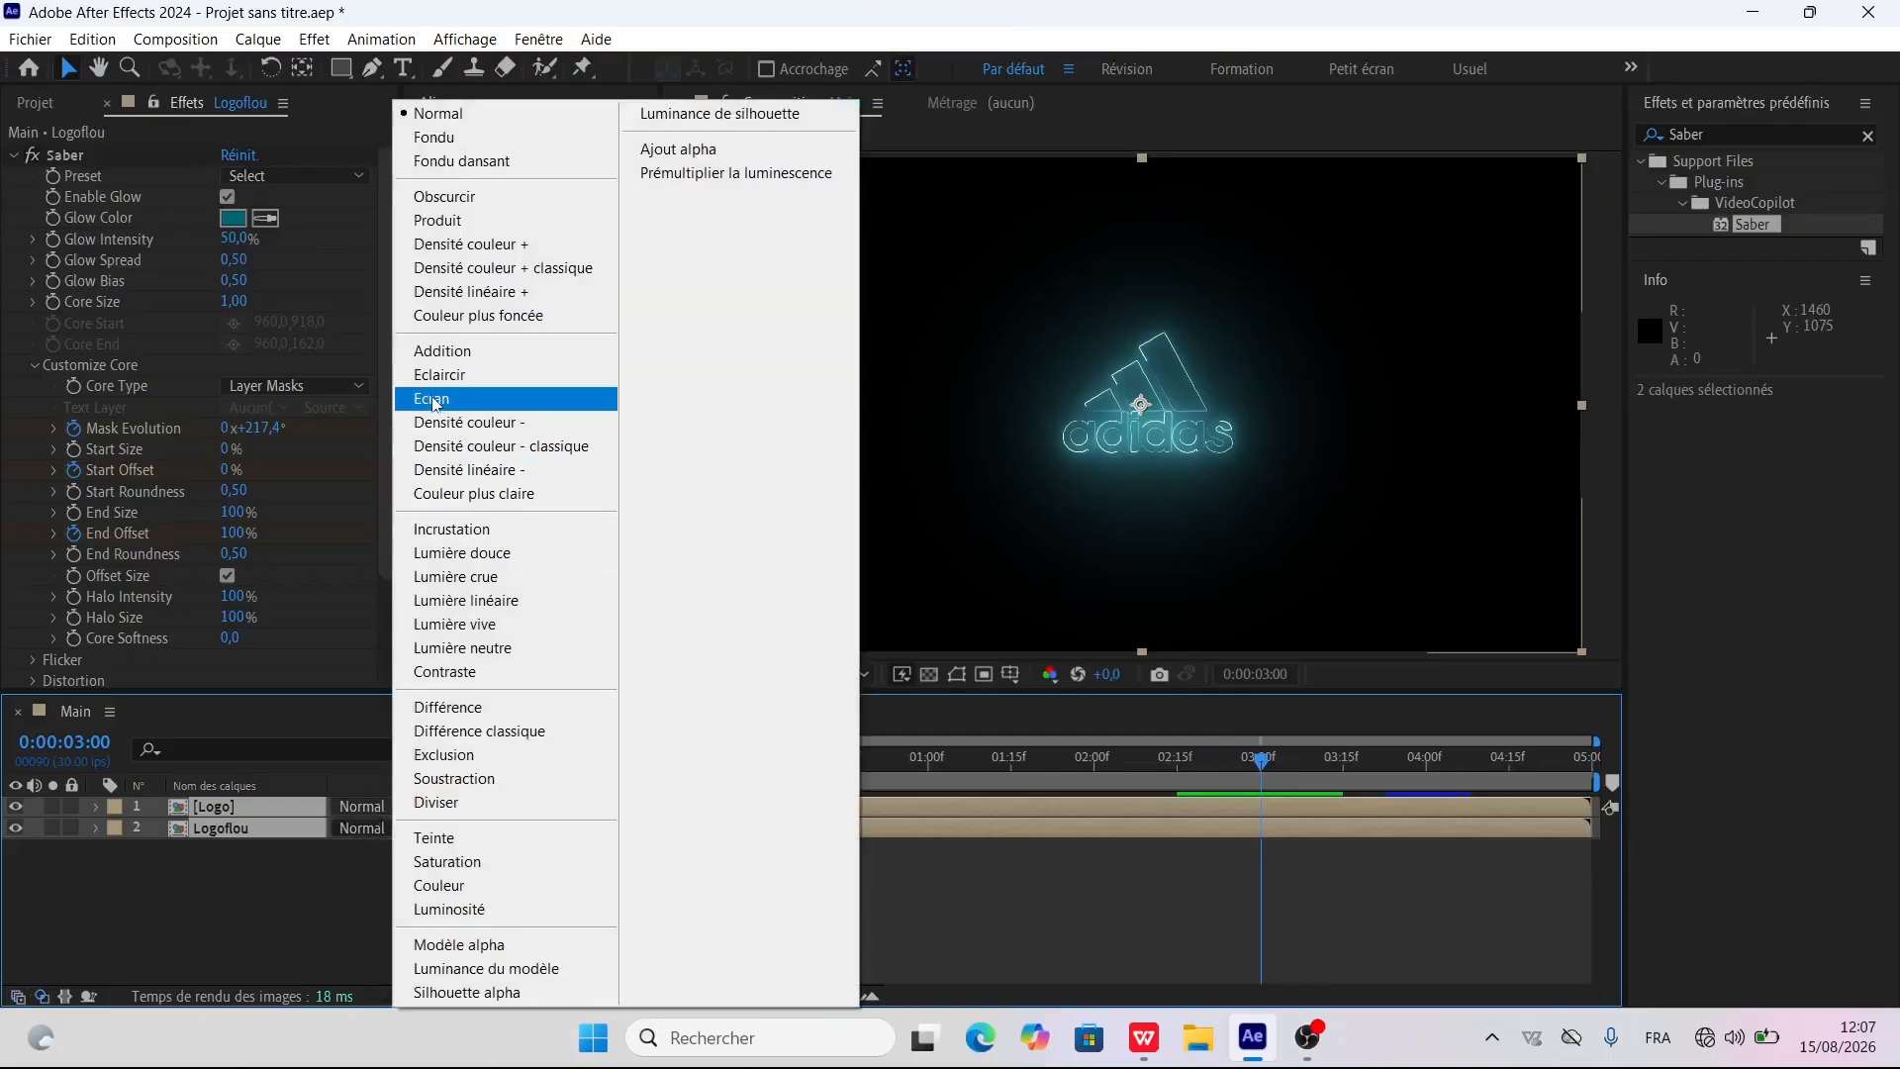
left_click(465, 399)
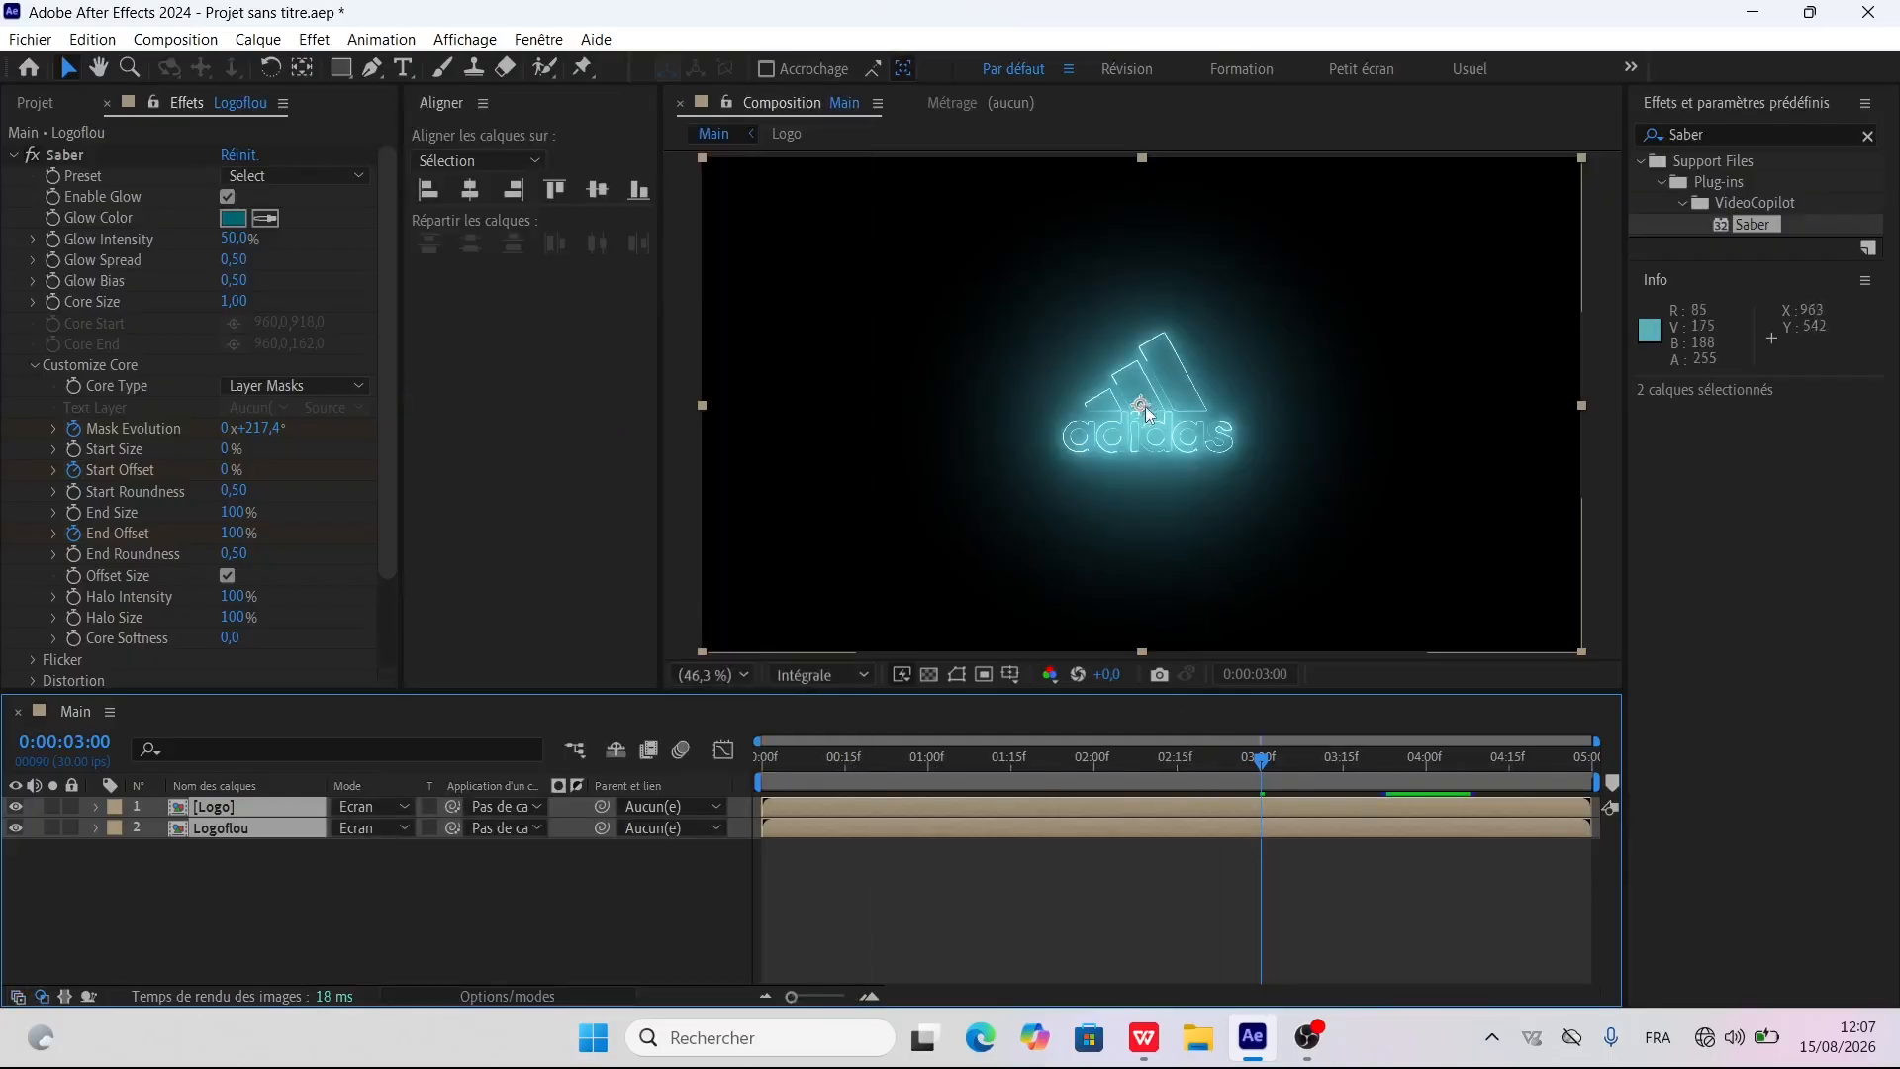
left_click(295, 911)
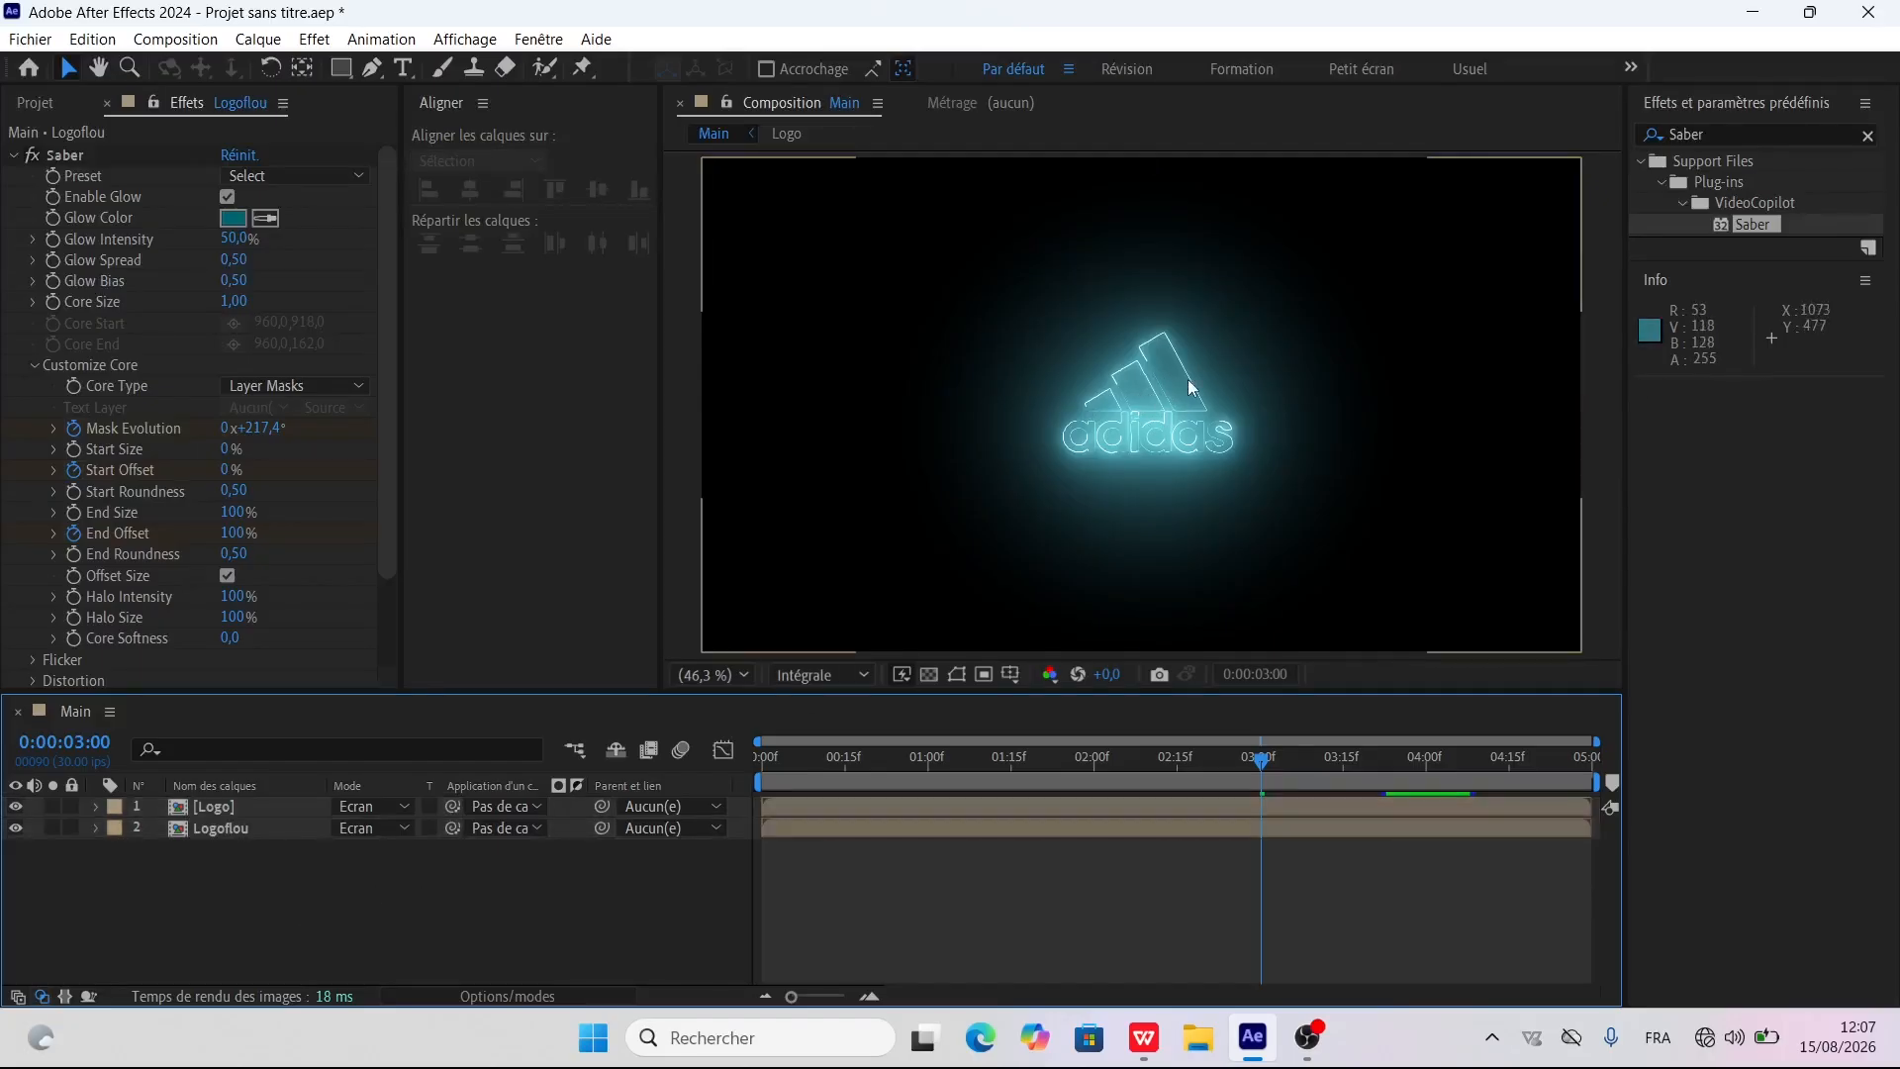
Flip the Logoflou layer vertically and move it straight down about 235 px so it sits beneath the logo as a reflection
left_click(241, 825)
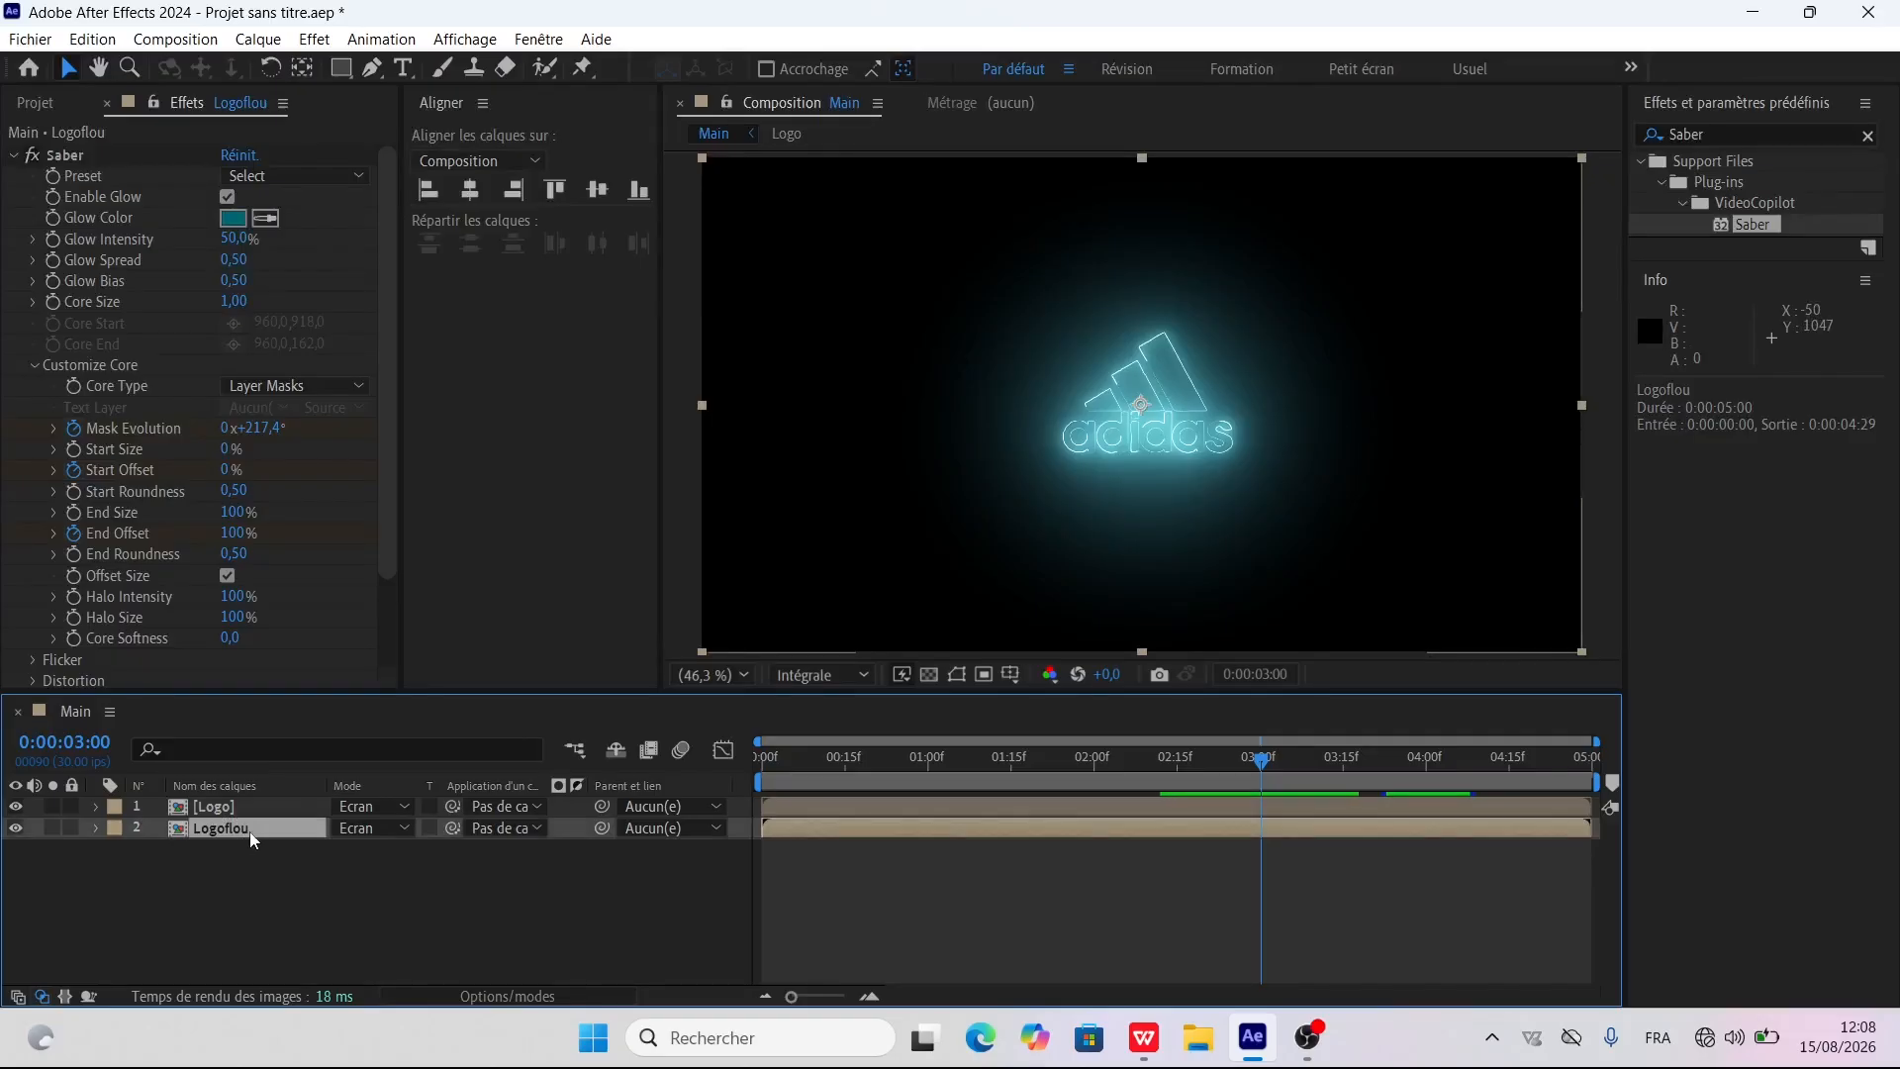
right_click(254, 825)
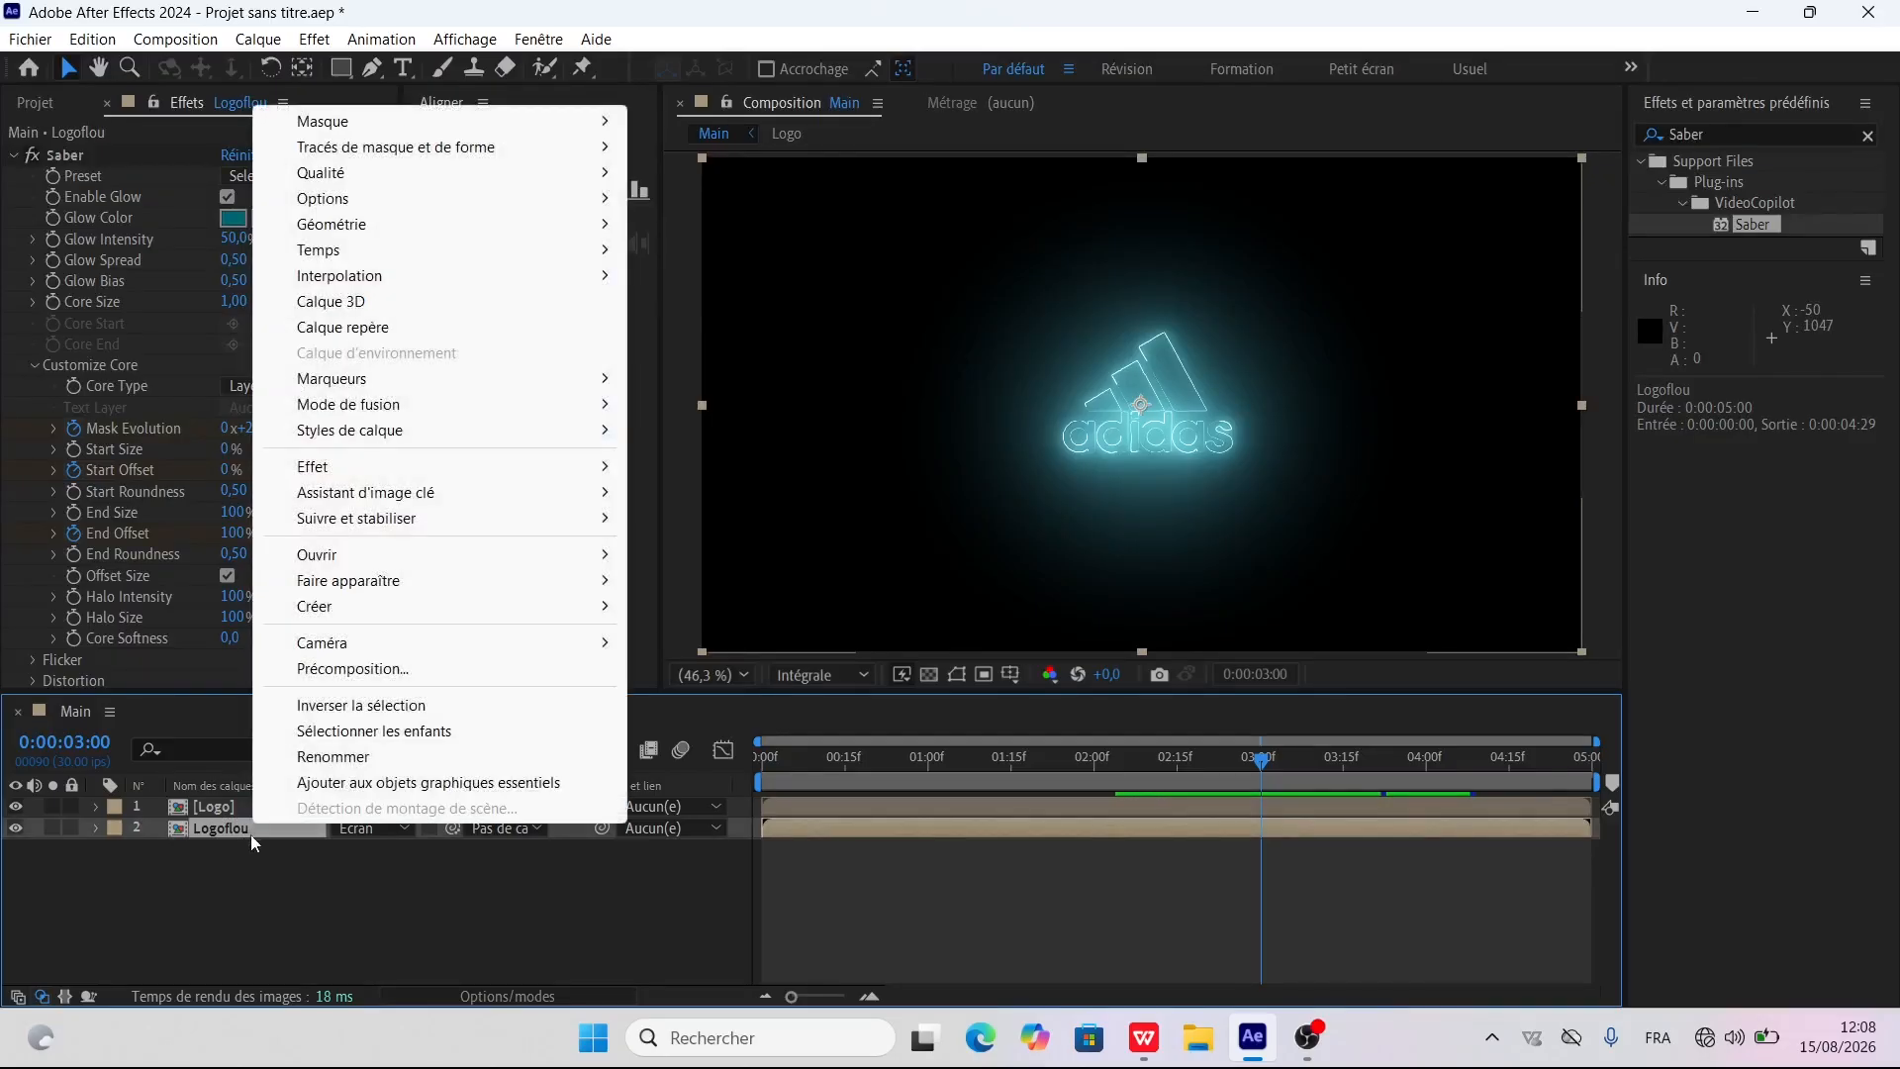
mouse_move(349, 228)
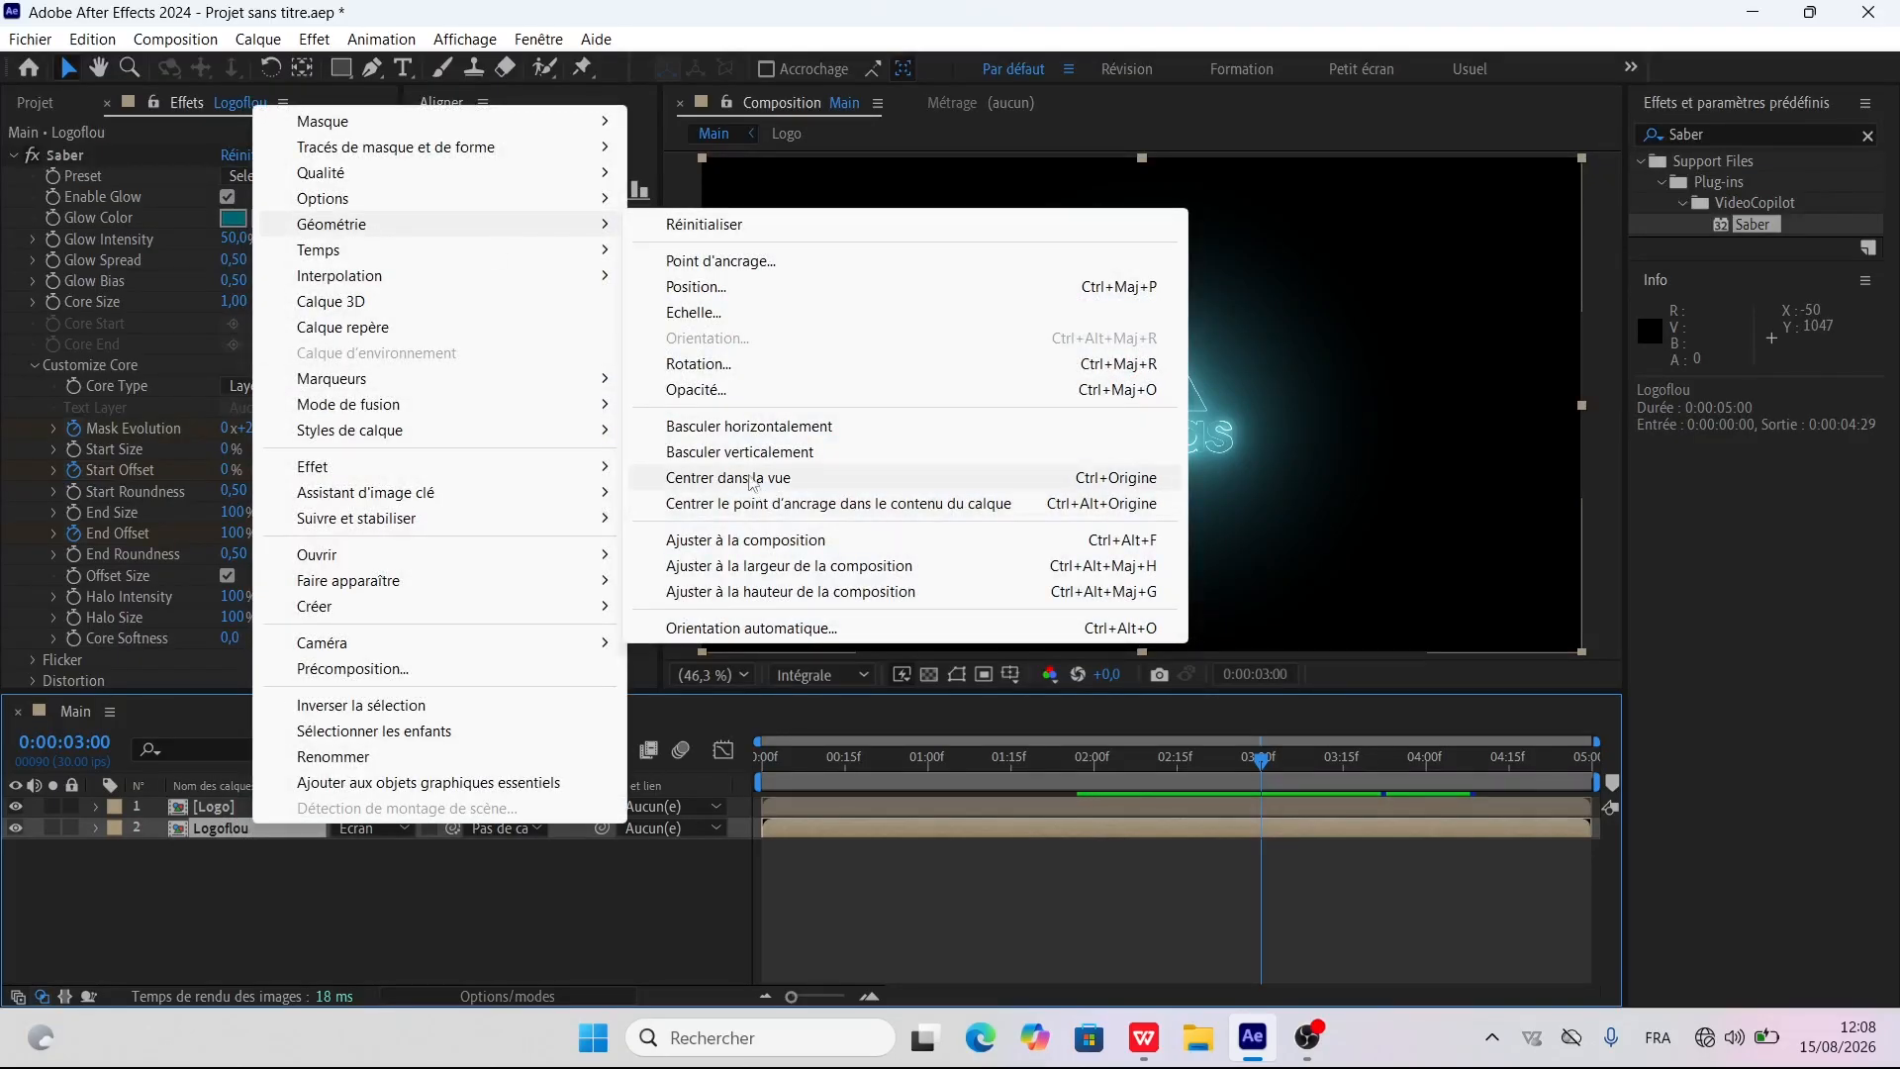
left_click(765, 453)
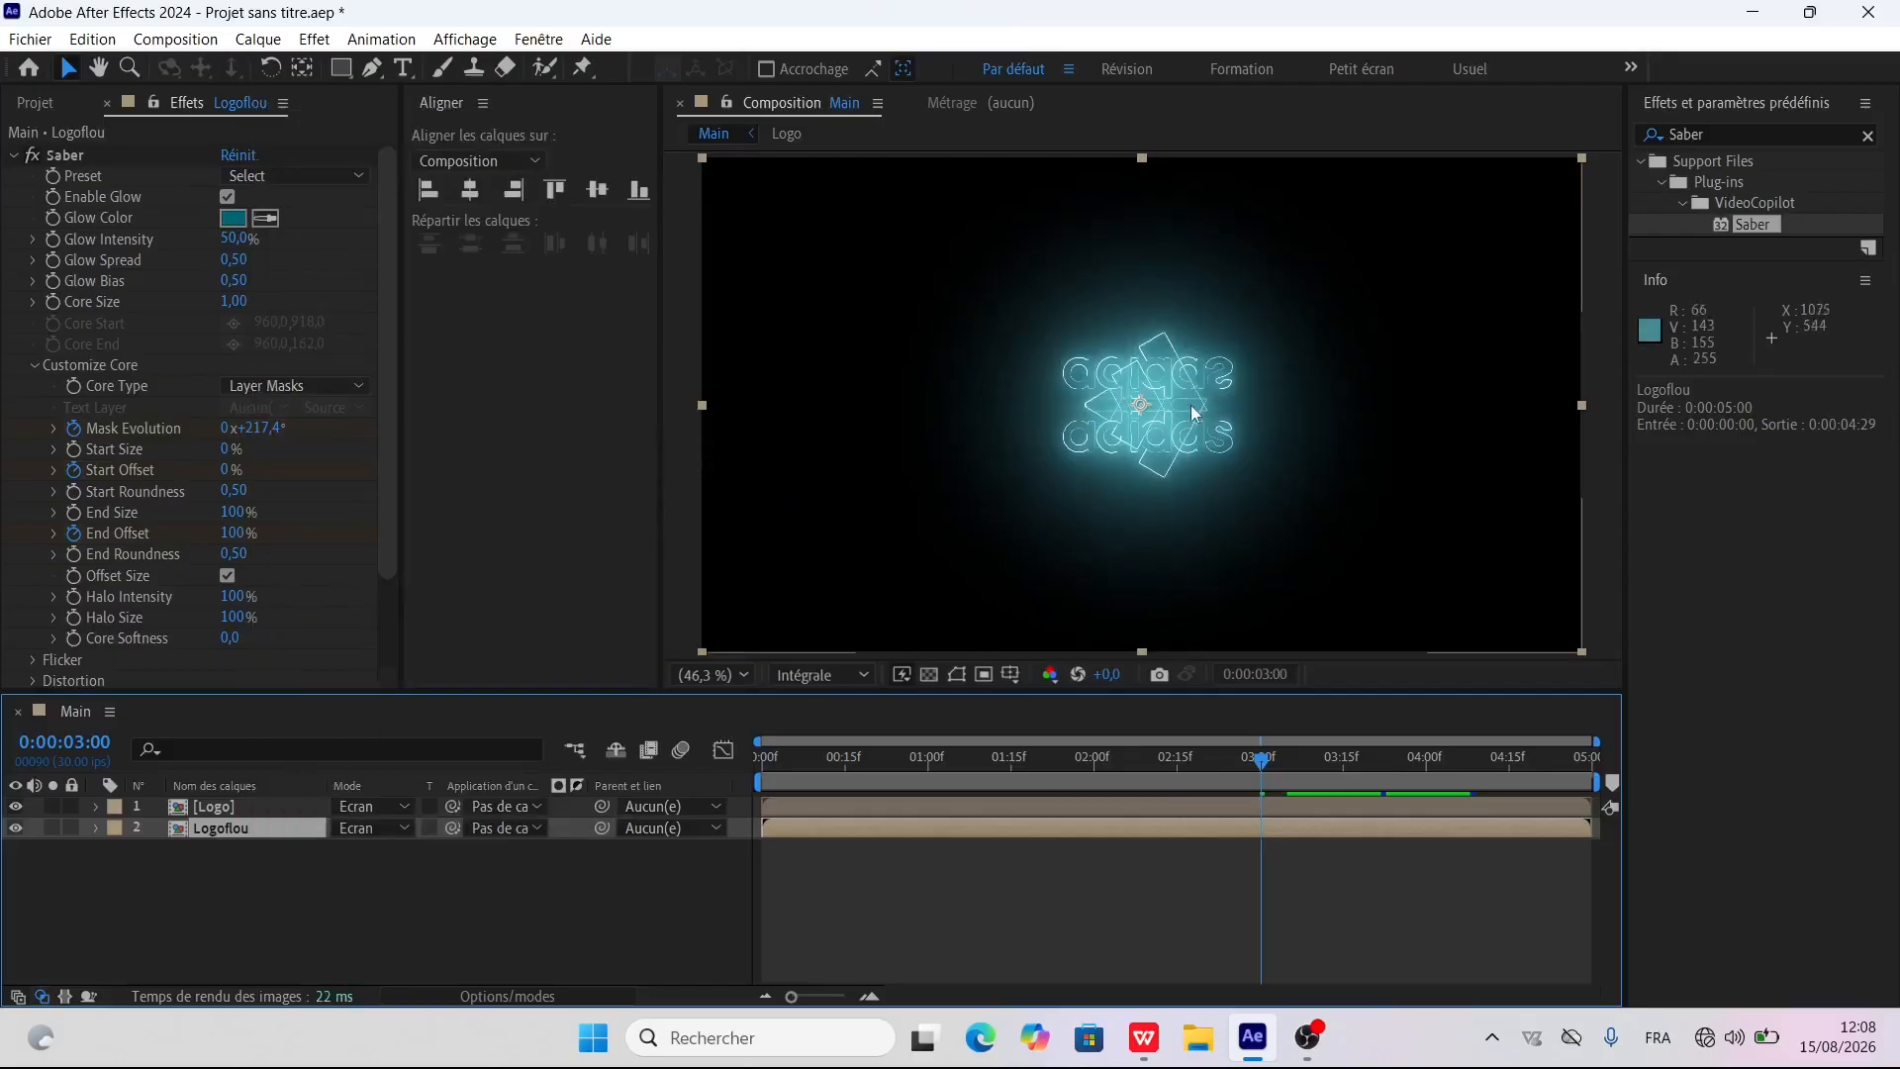
left_click_drag(1173, 384, 1173, 488)
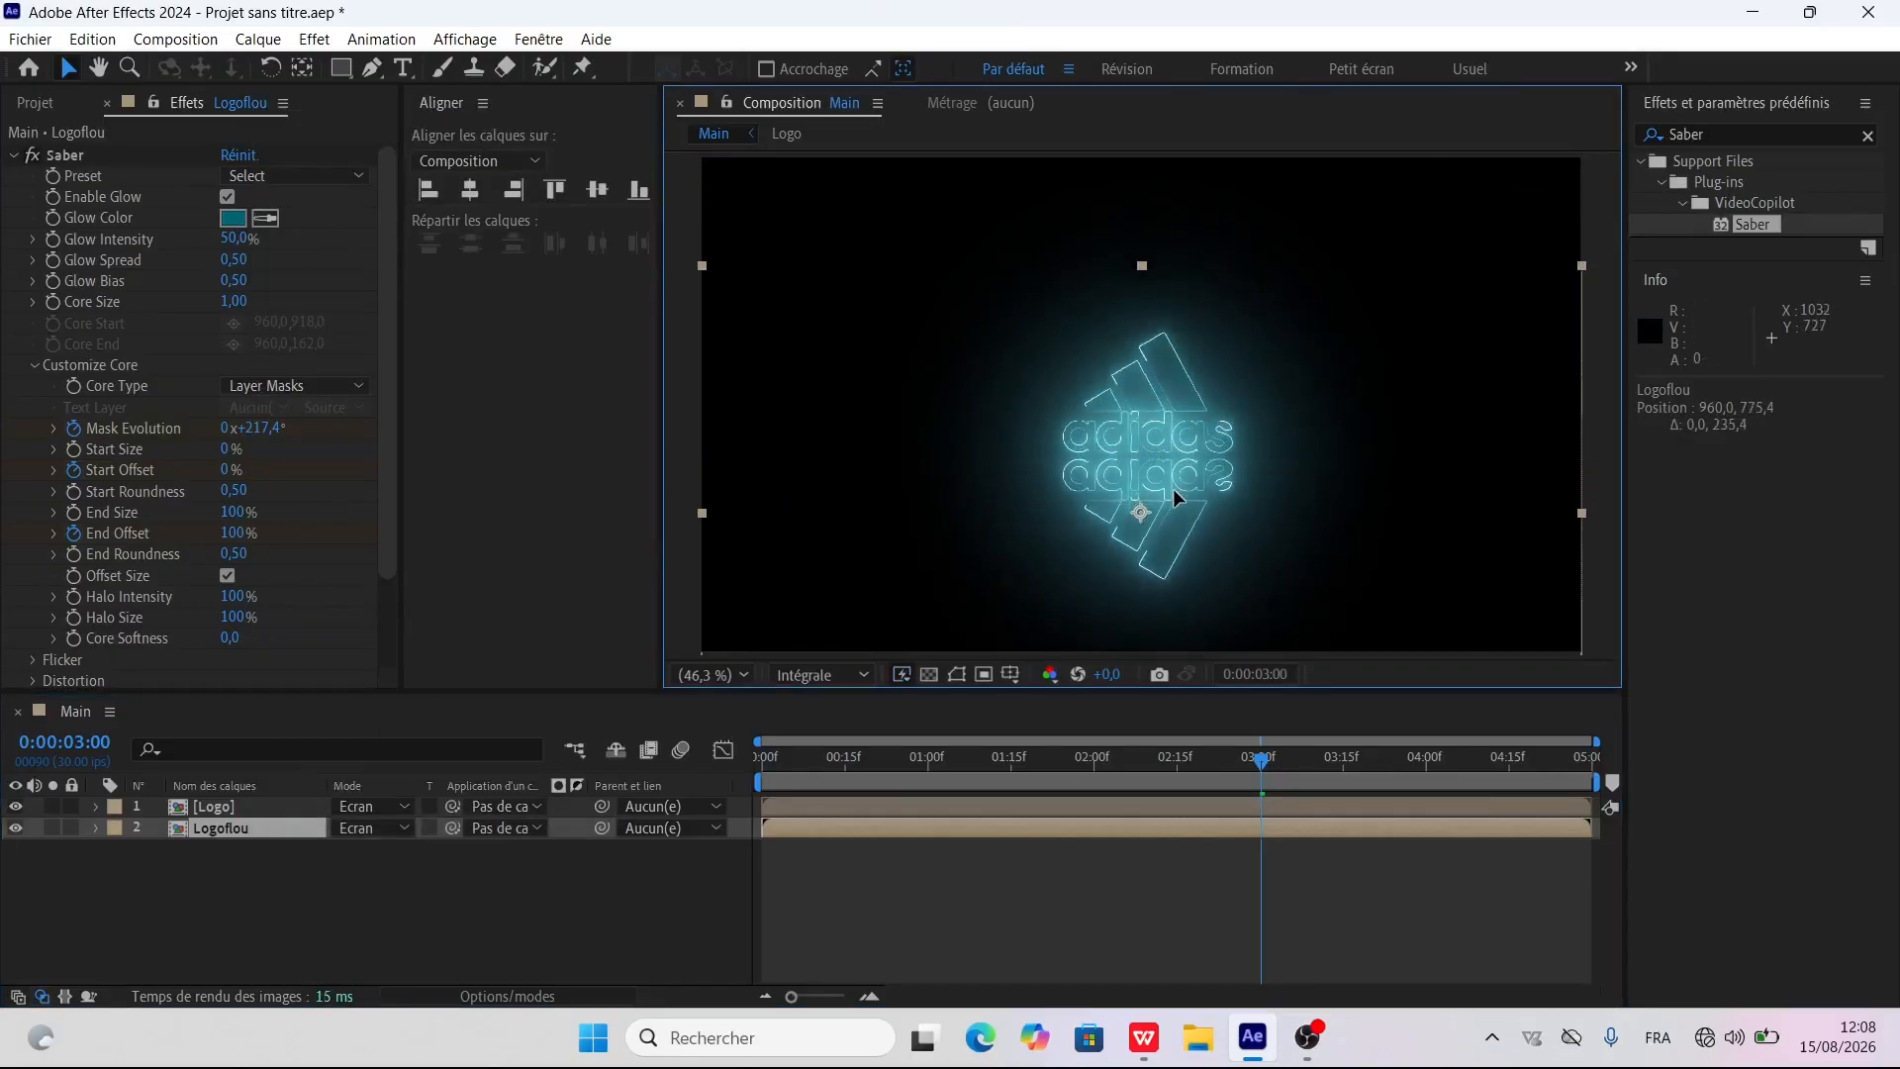
Unlink the Logoflou layer's scale proportions and set its vertical scale to -50%, keeping the width at 100%
left_click(238, 824)
key("s")
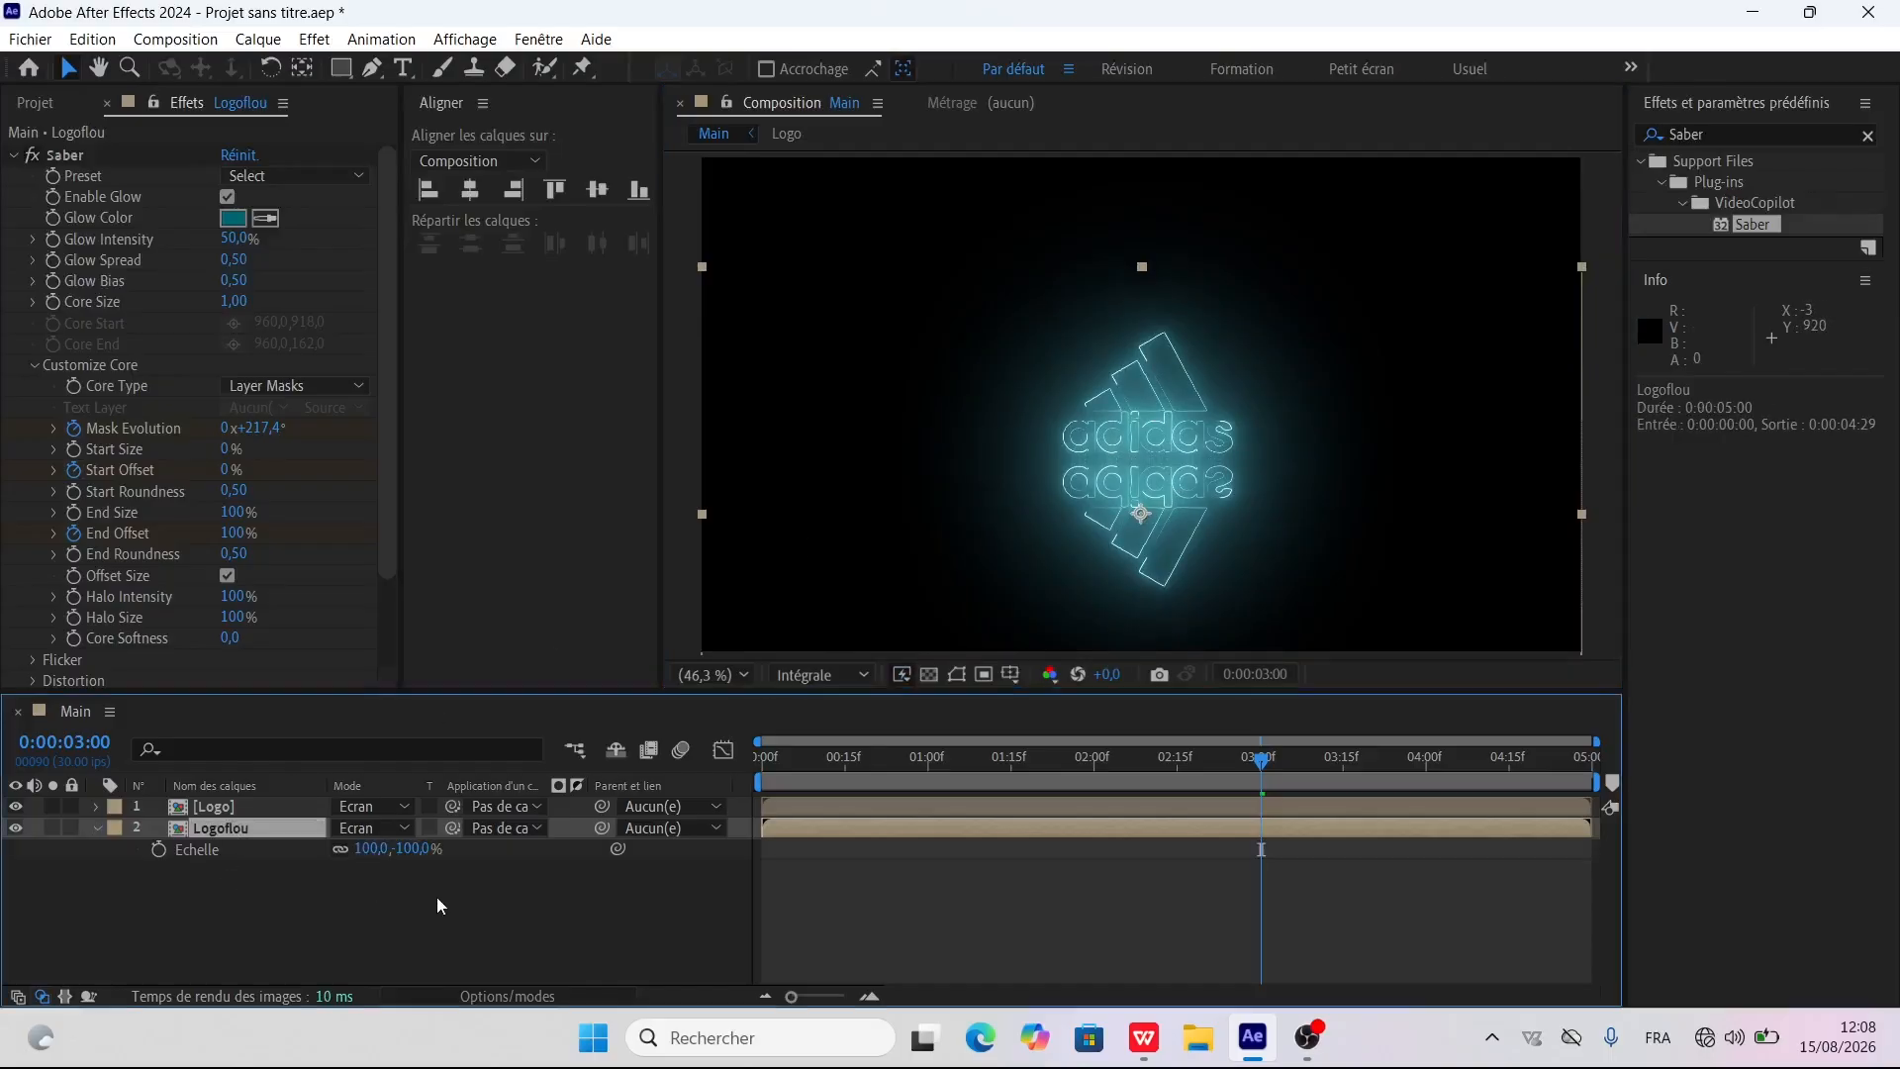
left_click(341, 848)
left_click_drag(424, 852, 420, 859)
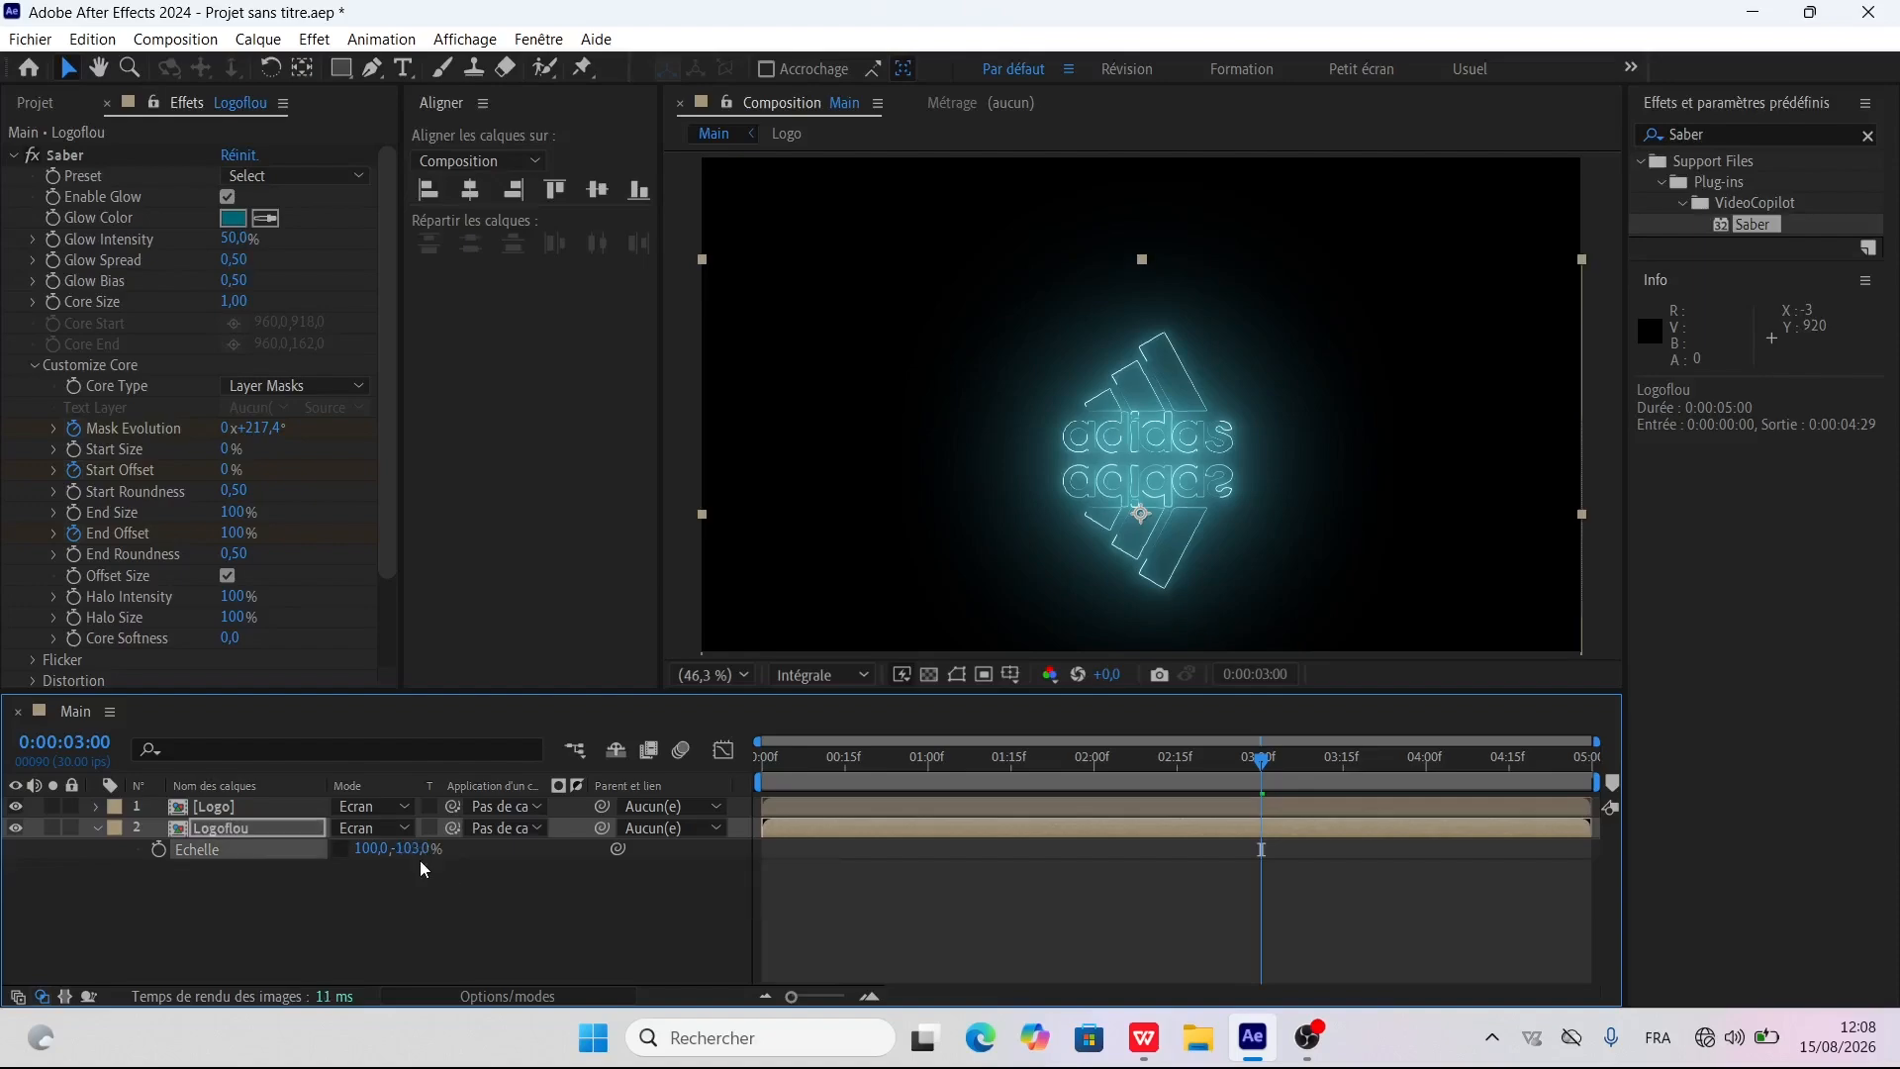
left_click(417, 848)
type("-50")
key("Return")
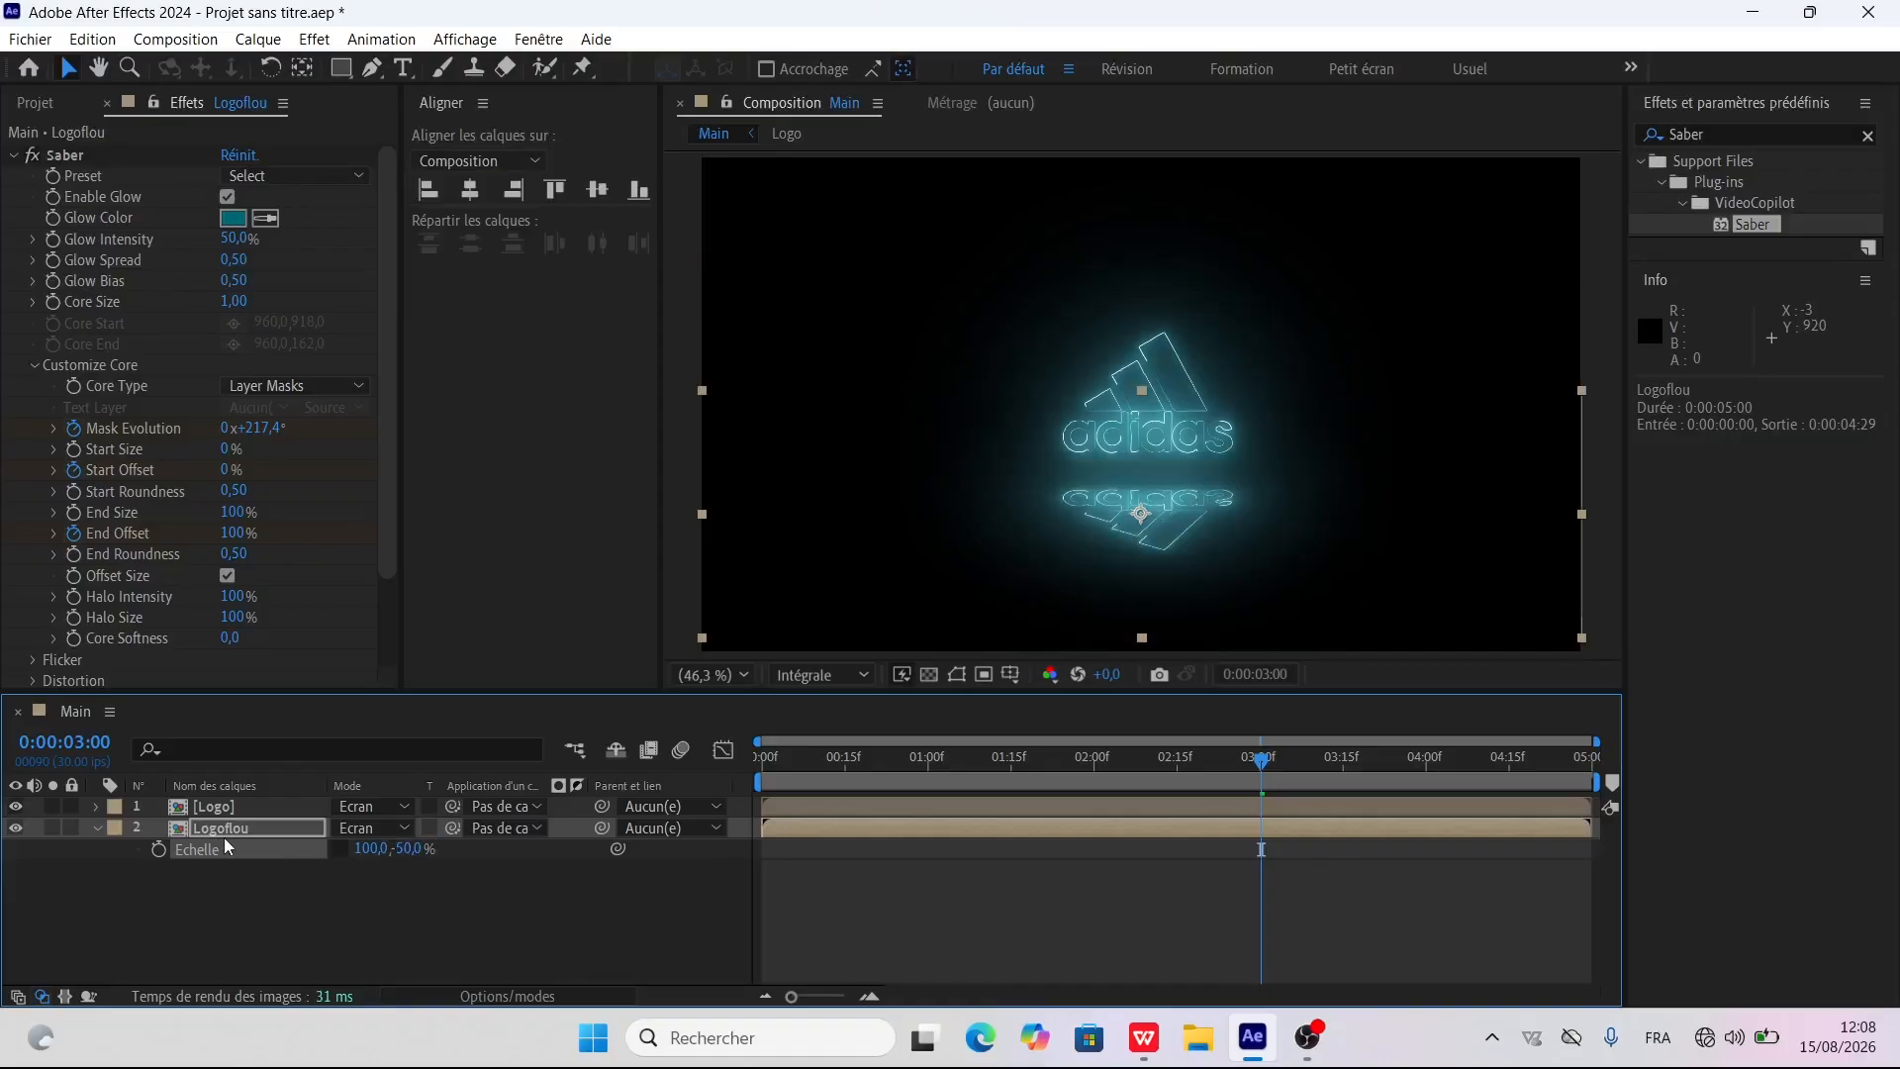
Set the Logoflou layer's opacity to 50% and move it up about 54 px, closer to the underside of the logo
scroll(1198, 516, "up", 1)
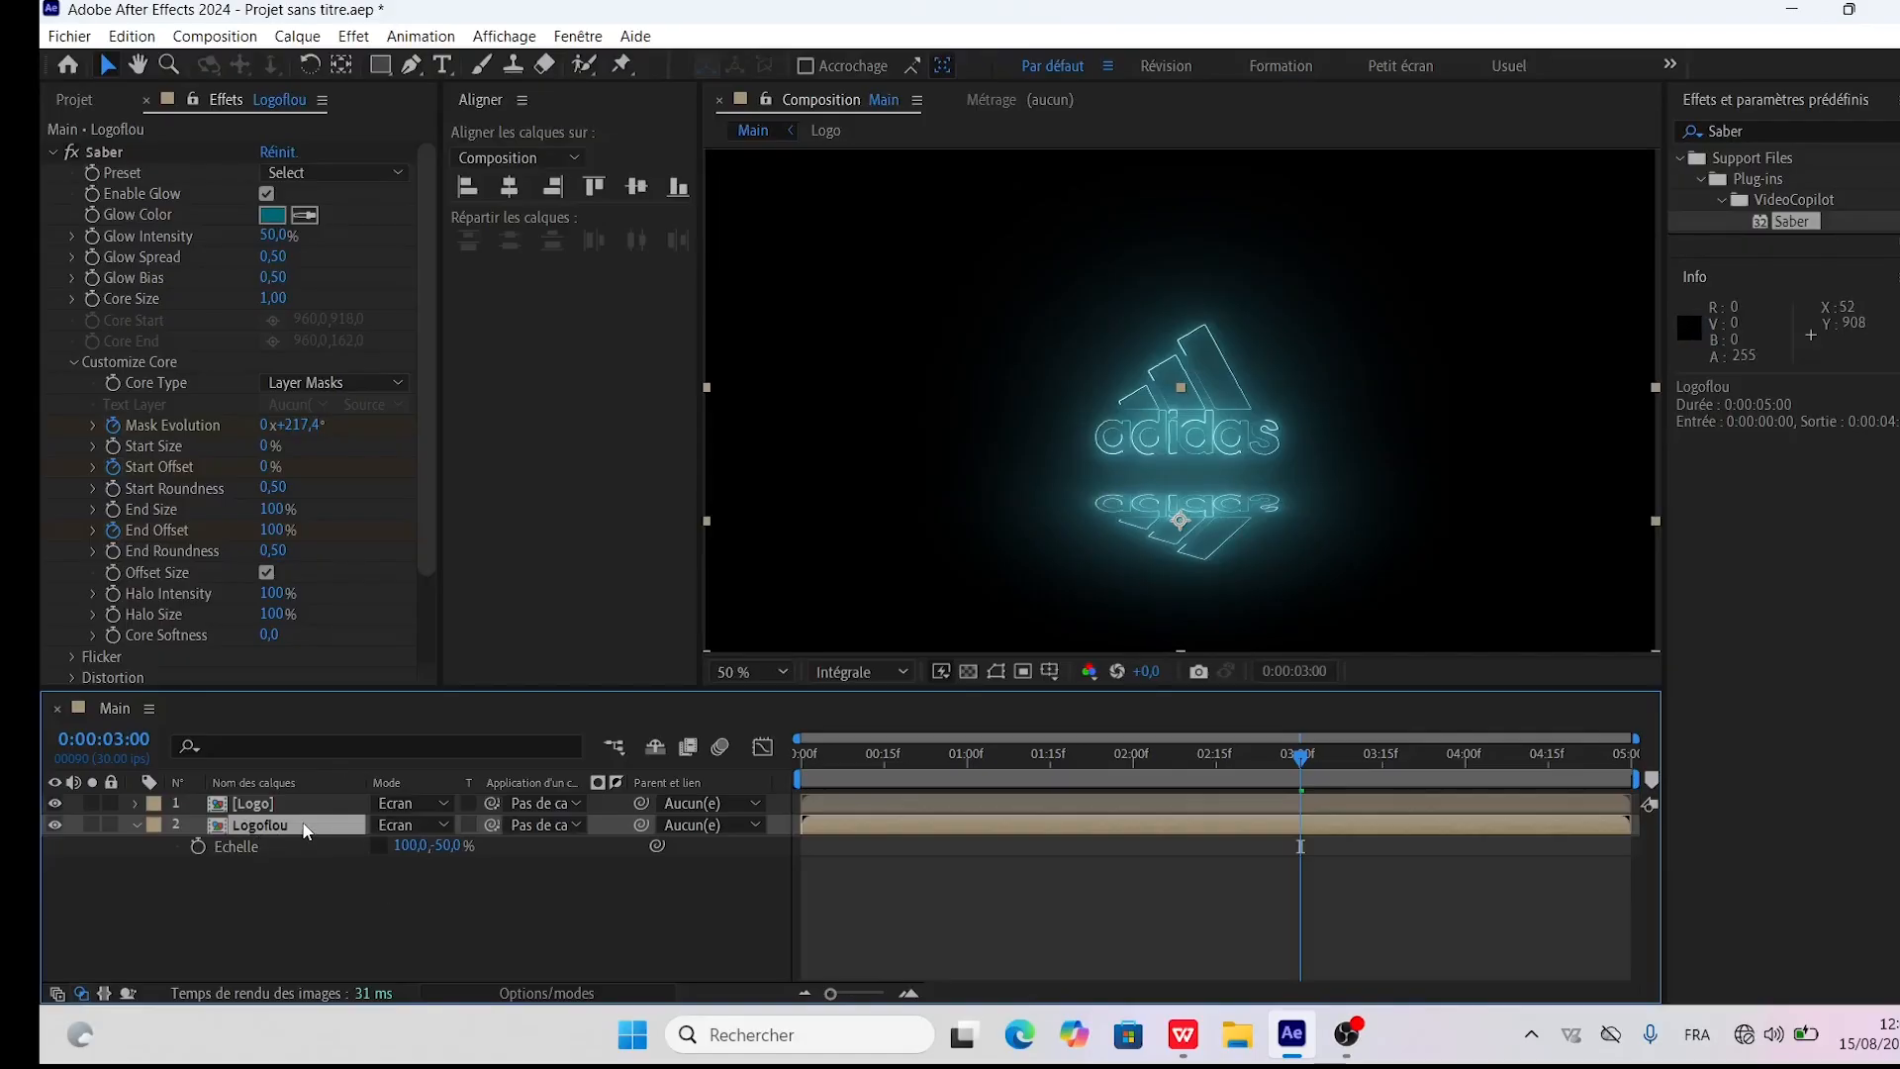
key("t")
left_click(386, 846)
type("50")
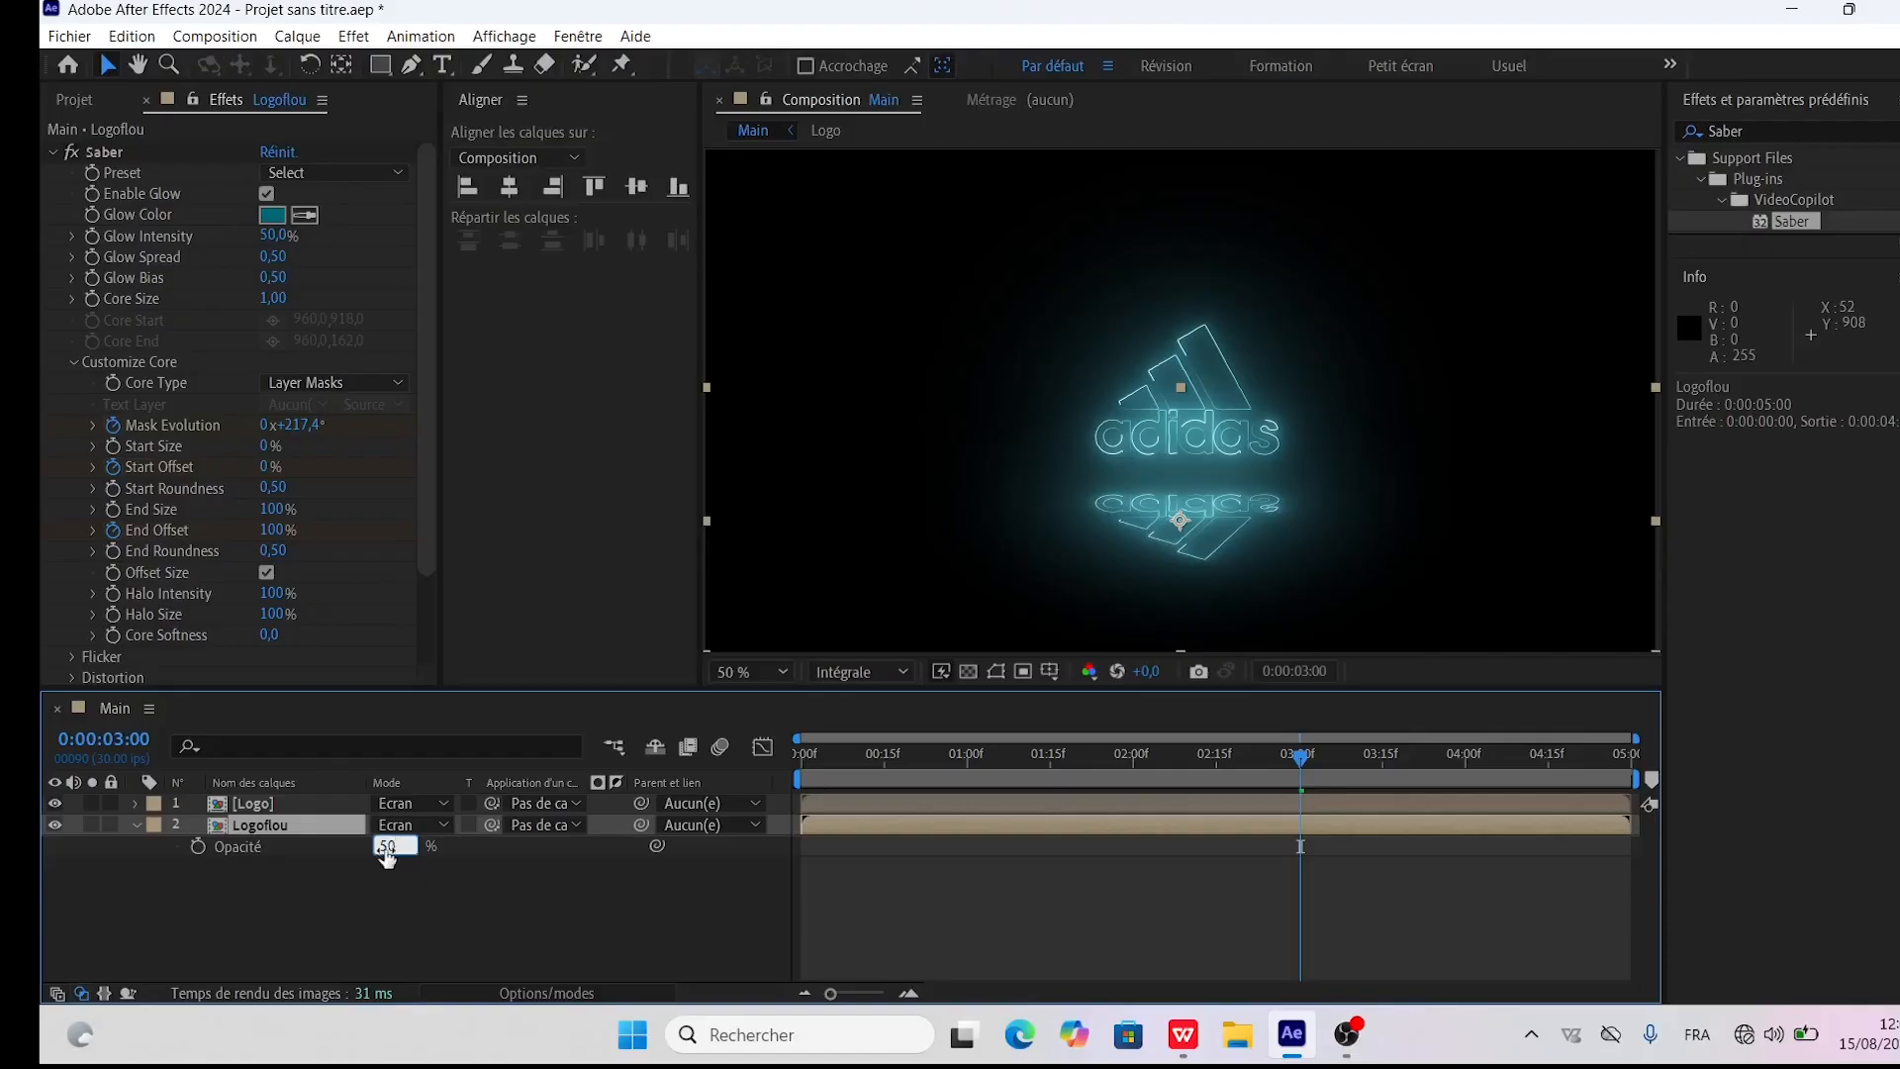
key("Return")
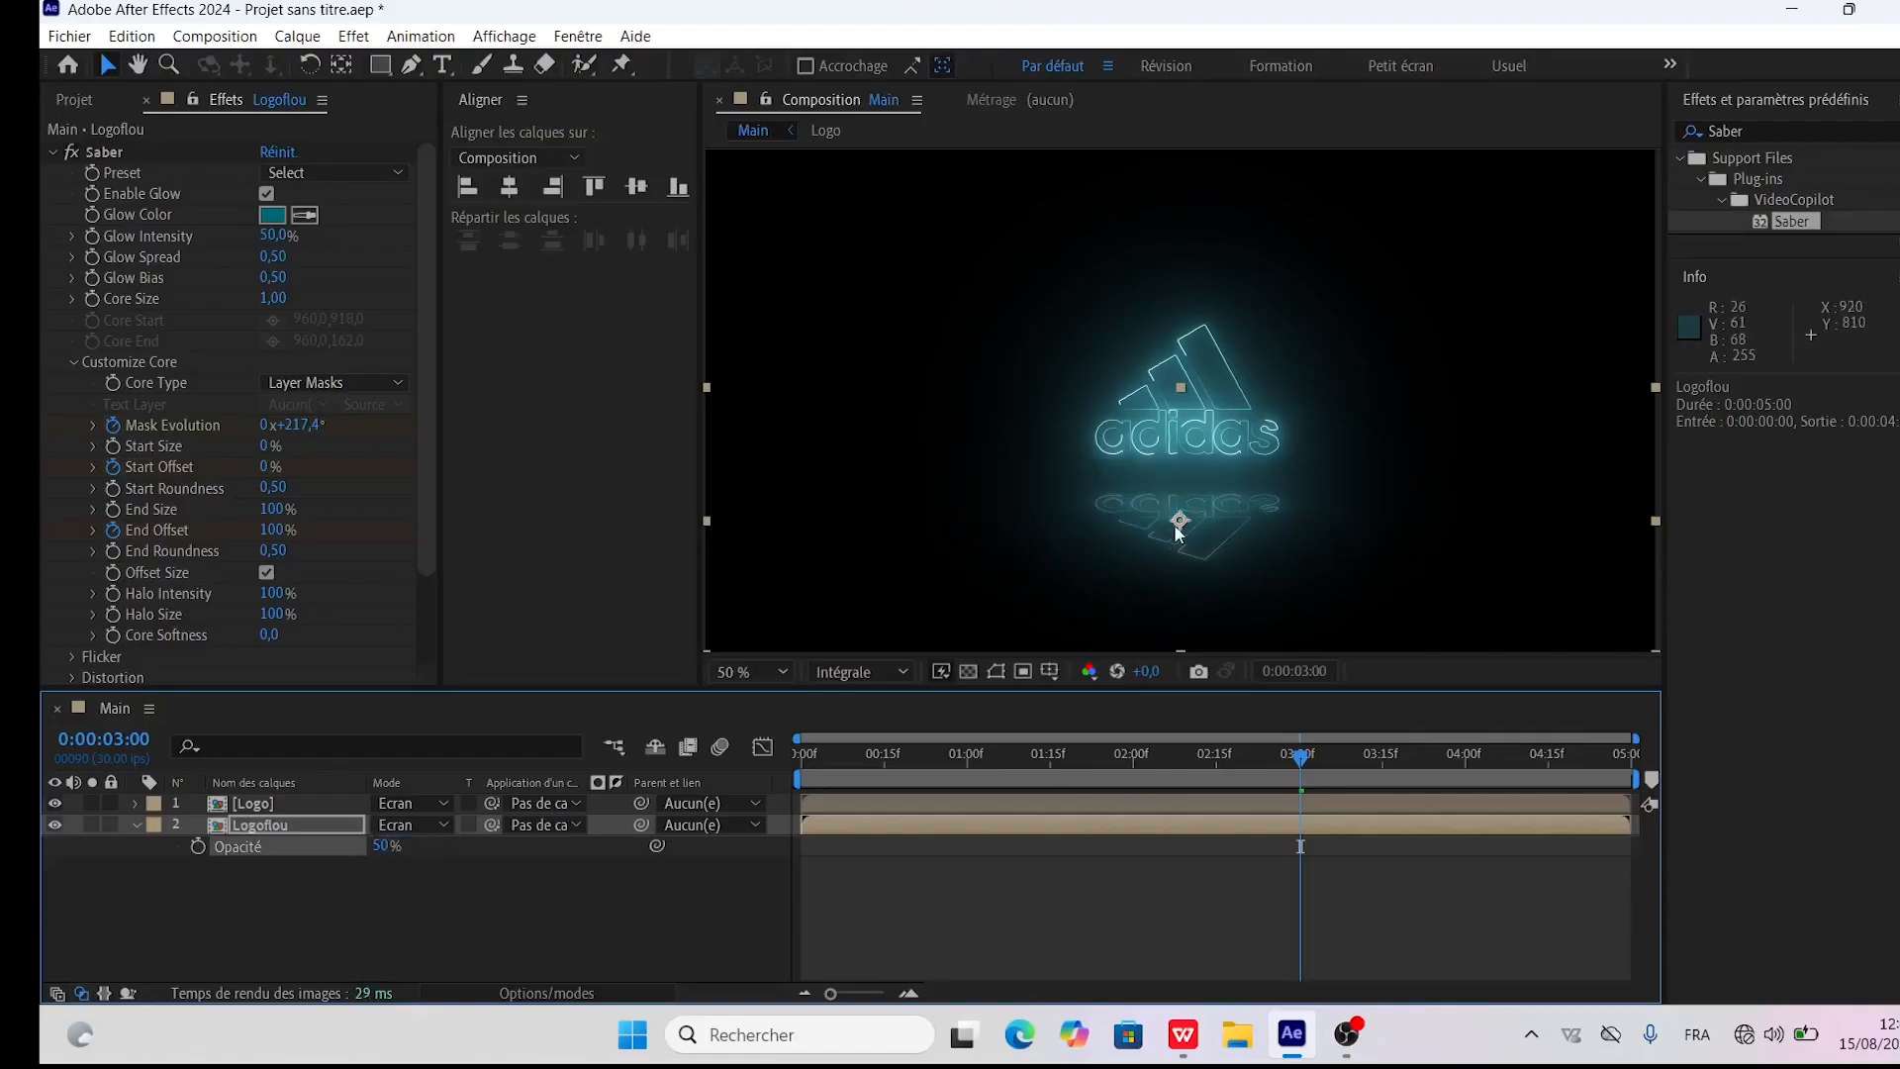
left_click_drag(1221, 507, 1219, 479)
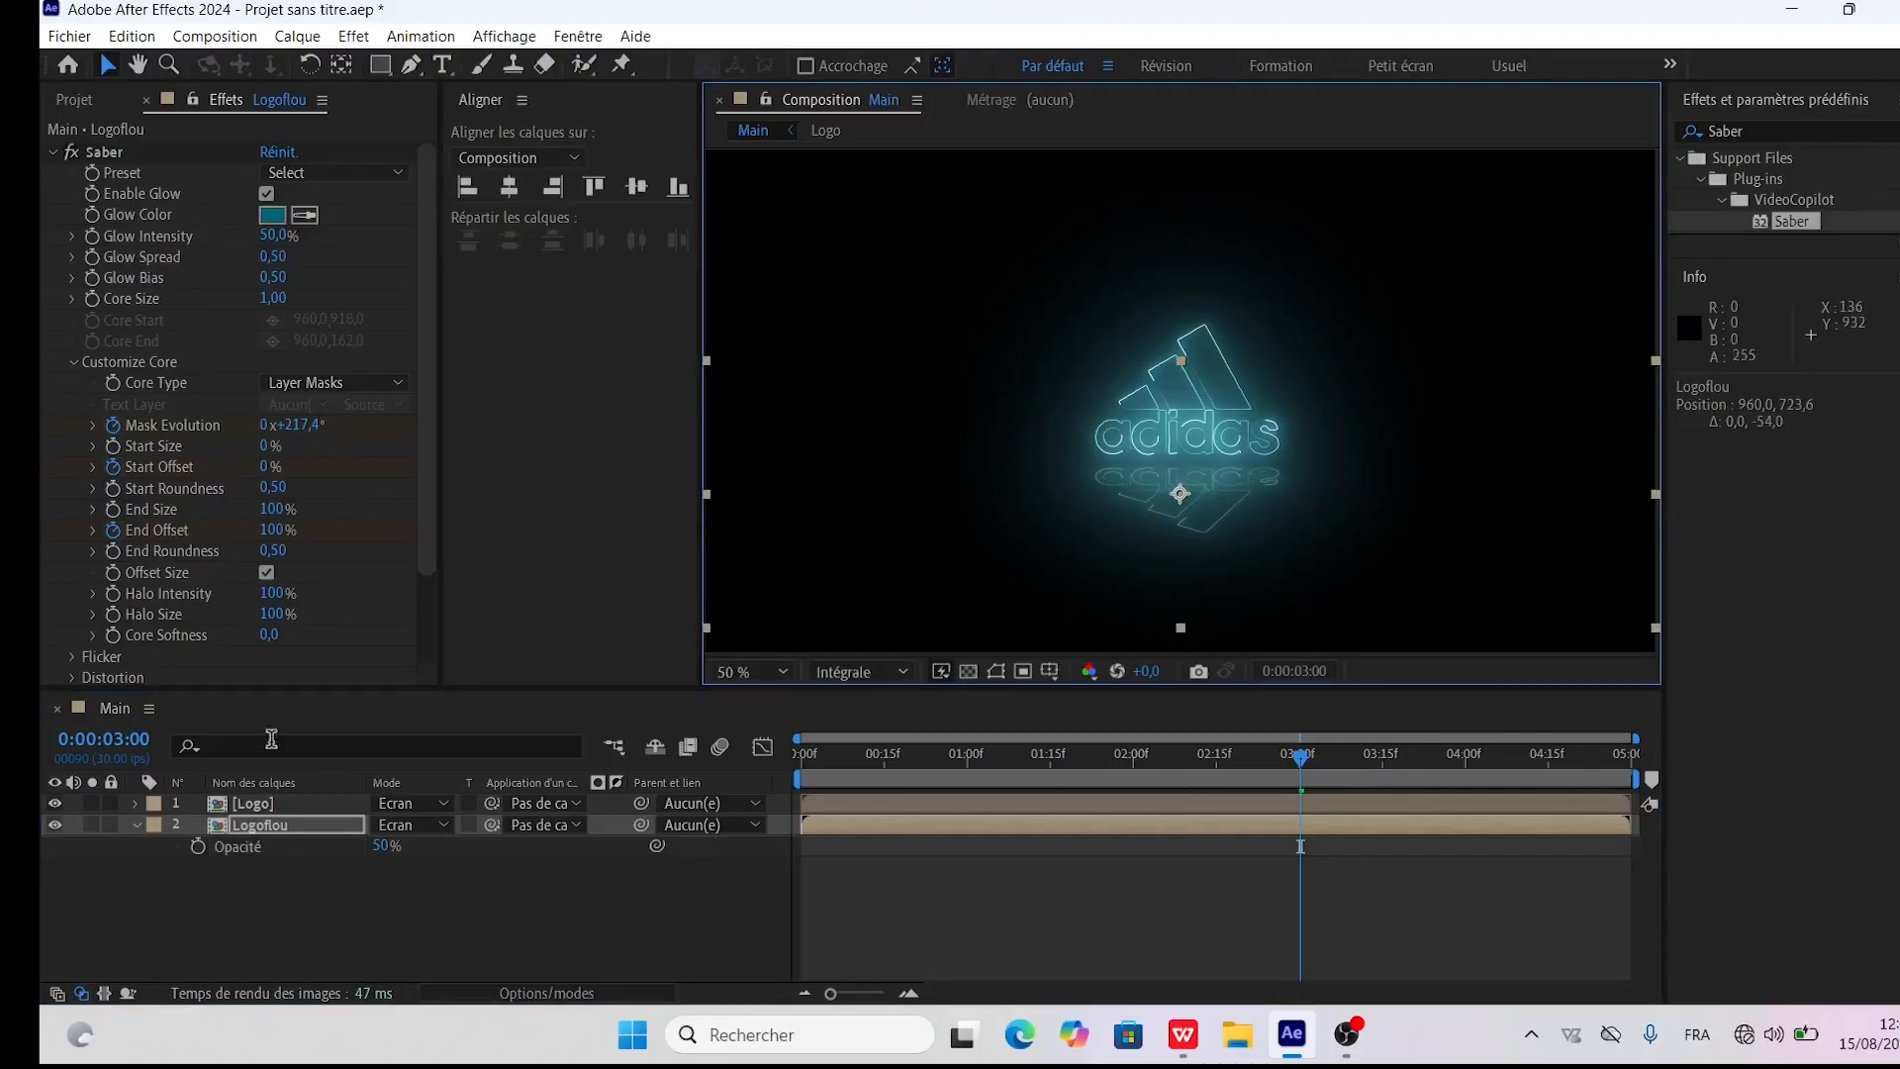
left_click(137, 826)
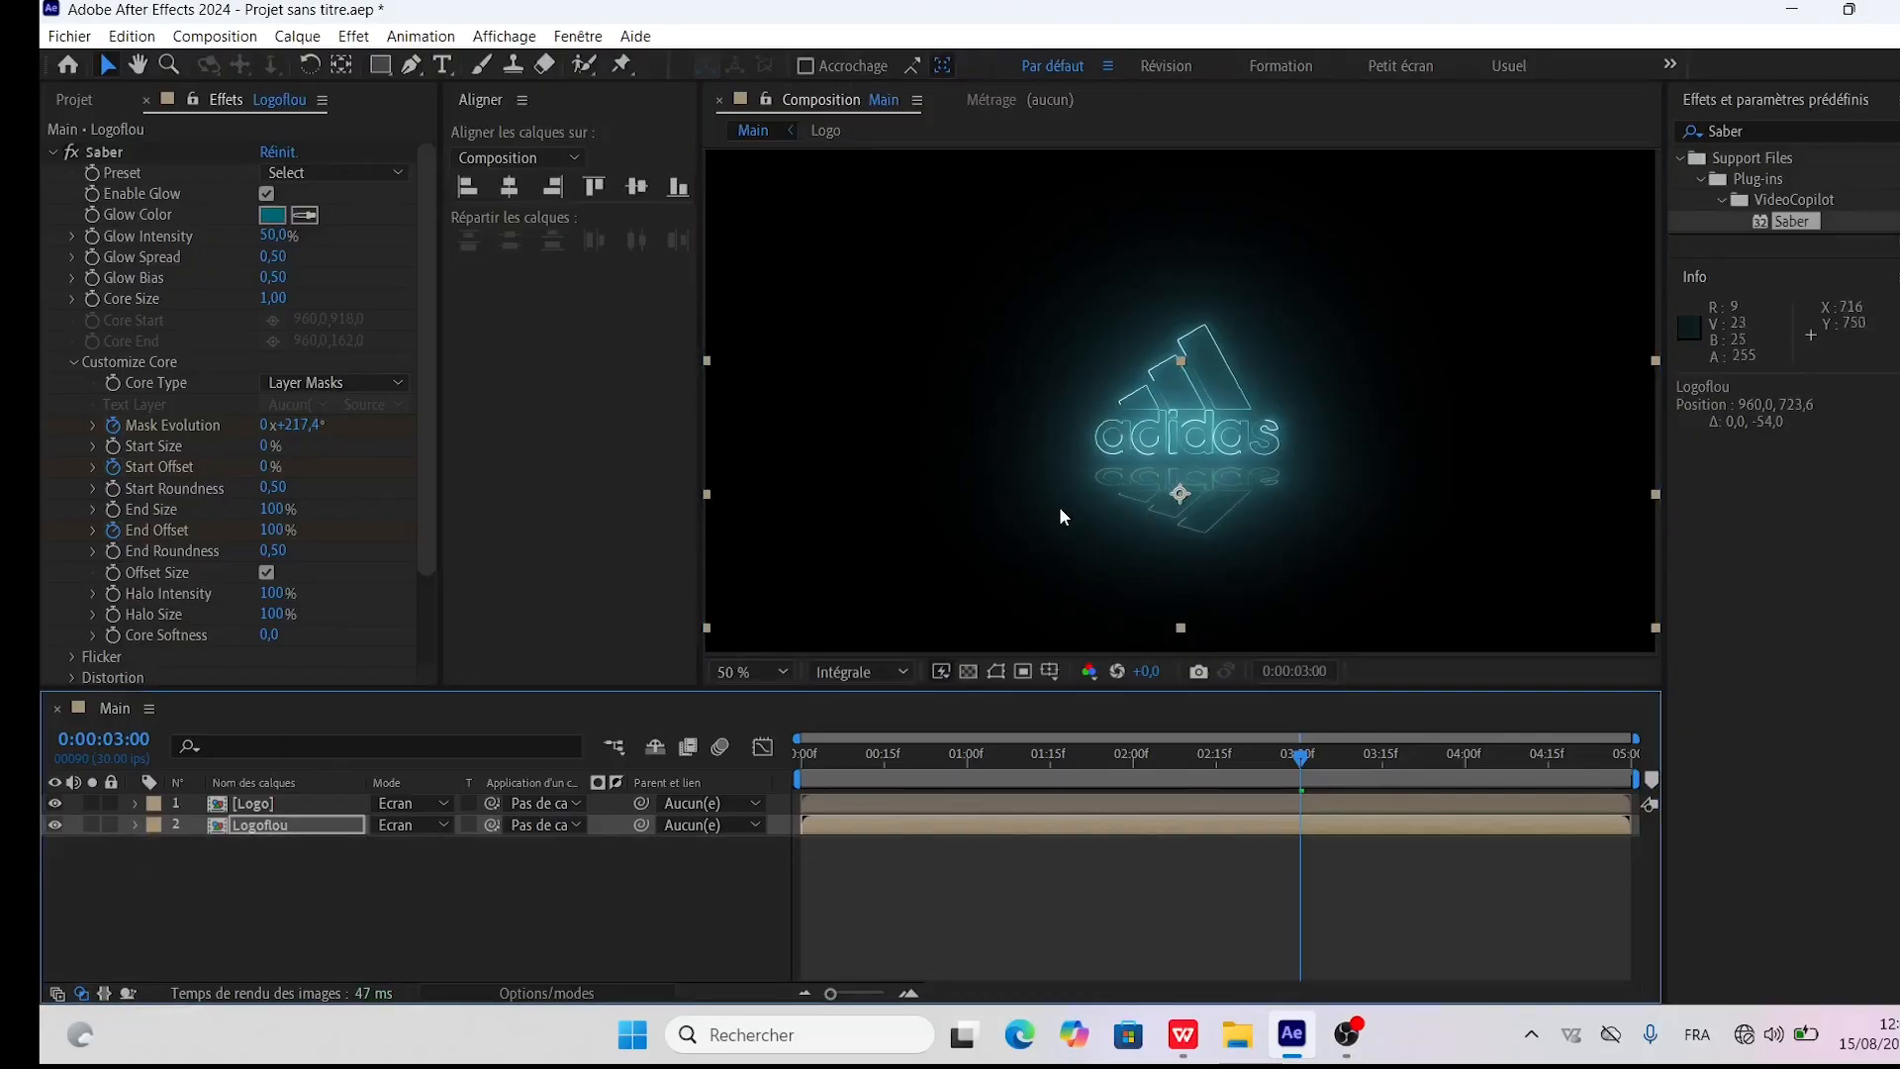
Apply the Flou directionnel (Directional Blur) effect to the Logoflou layer
left_click(1743, 131)
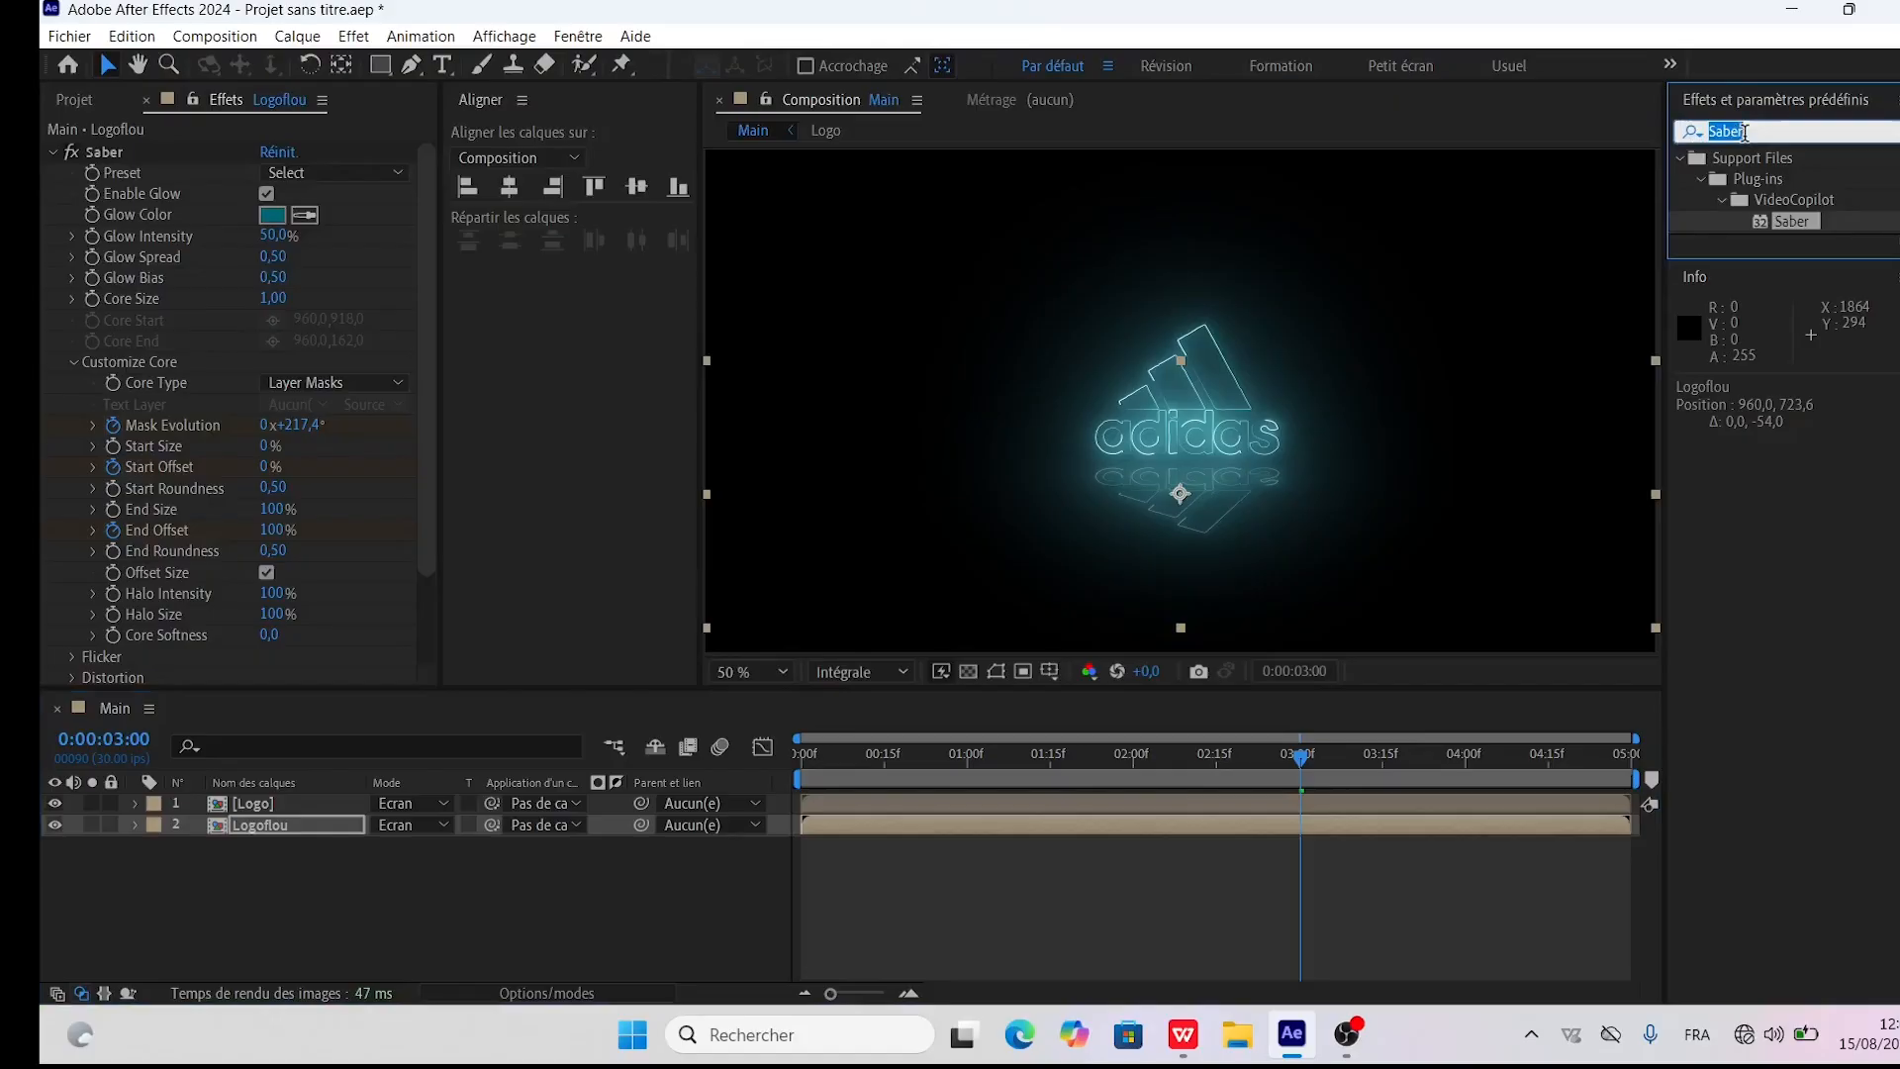
type("flou di")
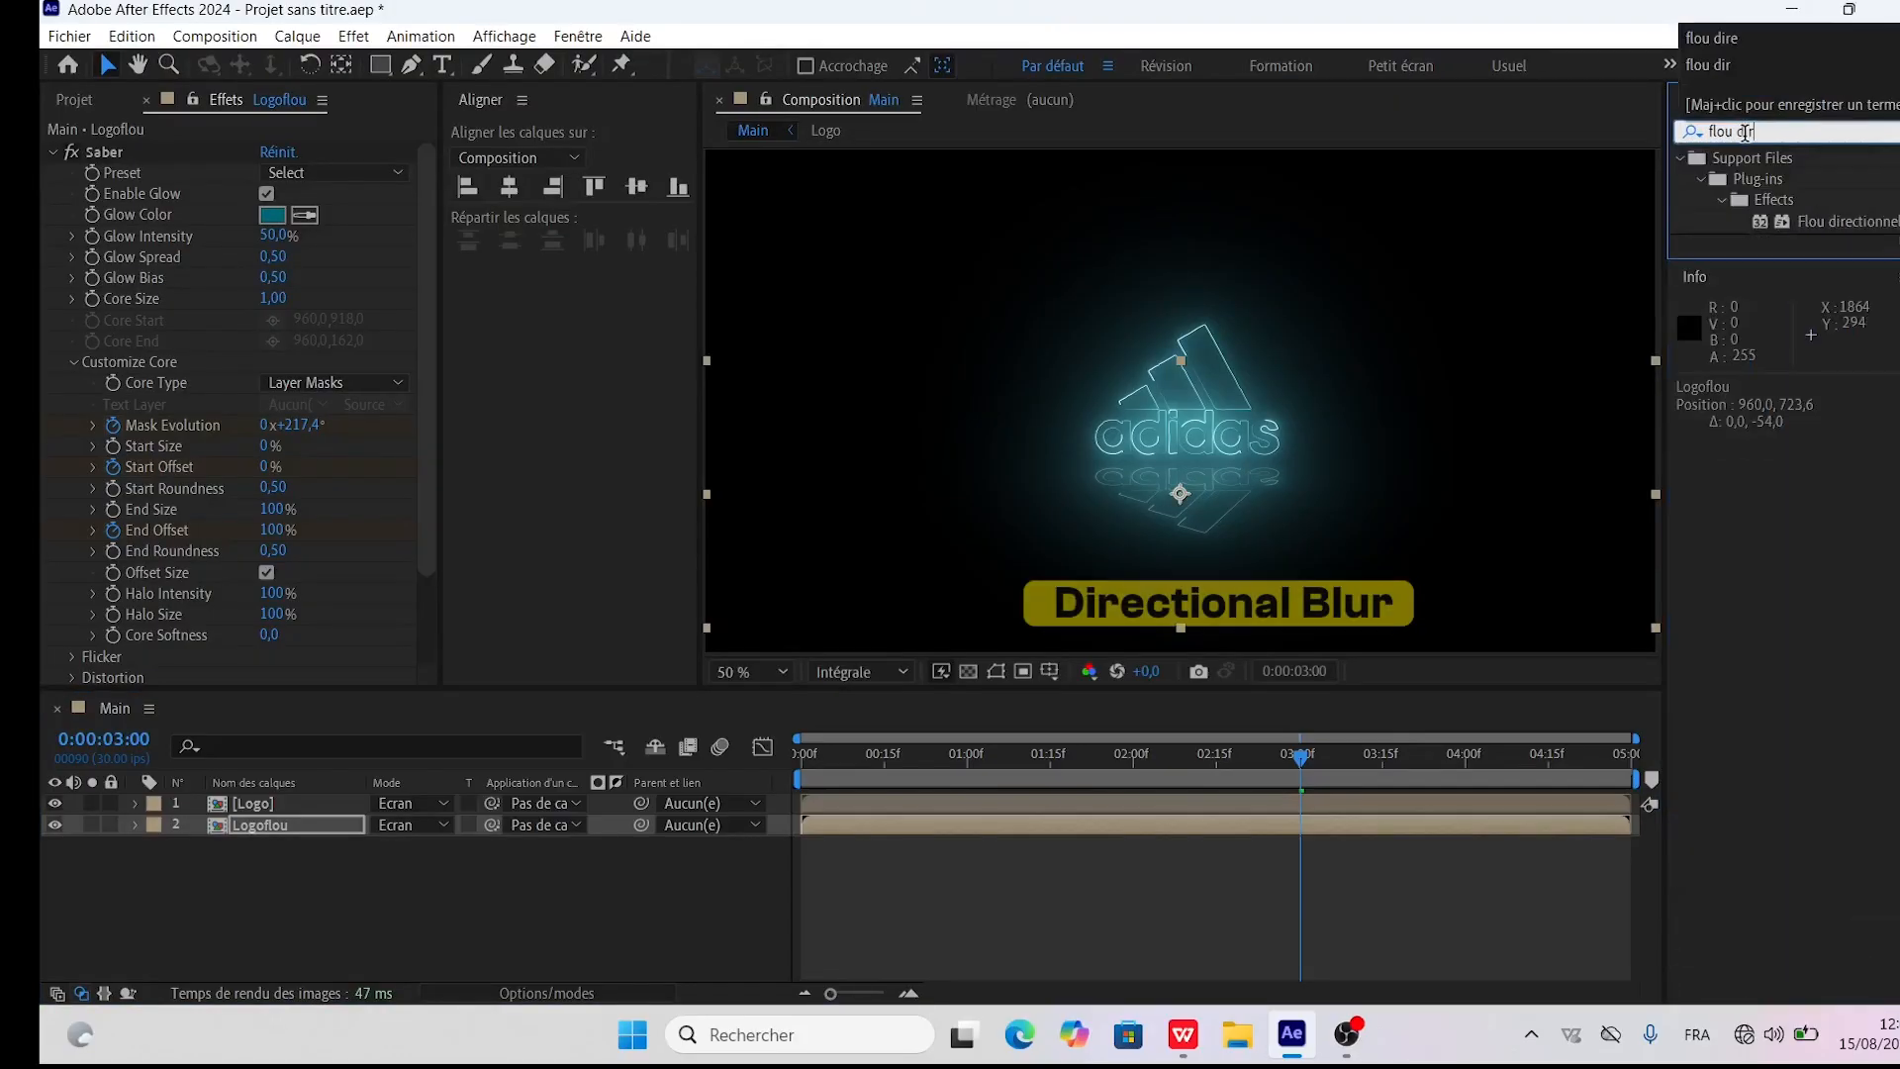
type("r")
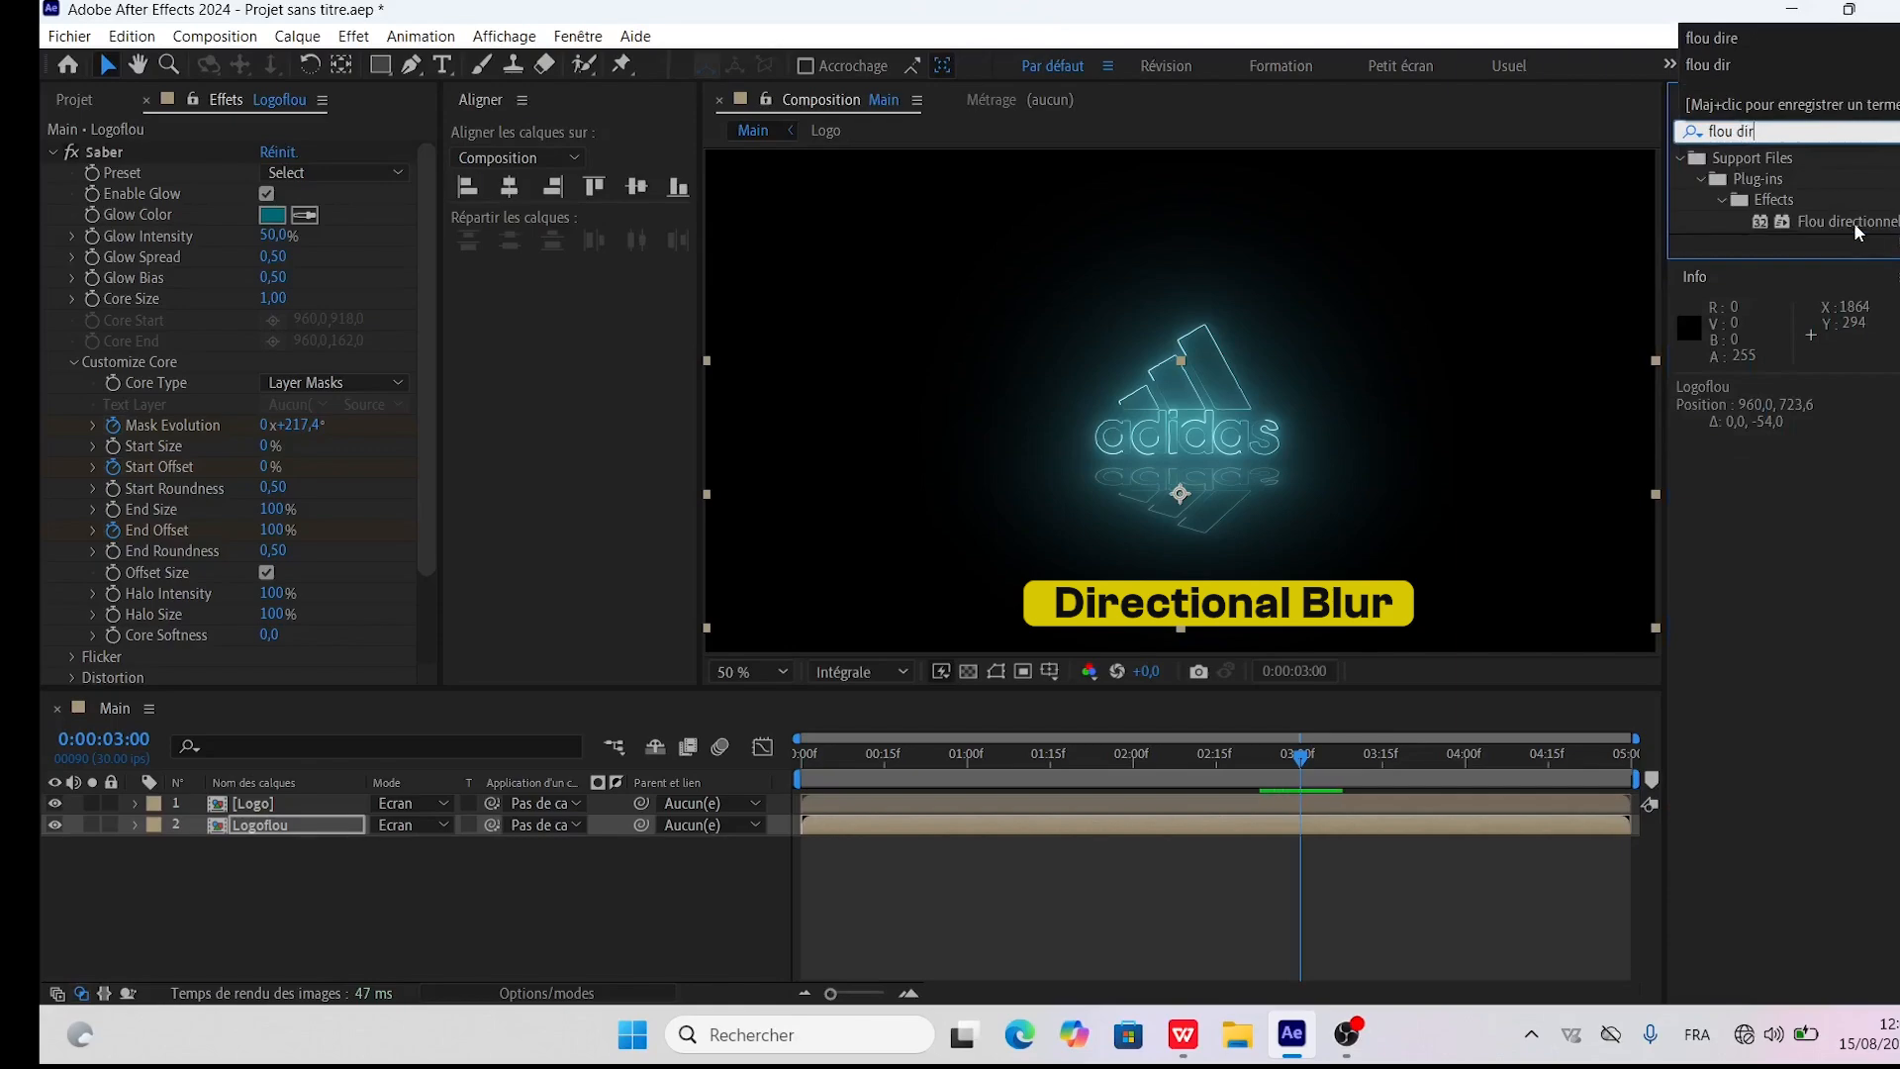
left_click_drag(1843, 220, 344, 562)
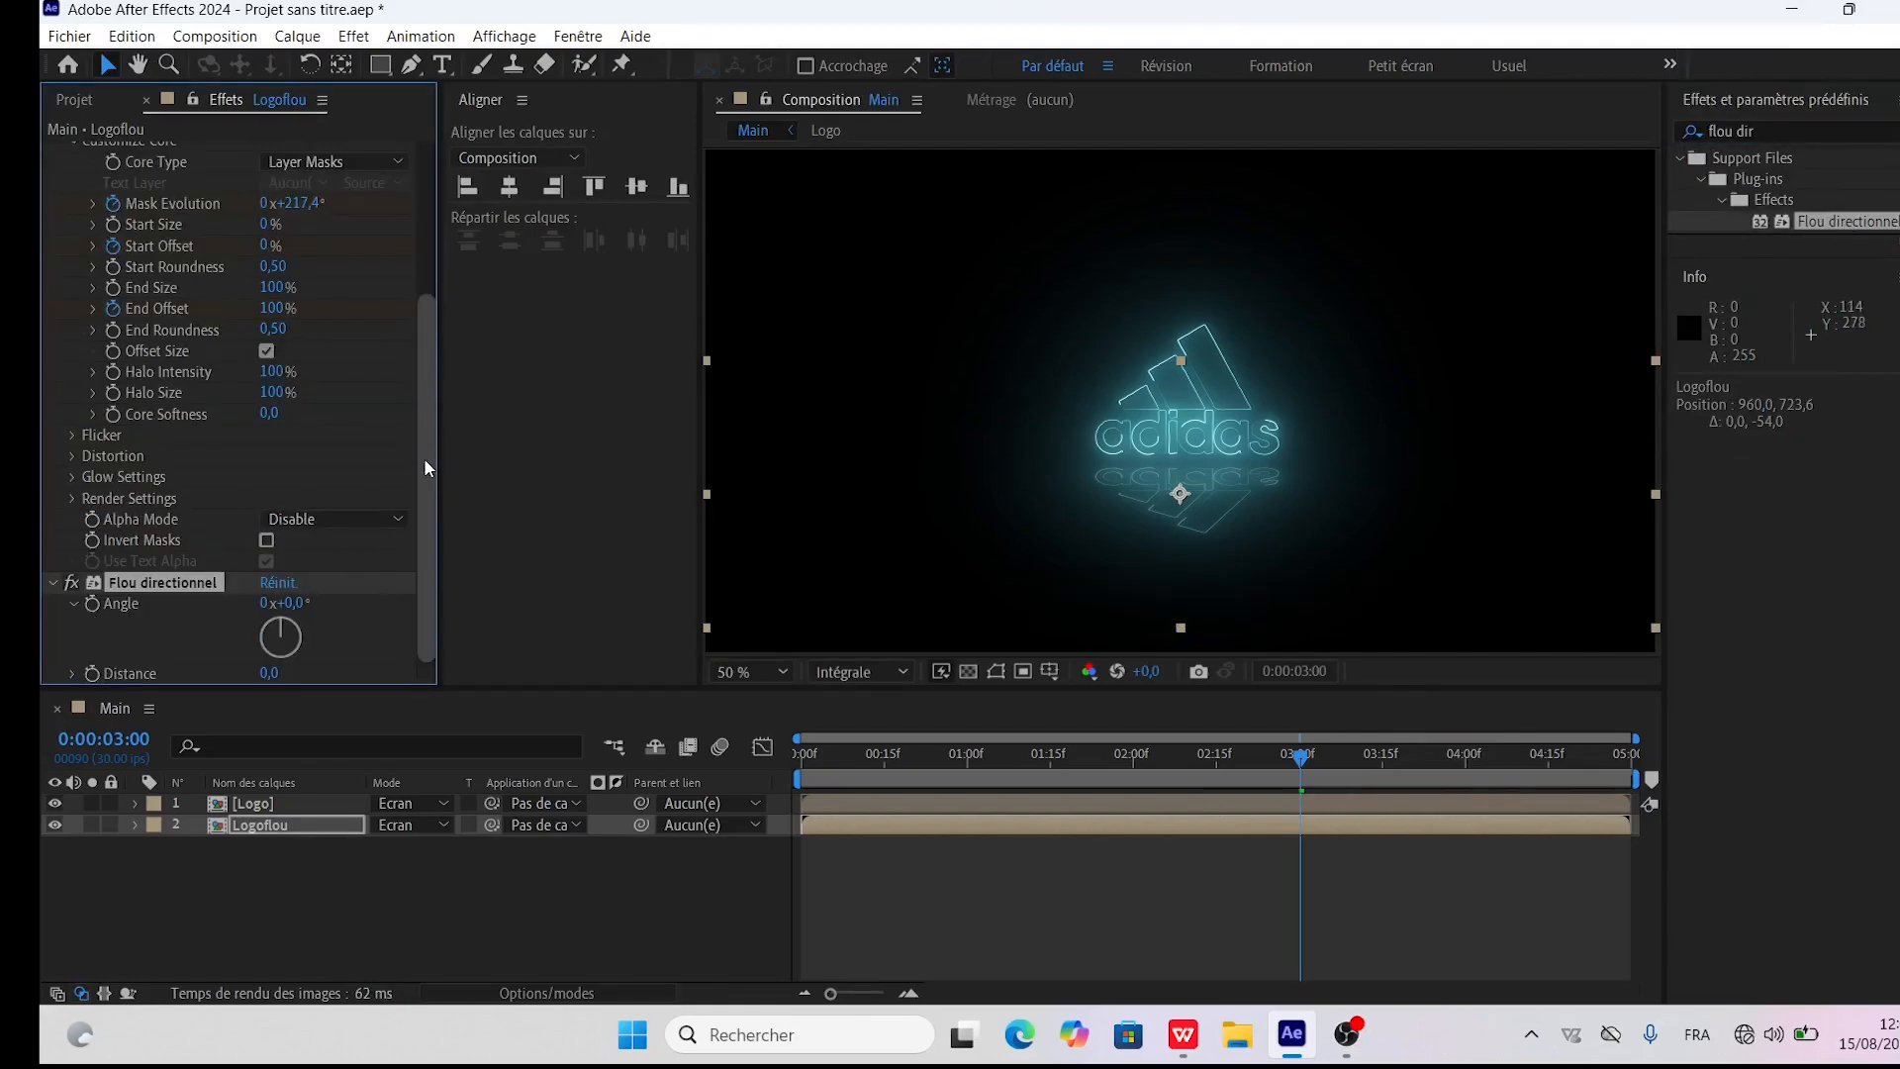
Set the Logoflou layer's directional blur to an angle of 90° and a distance of 50
left_click(284, 603)
type("90")
key("Return")
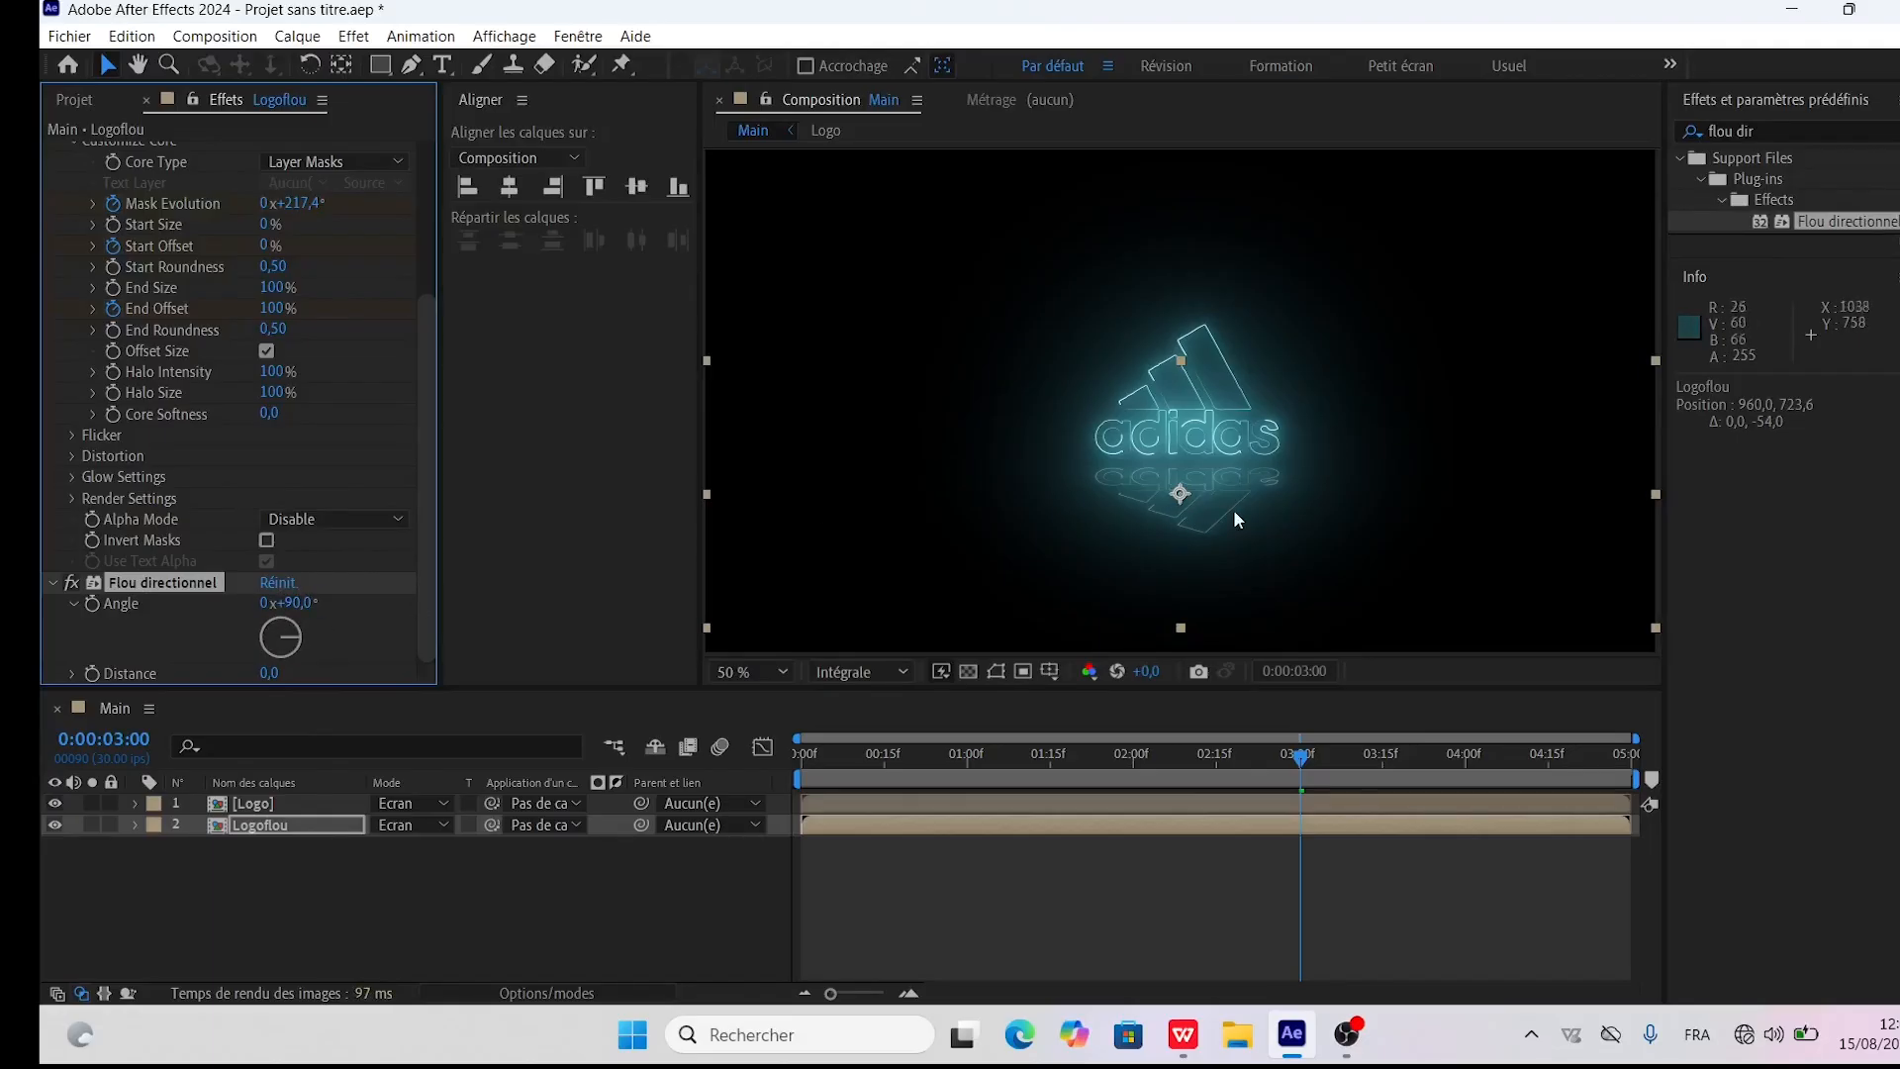
left_click(268, 673)
type("50")
key("Return")
left_click(227, 934)
left_click(284, 828)
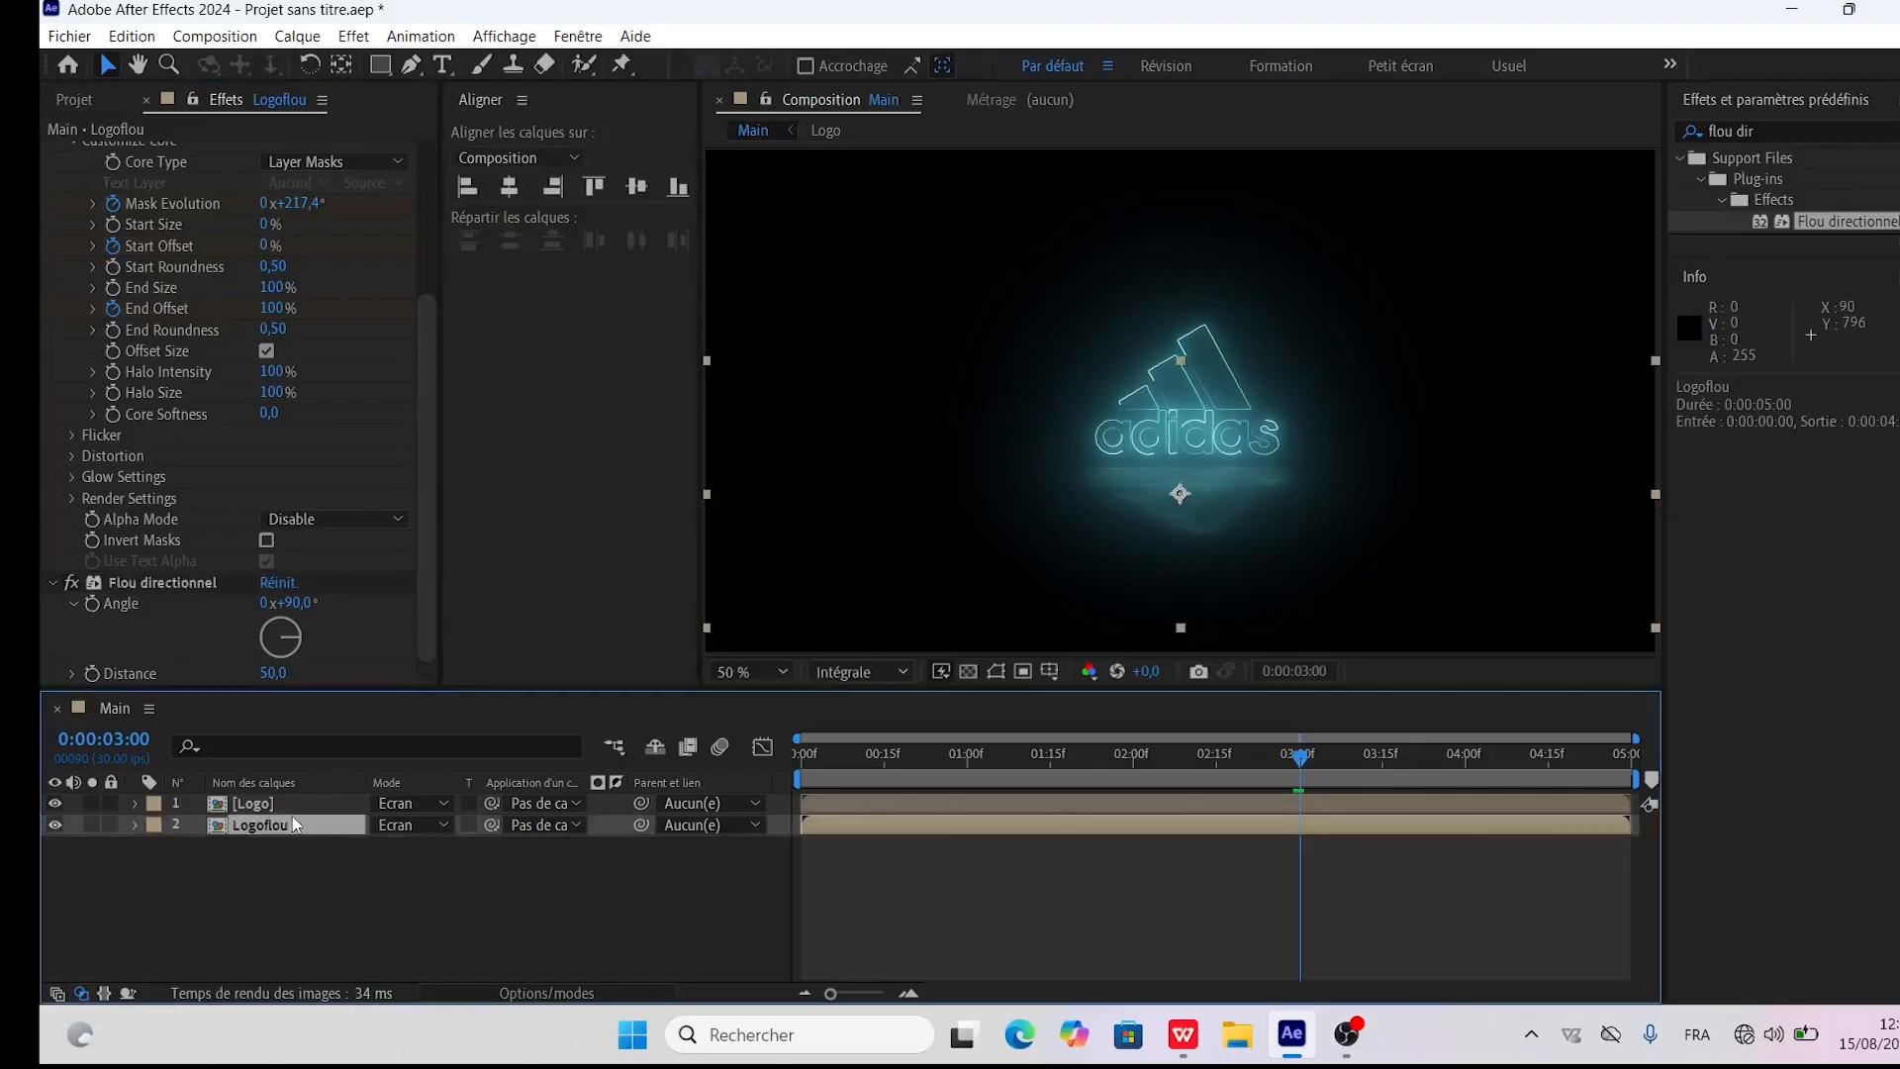
left_click(282, 889)
left_click(289, 824)
left_click(303, 890)
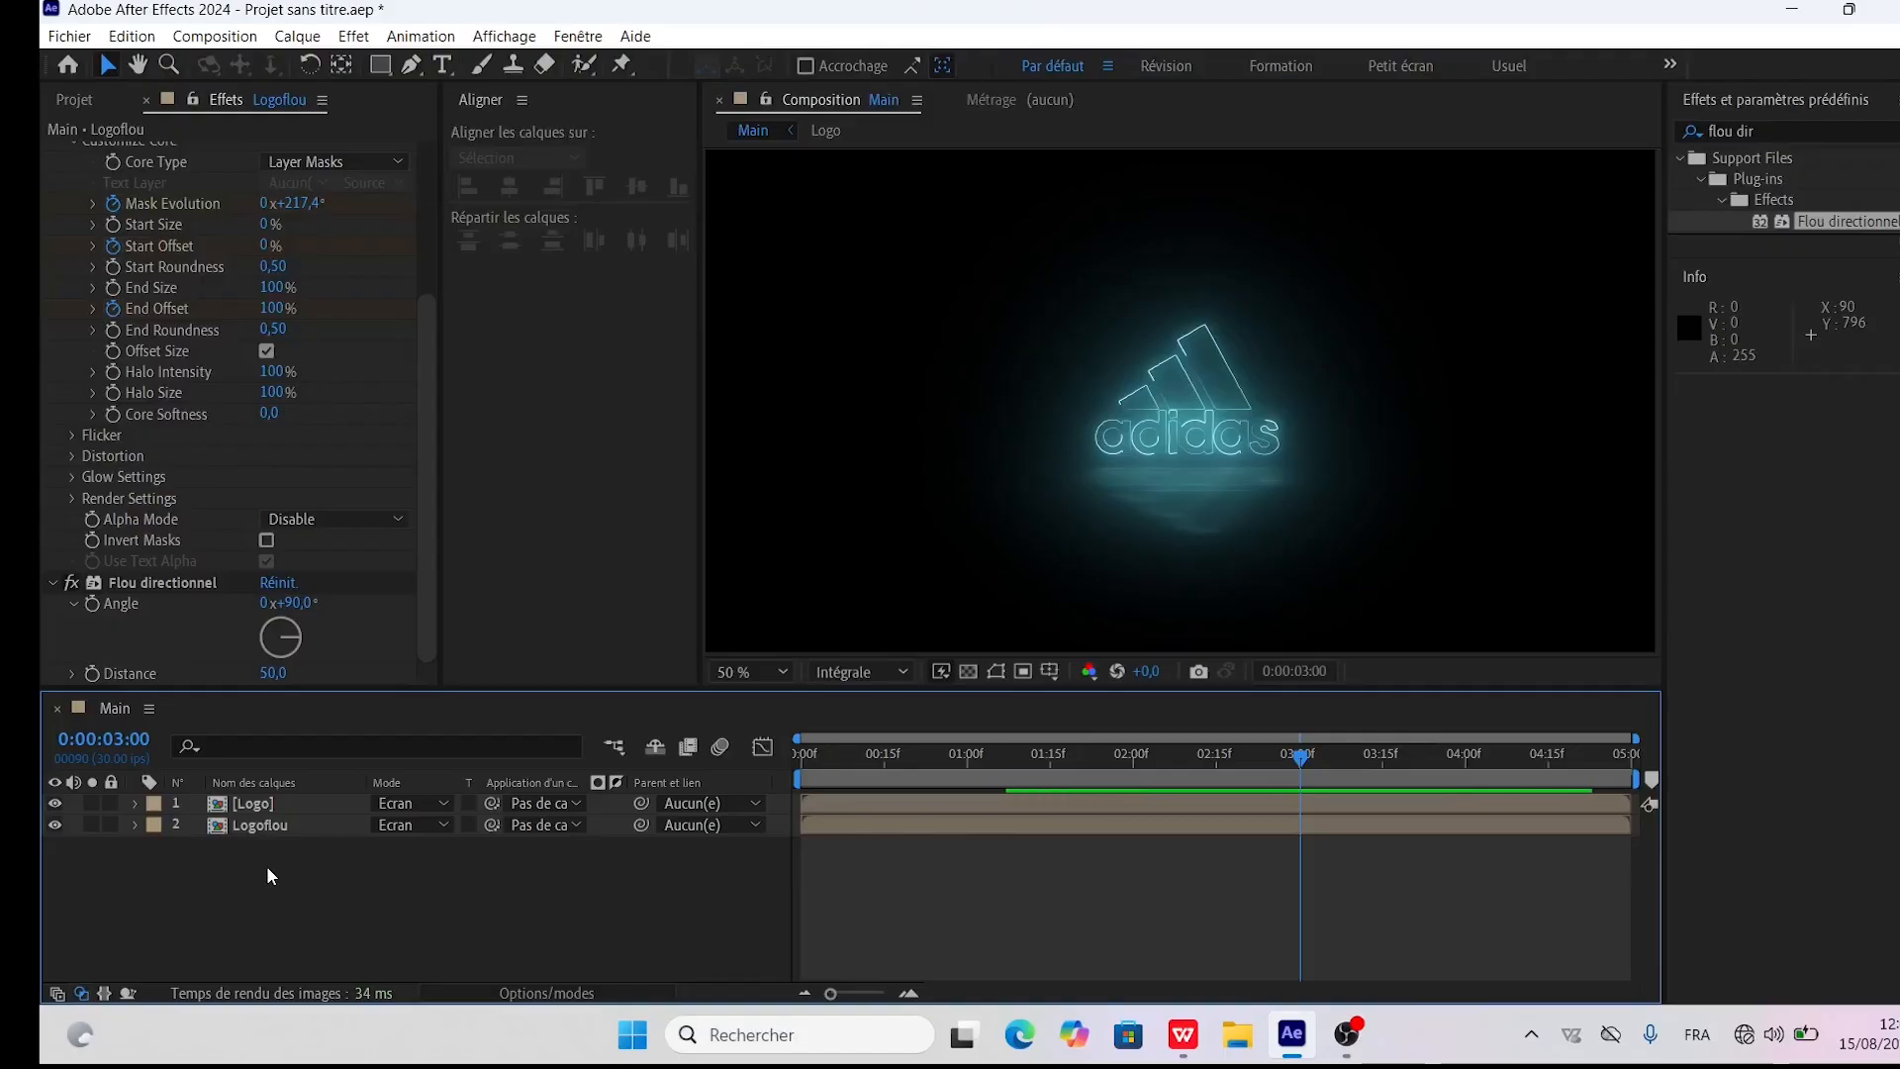
Create a black 1920 × 1080 px solid in the Main composition and apply the Bruit fractal (Fractal Noise) effect to it
key("ctrl+y")
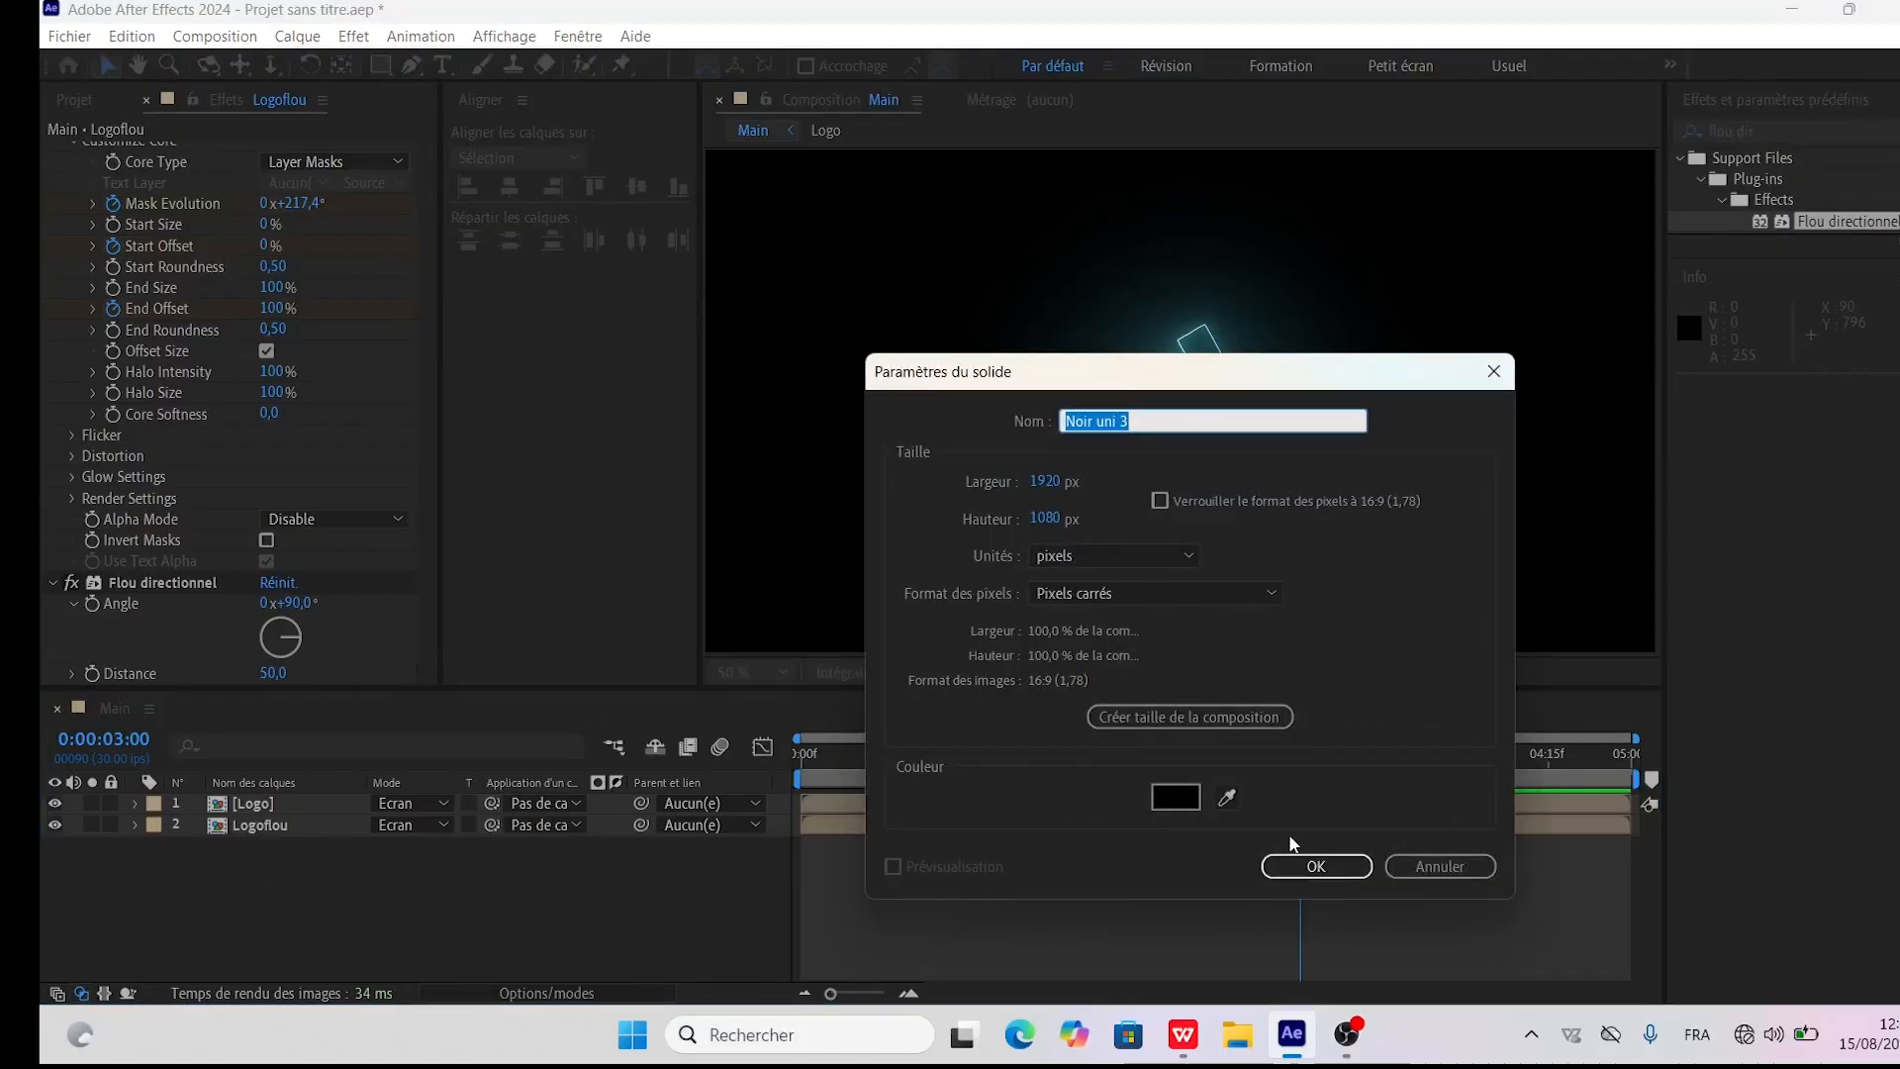
left_click(1311, 865)
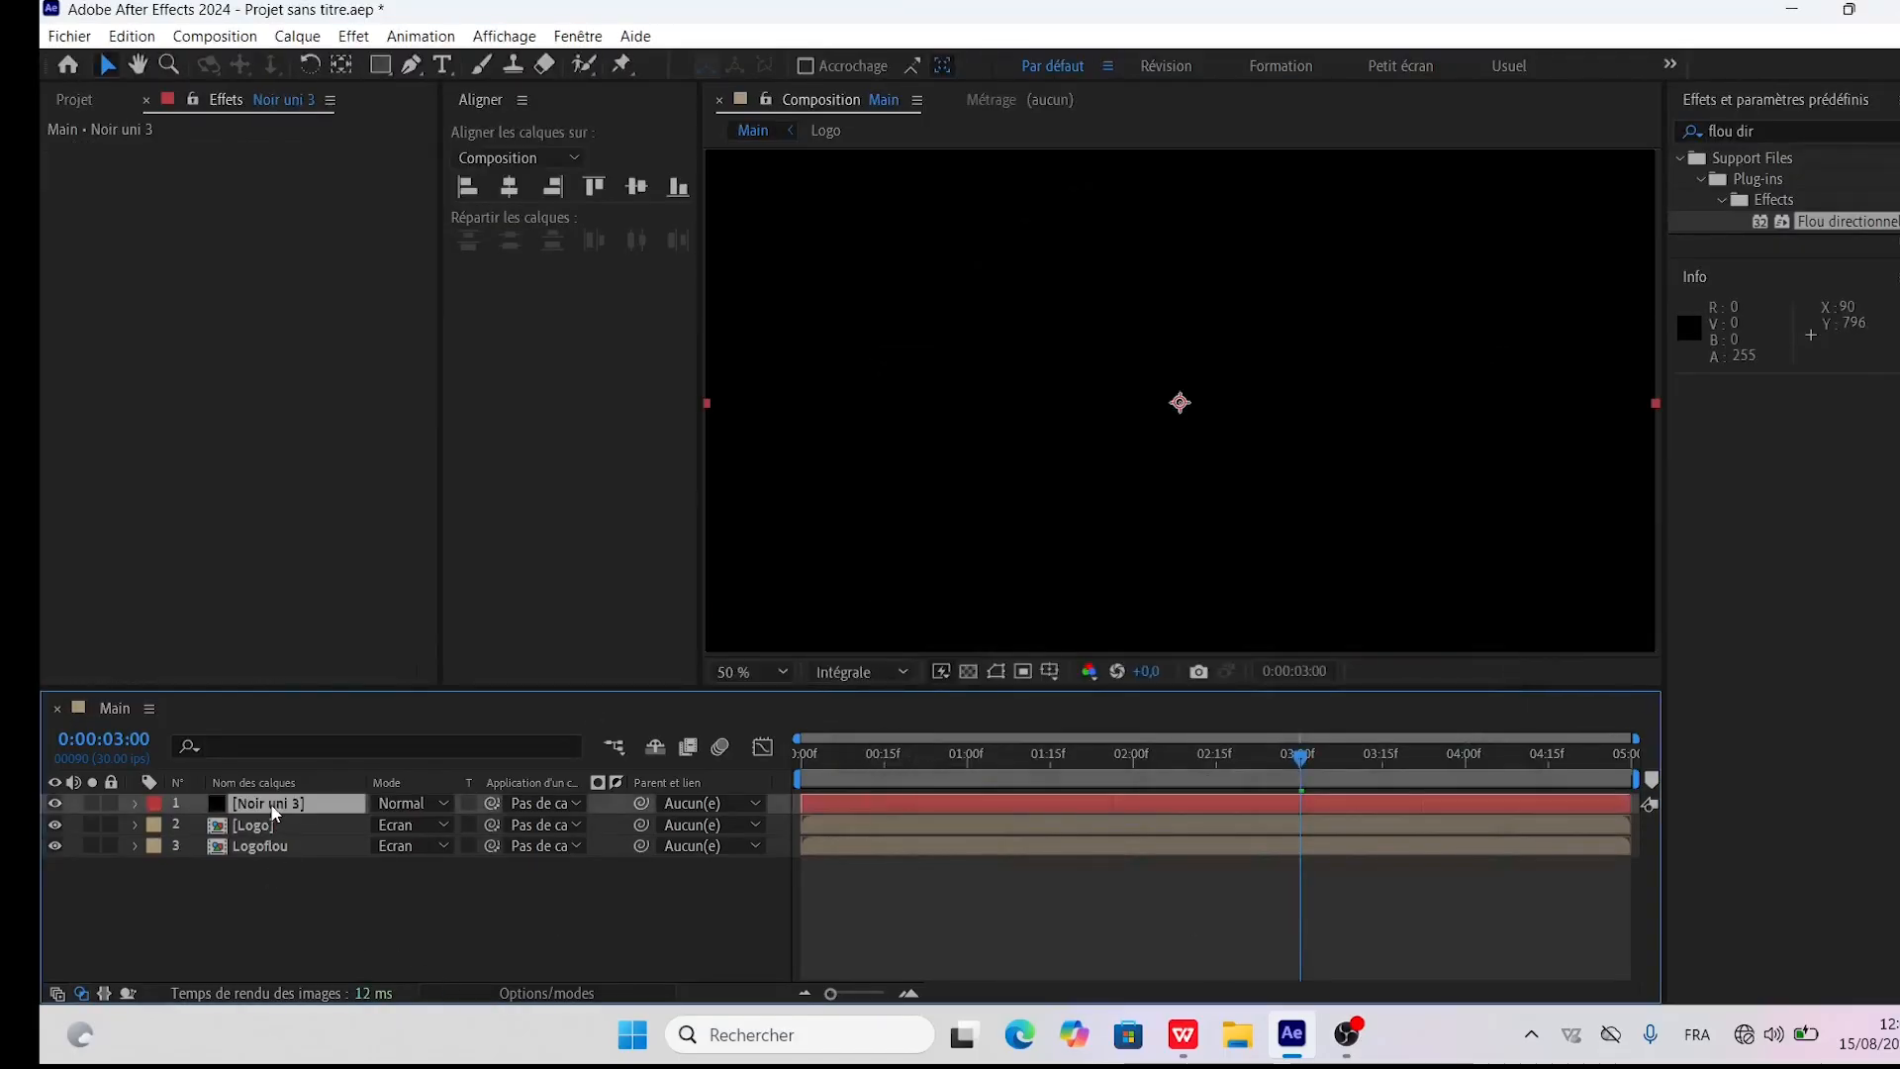
left_click(1760, 130)
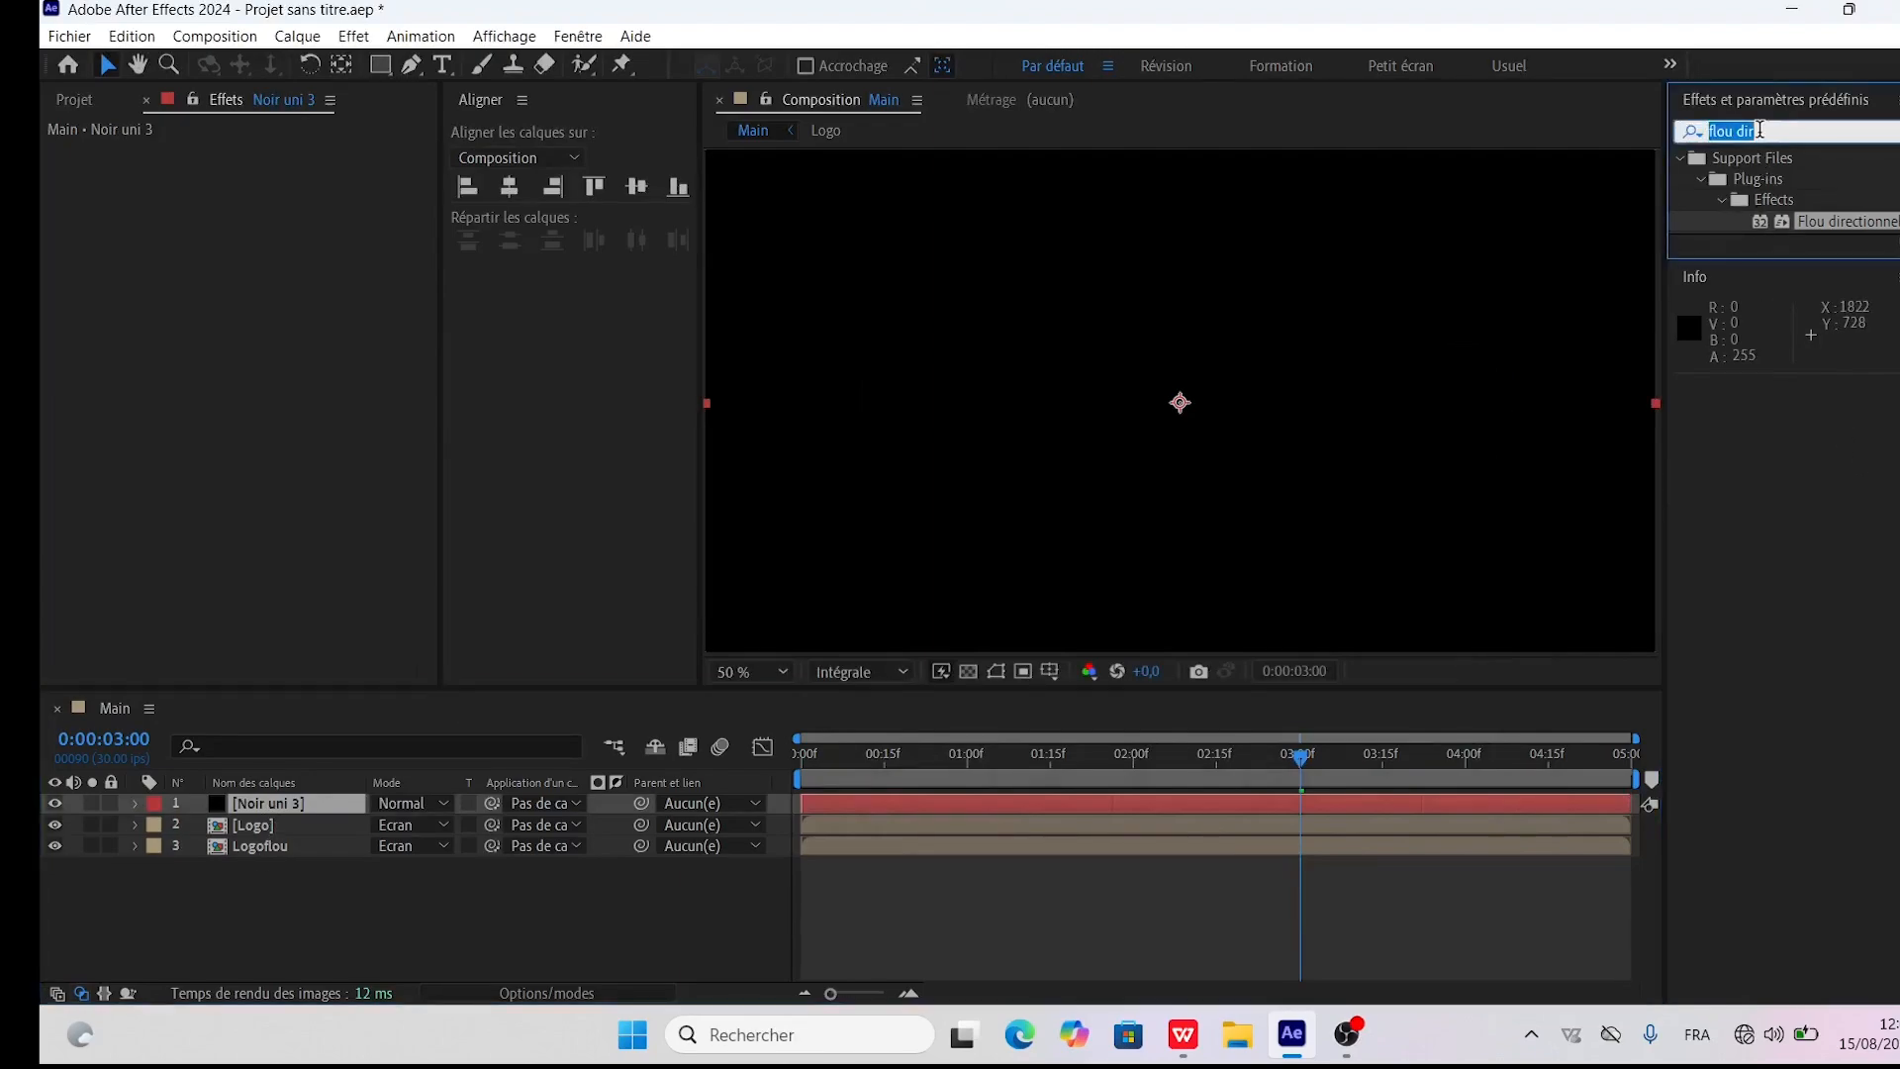
type("bruit")
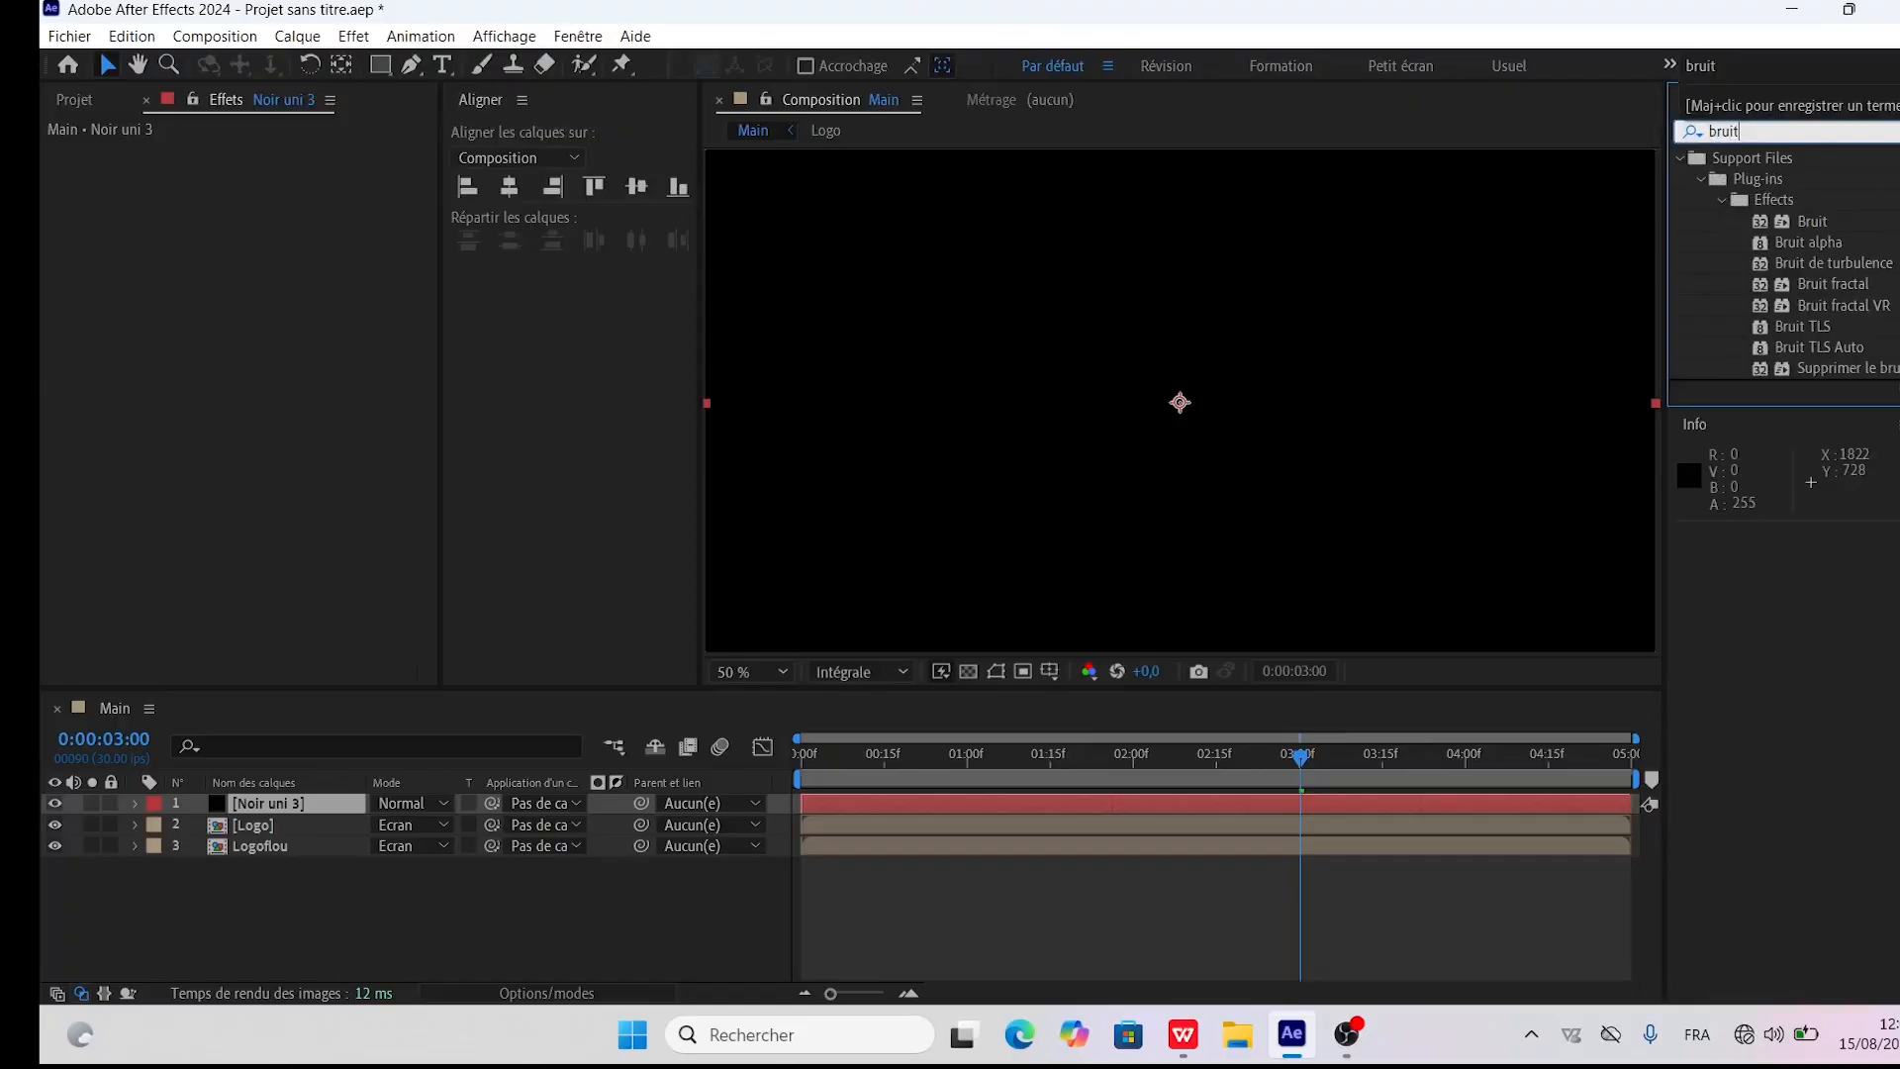
double_click(1831, 283)
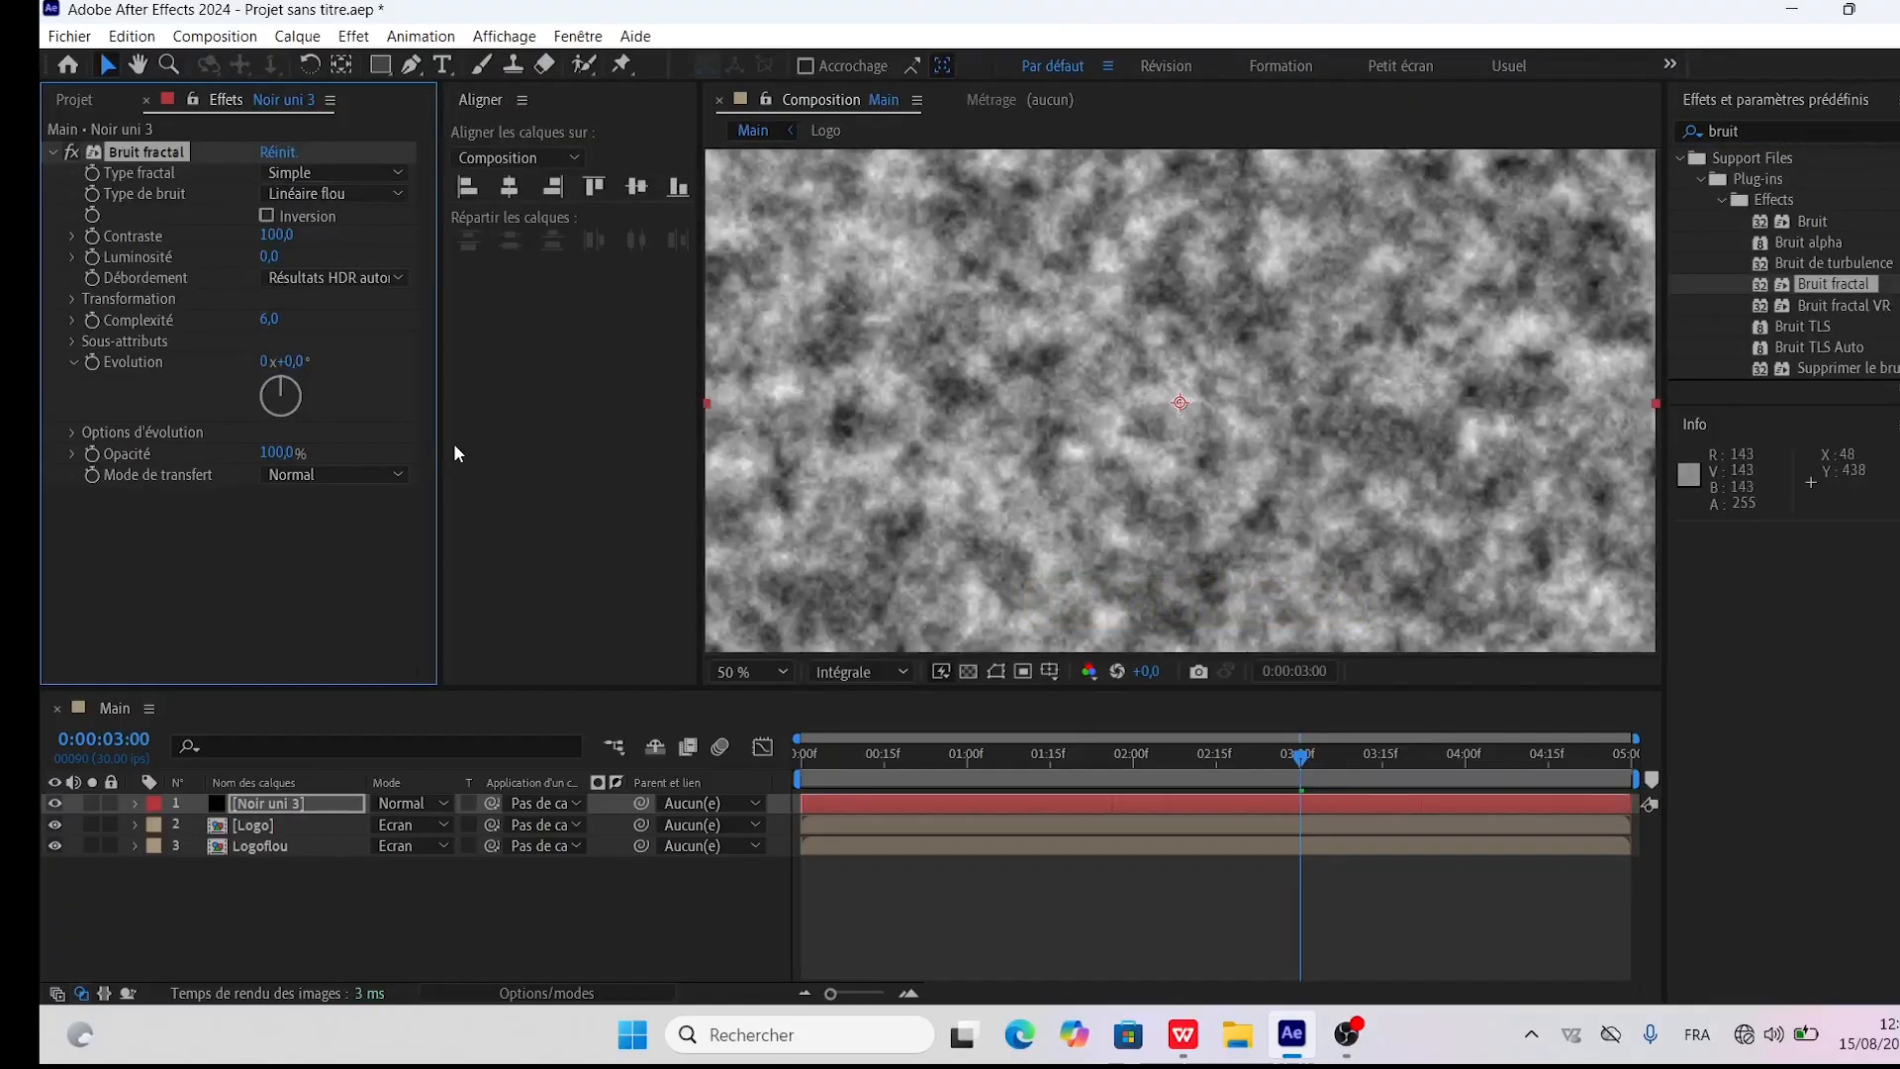
Set the fractal noise on the black solid to noise type Bloc with a contrast of 200
left_click(373, 193)
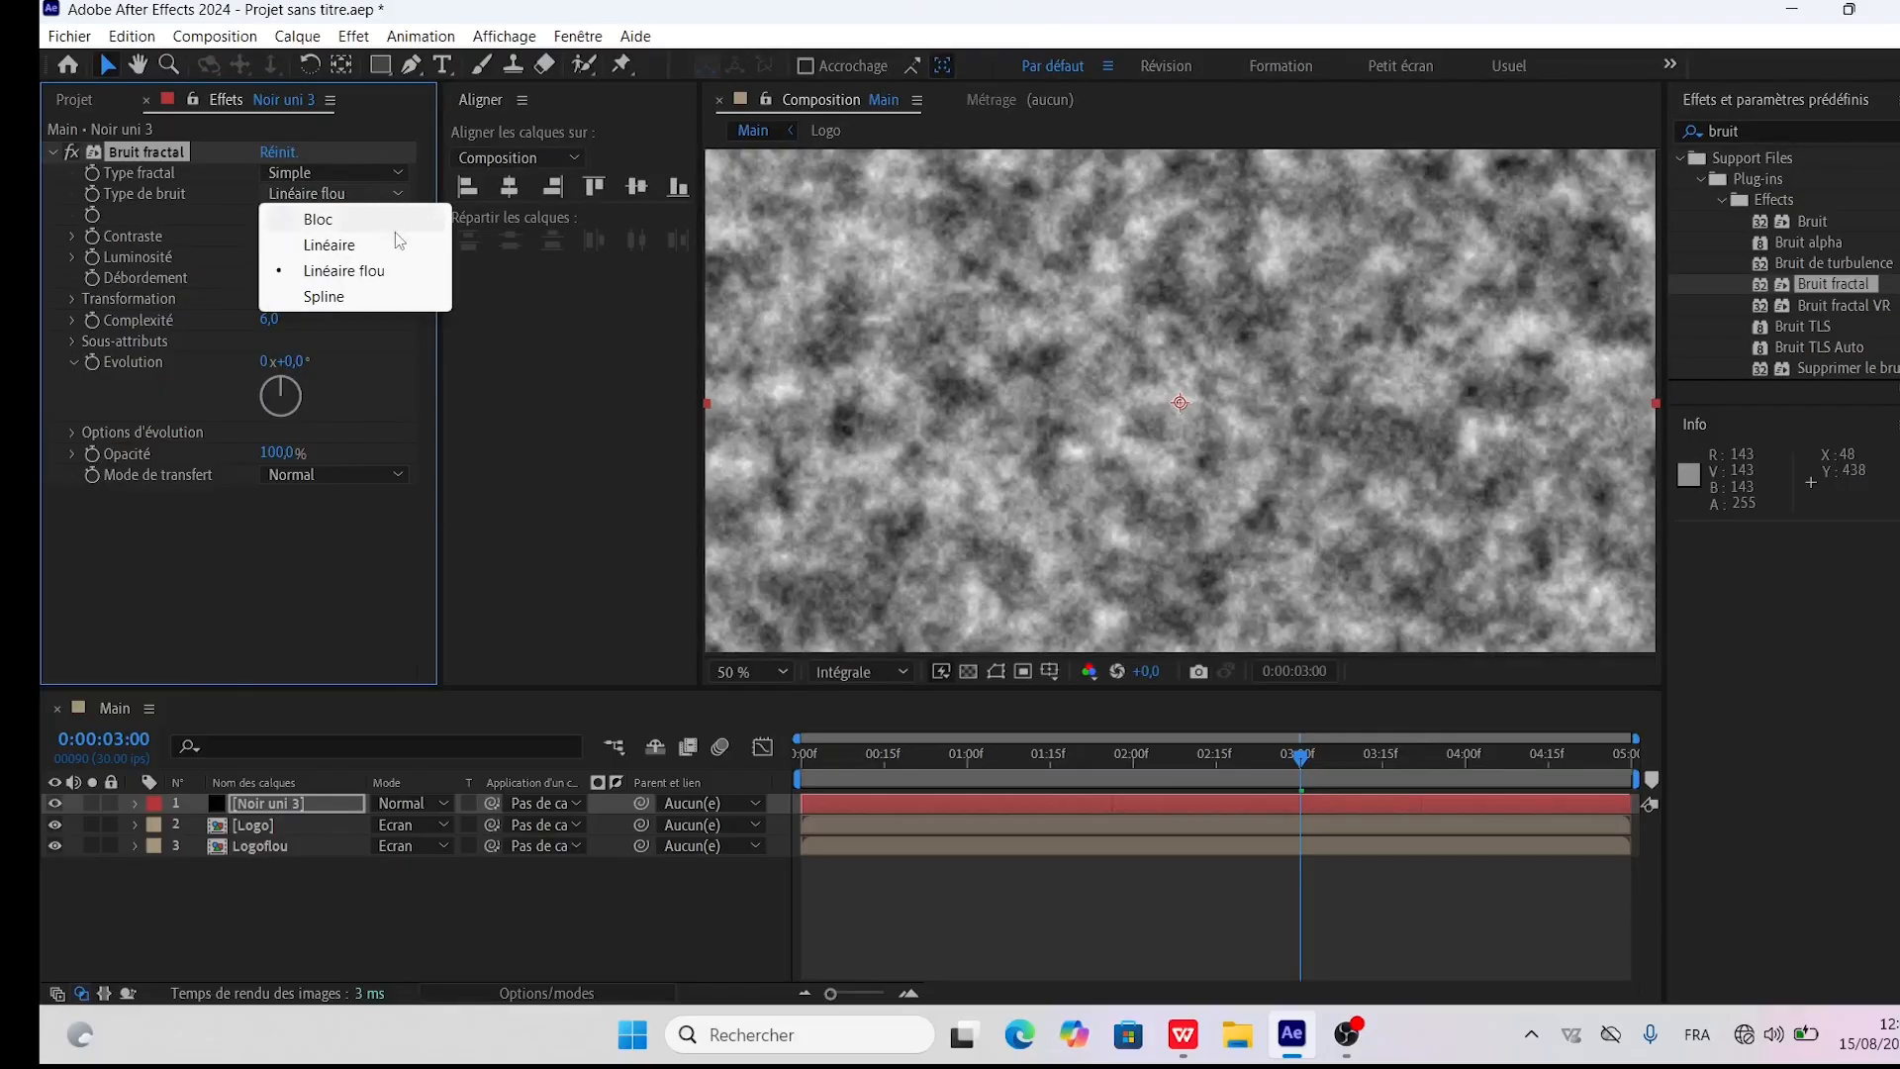
left_click(337, 219)
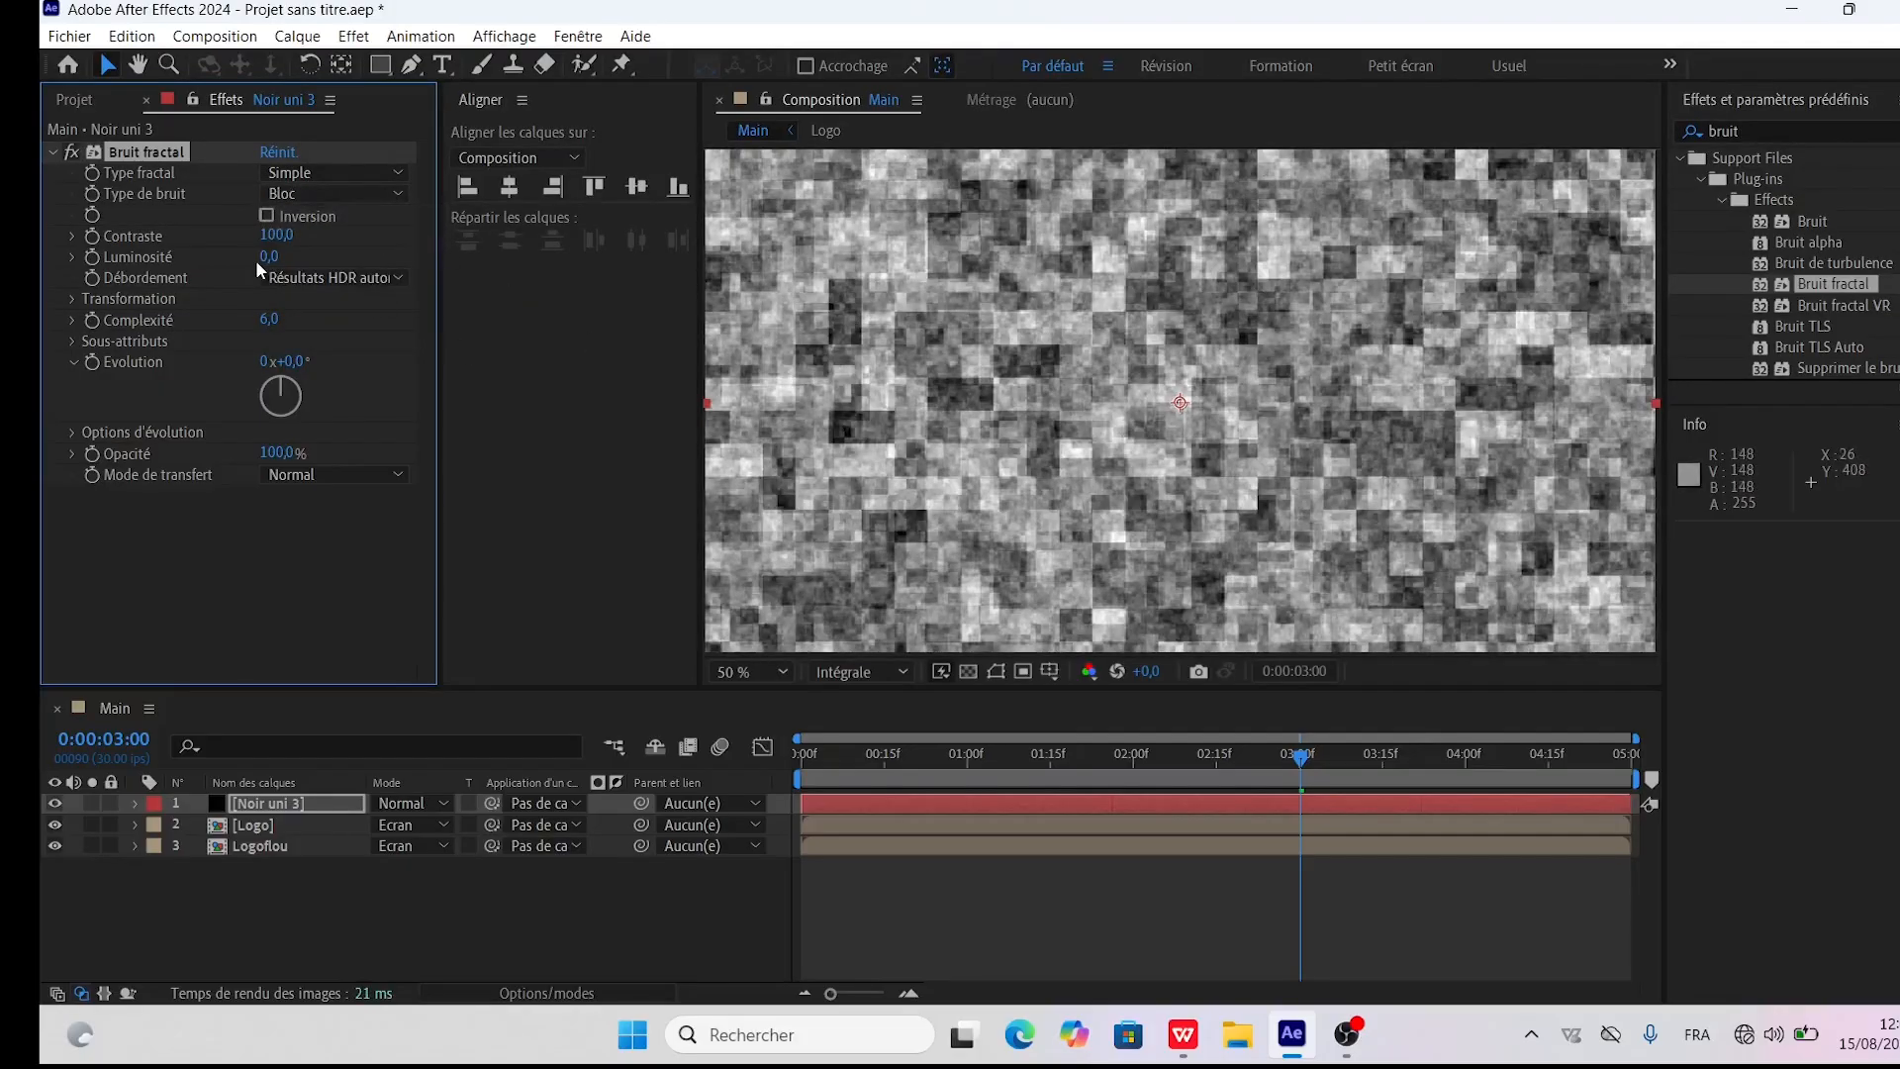
left_click(276, 234)
type("200")
key("Return")
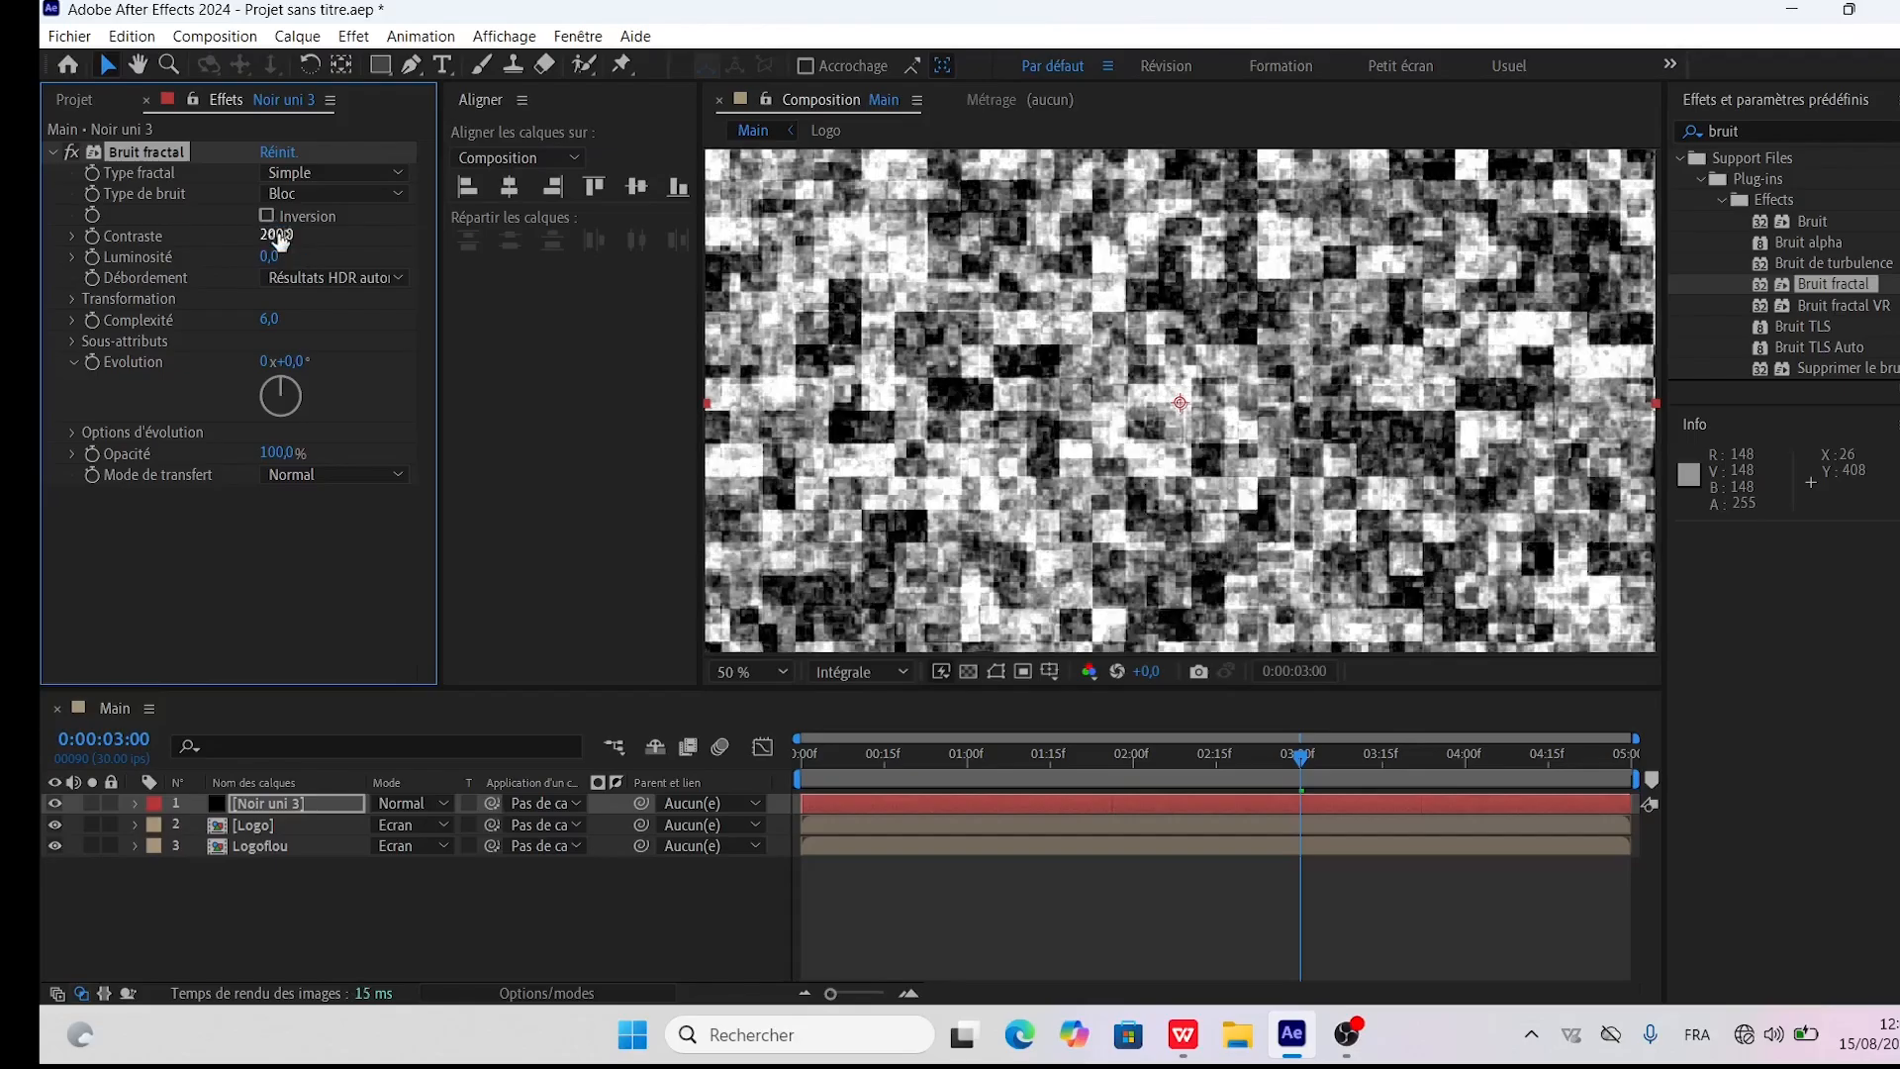
Set the fractal noise's brightness (Luminosité) to -25 and its complexity to 3
left_click(269, 257)
type("-25")
key("Return")
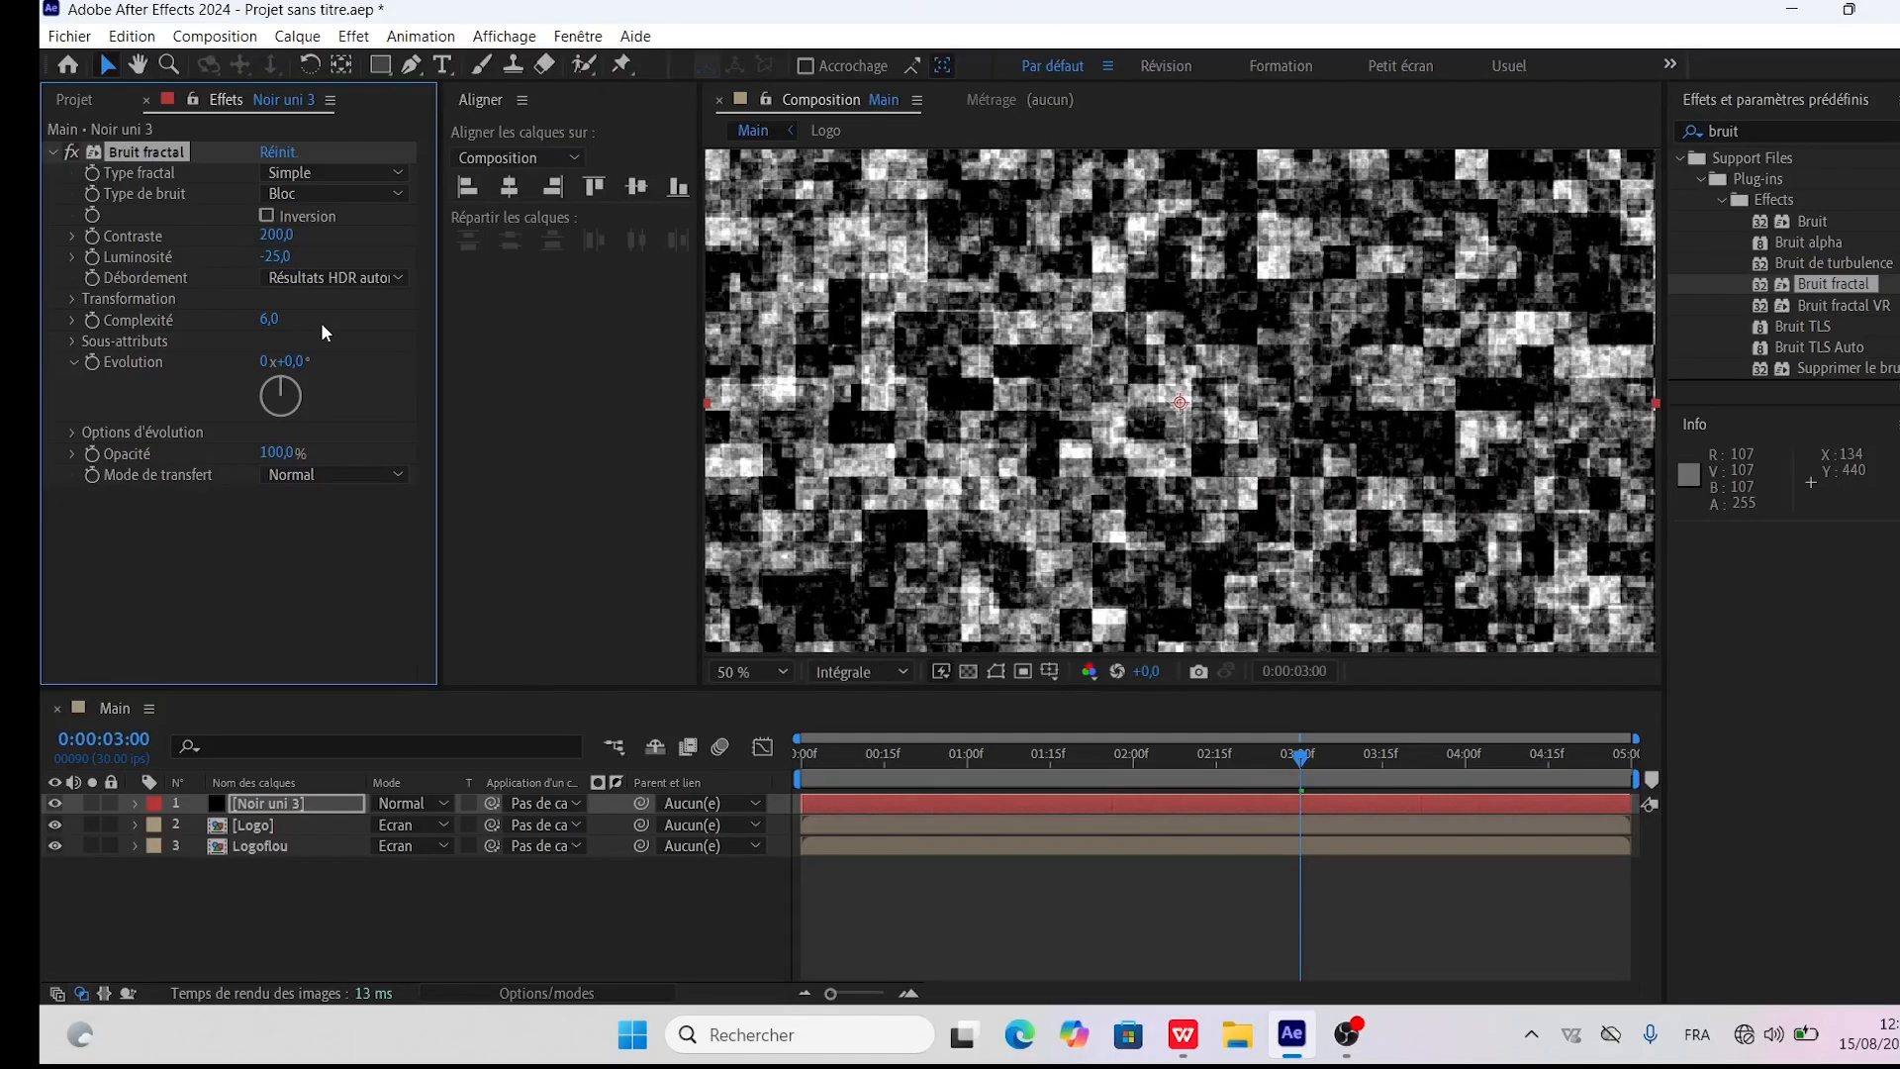
left_click(268, 320)
key("Return")
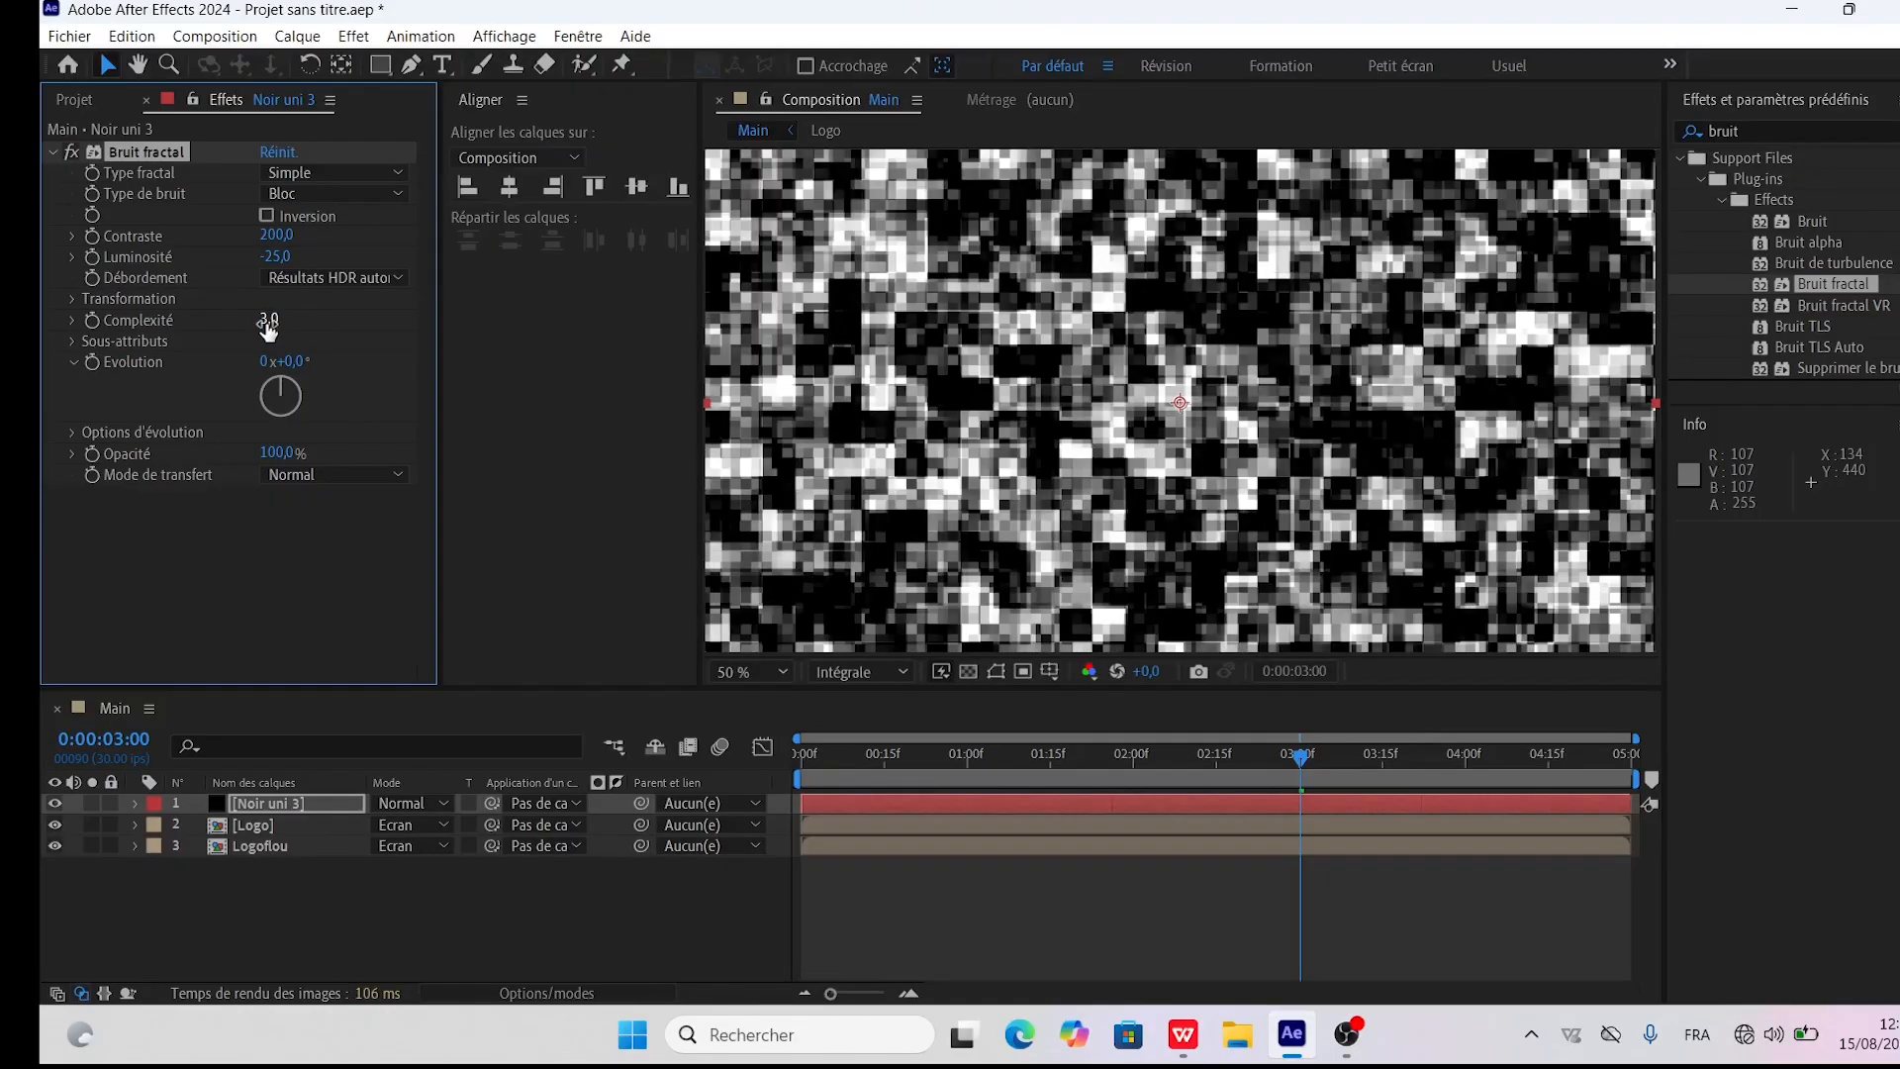
Set the uniform scale in the fractal noise's Transformation settings to 75
left_click(74, 297)
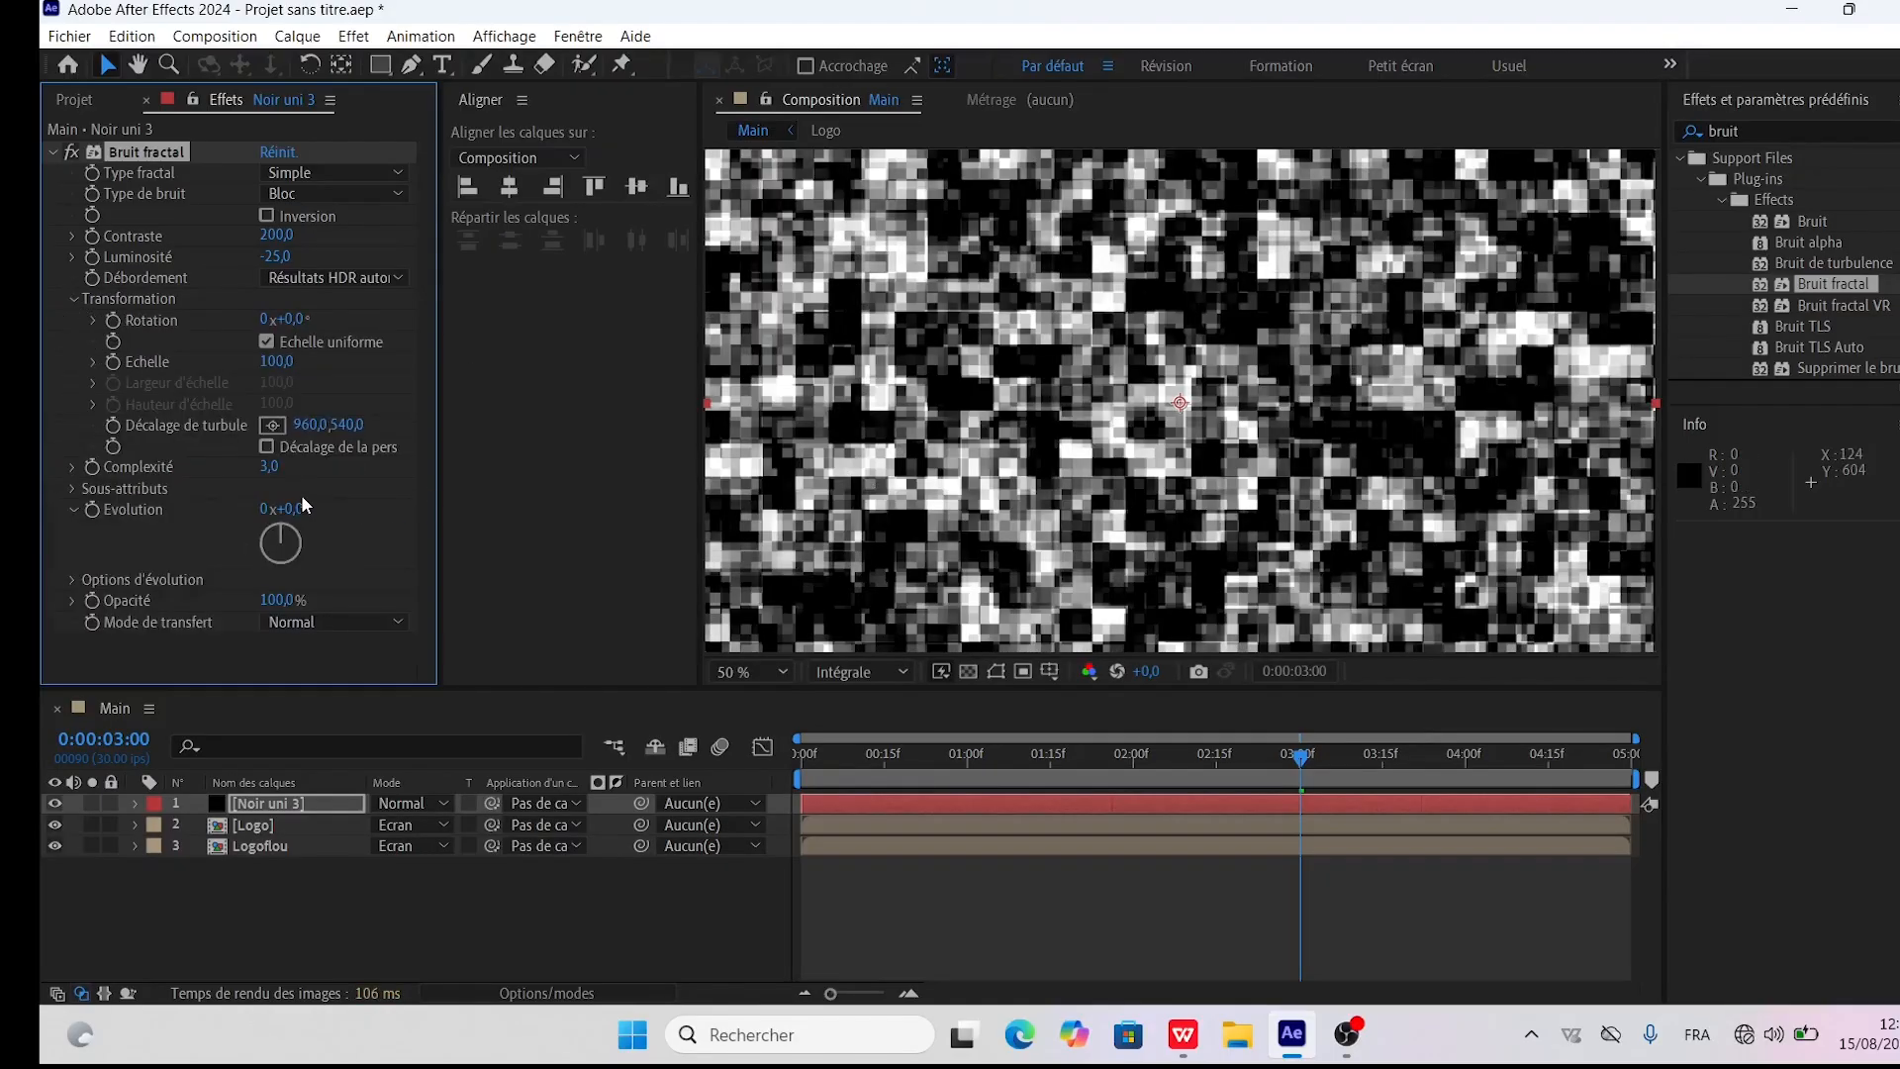
left_click(275, 363)
type("75")
key("Return")
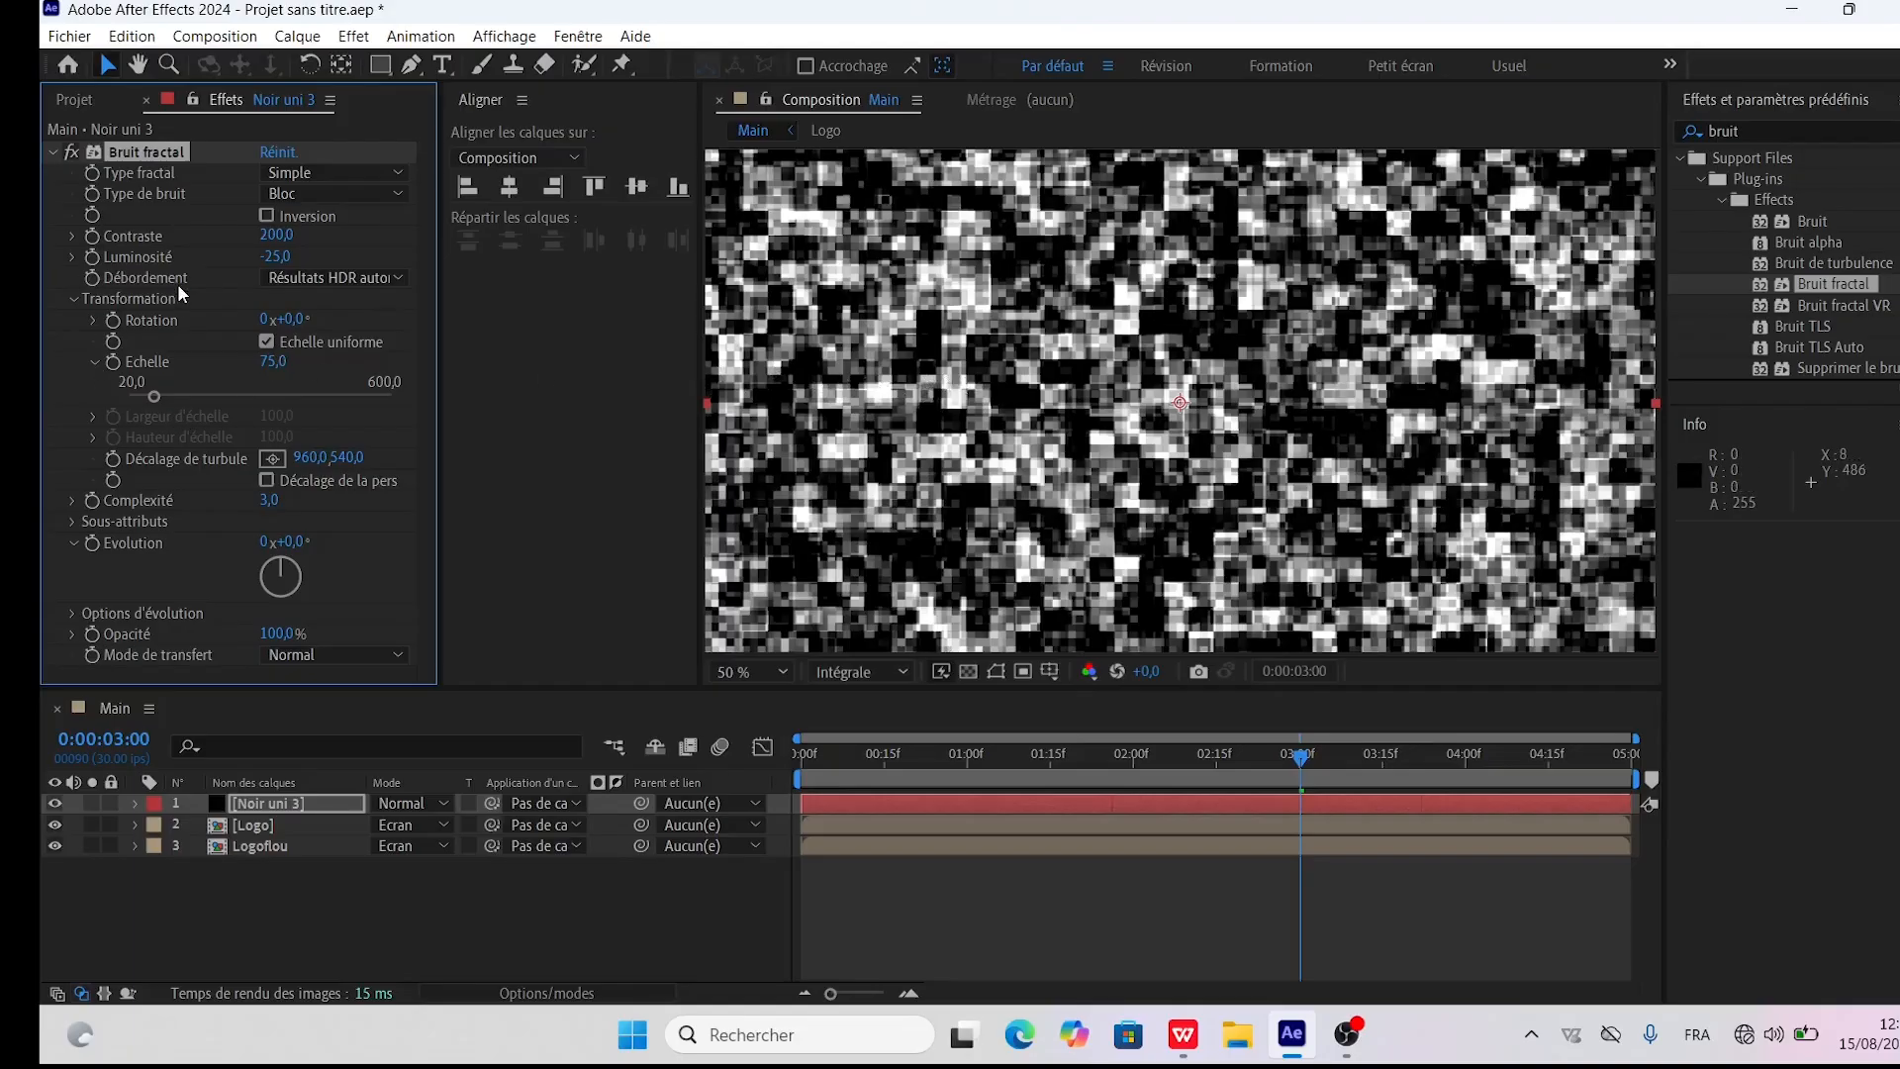
Move the fractal noise solid below the Logo and Logoflou layers in the layer stack
left_click(238, 809)
left_click_drag(277, 809, 281, 881)
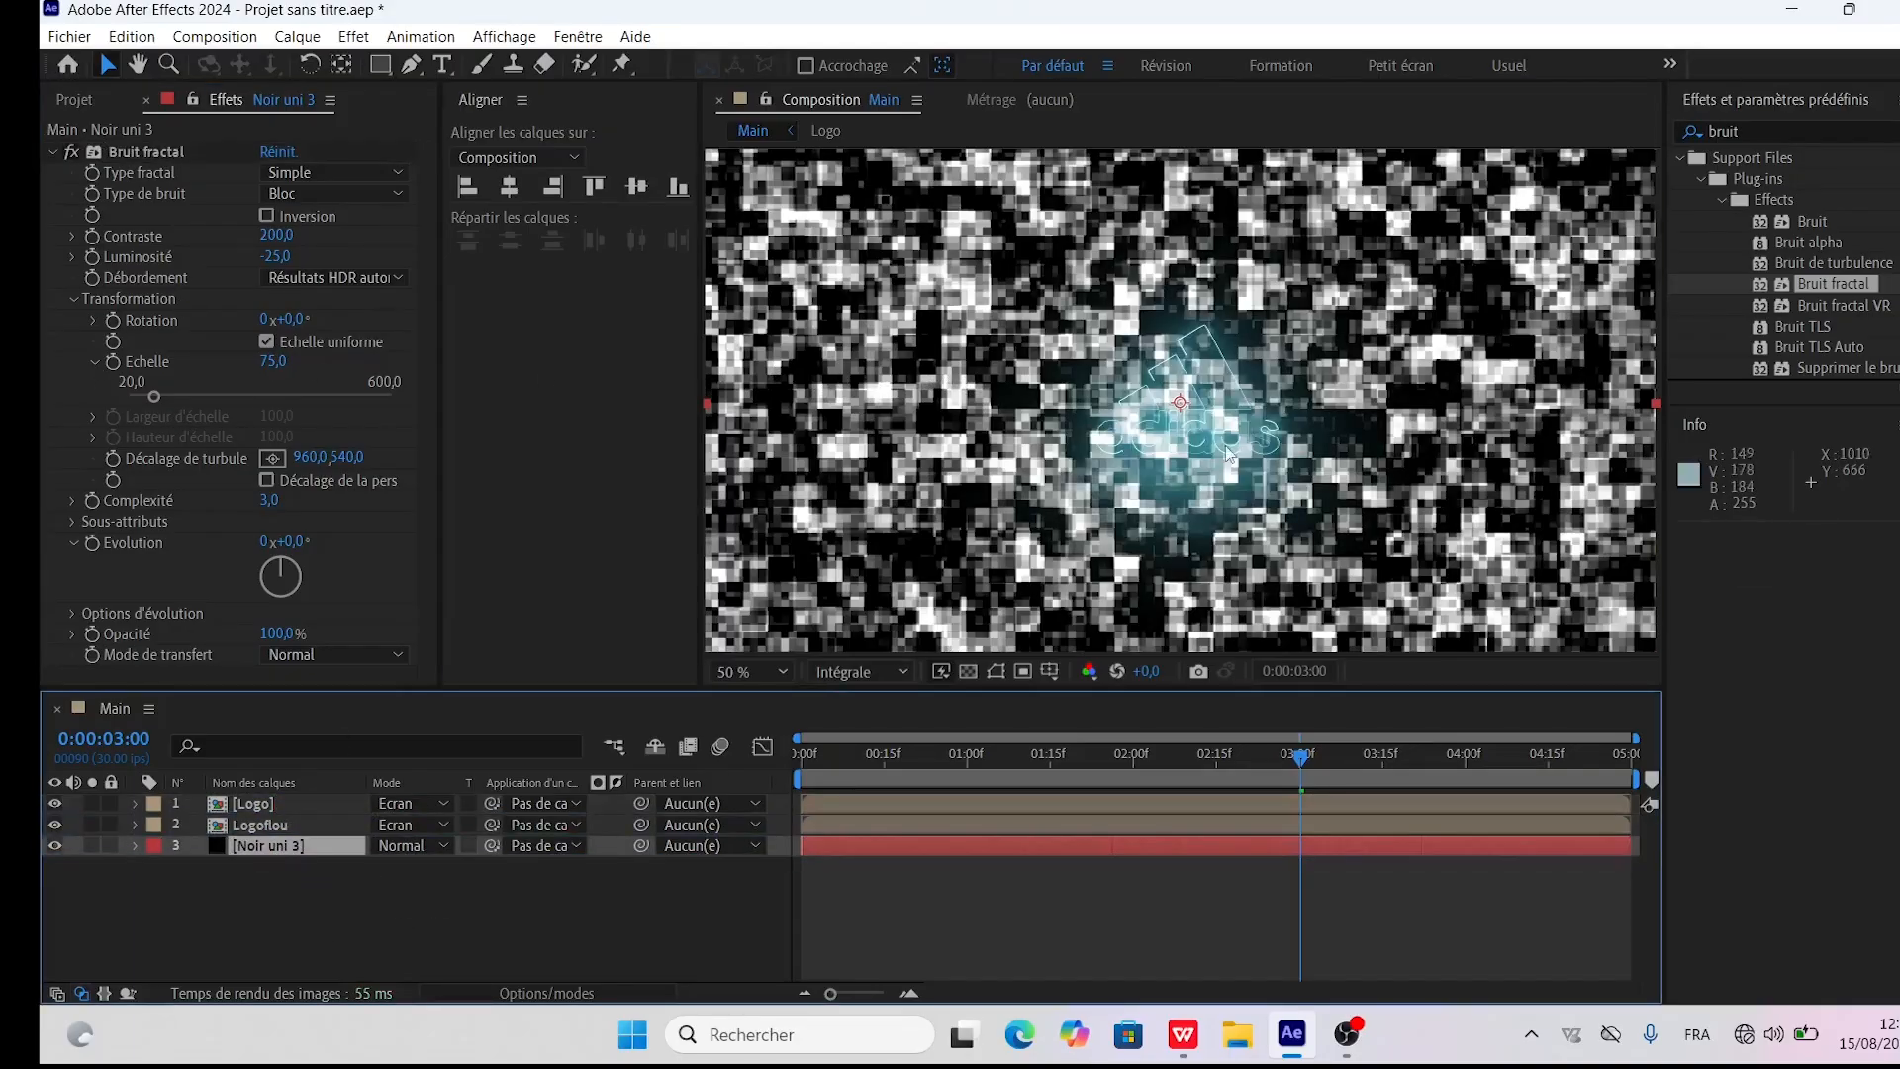
left_click(286, 901)
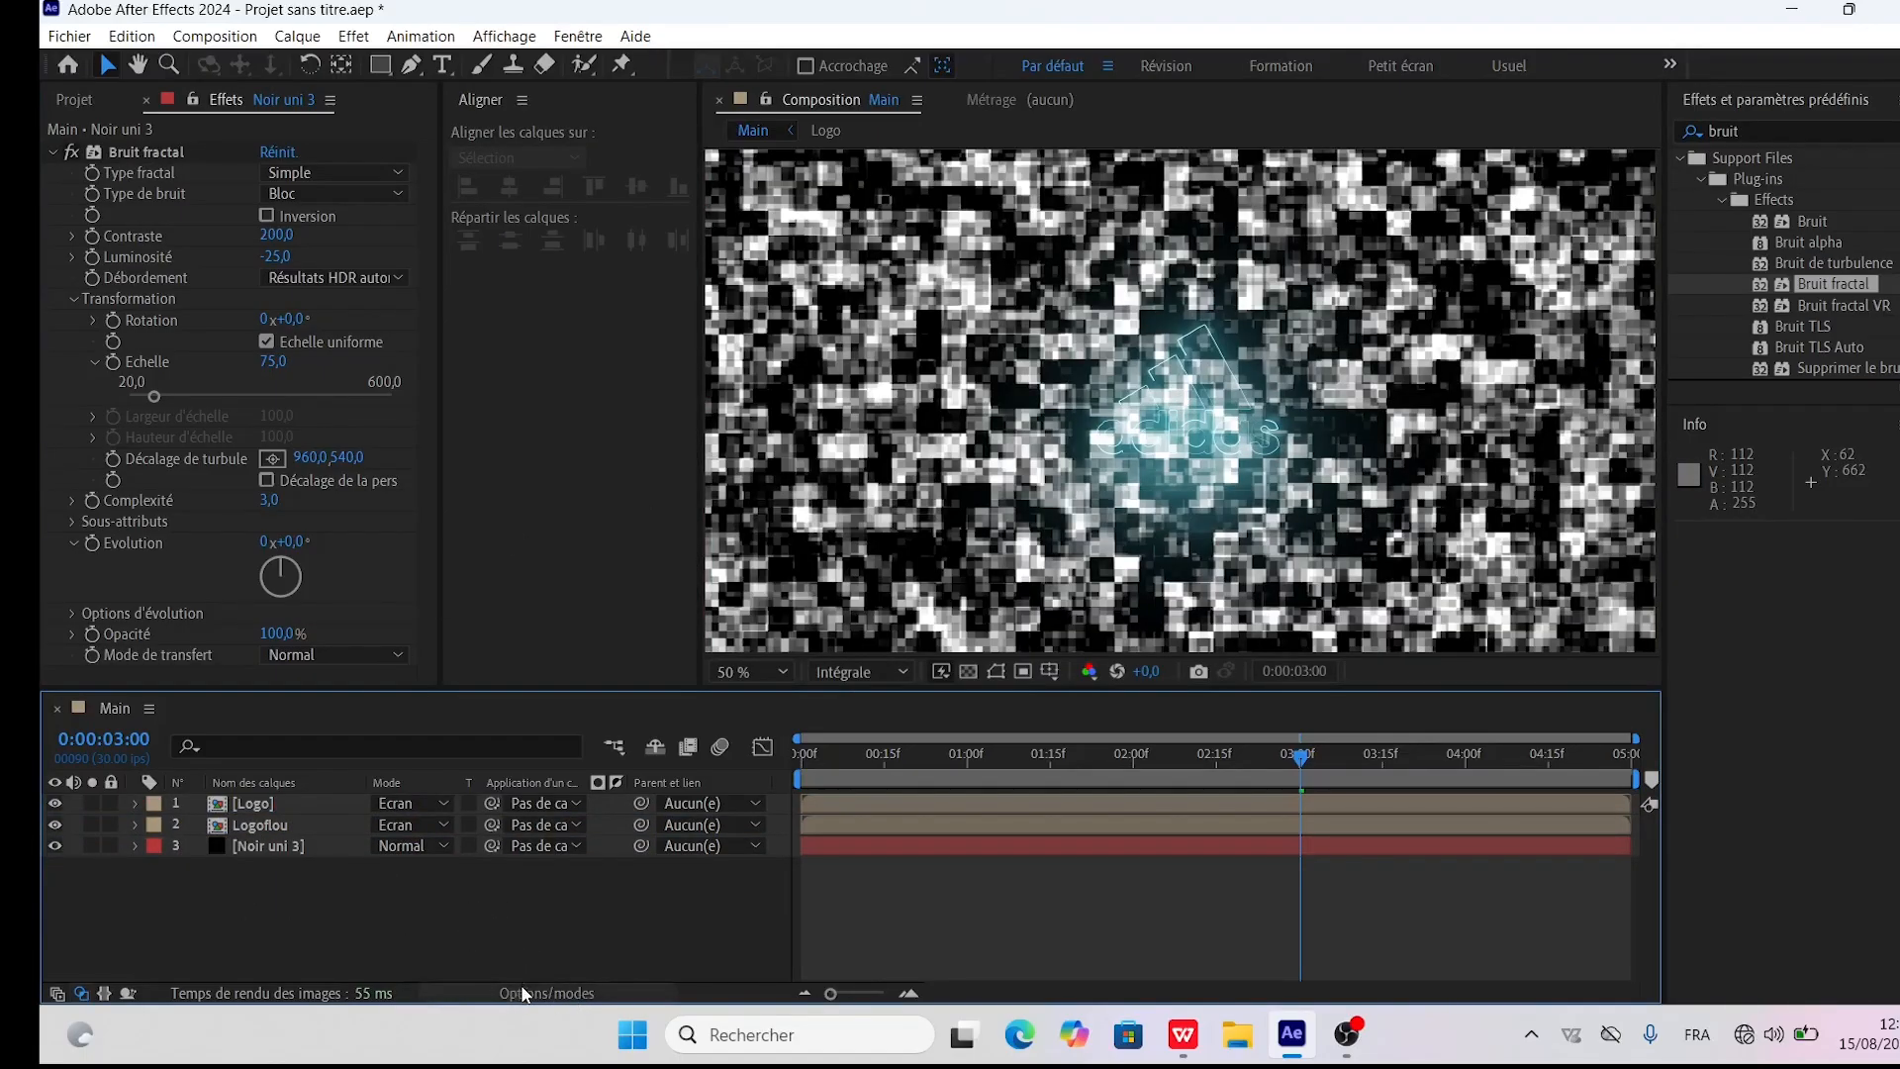
Make the noise solid a 3D layer and set its X rotation to 90° so it lies flat
left_click(564, 993)
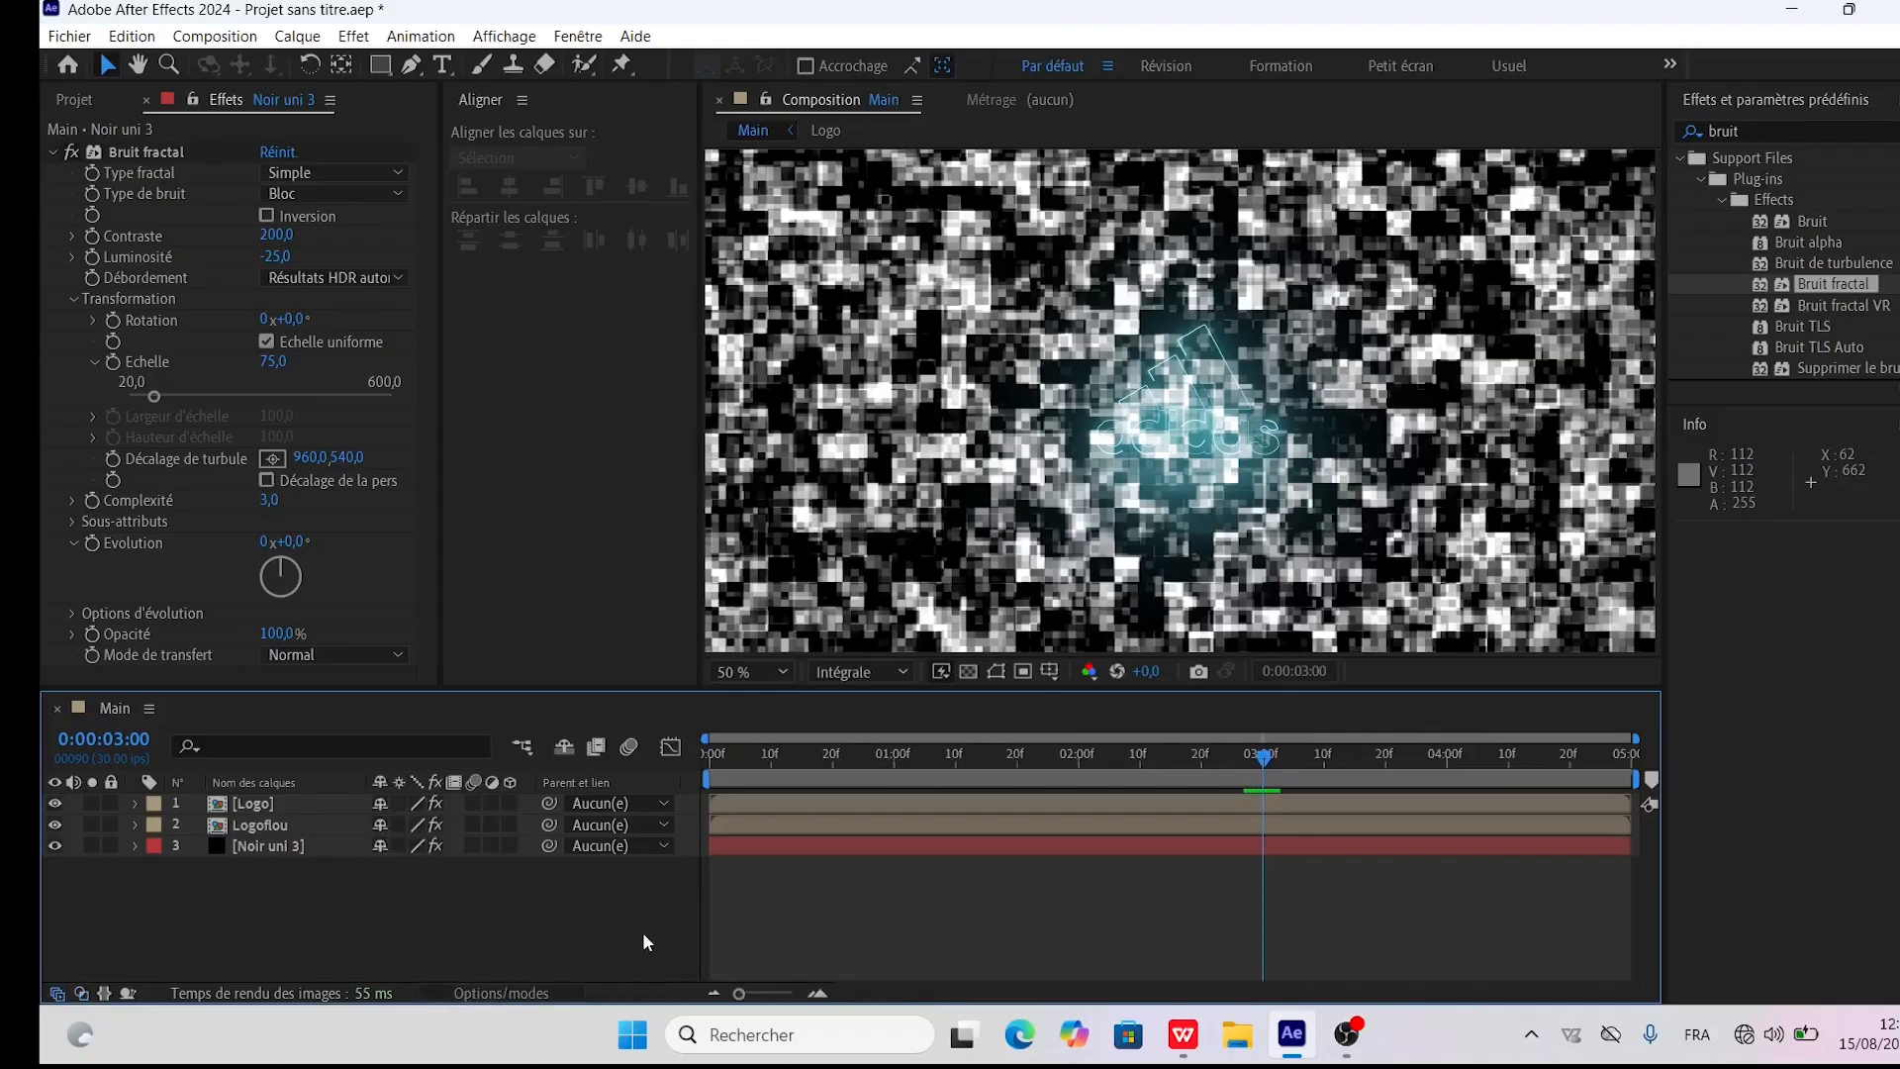
left_click(272, 844)
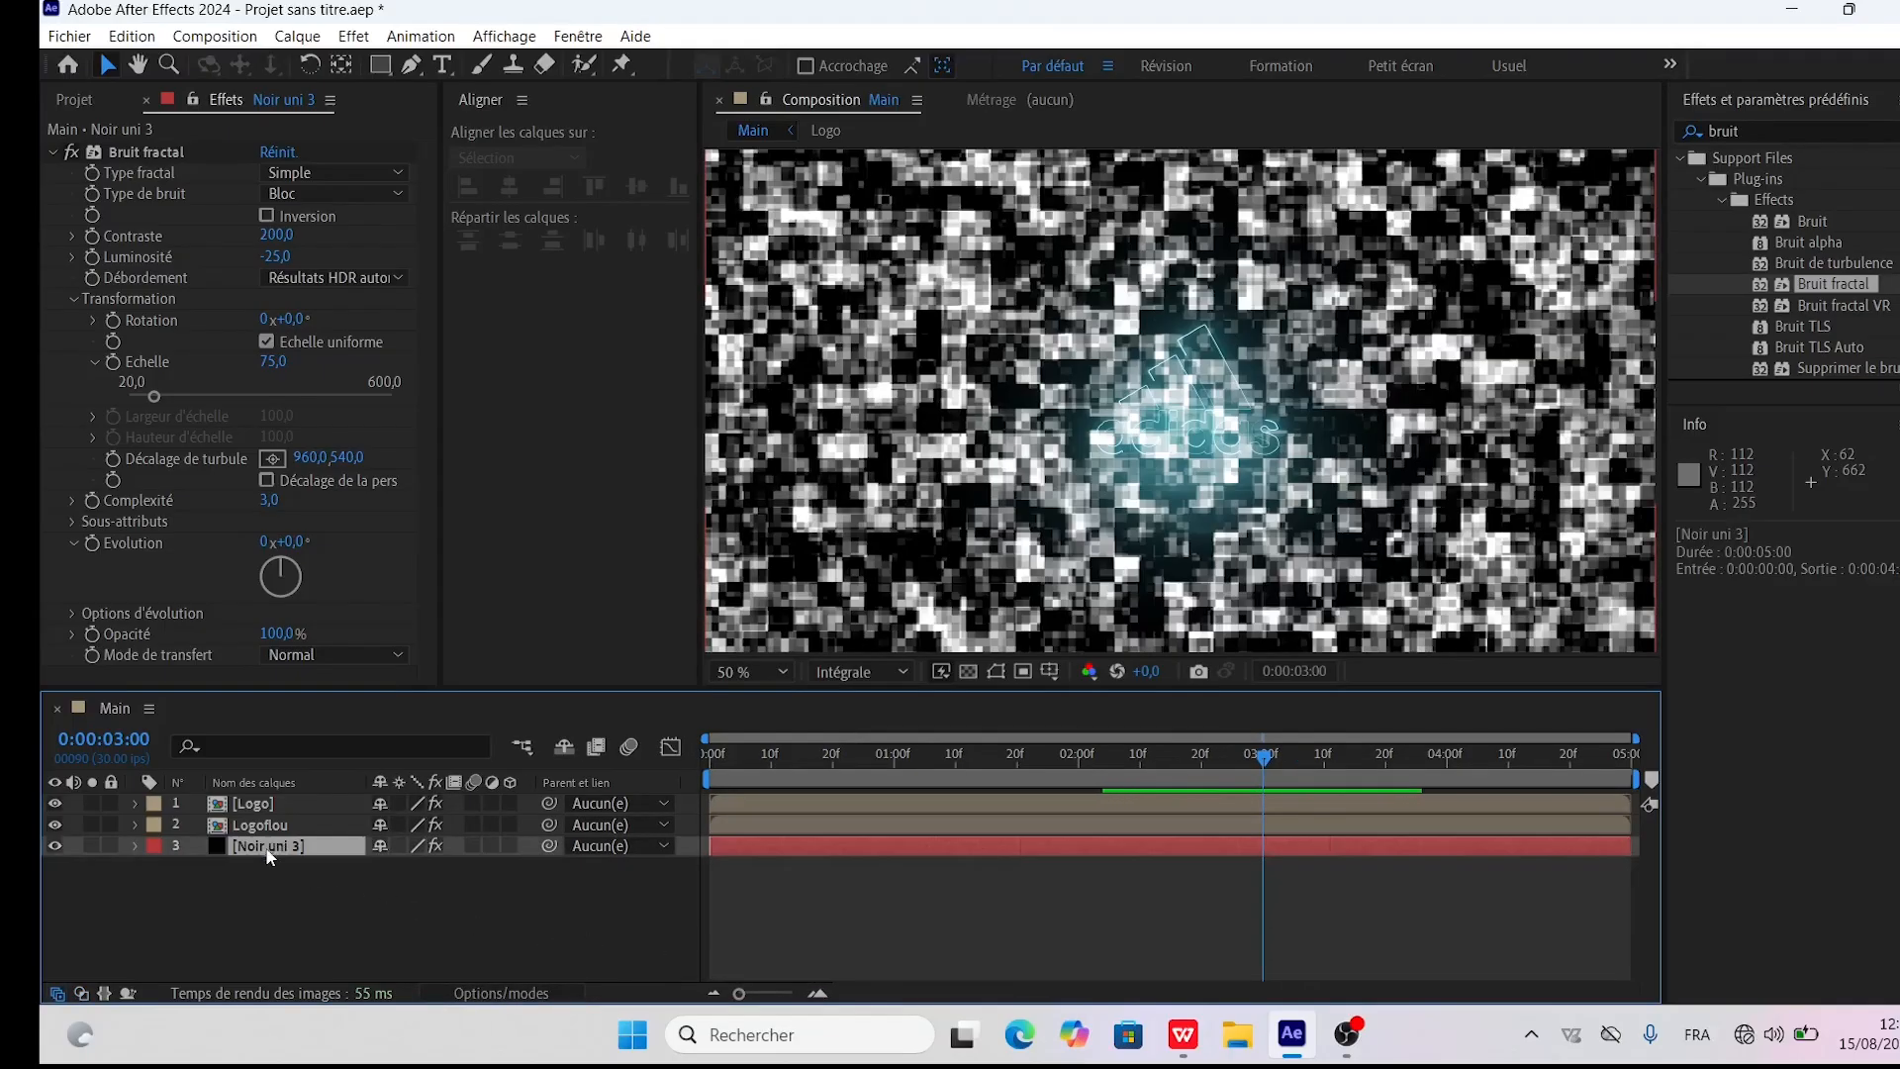
left_click(508, 846)
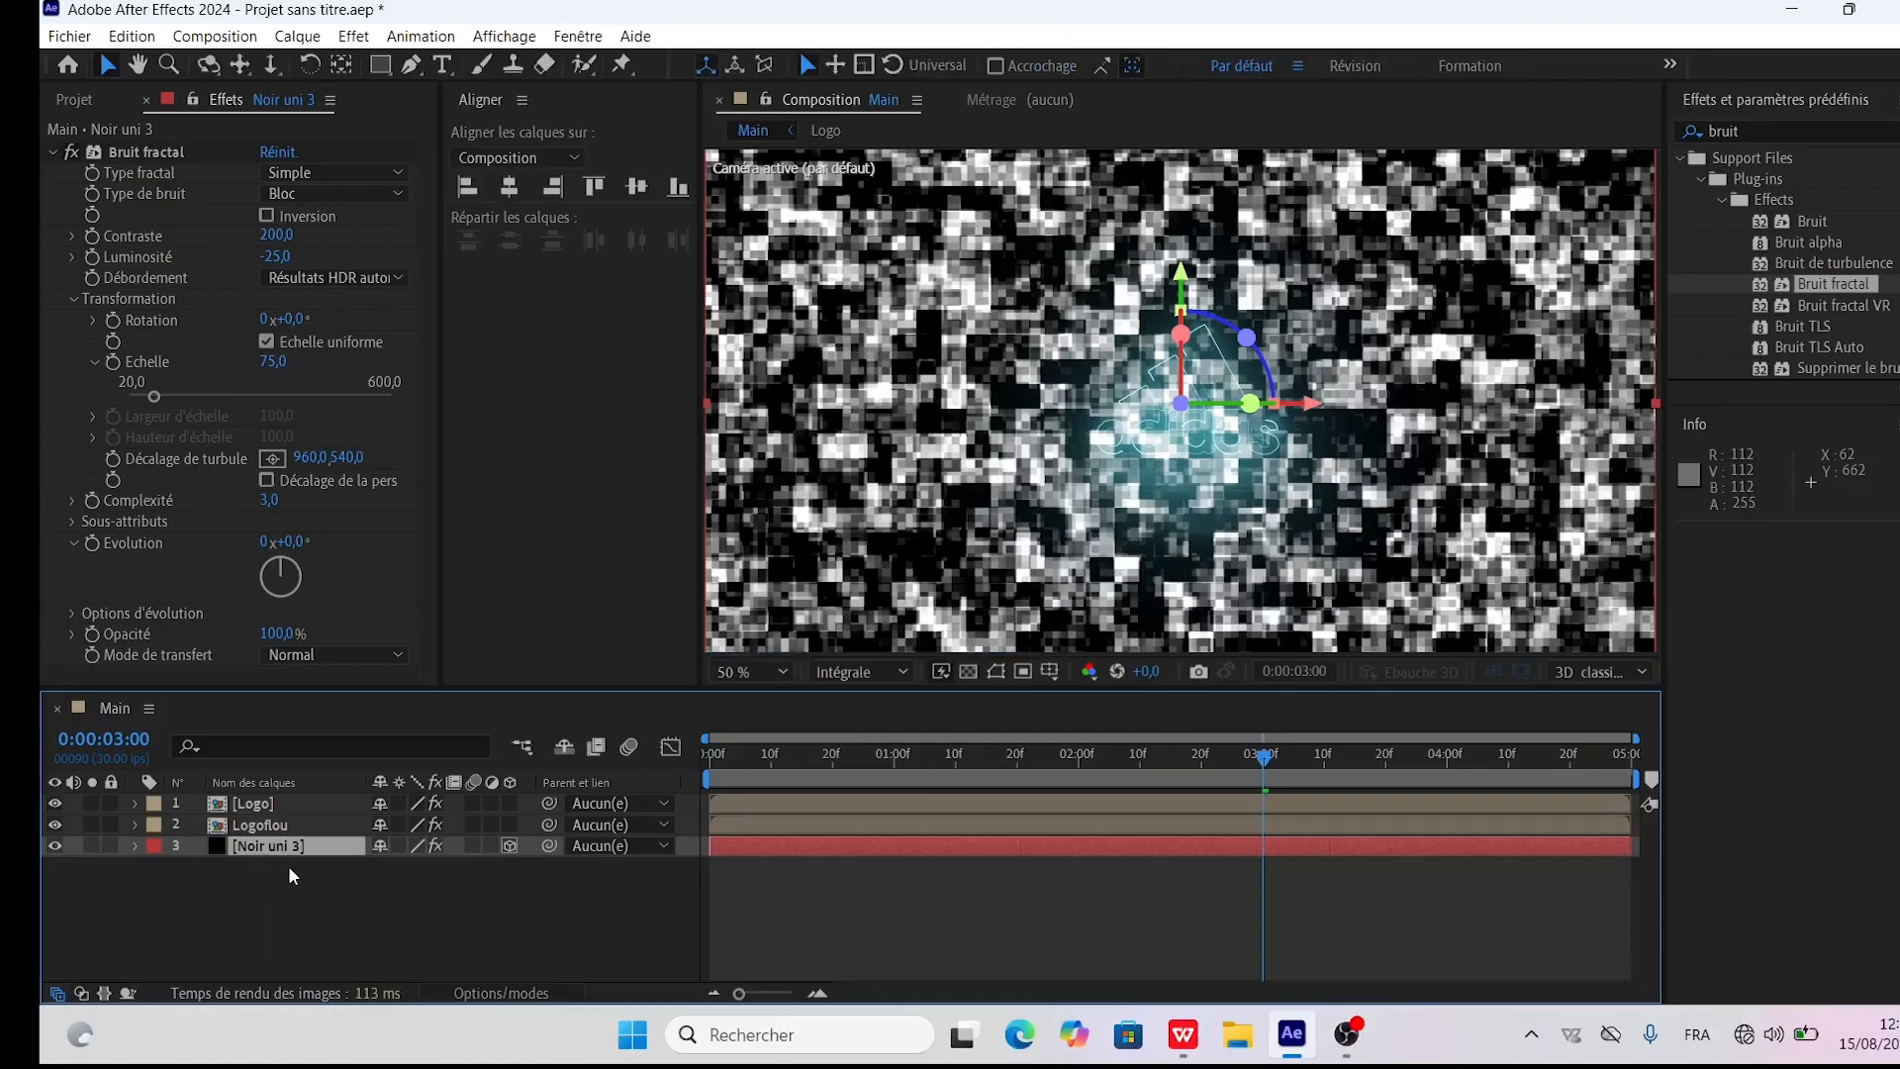
key("r")
left_click(398, 889)
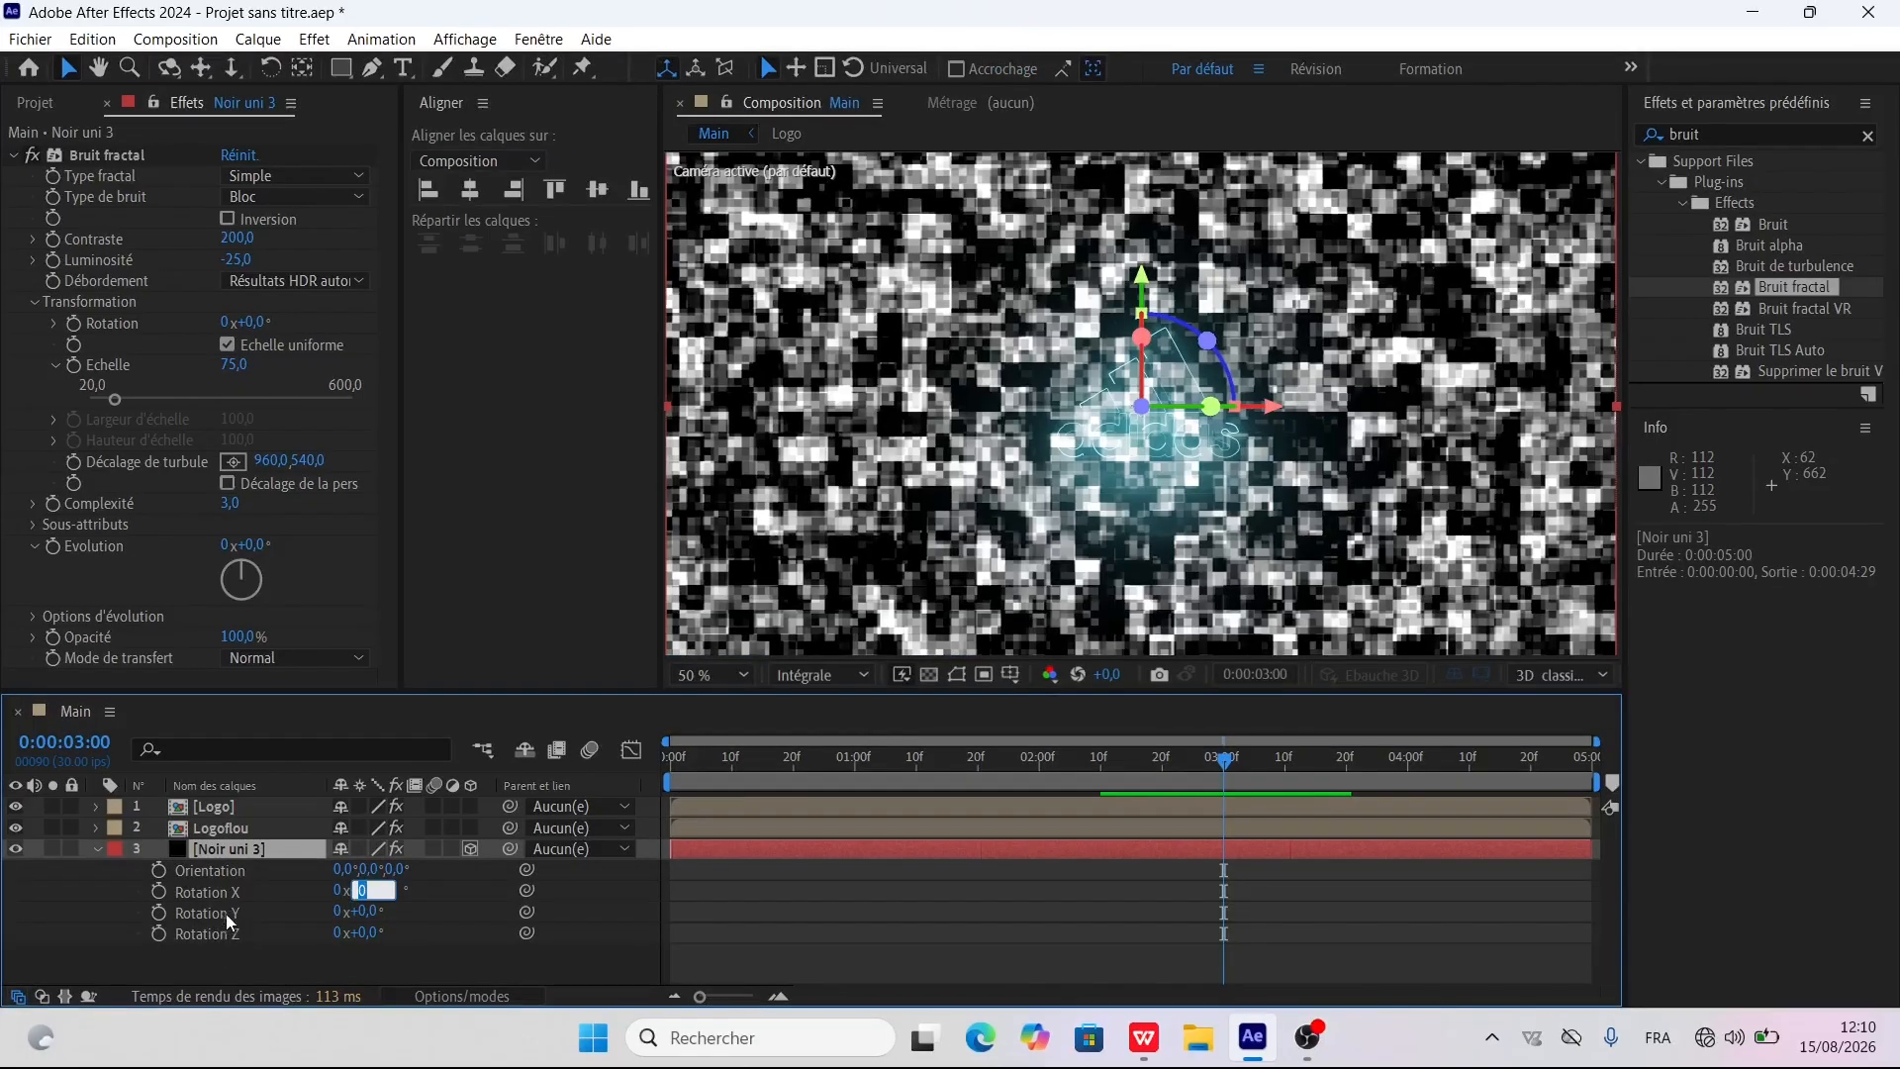
type("90")
key("Return")
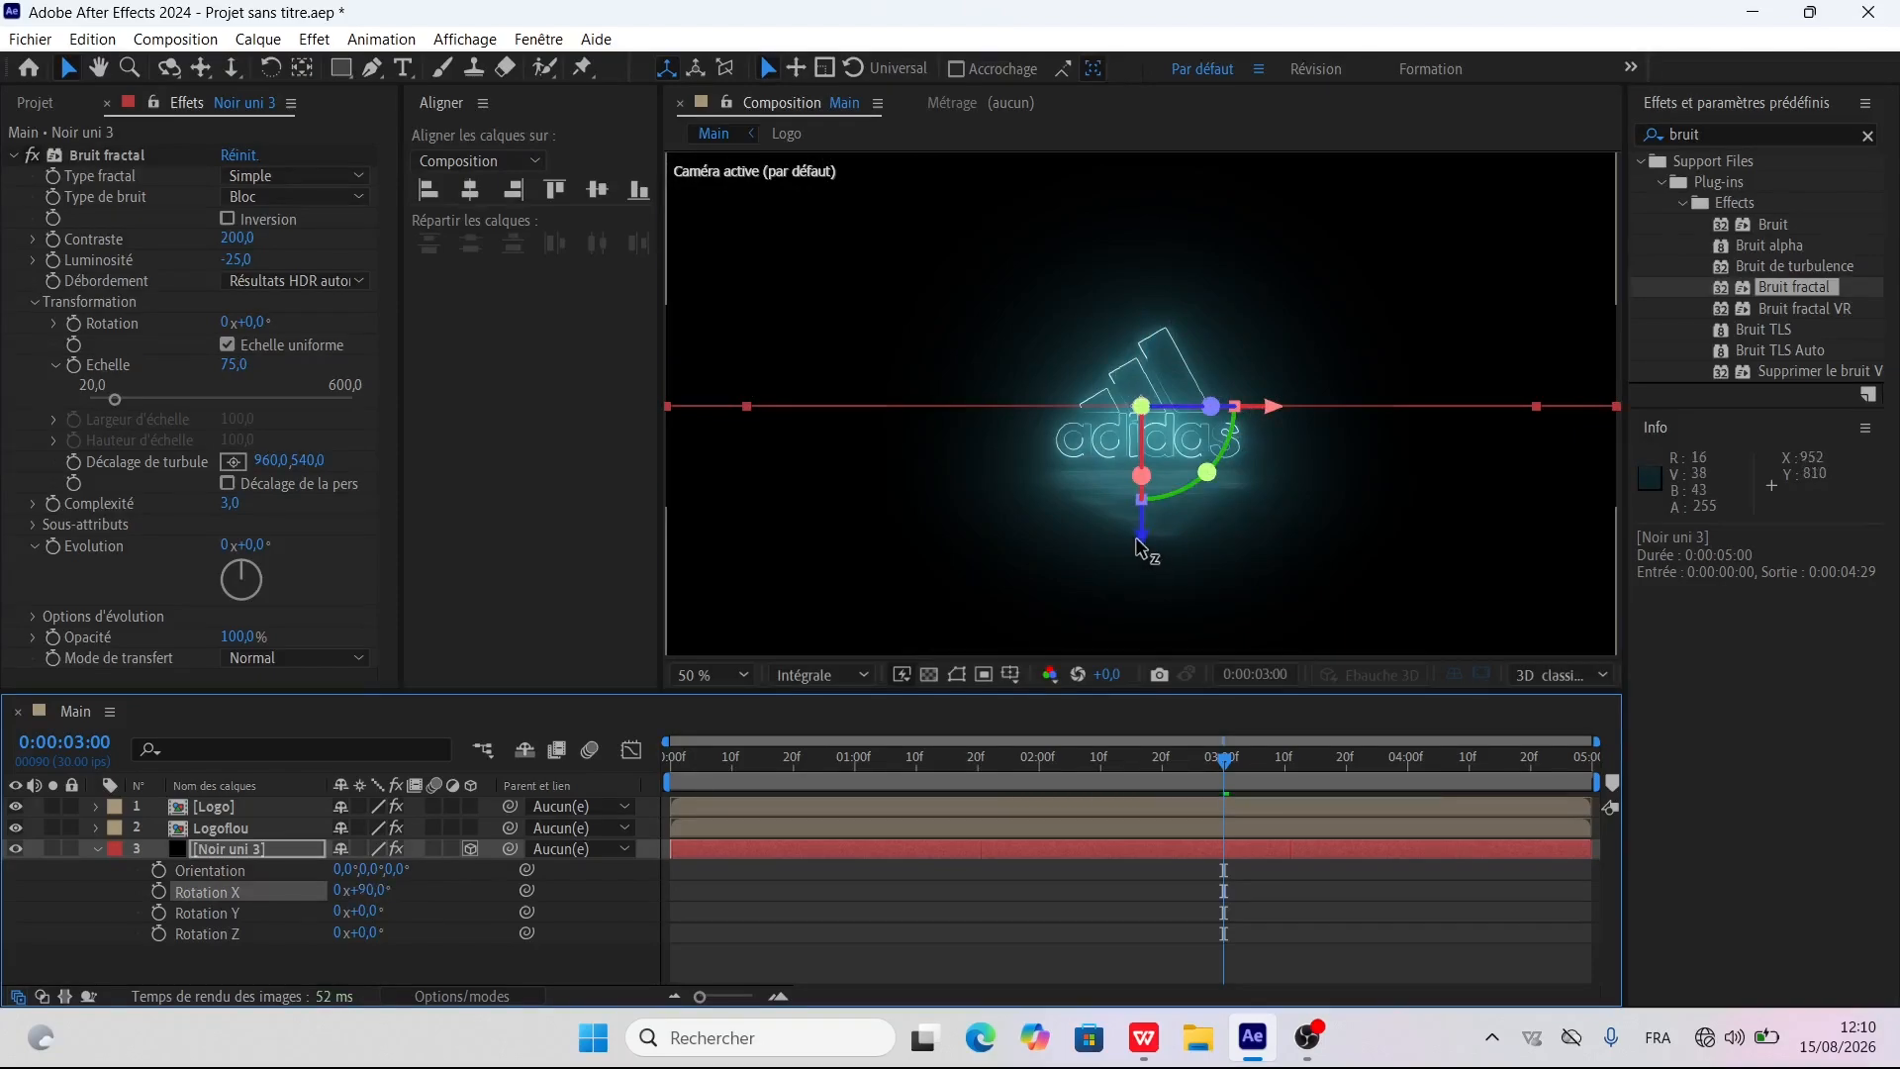
Move the flat noise solid straight down about 400 px to serve as a floor beneath the logo
left_click_drag(1137, 539, 1164, 754)
left_click(710, 675)
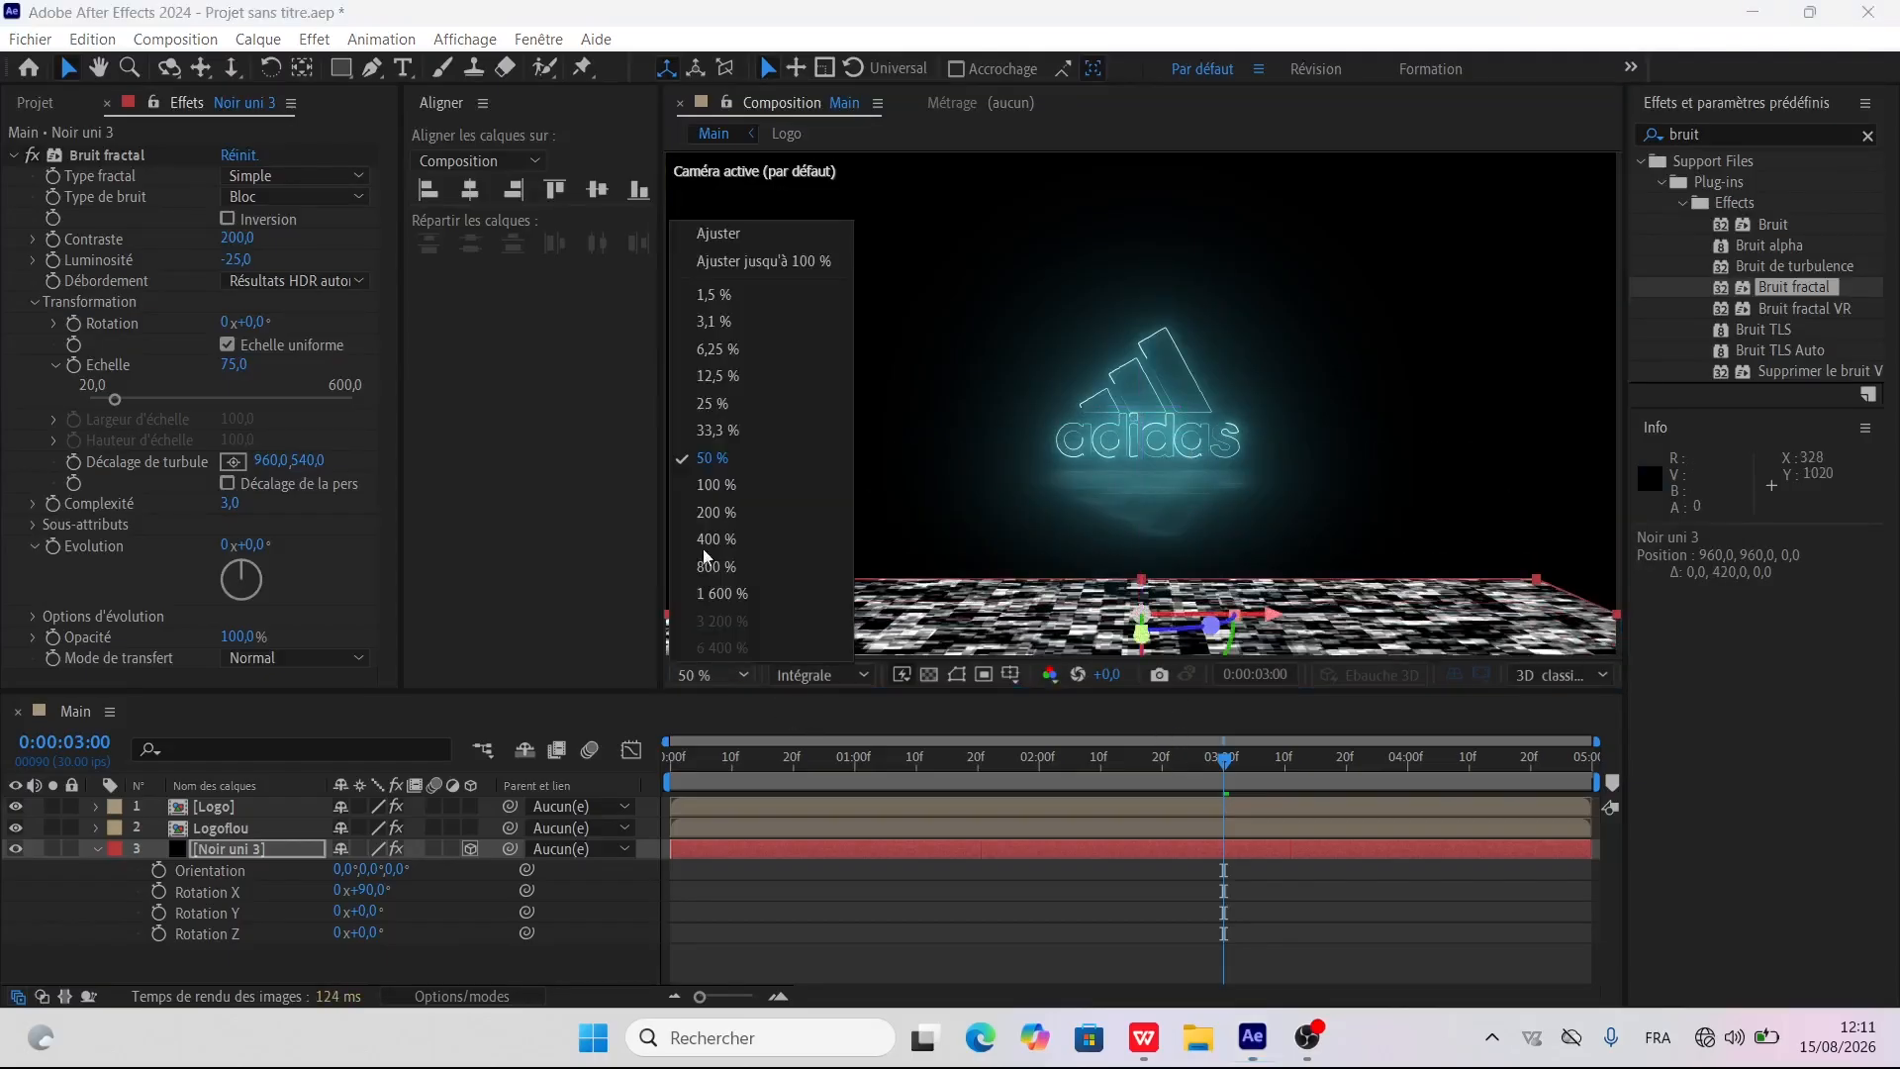
left_click(719, 431)
left_click_drag(1144, 656, 1203, 645)
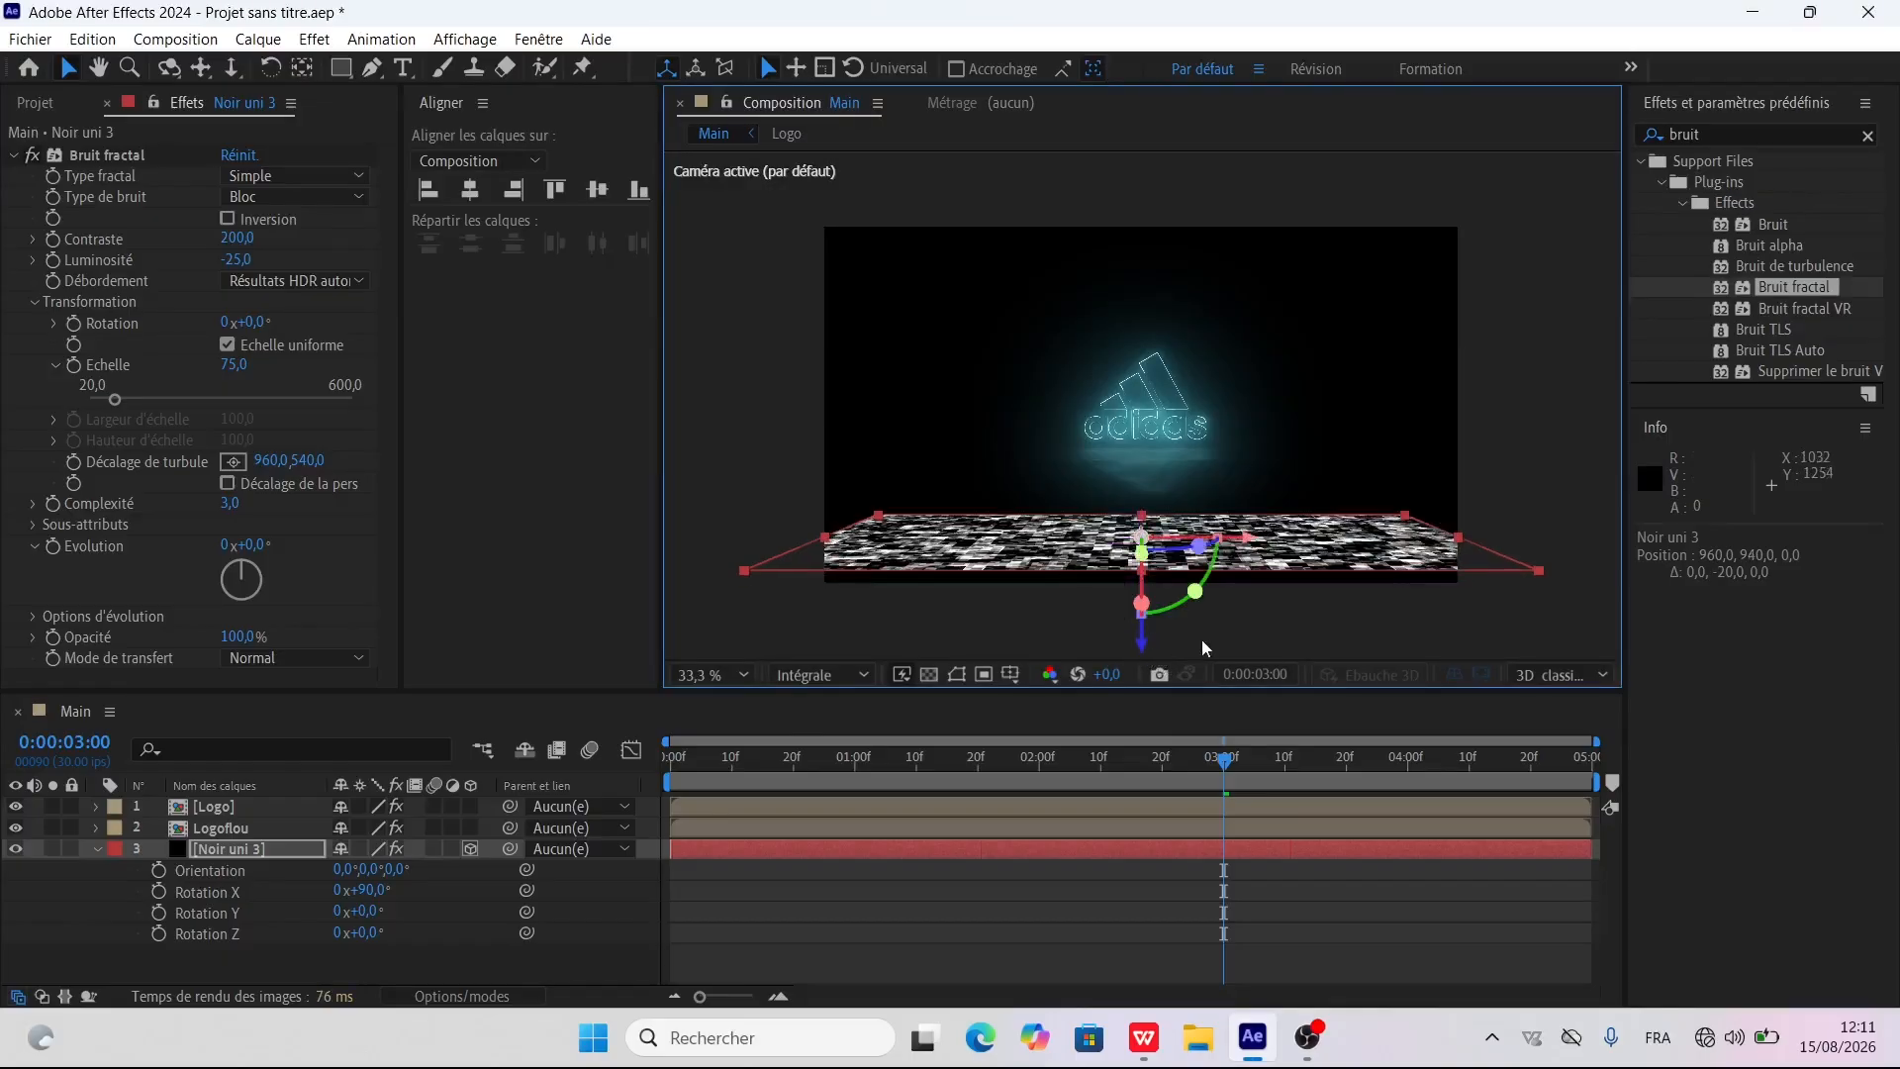
Apply the Juxtaposition directionnelle (Motion Tile) effect to the noise solid
left_click(247, 855)
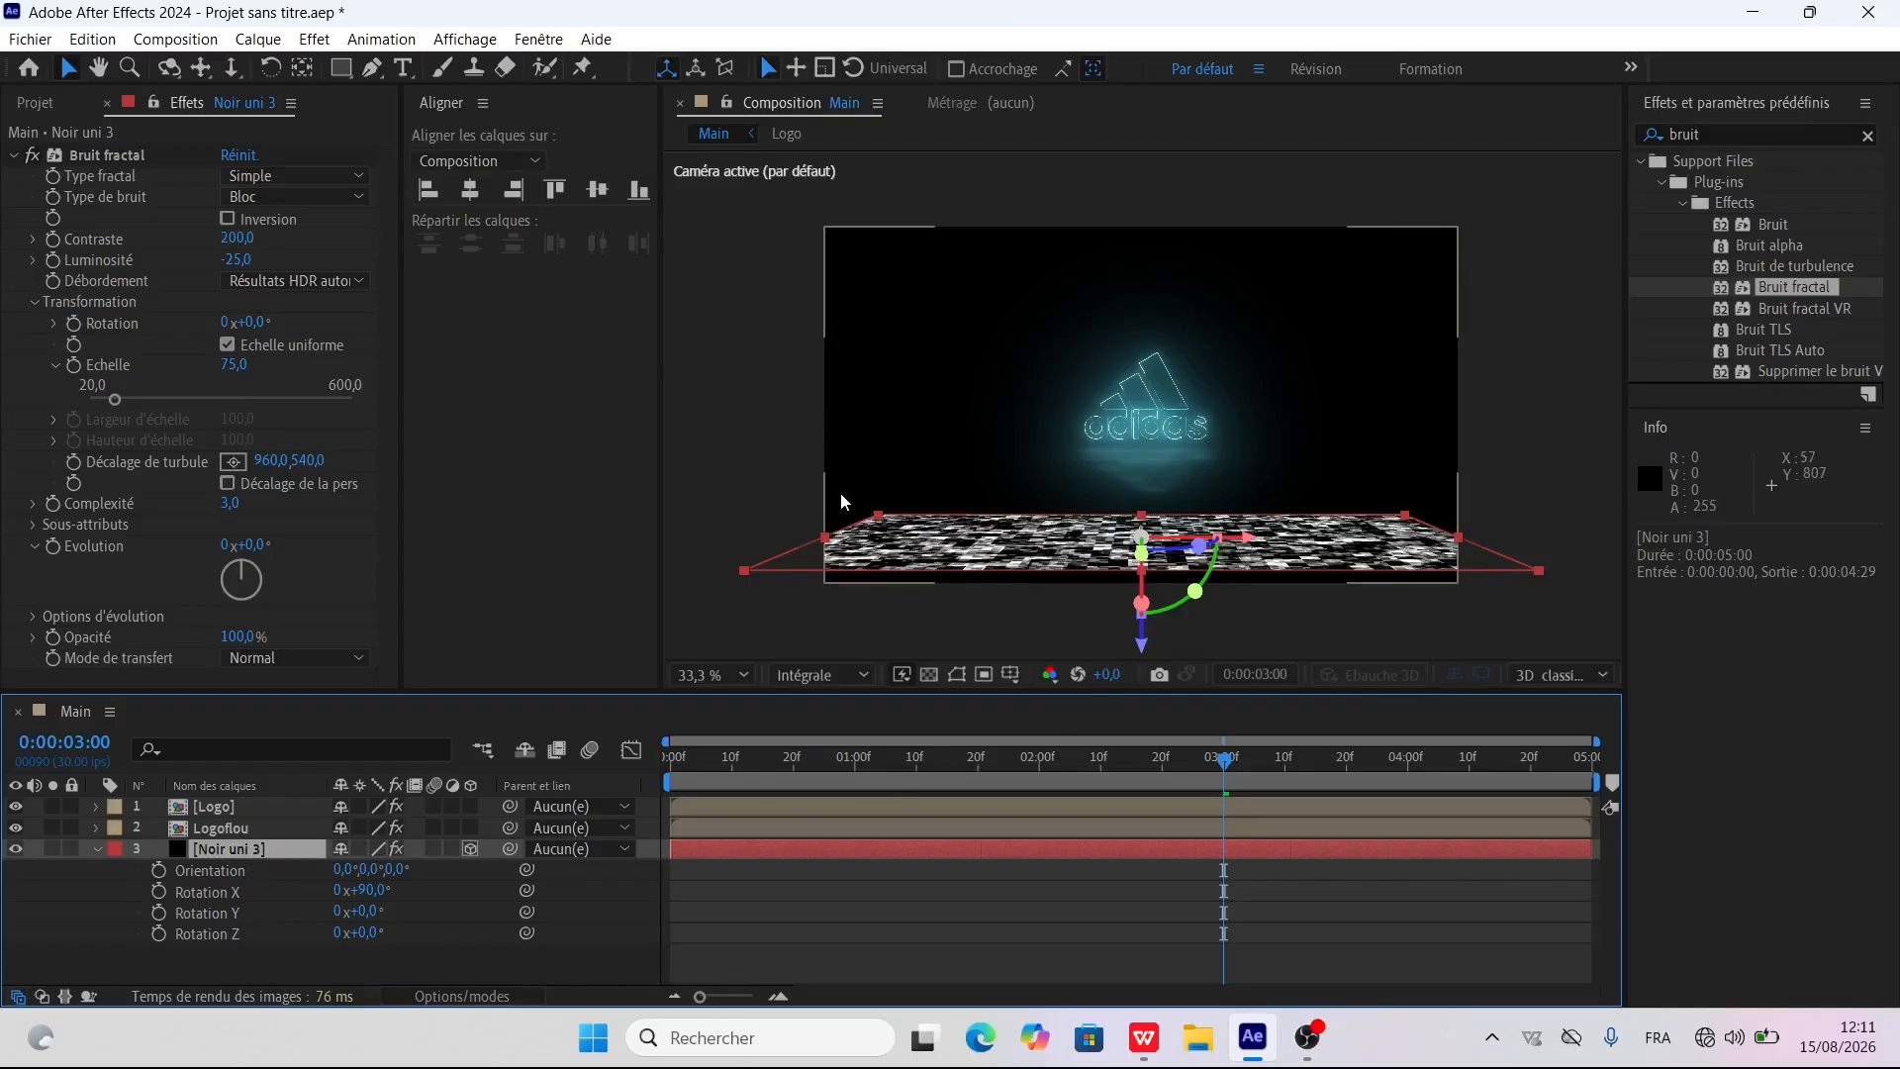
left_click(1715, 133)
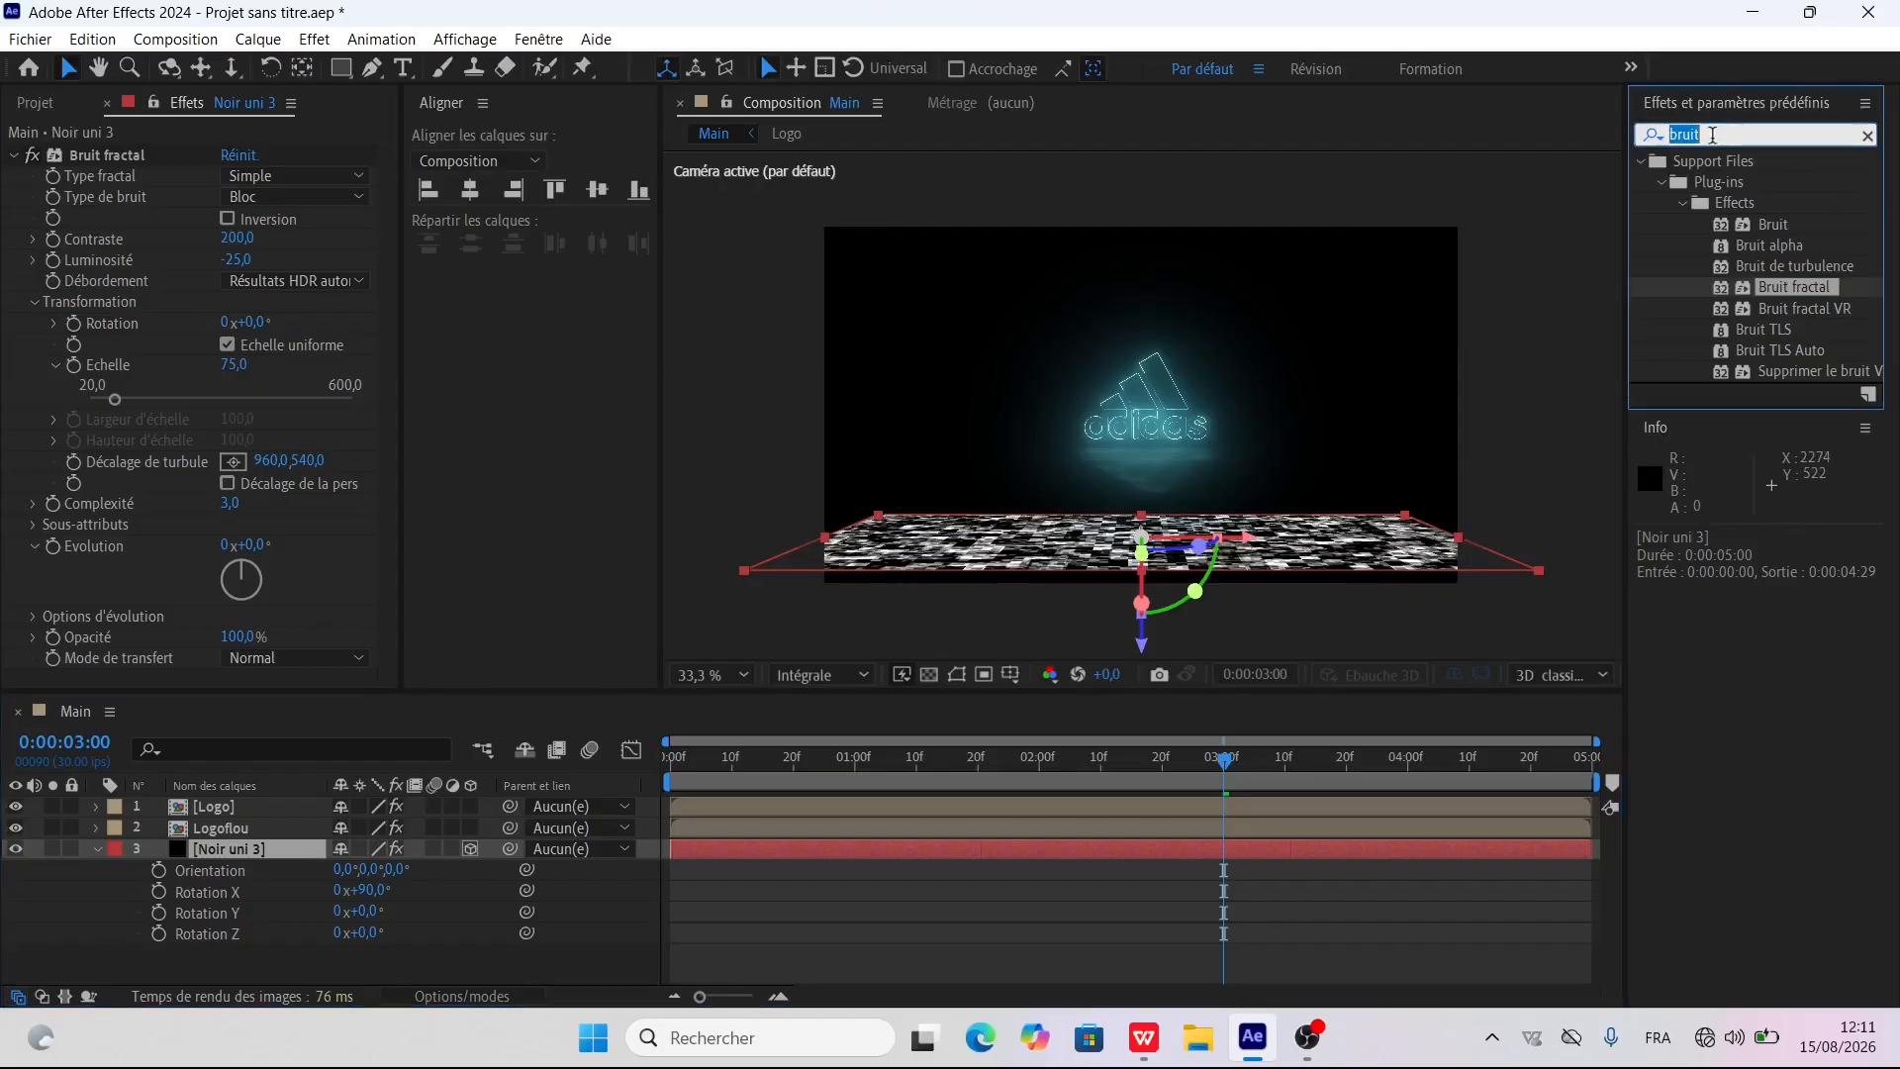
type("jux")
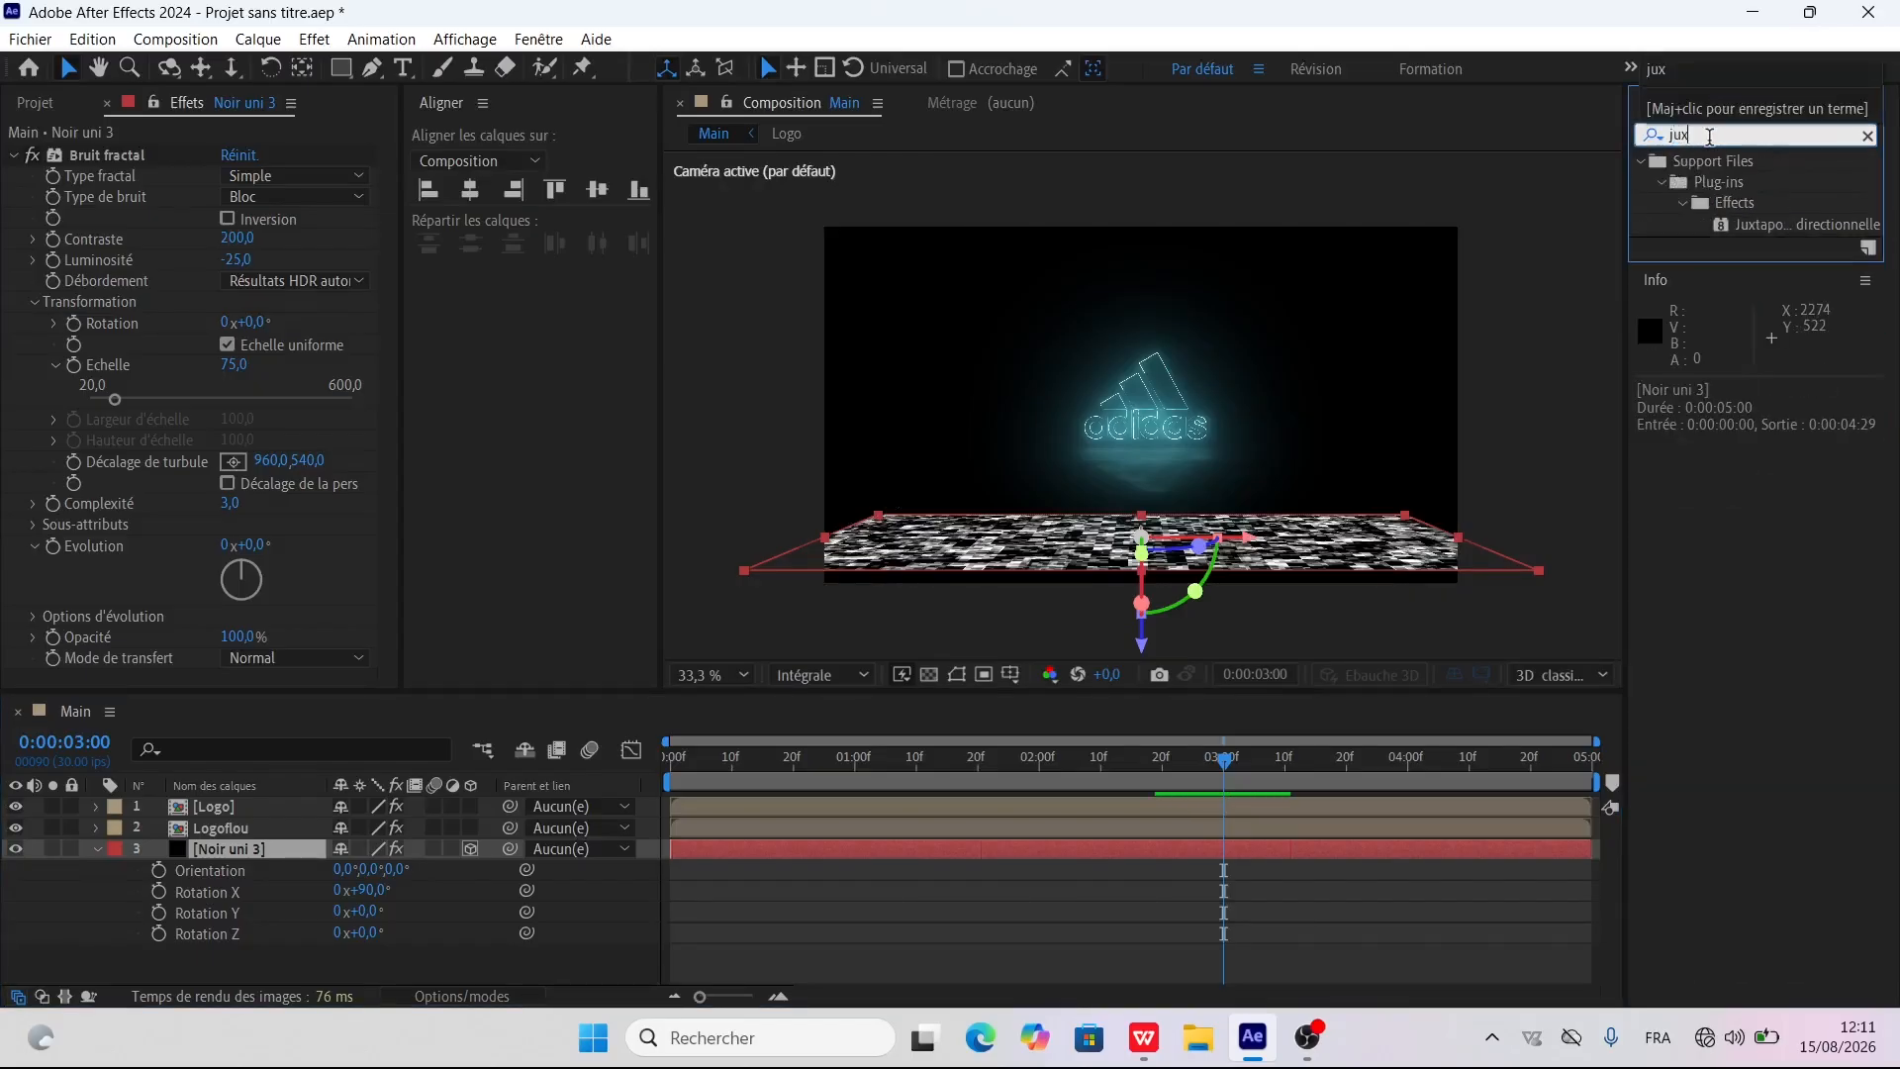
double_click(1804, 224)
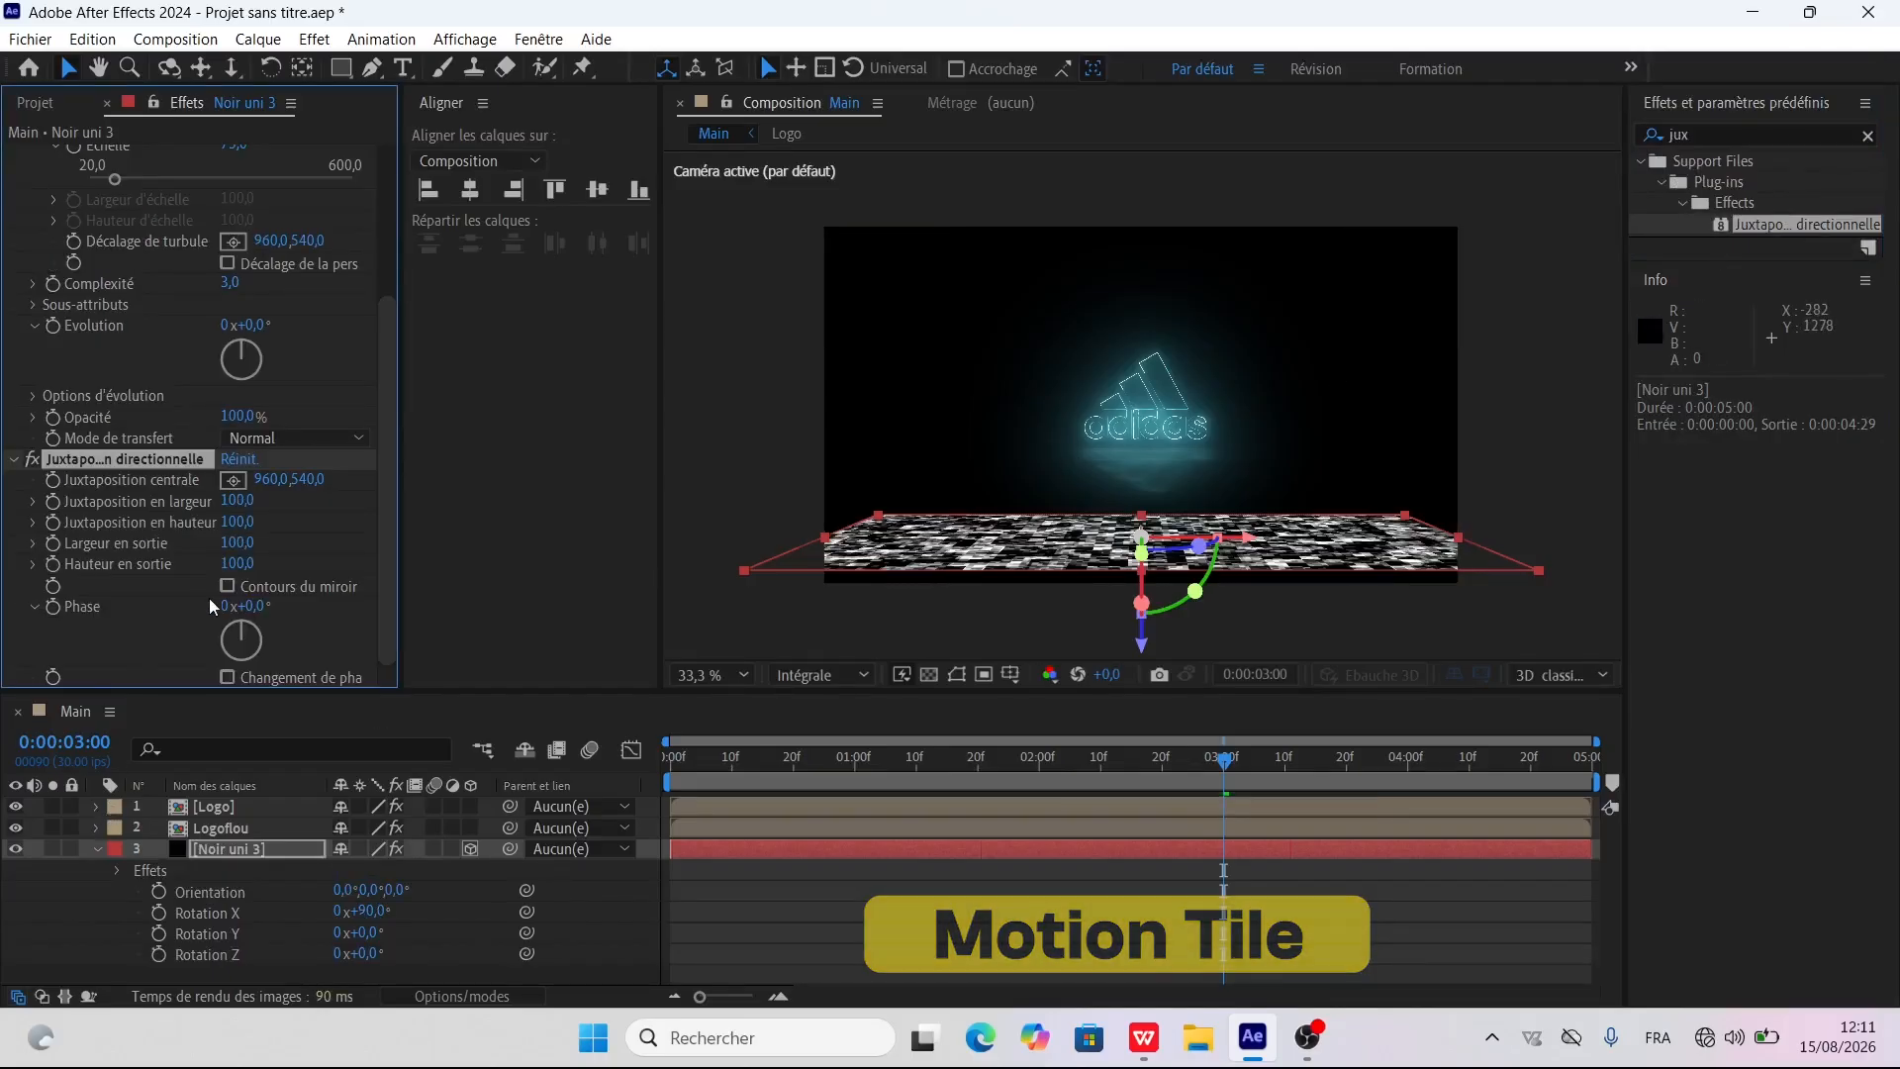
Turn on mirror edges for the noise solid's motion tile and set its output width to 1180 and output height to 1250
left_click(234, 584)
left_click_drag(238, 563, 332, 531)
left_click_drag(238, 570, 274, 554)
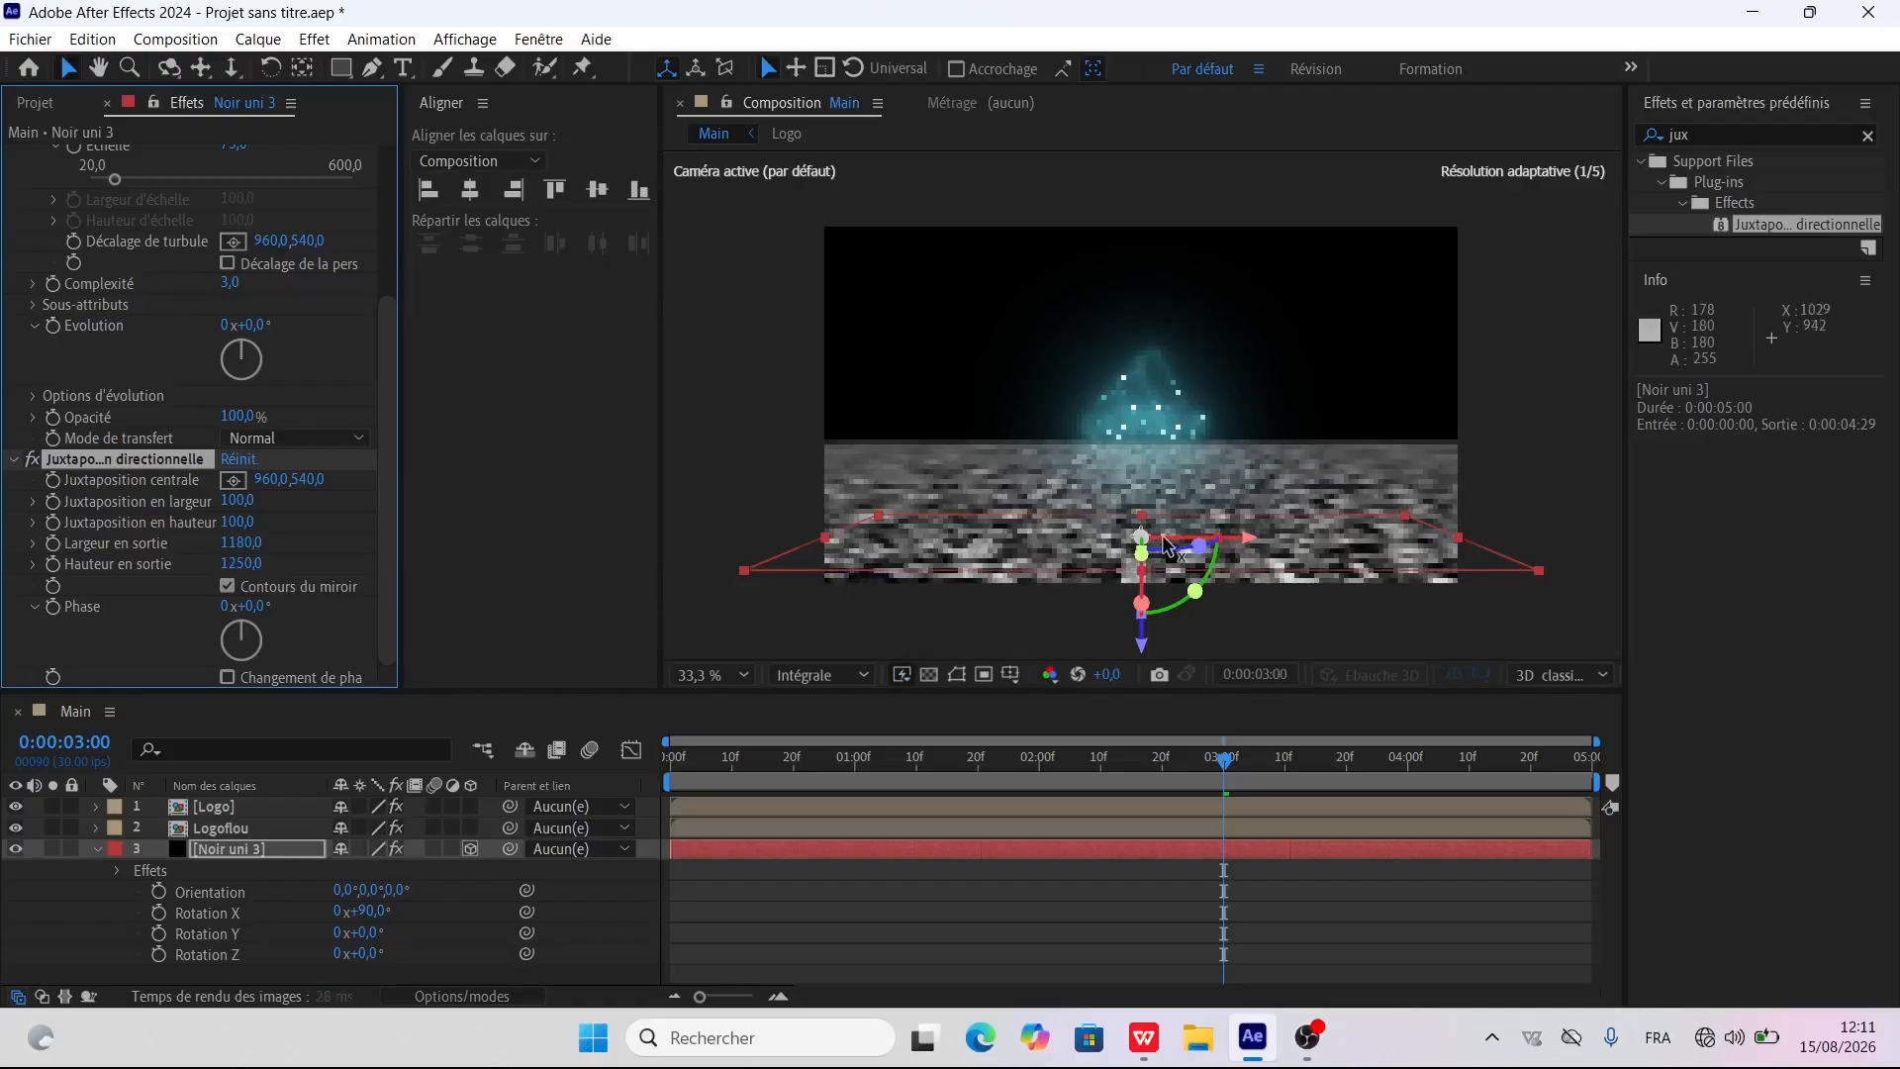
left_click(1314, 415)
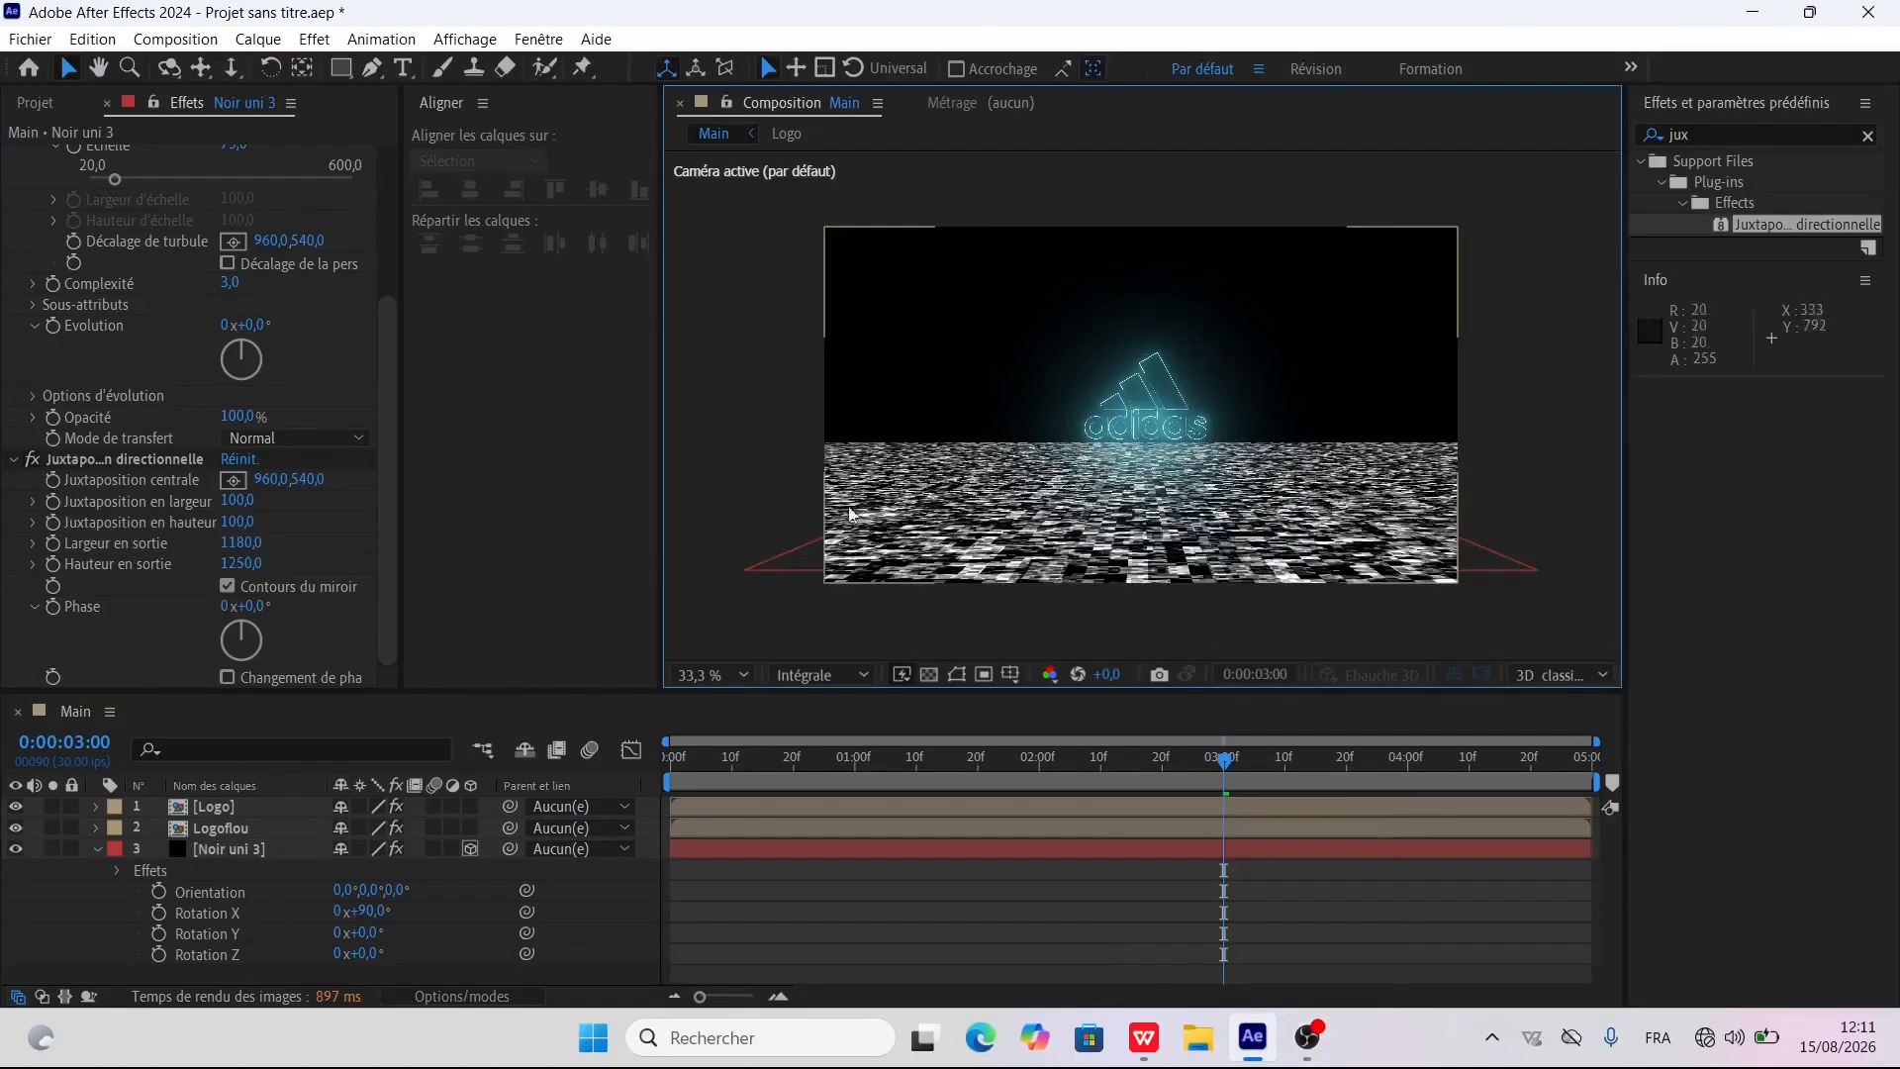
left_click(94, 851)
left_click(222, 847)
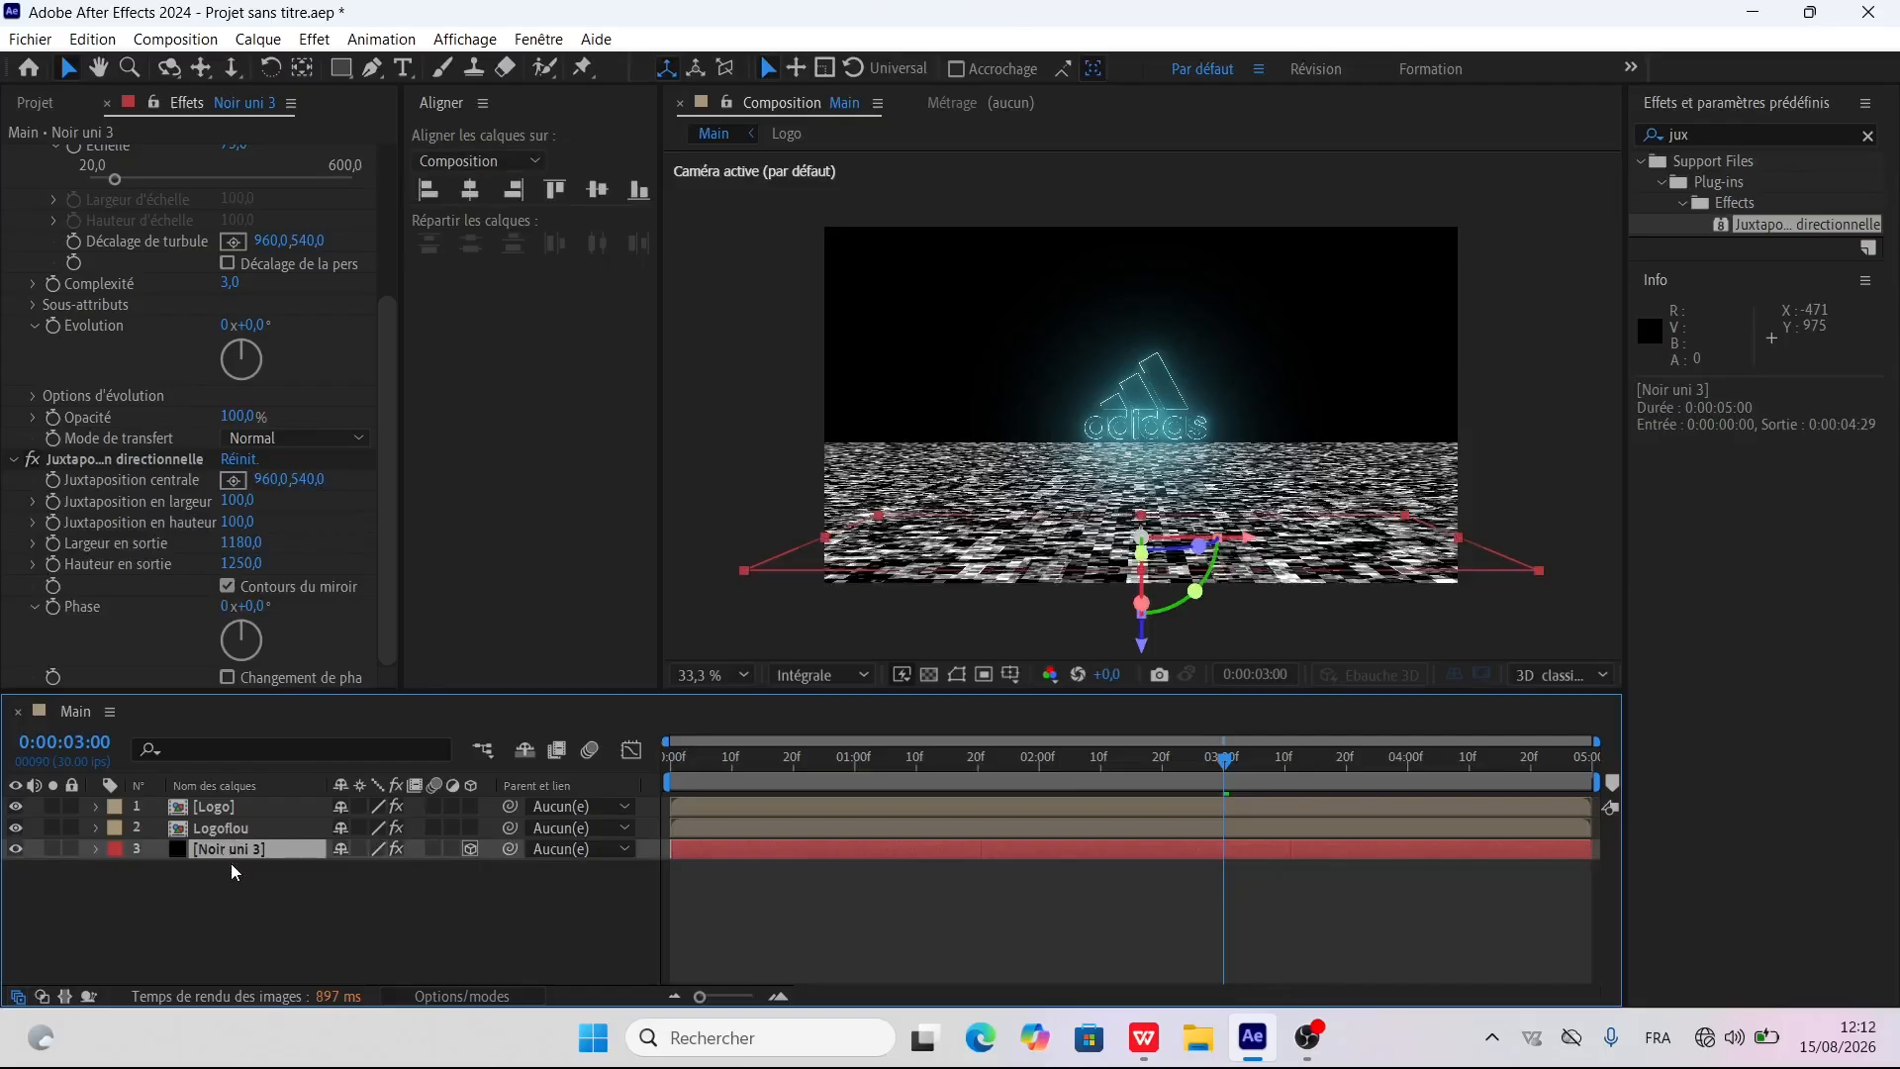
Precompose the noise floor solid into a new composition named Effet, transferring all attributes
key("ctrl+shift+c")
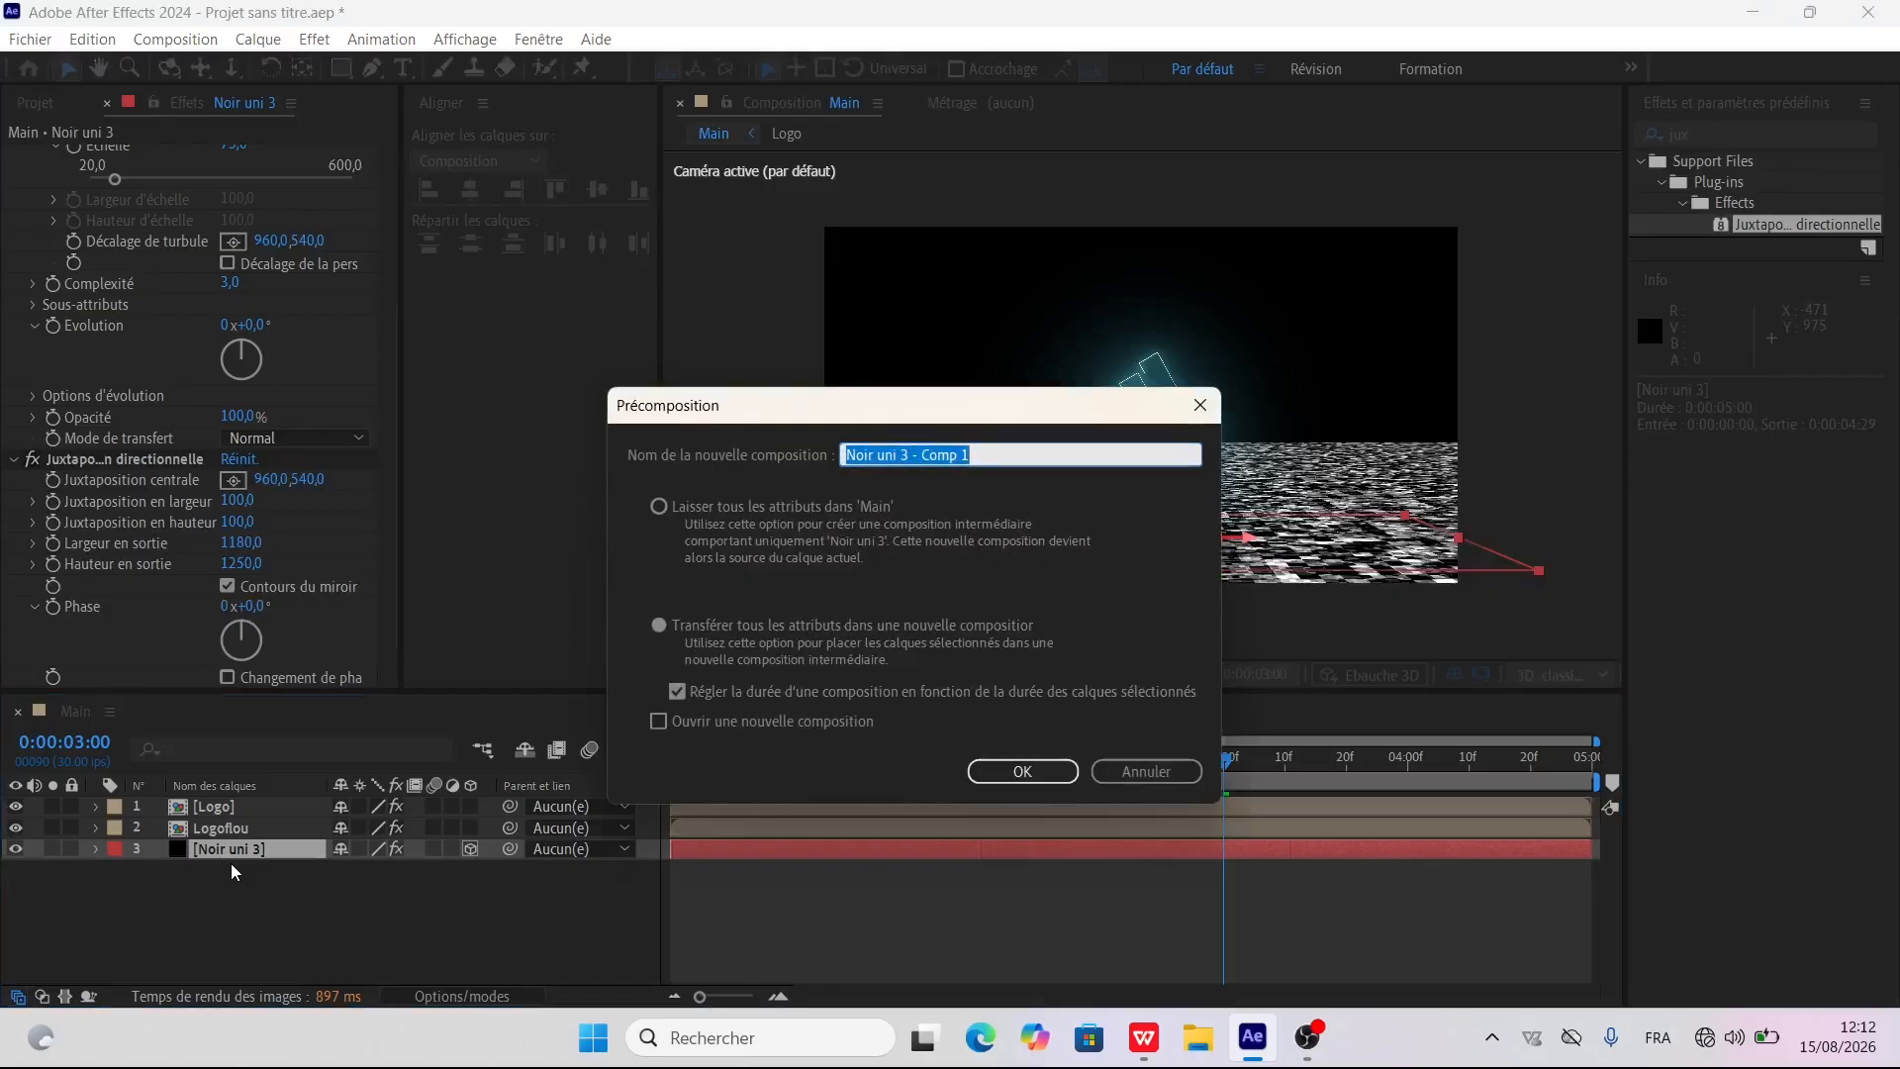
type("B")
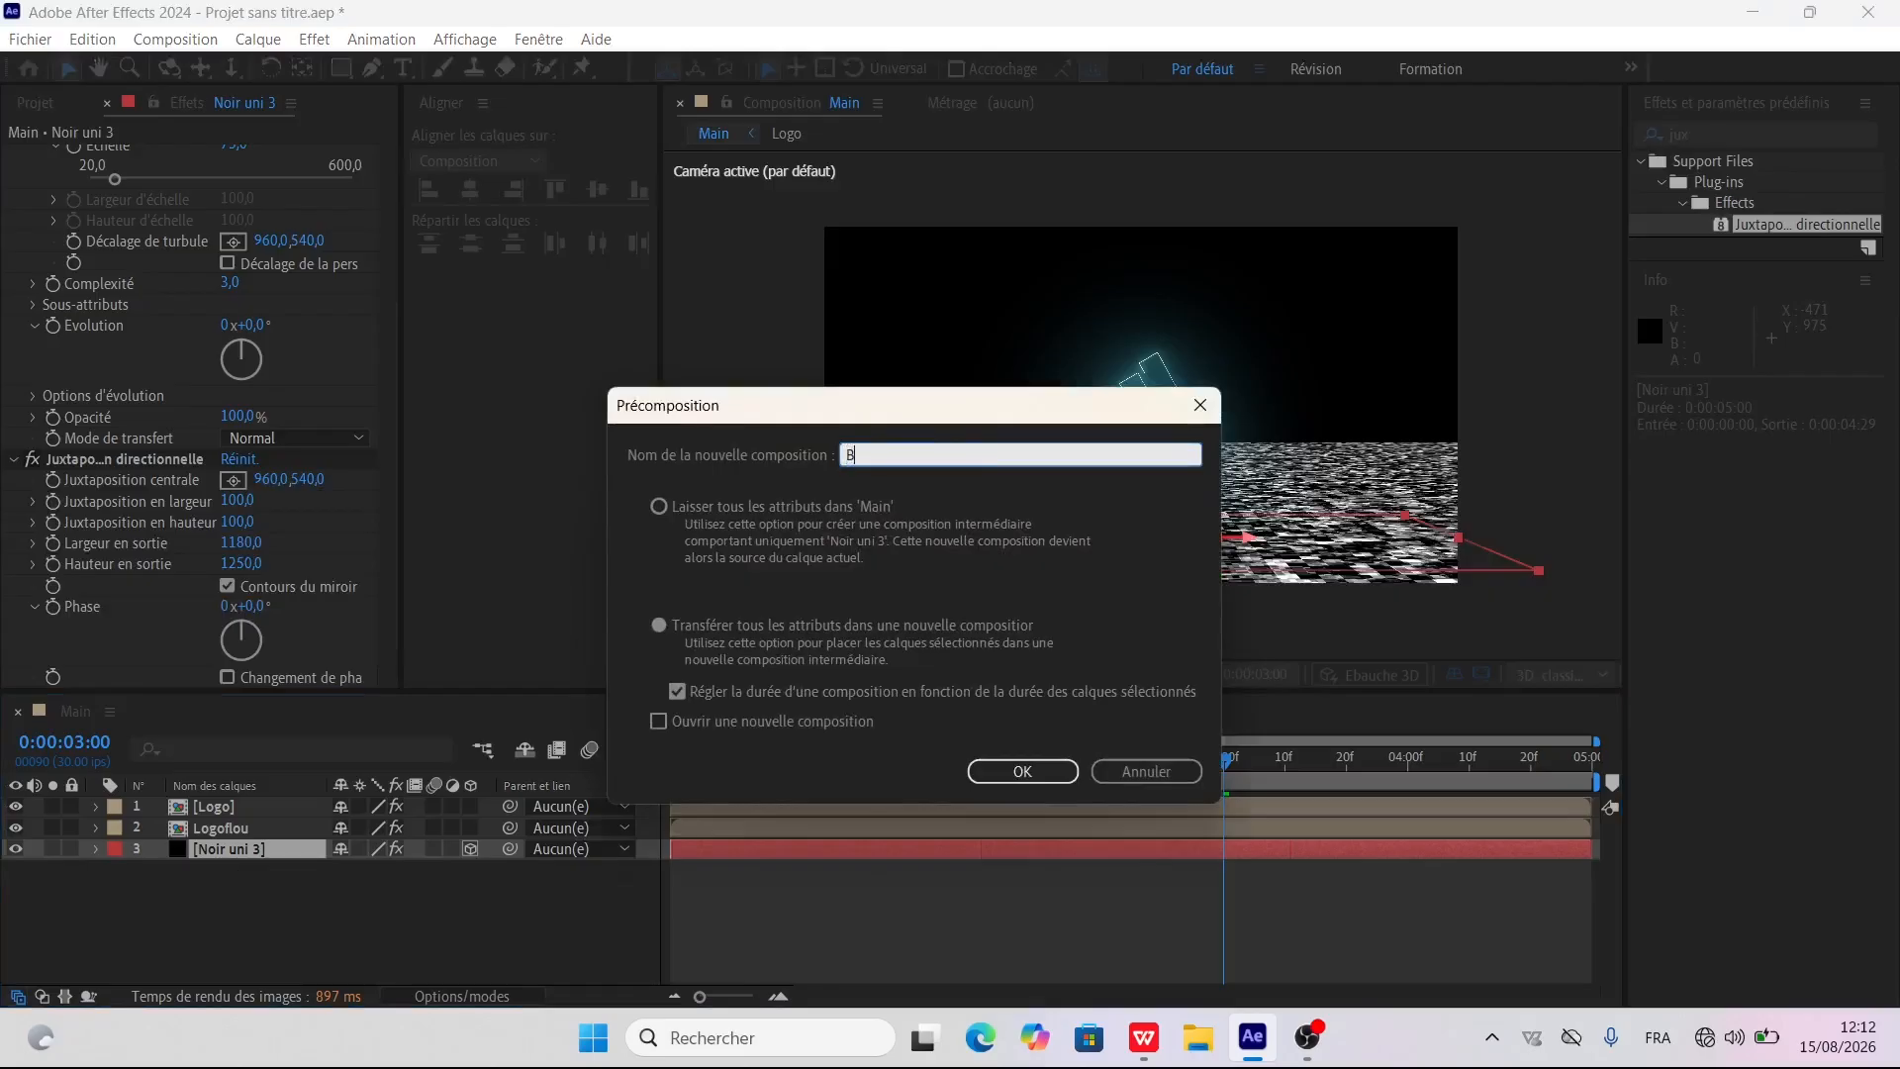
type("ruit")
key("ctrl+a")
key("BackSpace")
type("Effet")
key("Return")
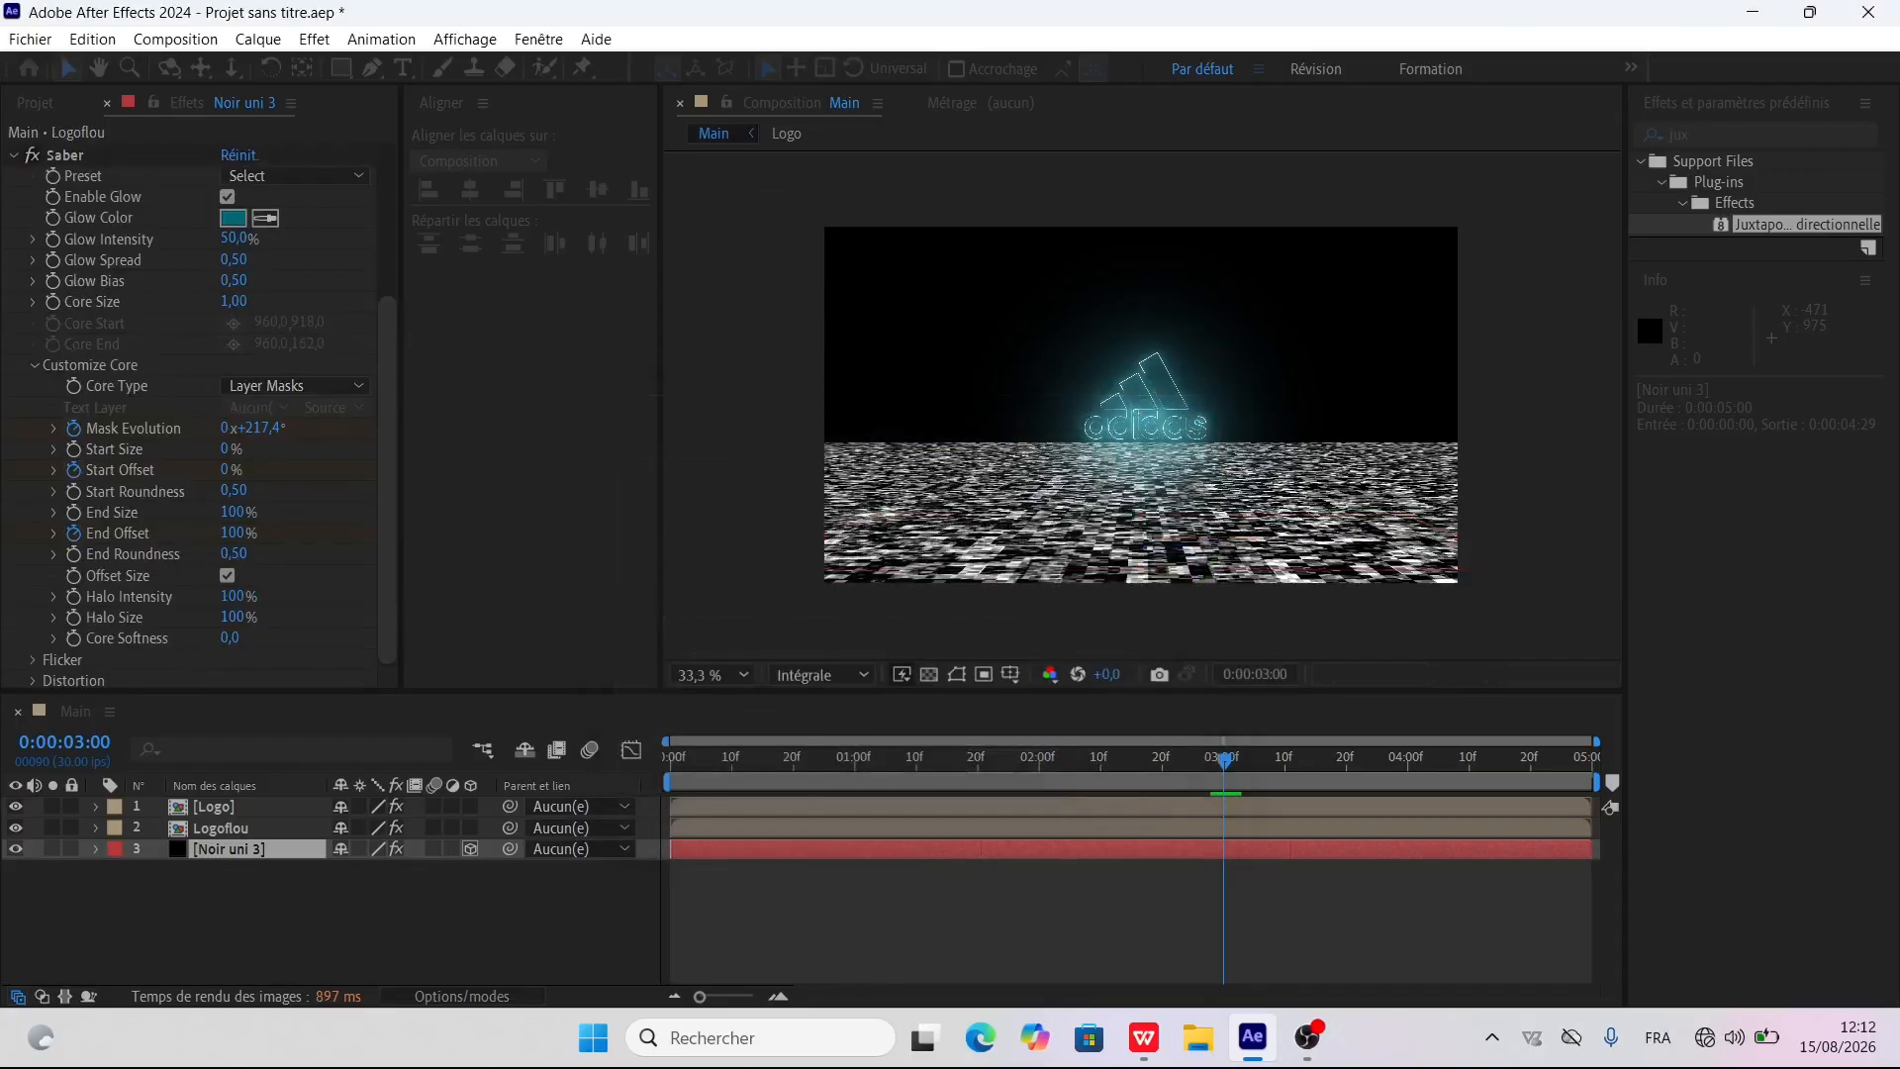
left_click(216, 869)
left_click(230, 851)
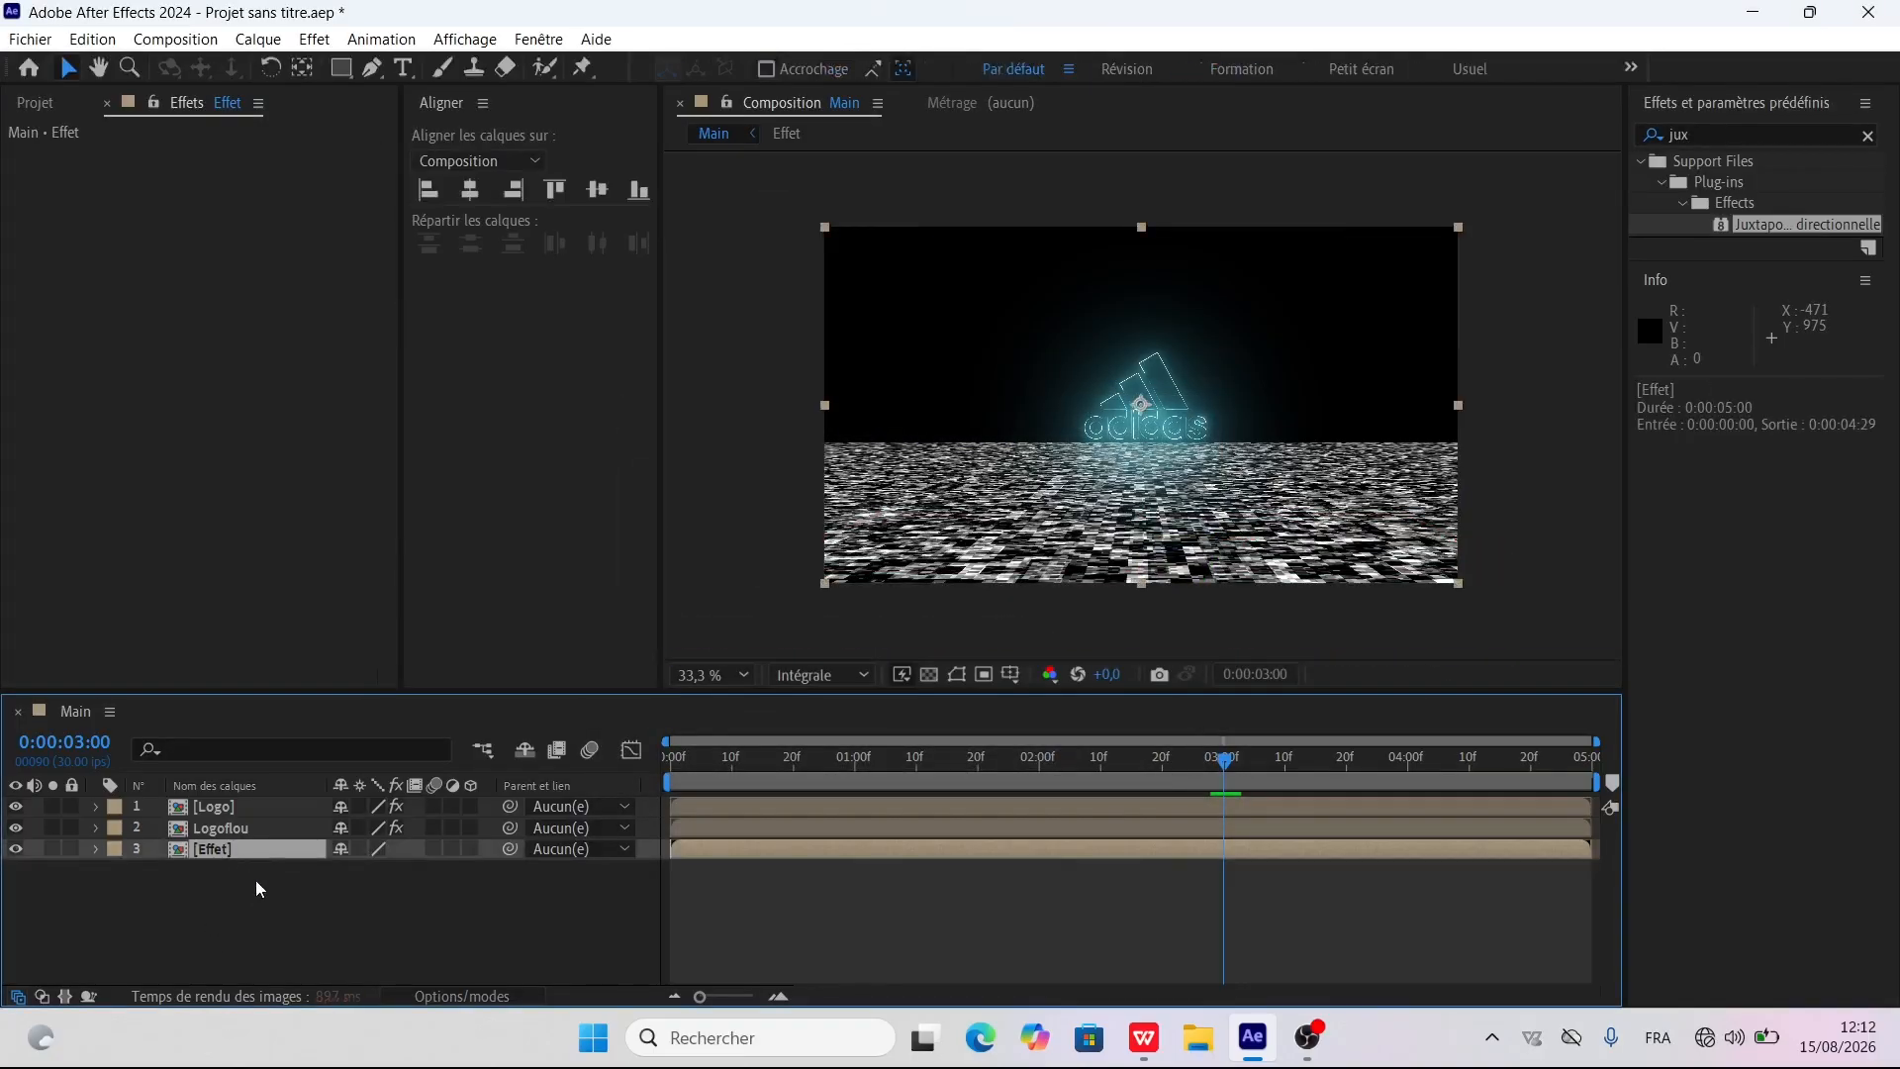
Create an adjustment layer (Calque d'effets) and place it between the Logo and Logoflou layers
left_click(221, 829)
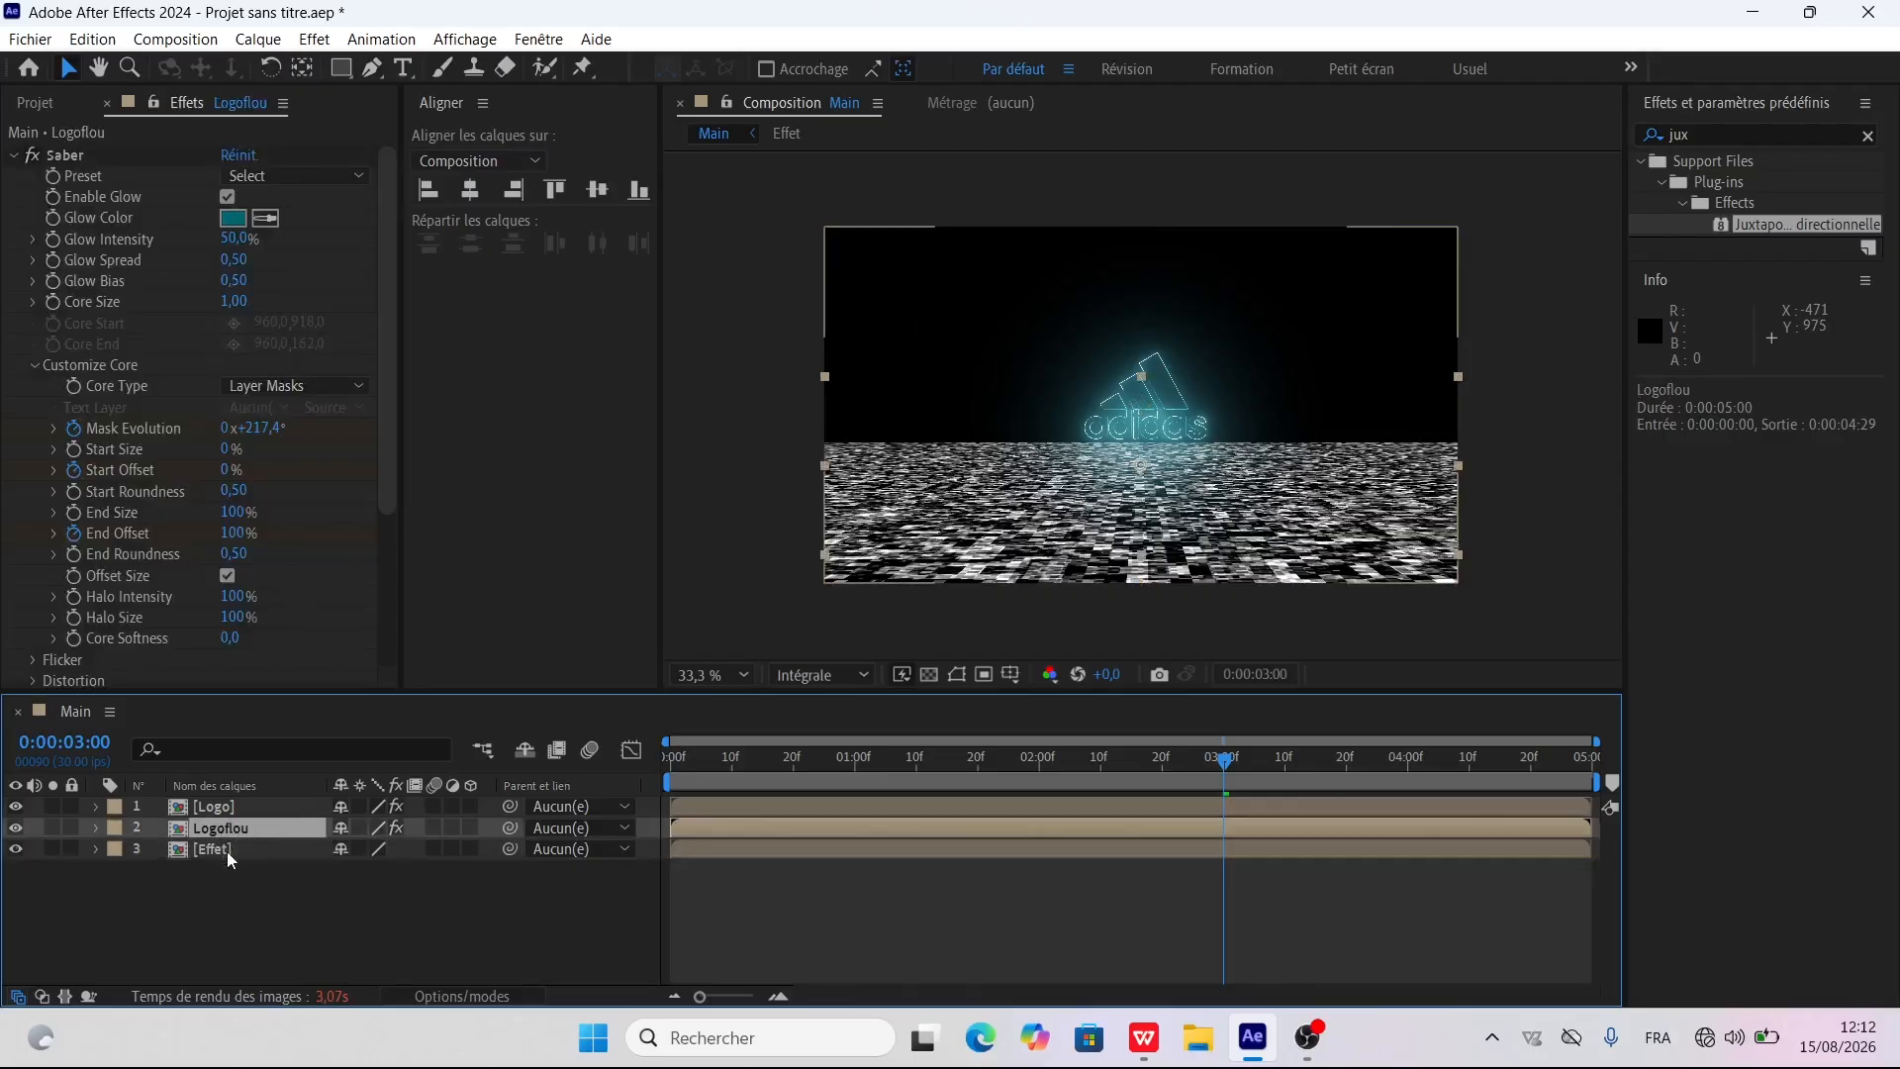
left_click(232, 849)
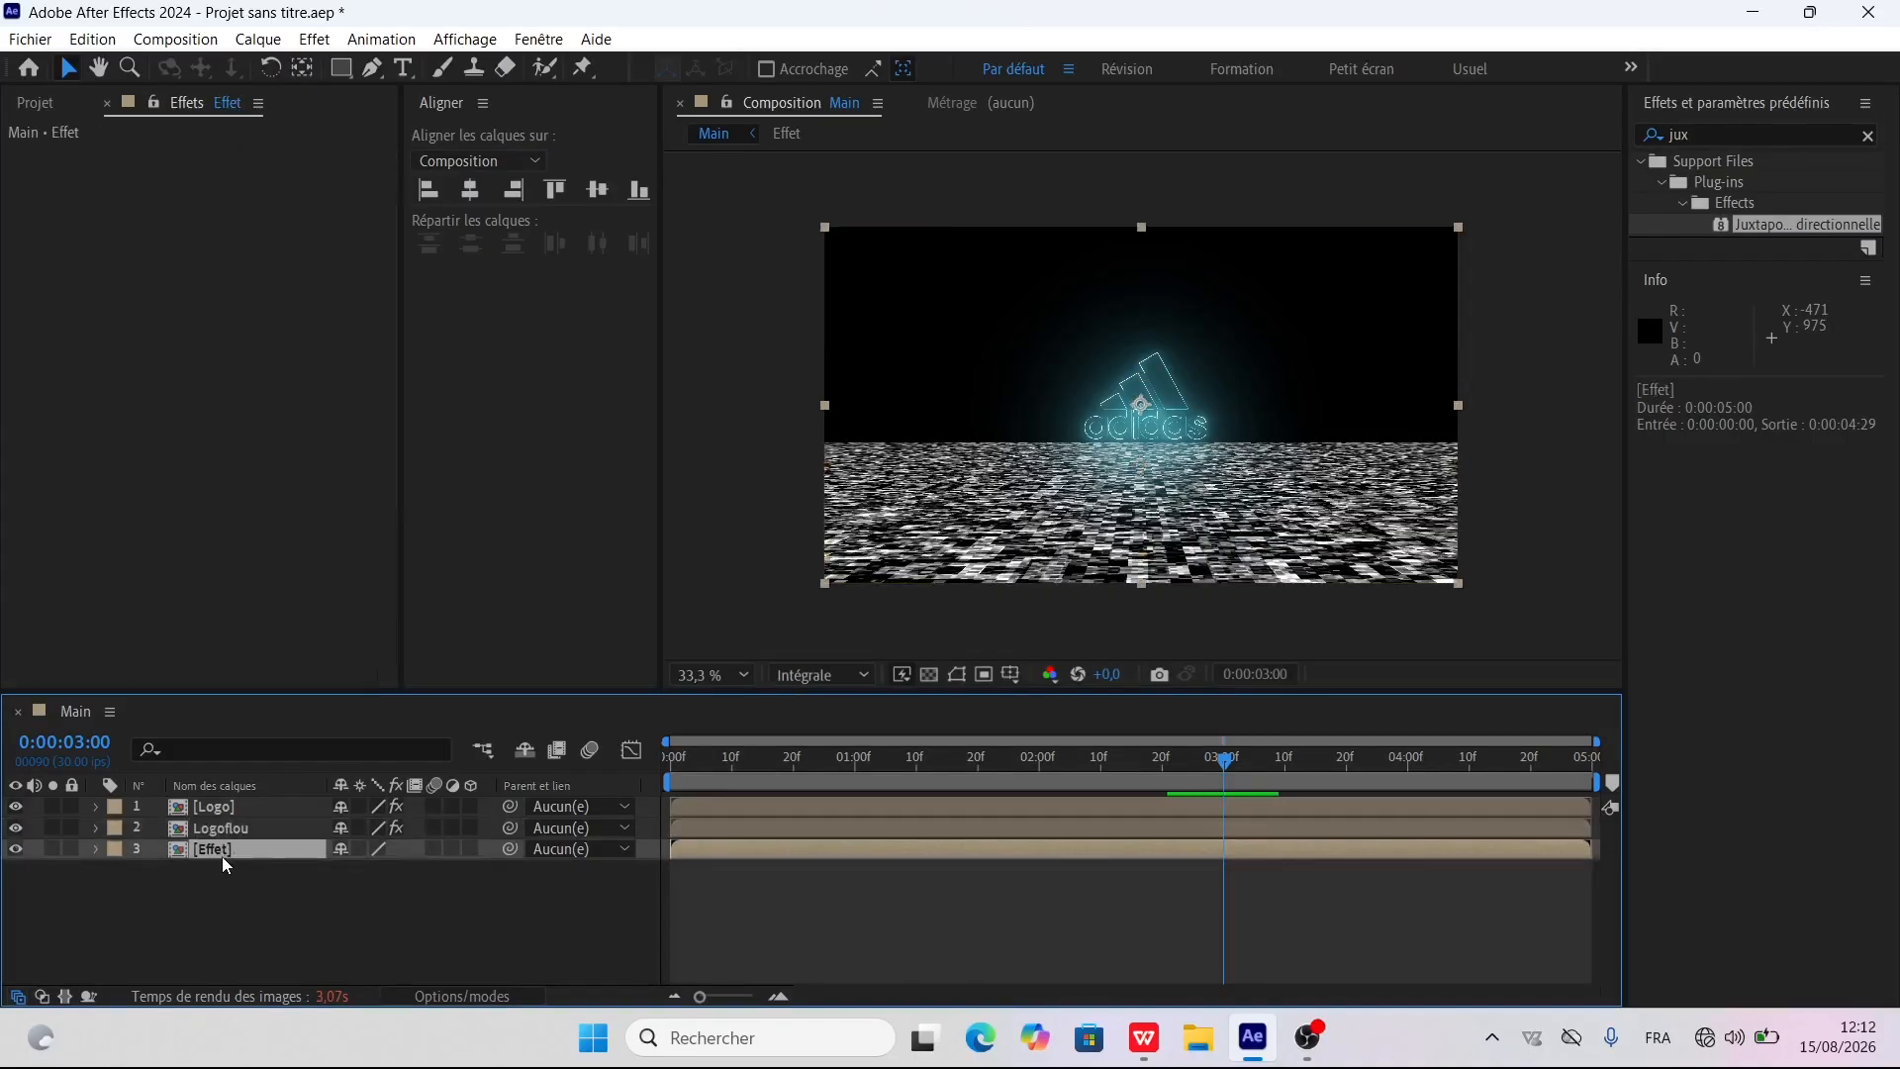
left_click(224, 870)
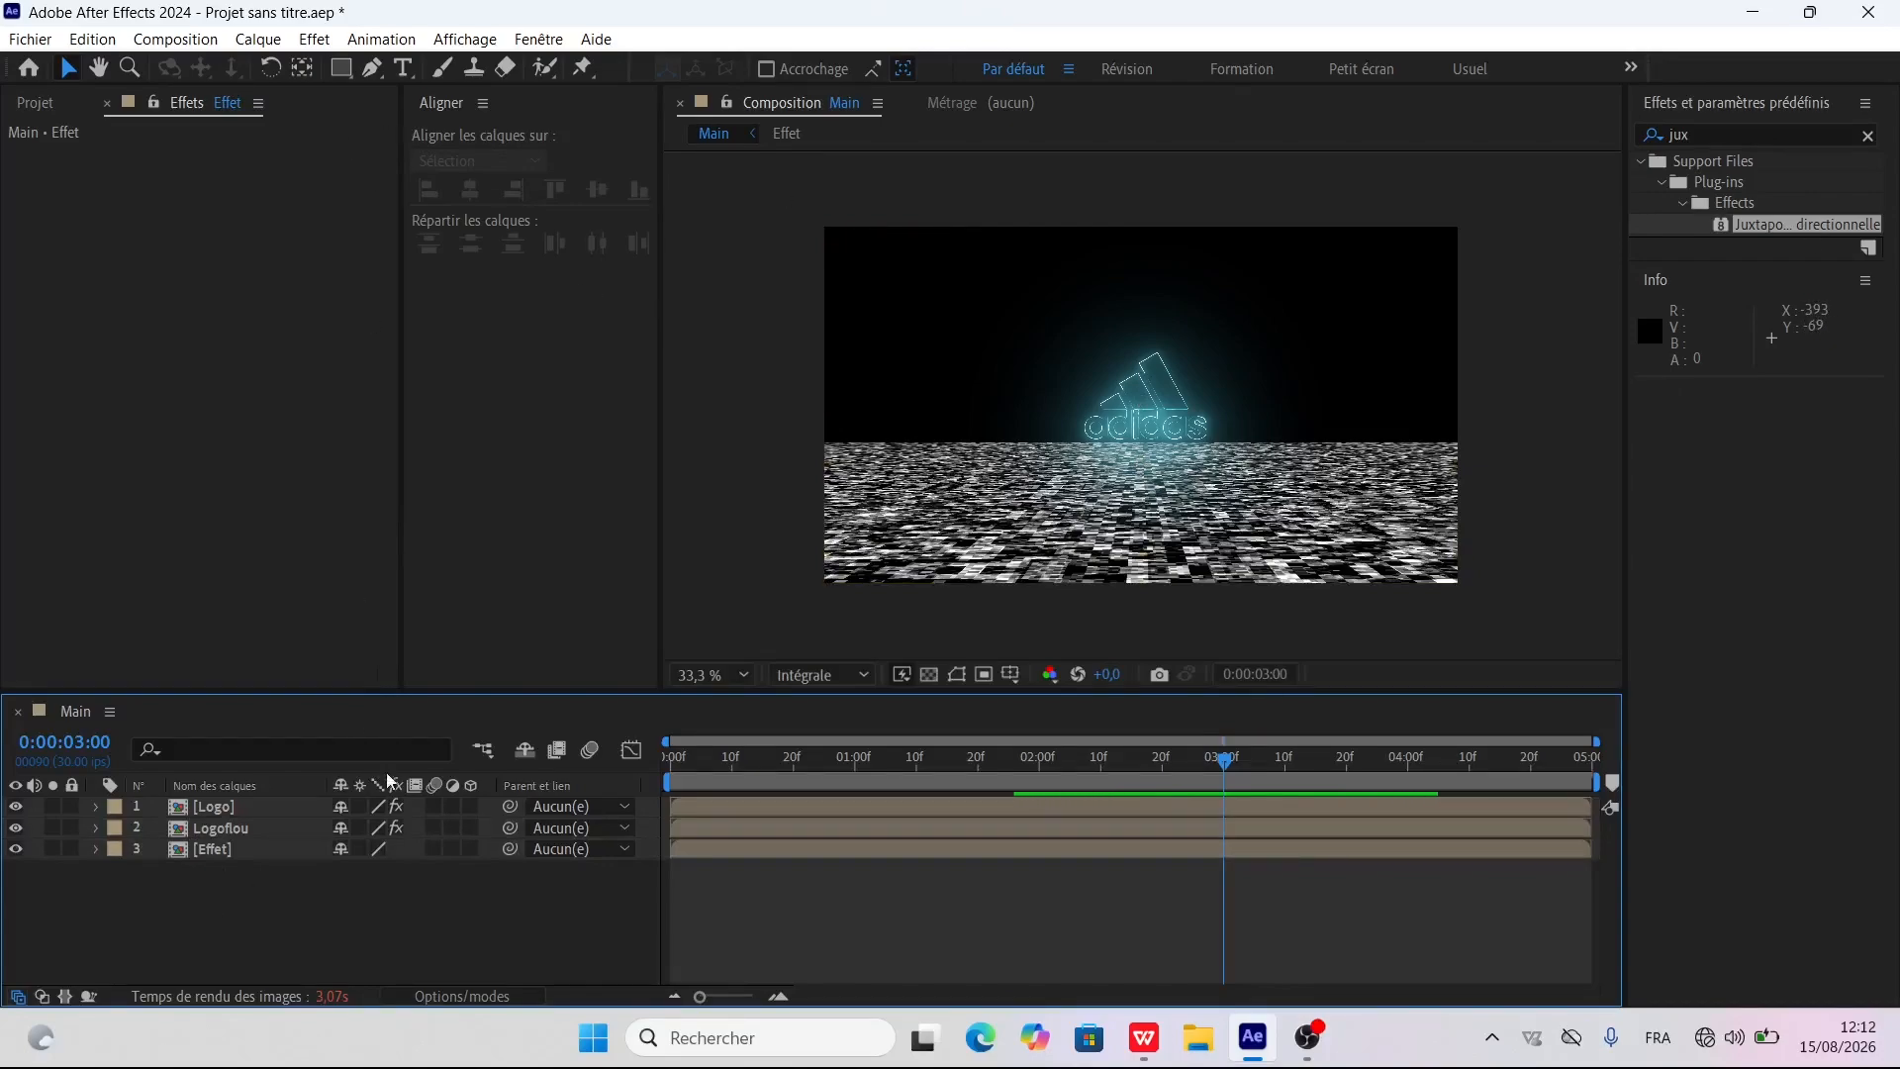
right_click(348, 877)
mouse_move(511, 589)
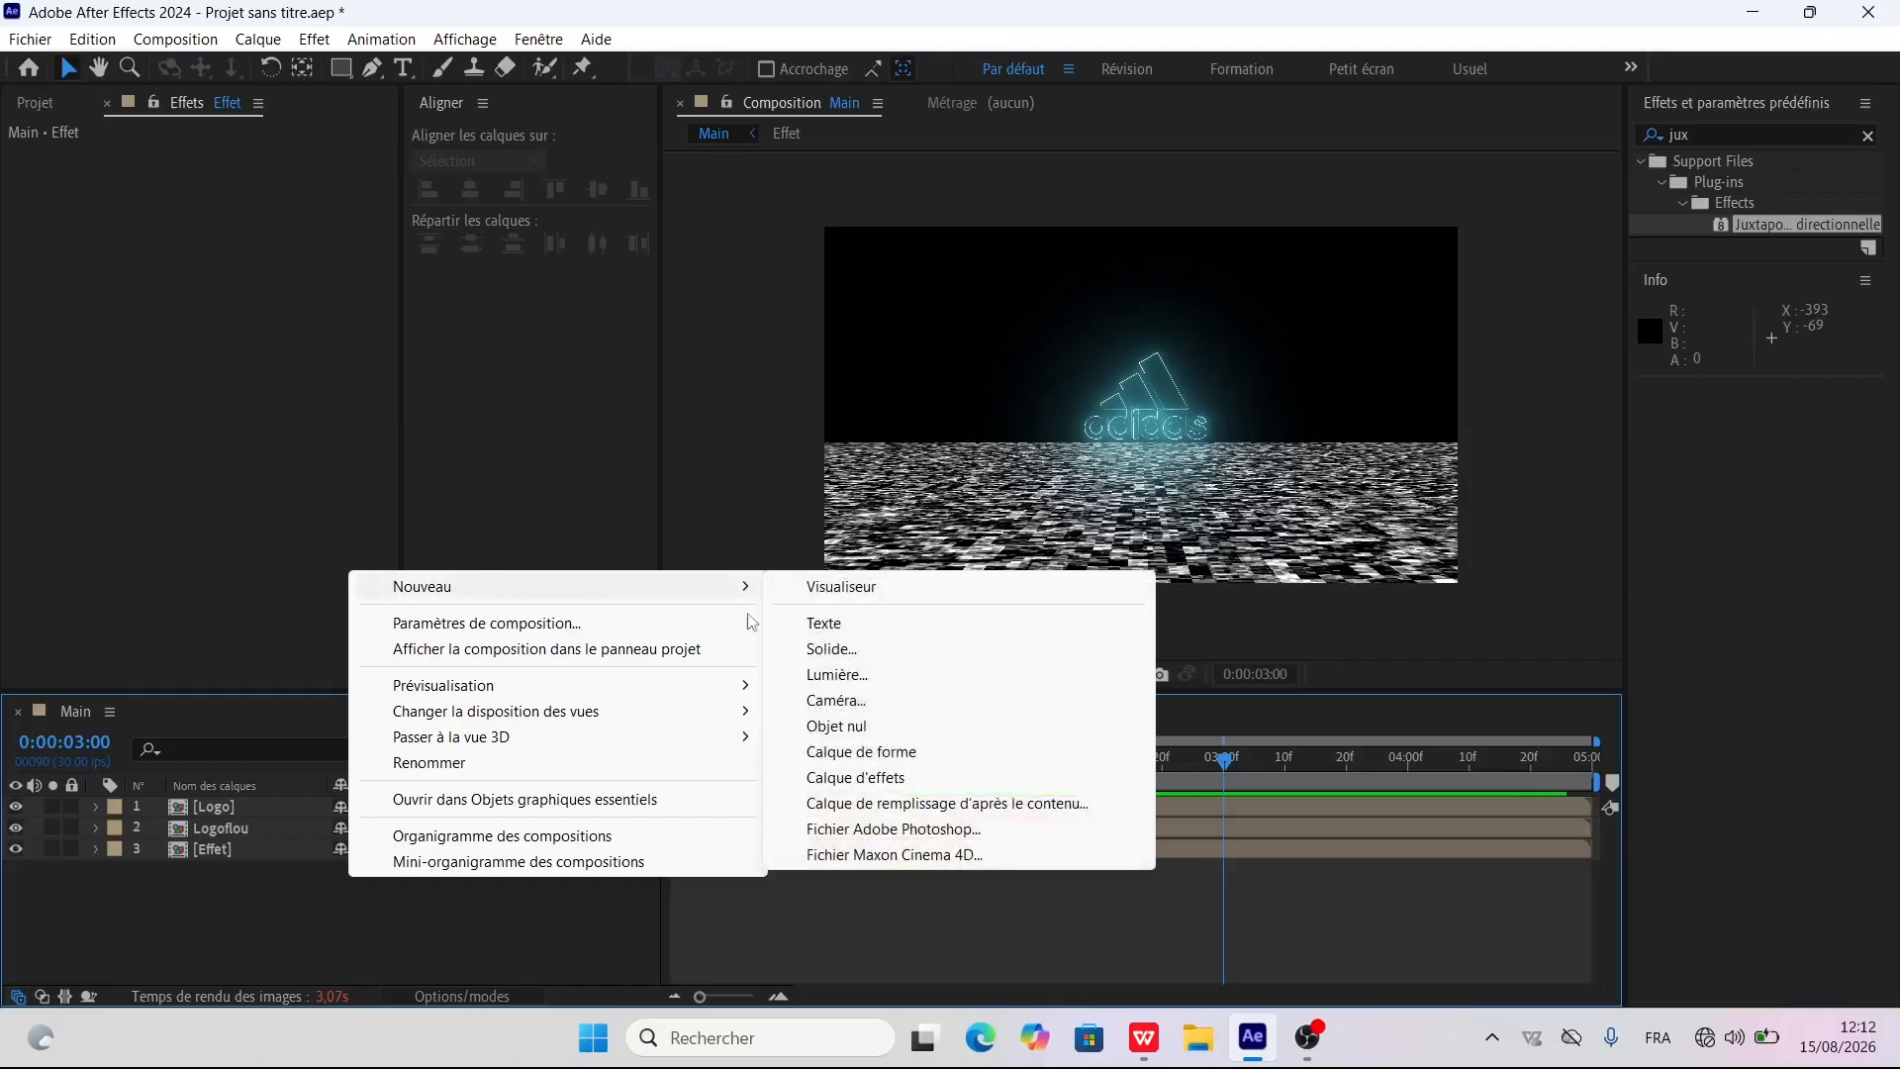
left_click(886, 782)
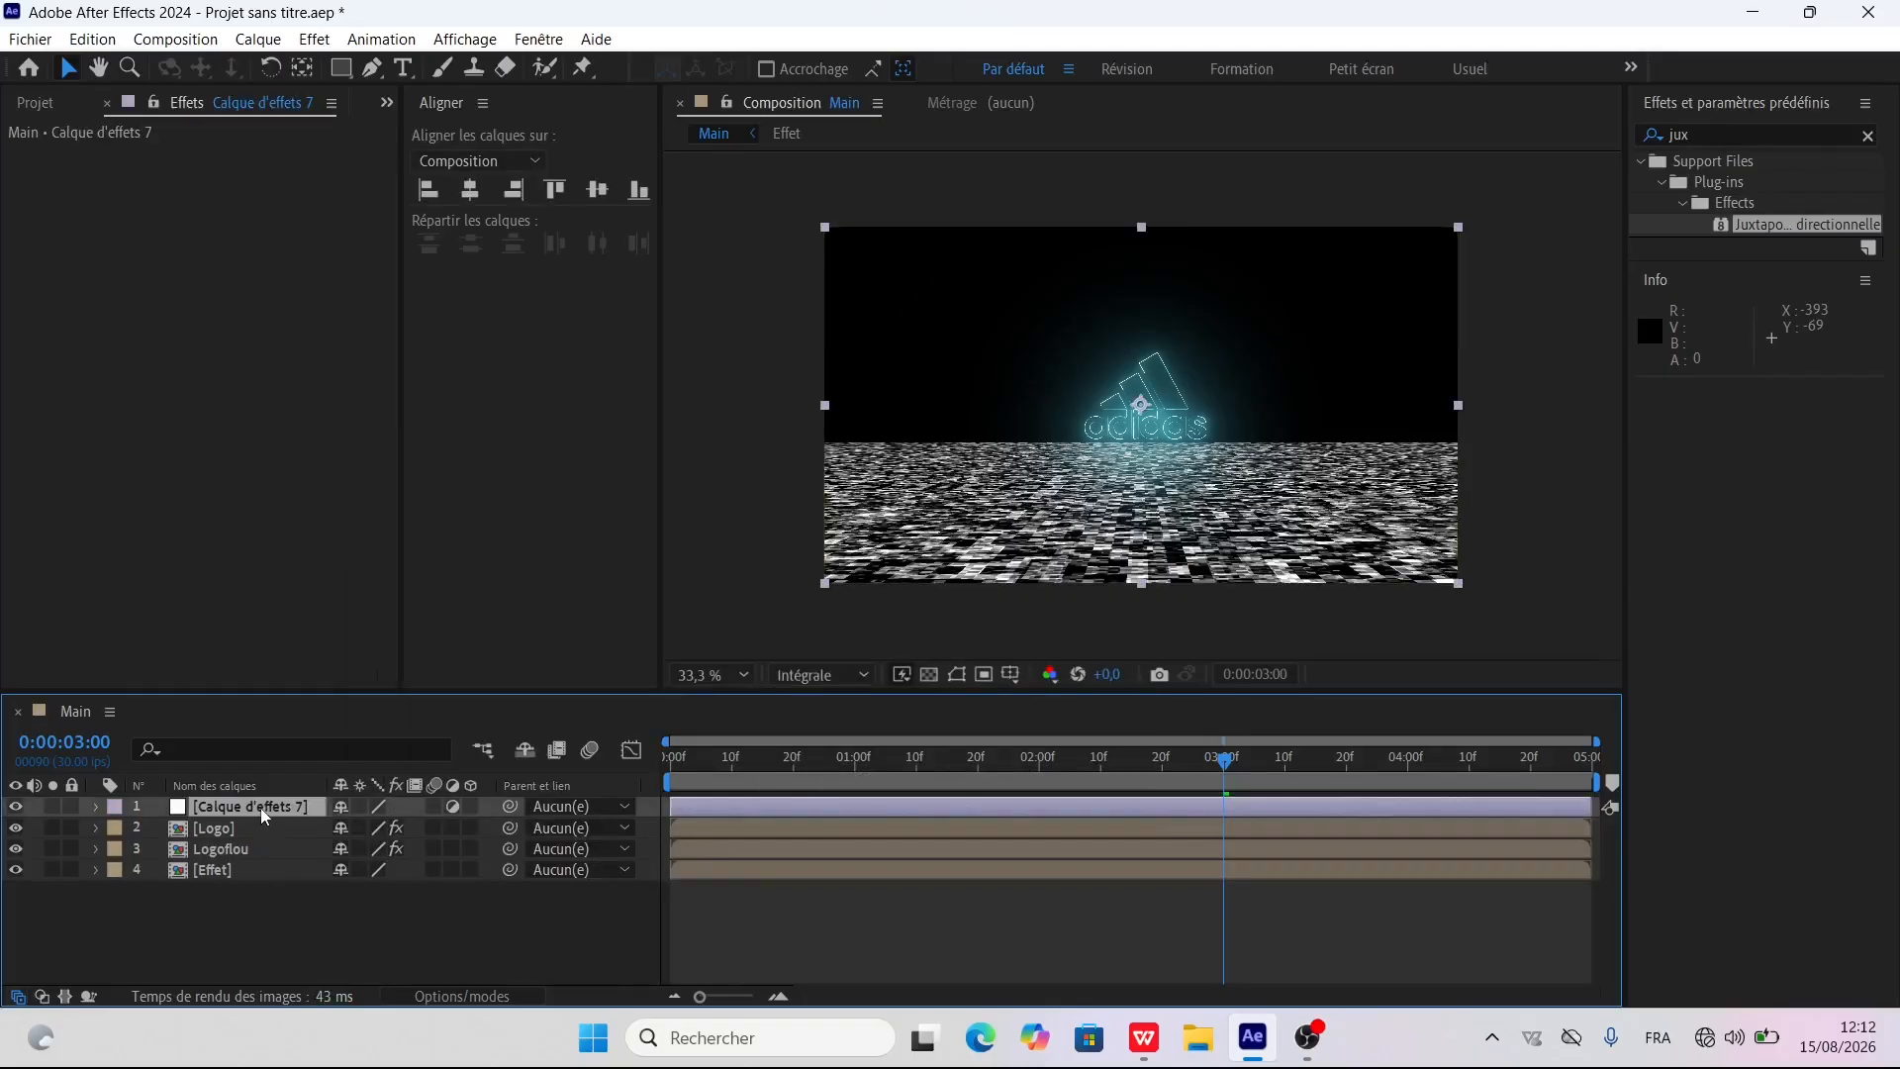
left_click_drag(265, 813, 235, 843)
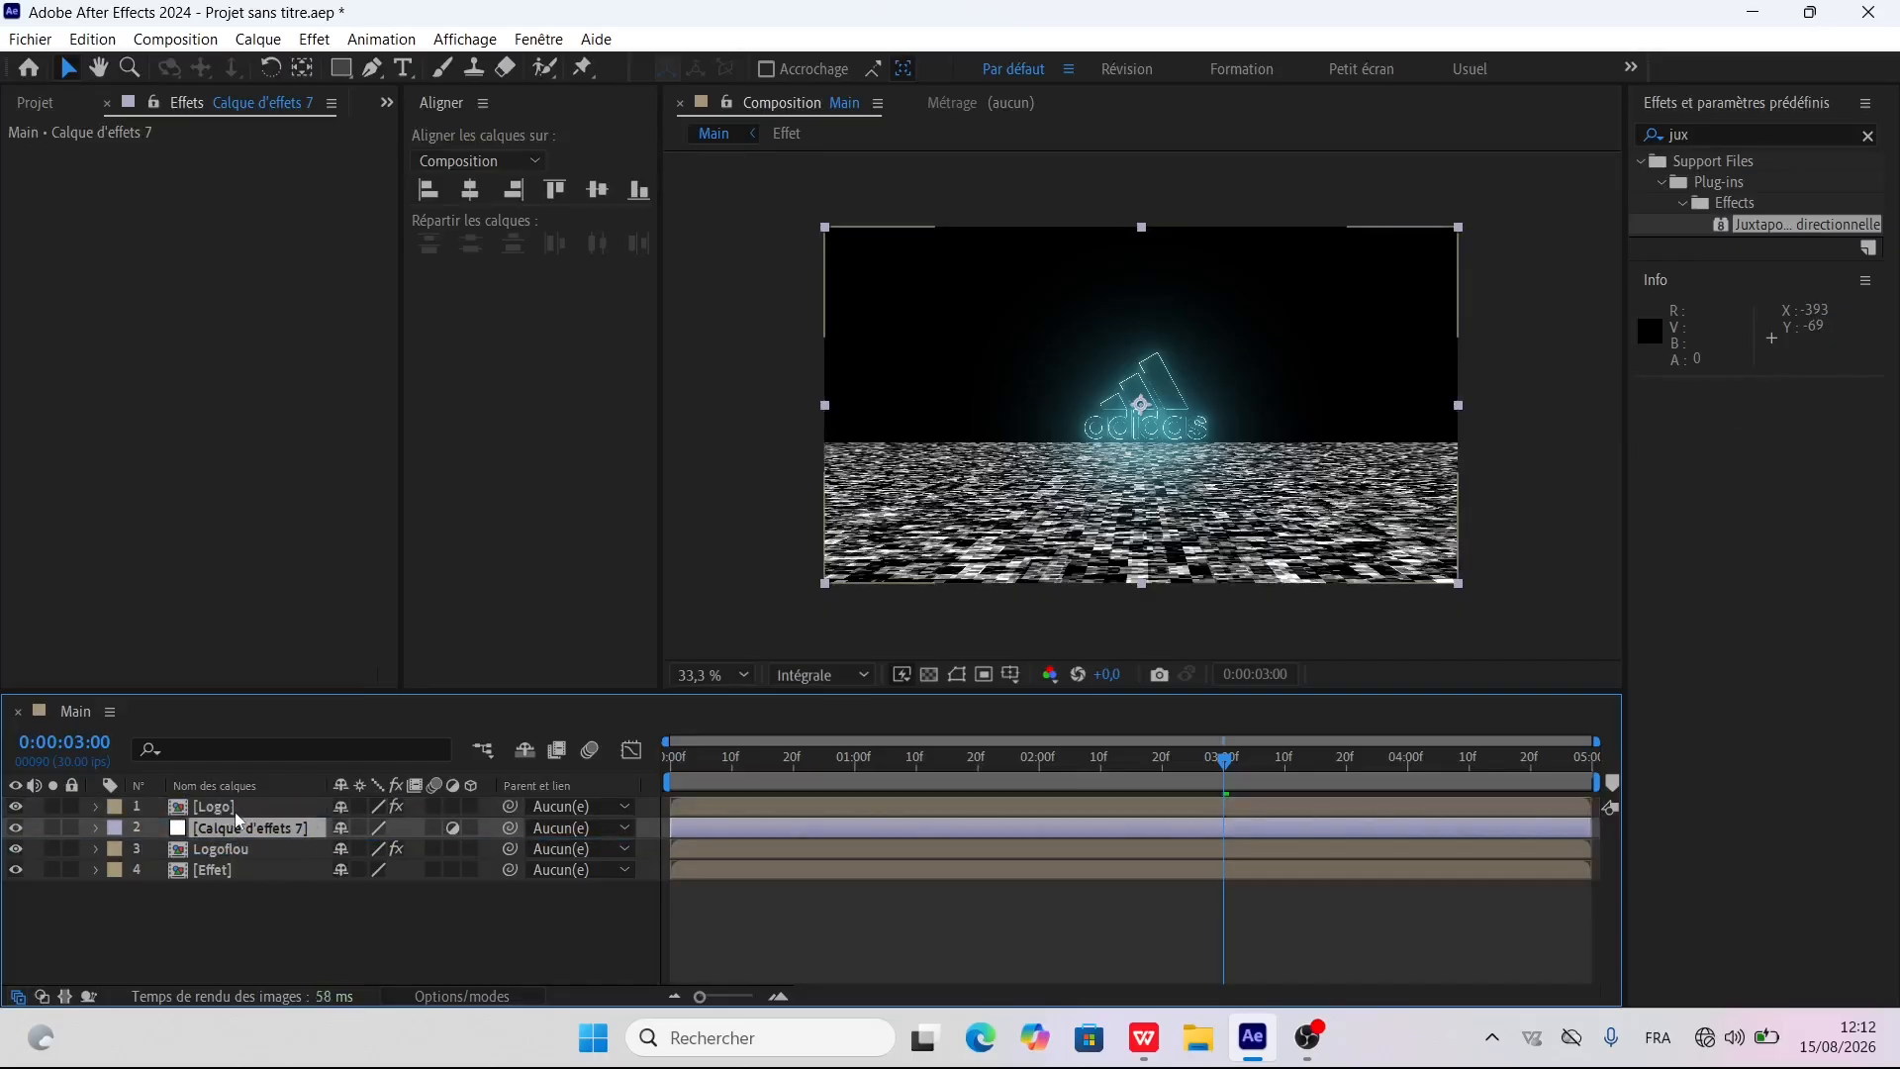
Examine what the Effet and Logoflou layers each contribute to the image by briefly hiding and reshowing them
left_click(233, 806)
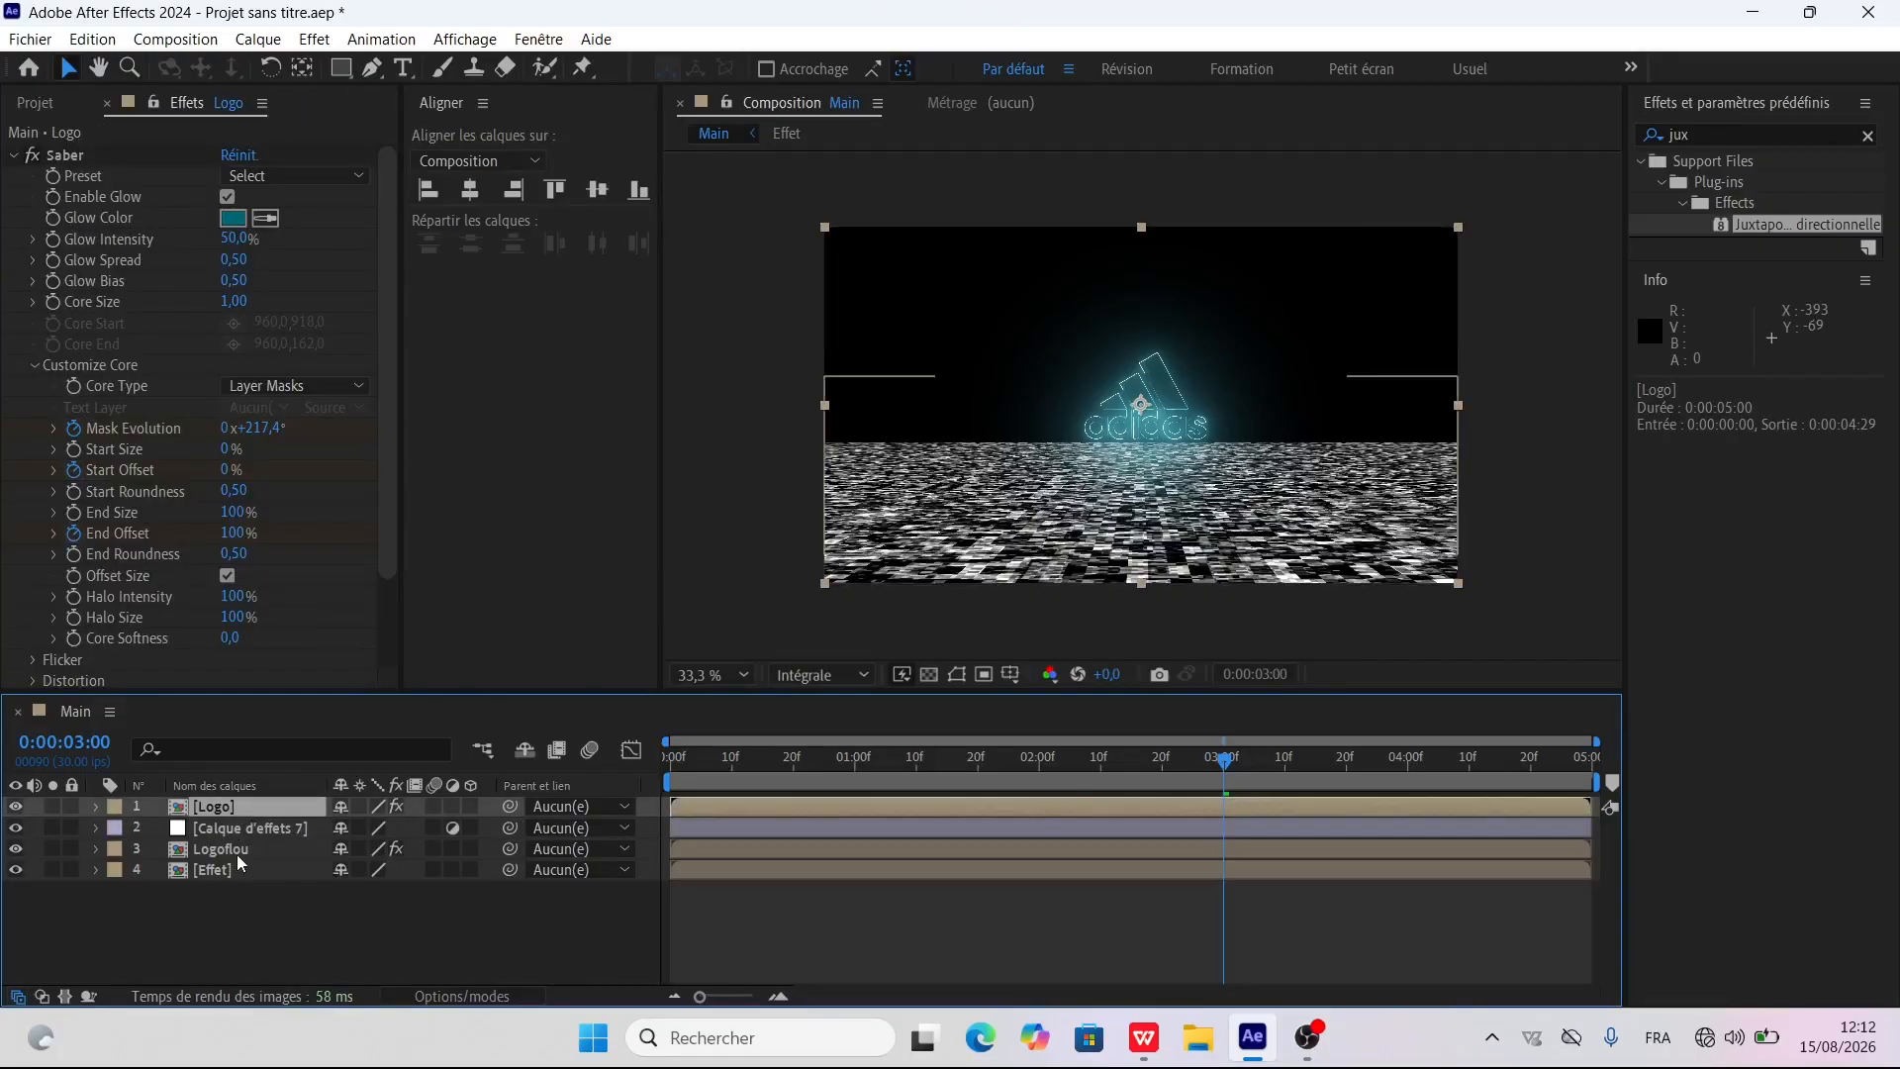
left_click(203, 870)
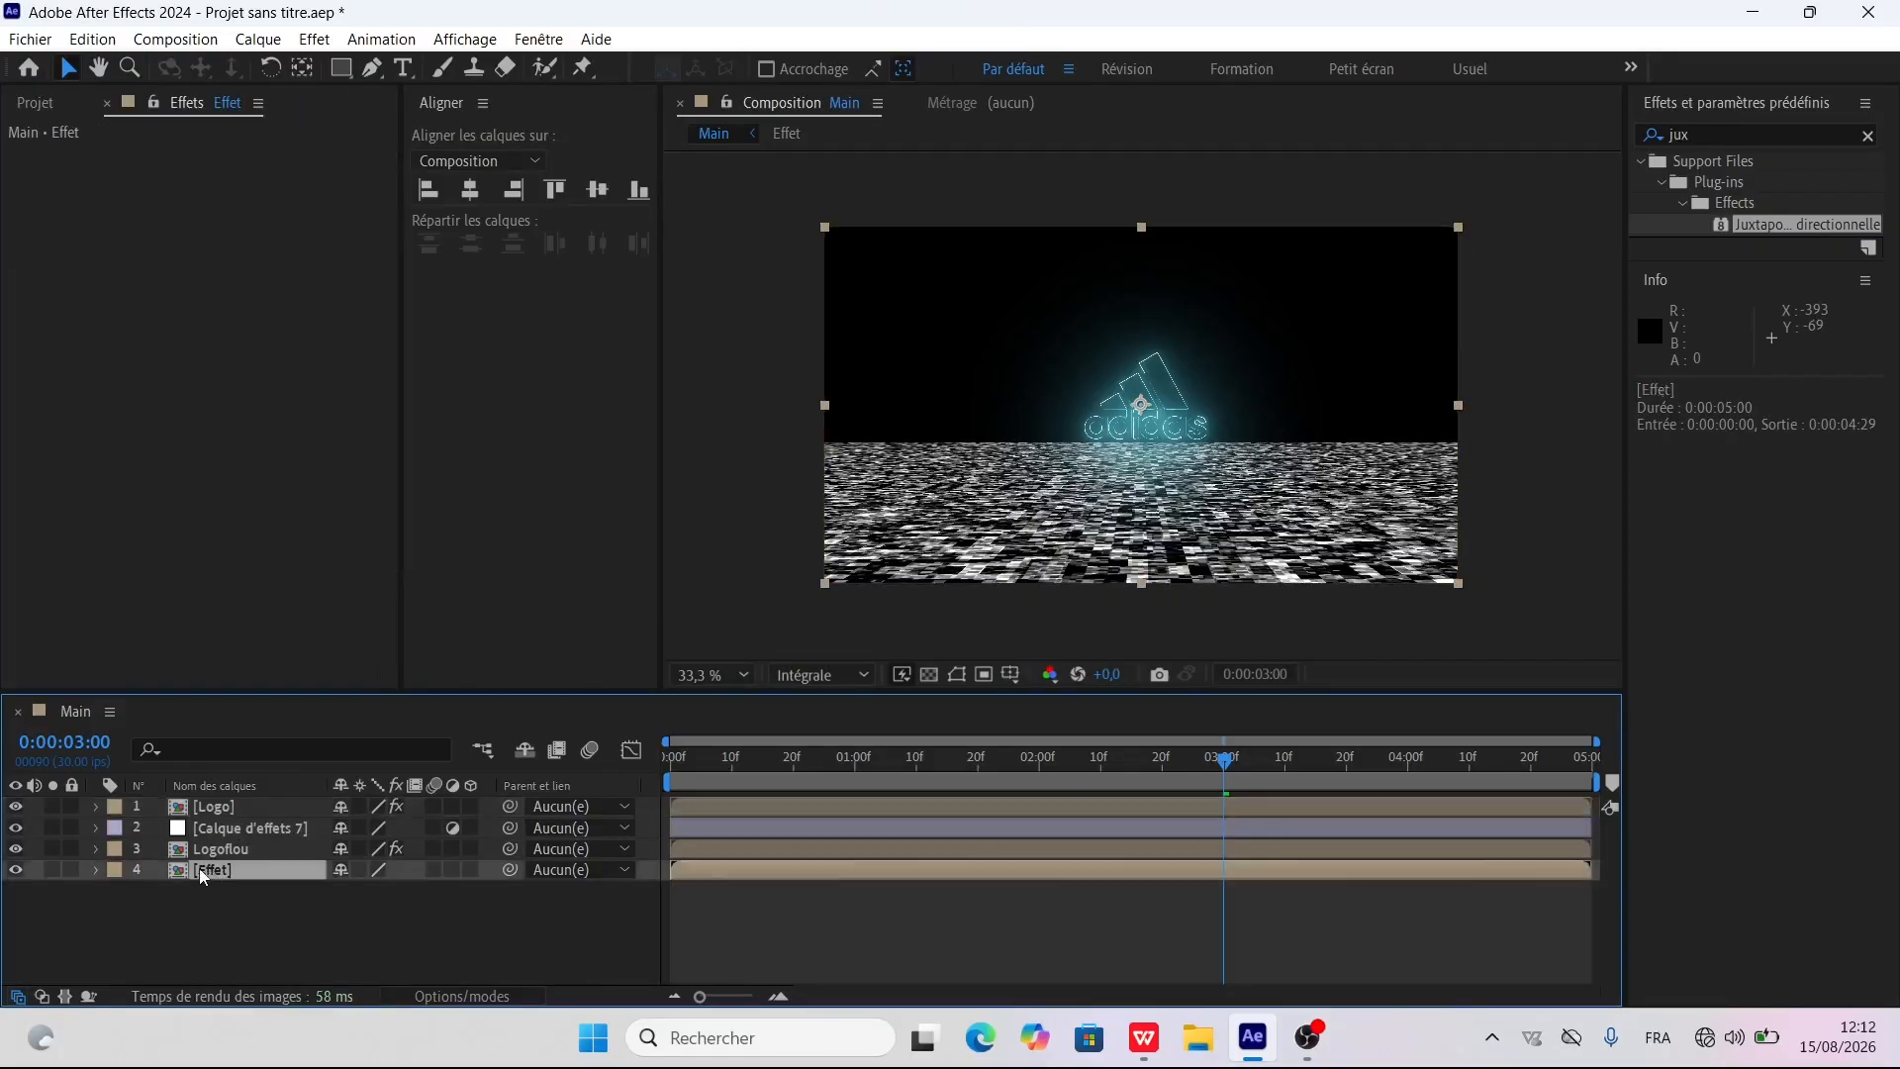
left_click(16, 868)
left_click(16, 869)
left_click(194, 850)
left_click(16, 851)
left_click(16, 851)
left_click(211, 873)
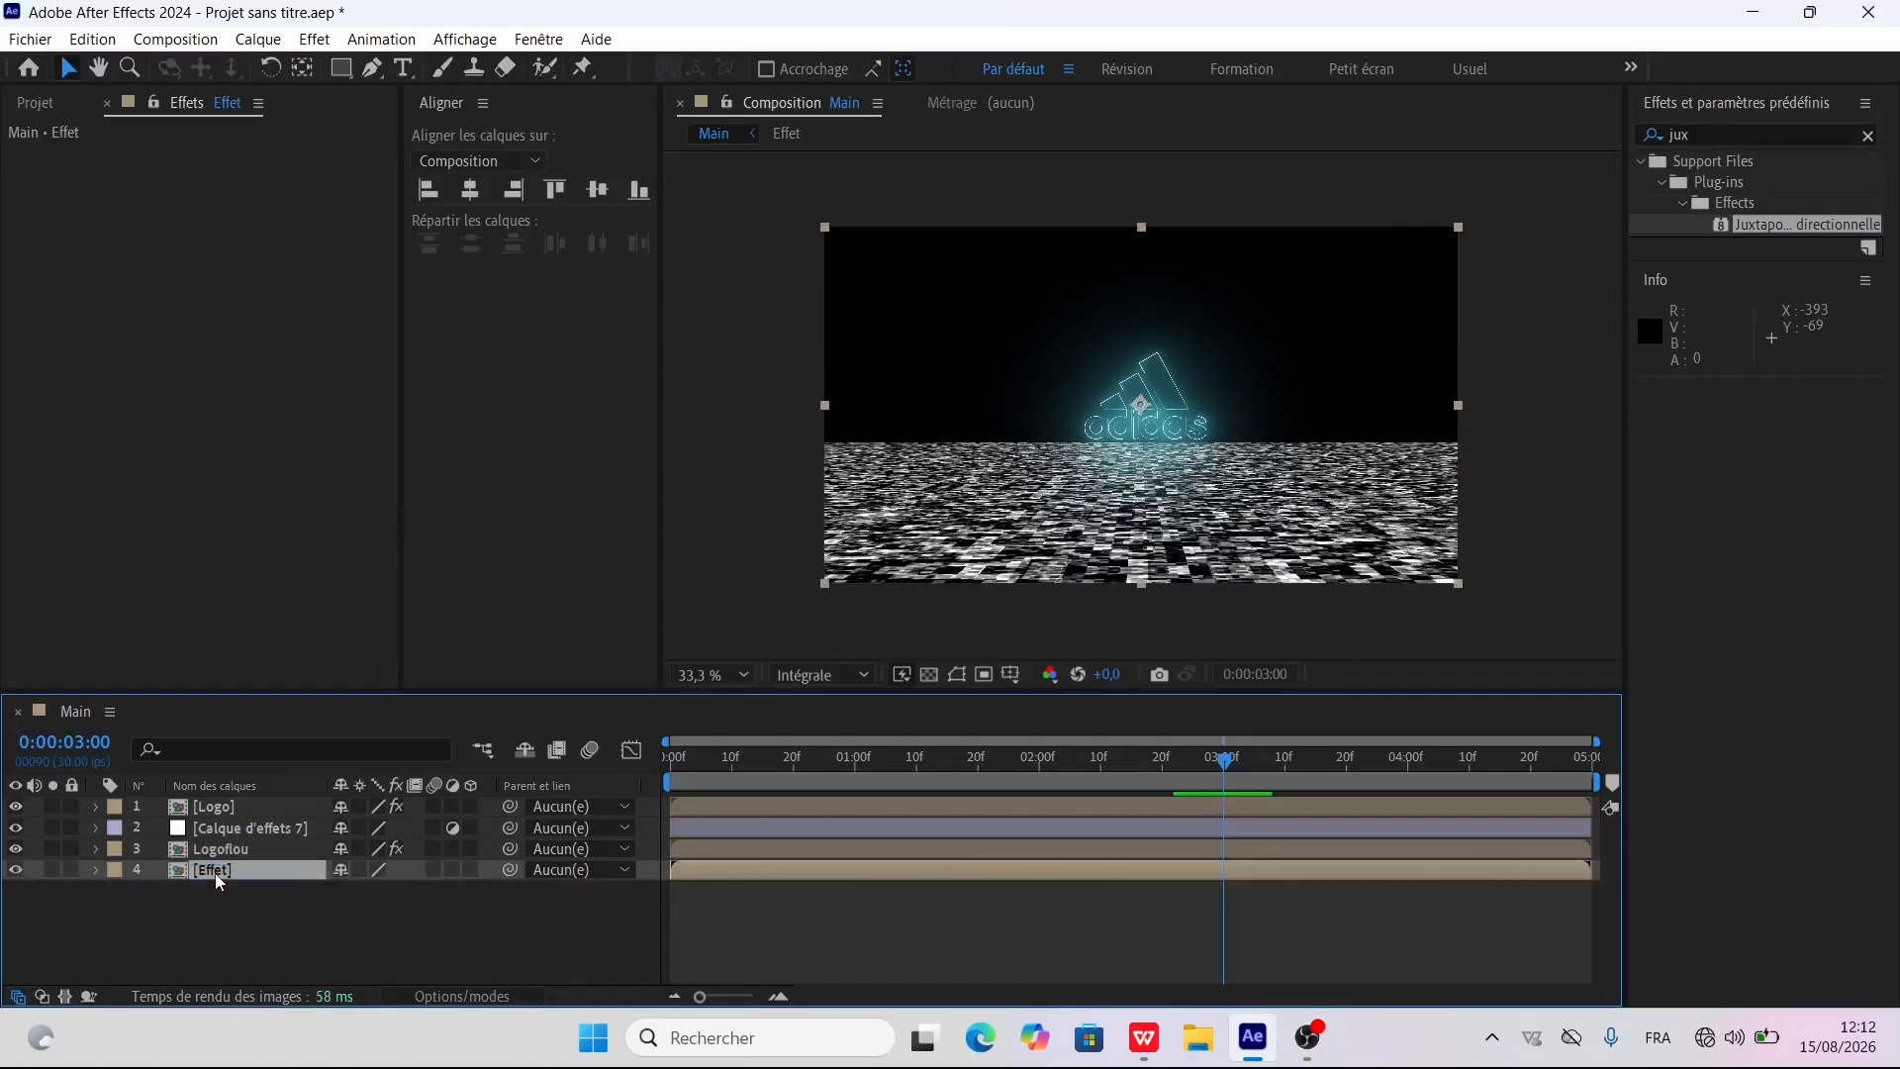
Apply the Flou composite (Compound Blur) effect to the adjustment layer
left_click(253, 829)
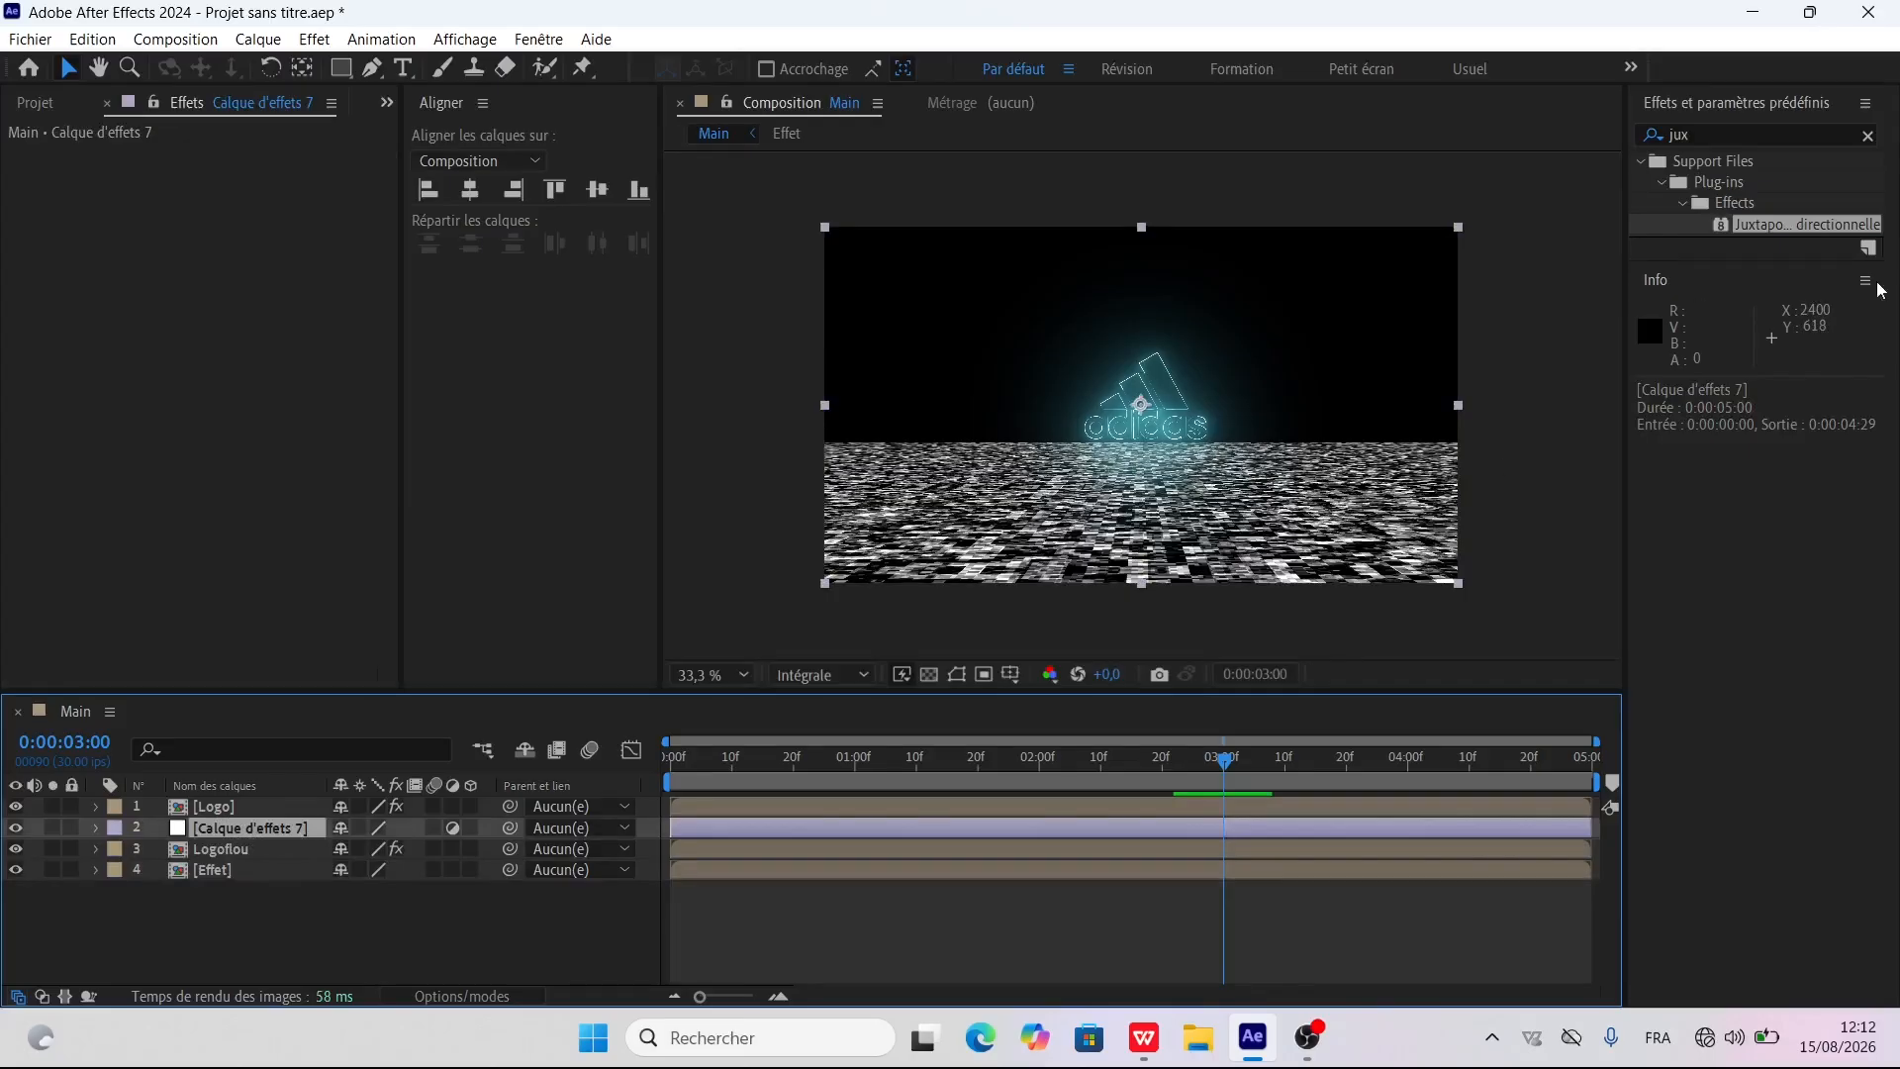
left_click(1708, 136)
double_click(1708, 137)
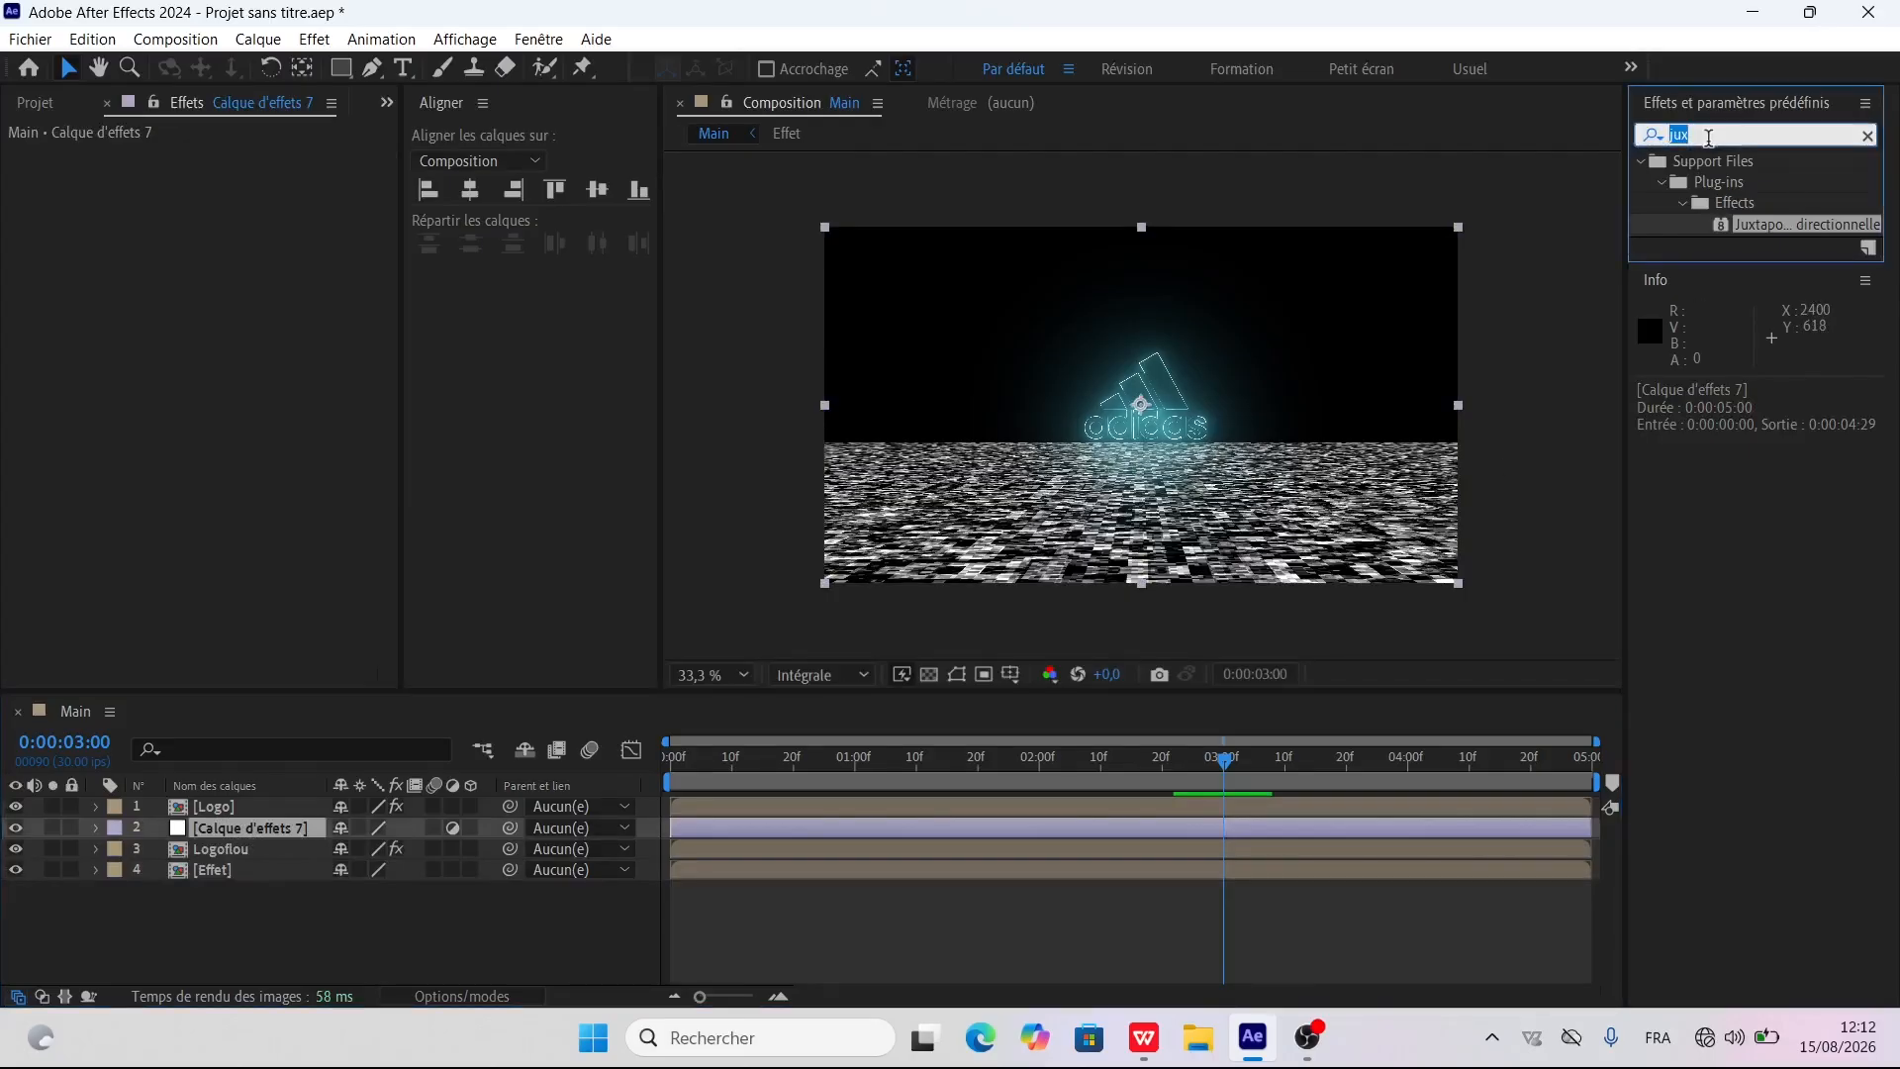
type("flou x")
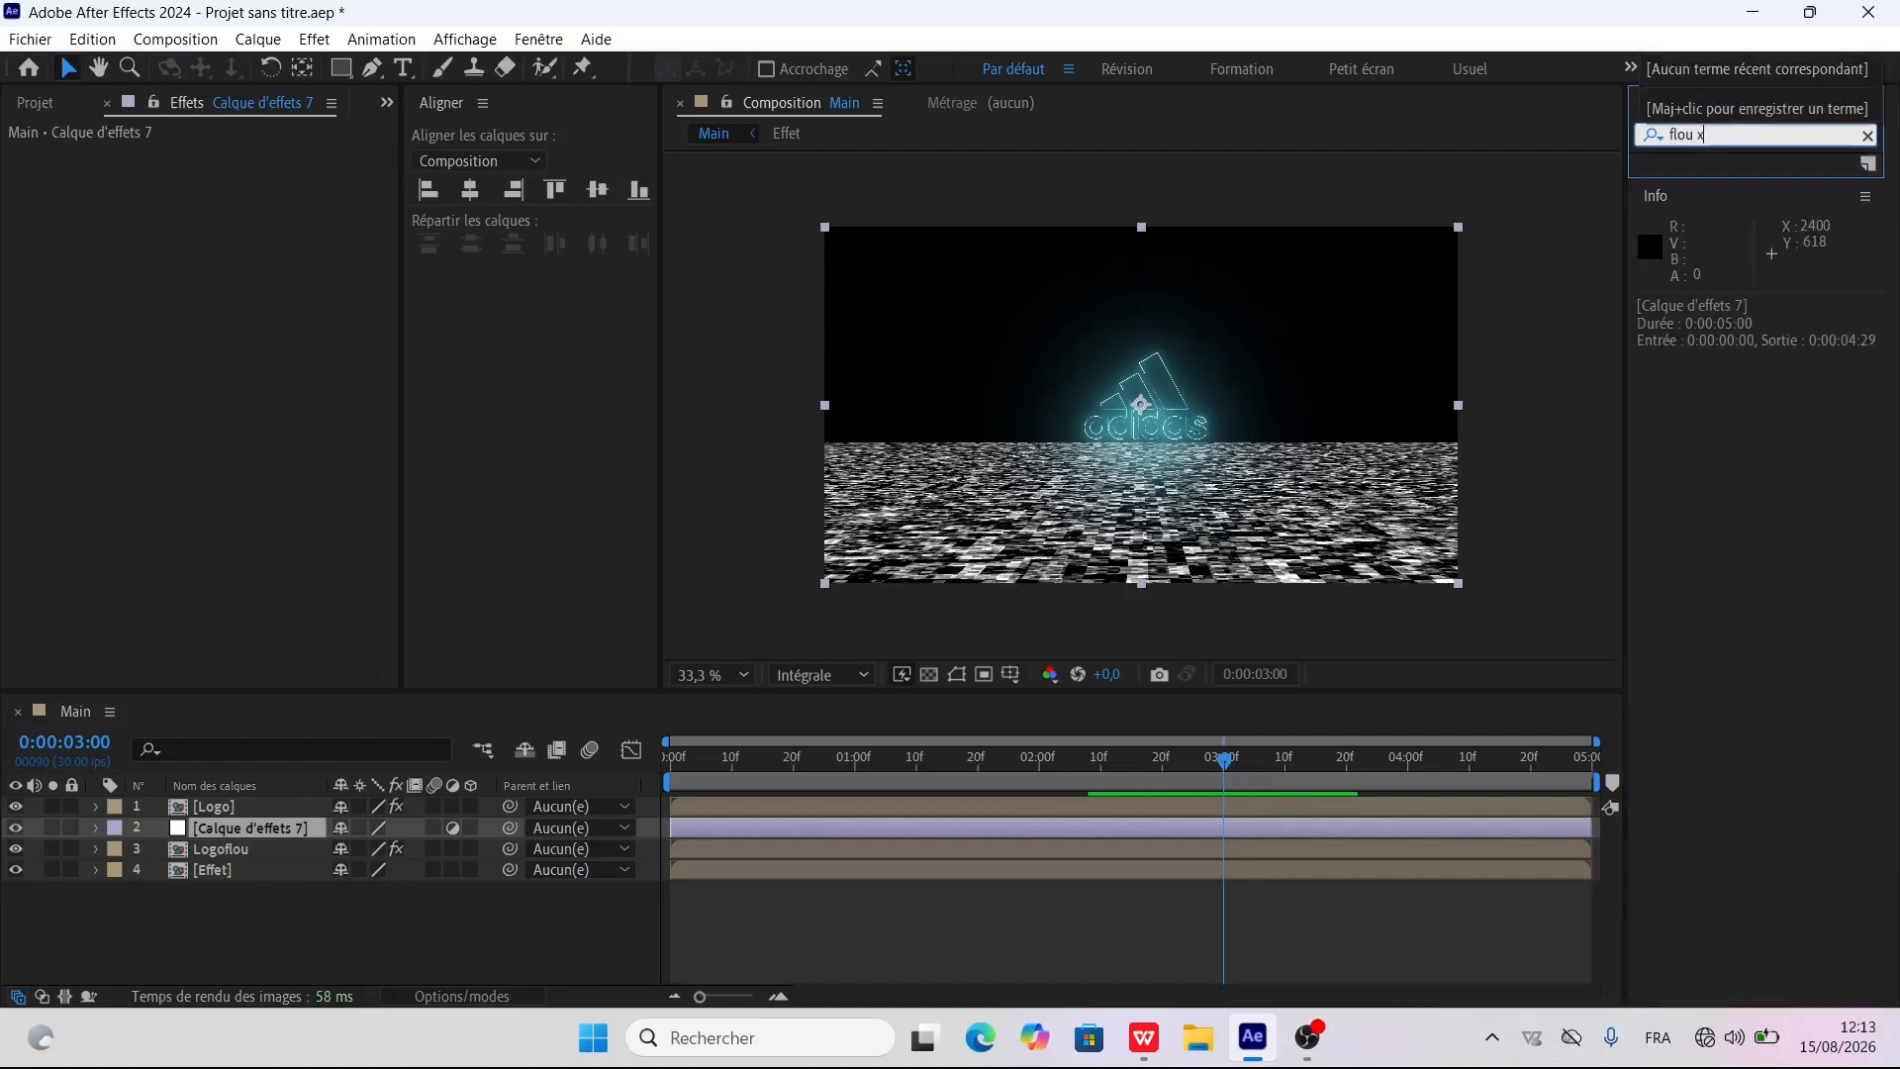
key("BackSpace")
type("com")
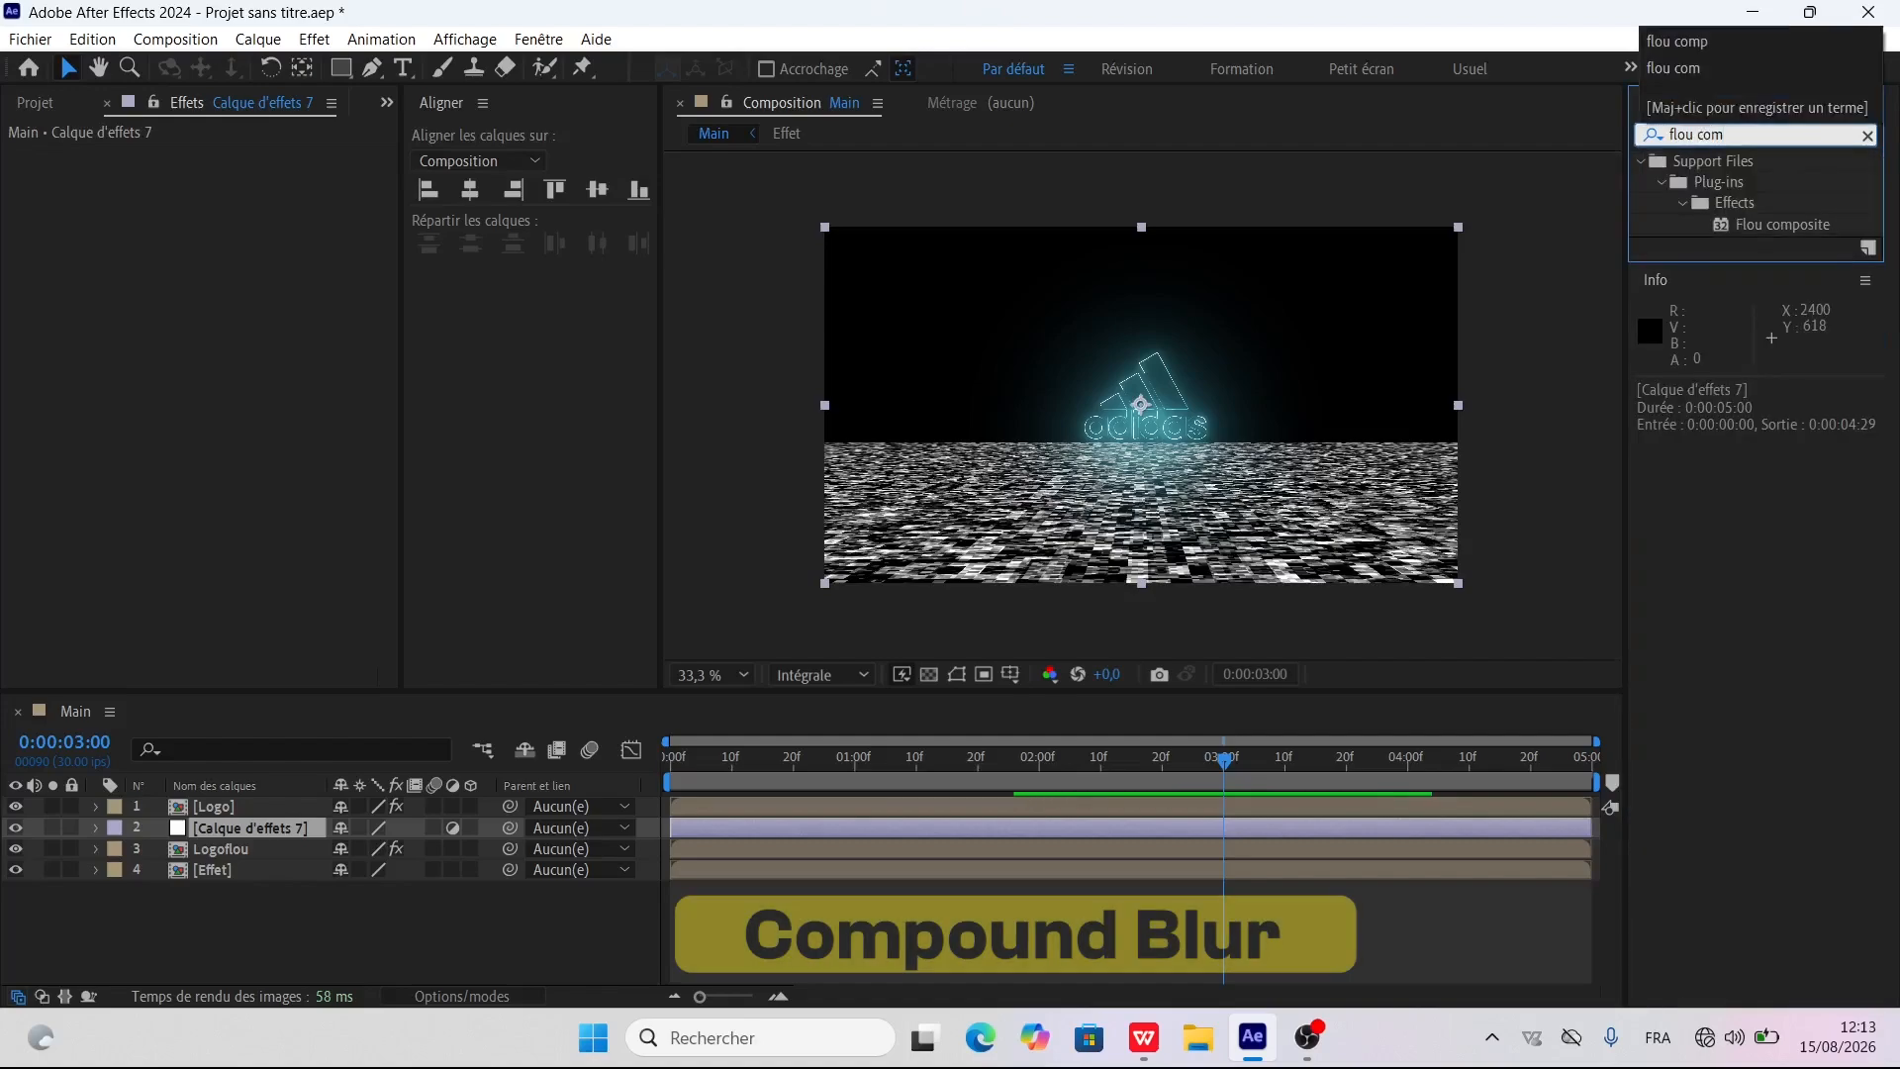
double_click(1800, 223)
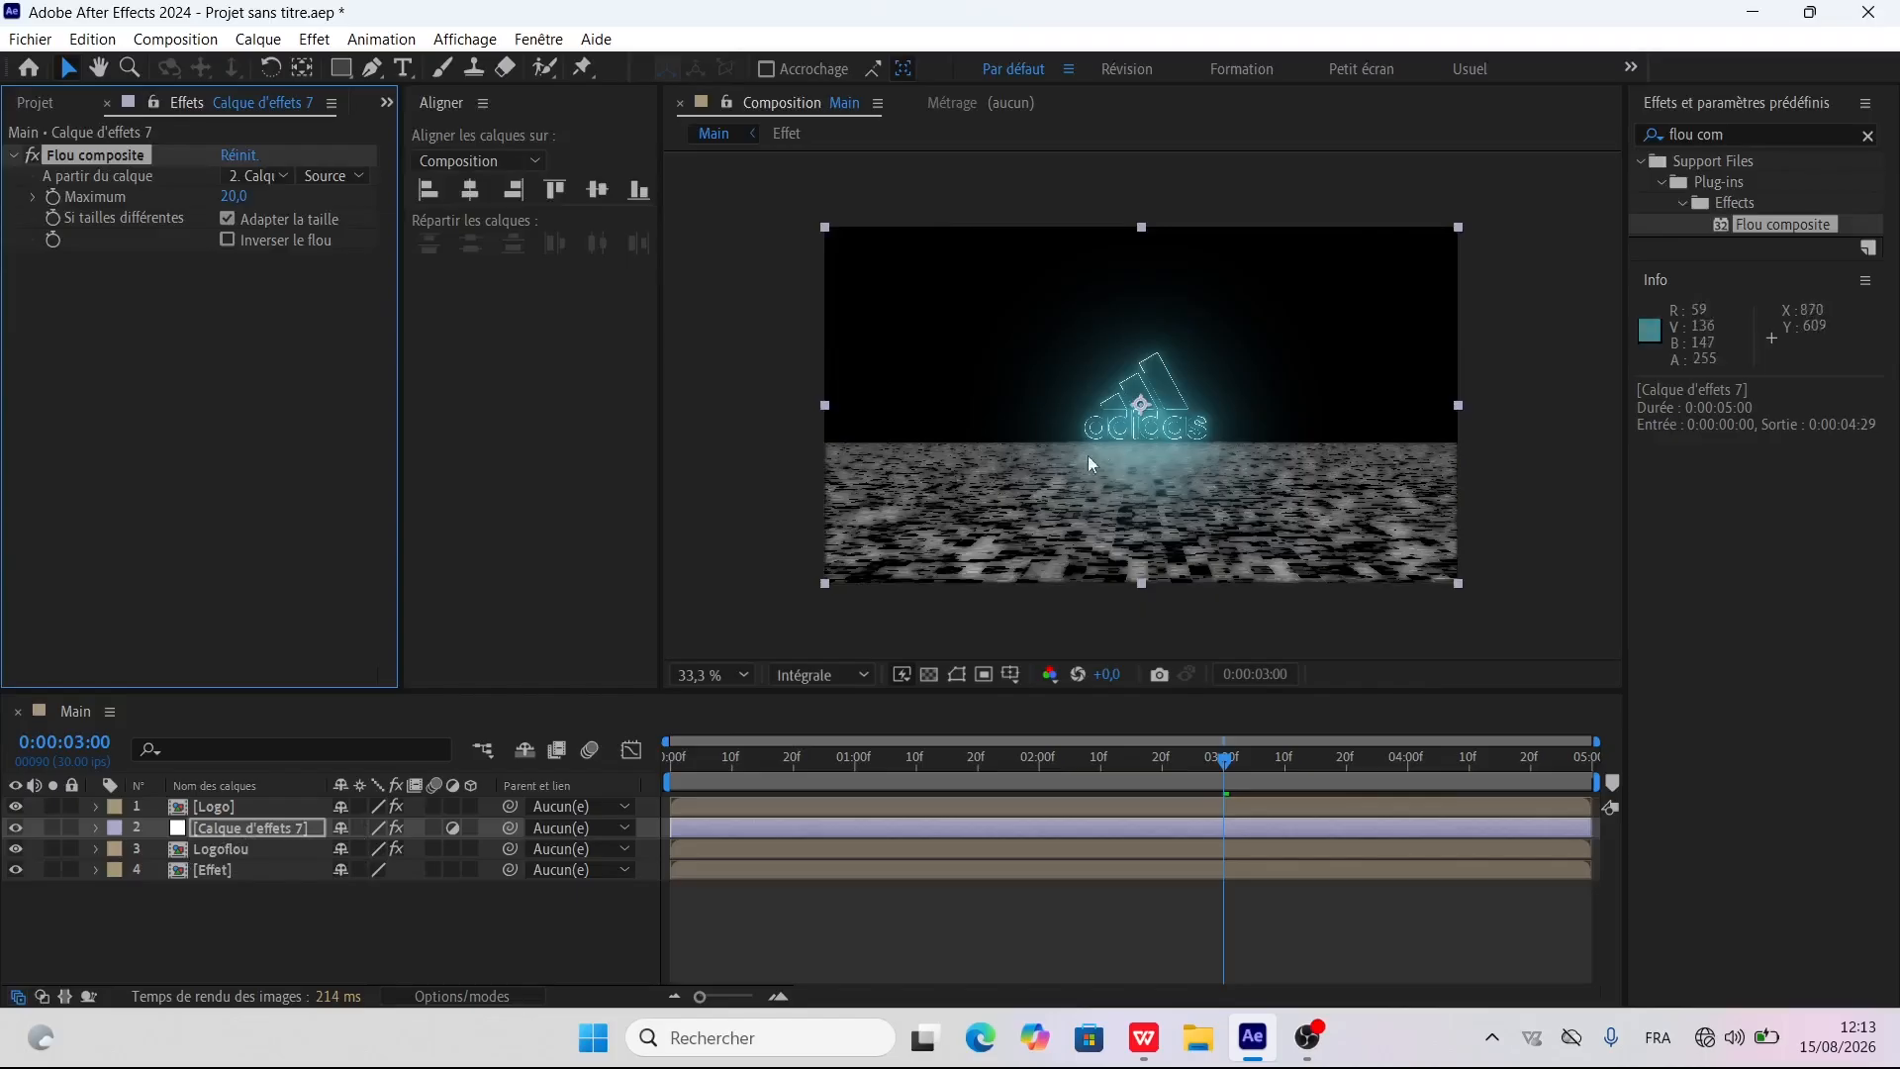
Hide the Effet precomposition layer in the Main composition
double_click(223, 871)
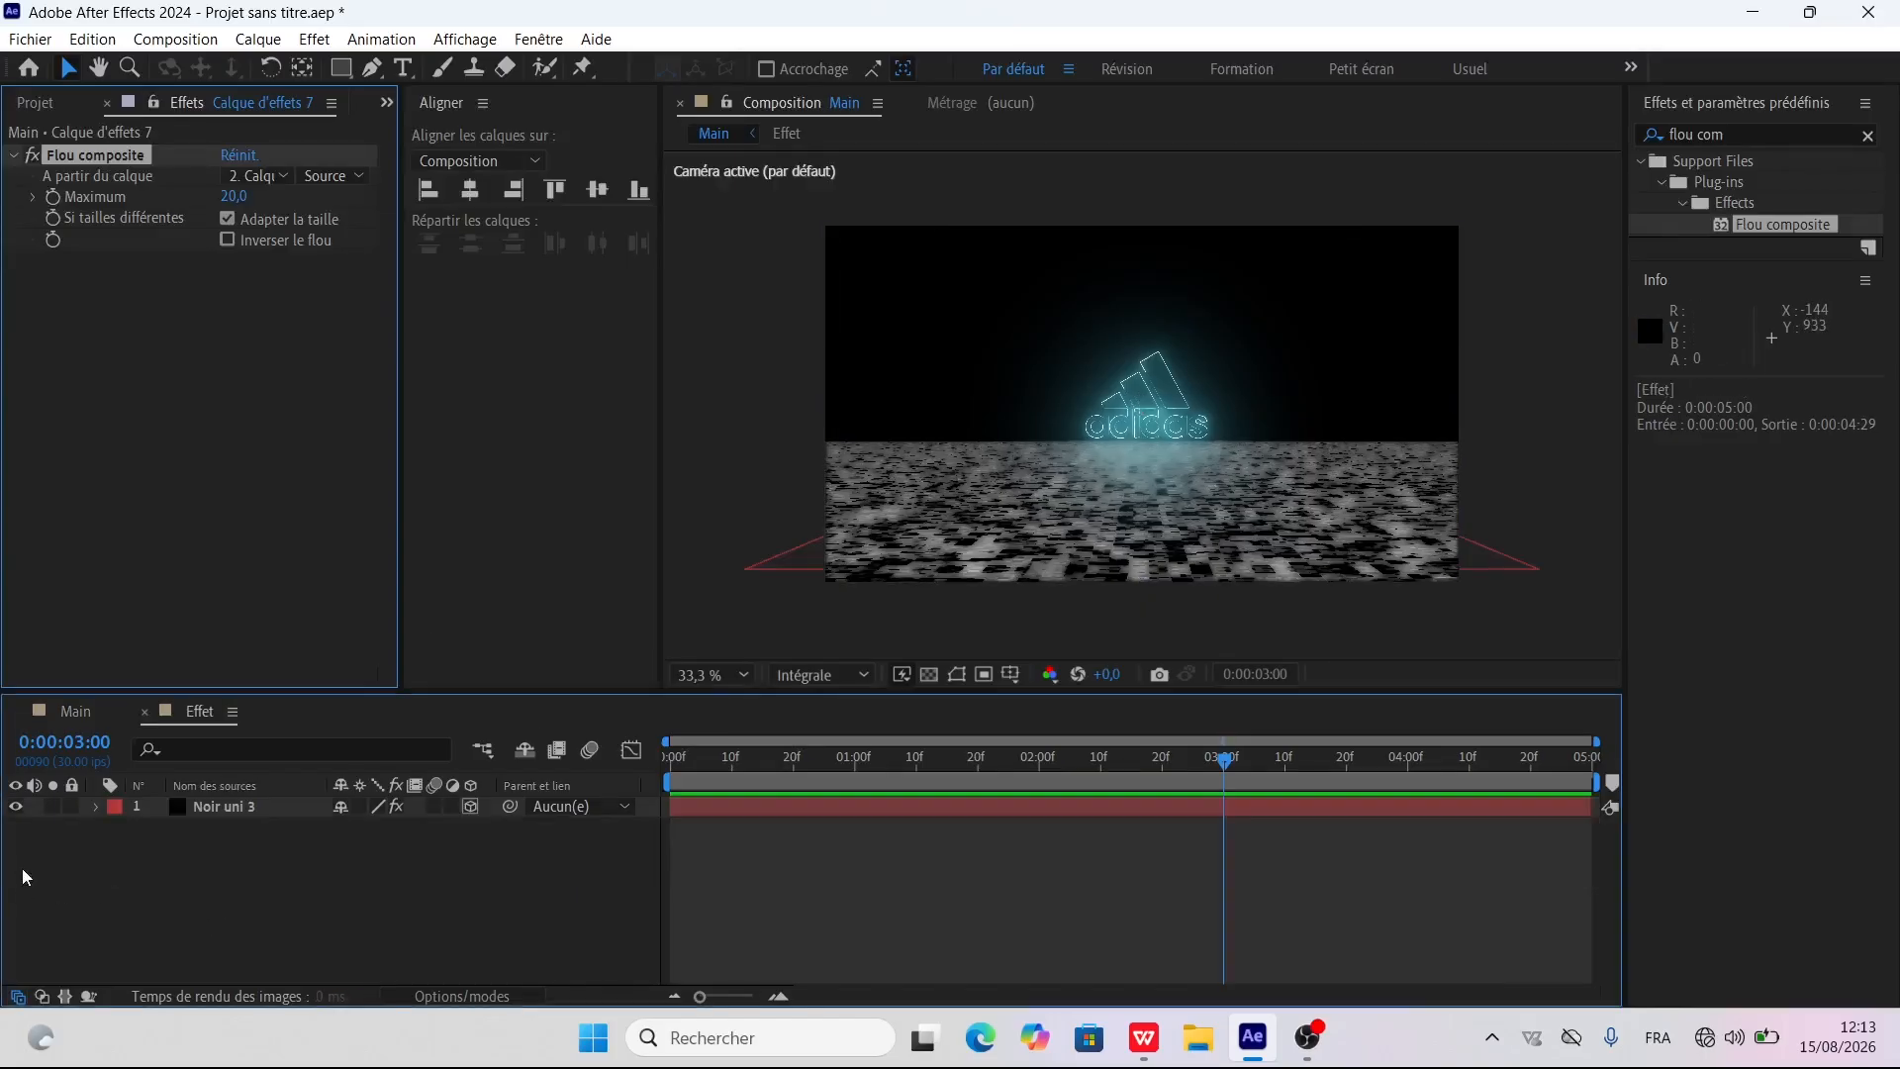
left_click(144, 712)
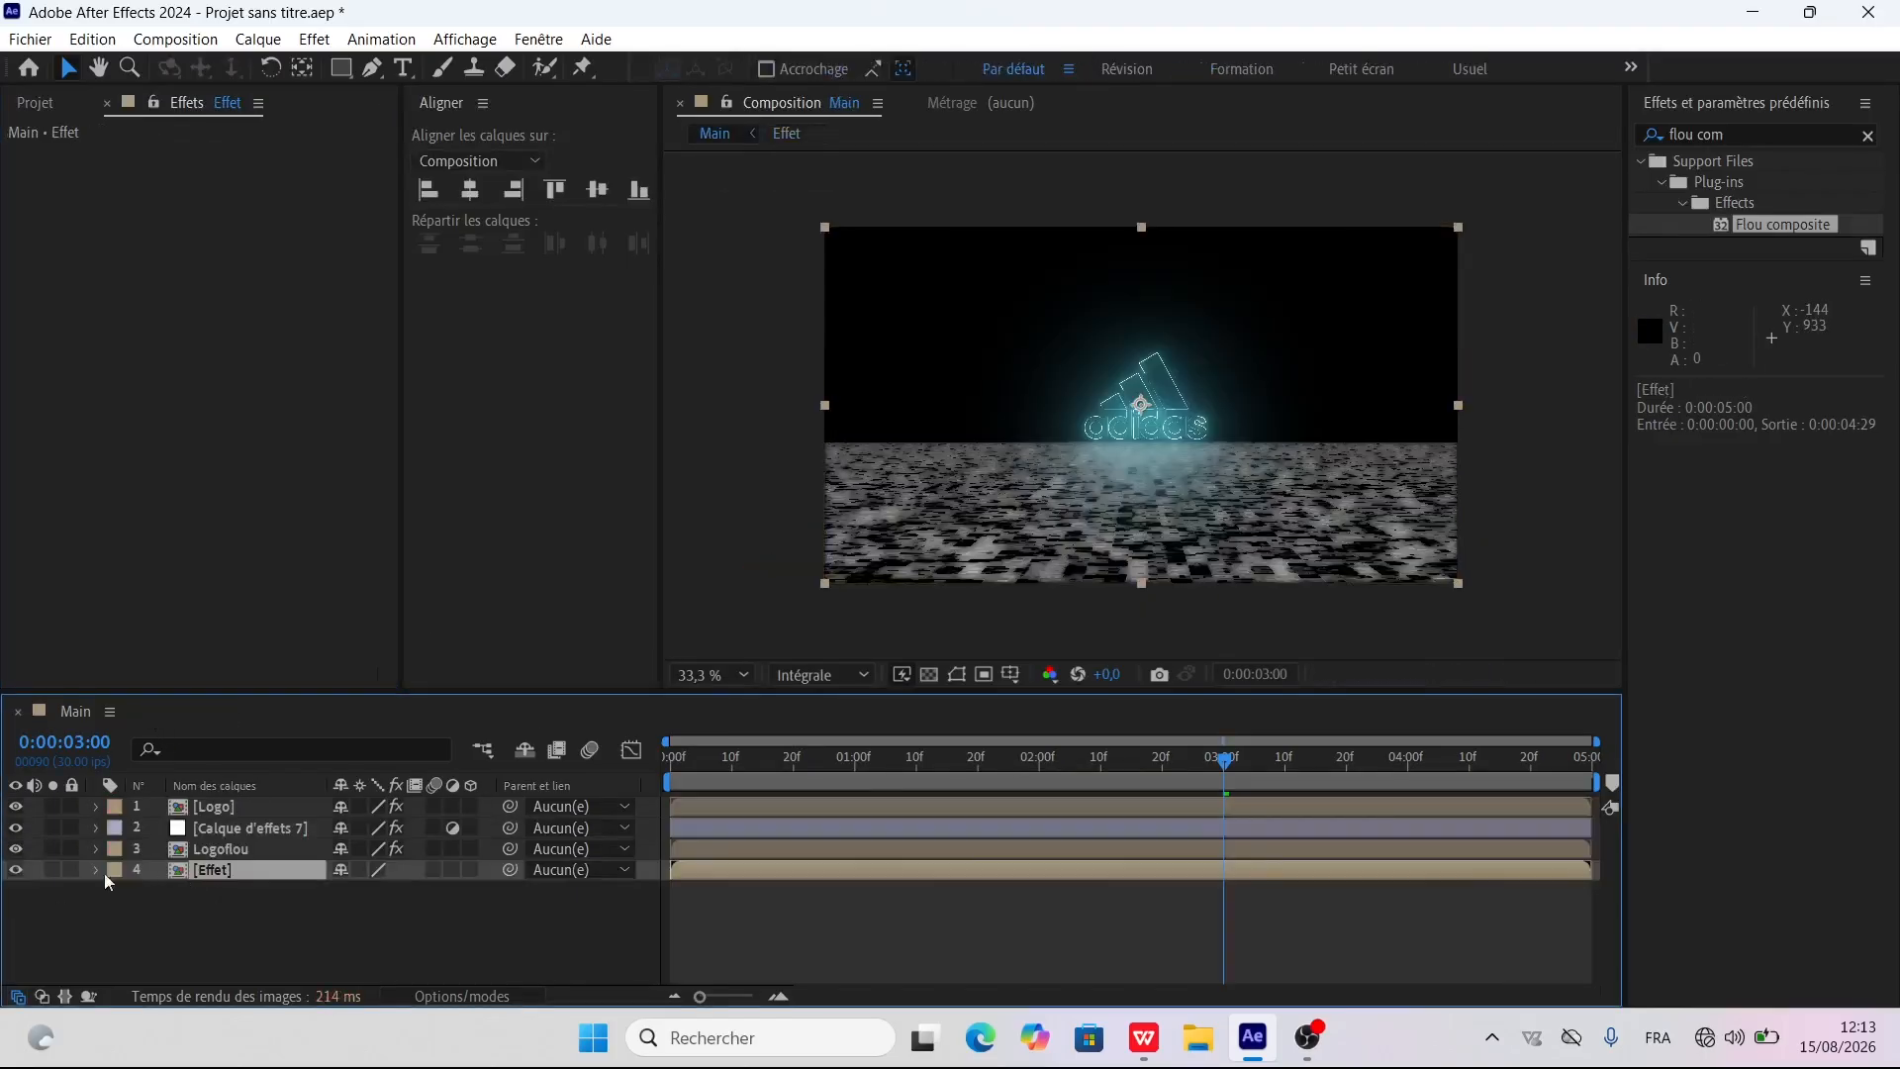
left_click(16, 870)
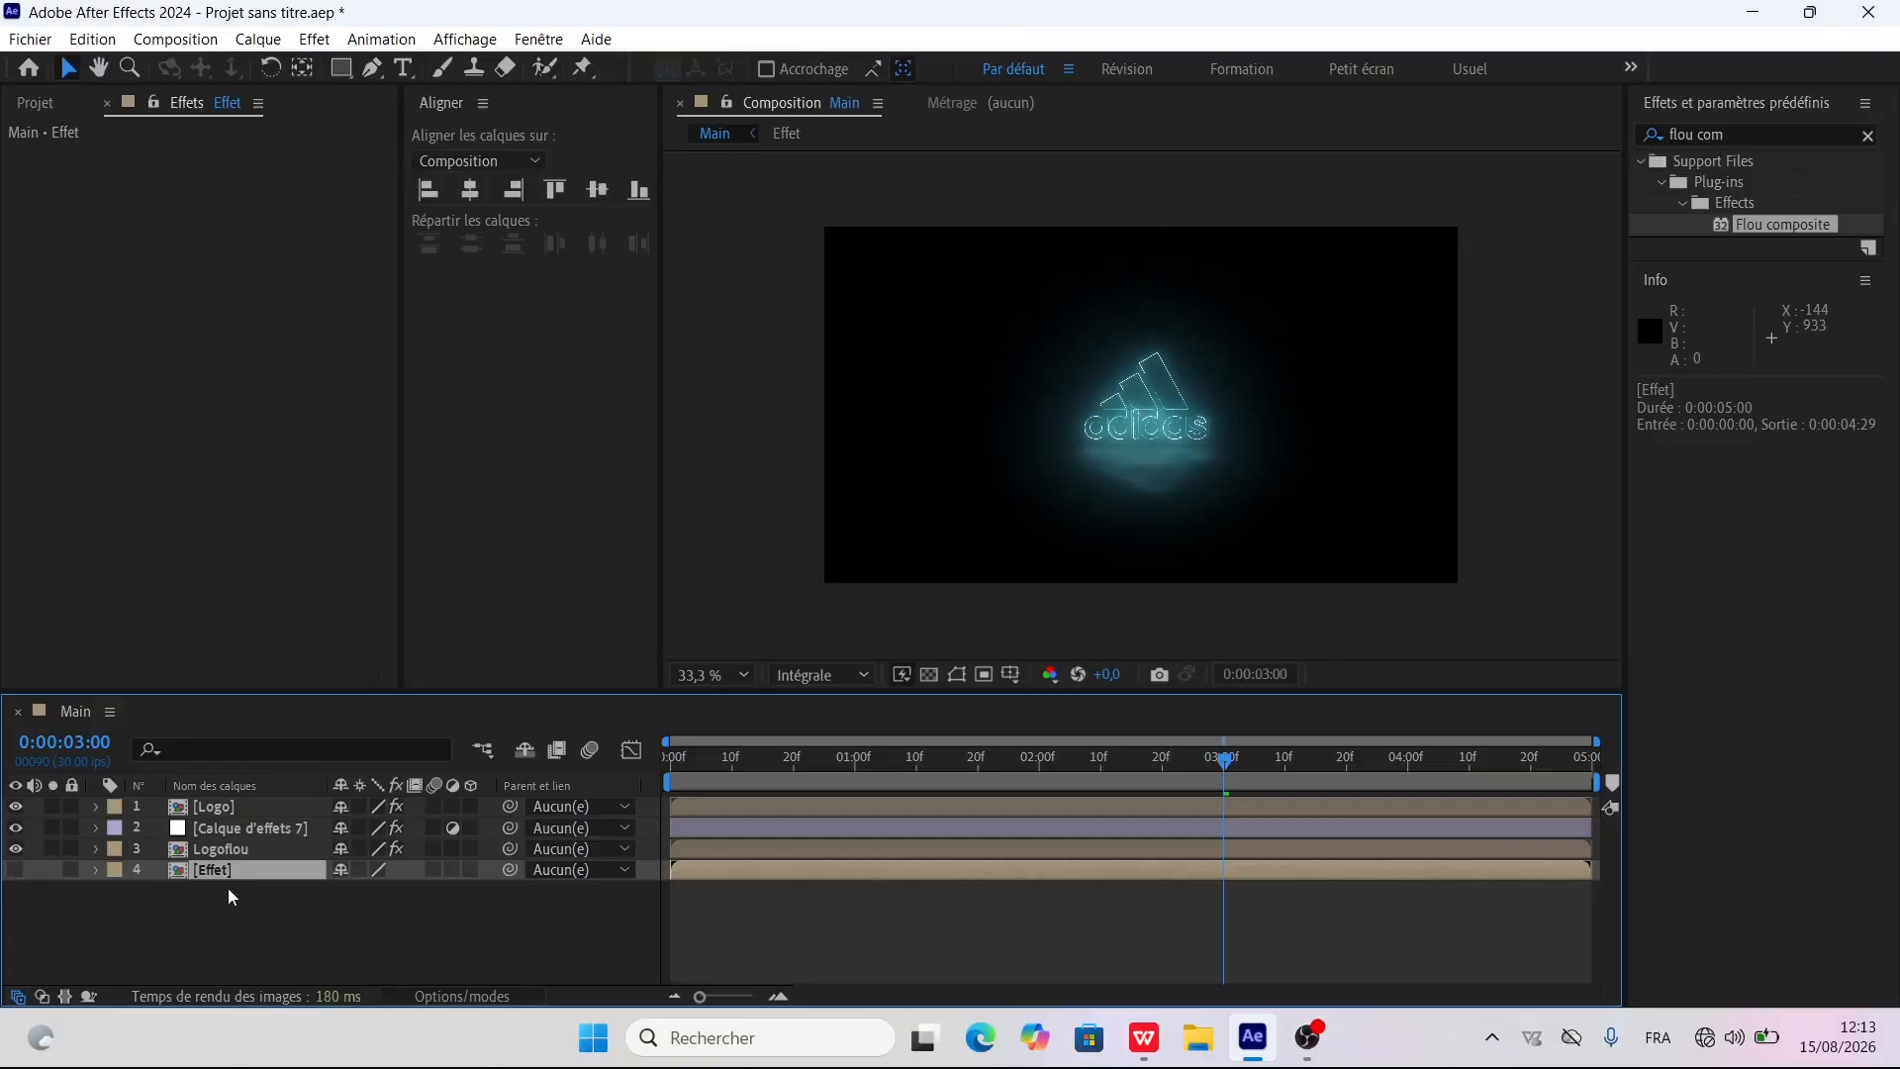
Set the source layer of the adjustment layer's Flou composite effect to 4. Effet
left_click(229, 827)
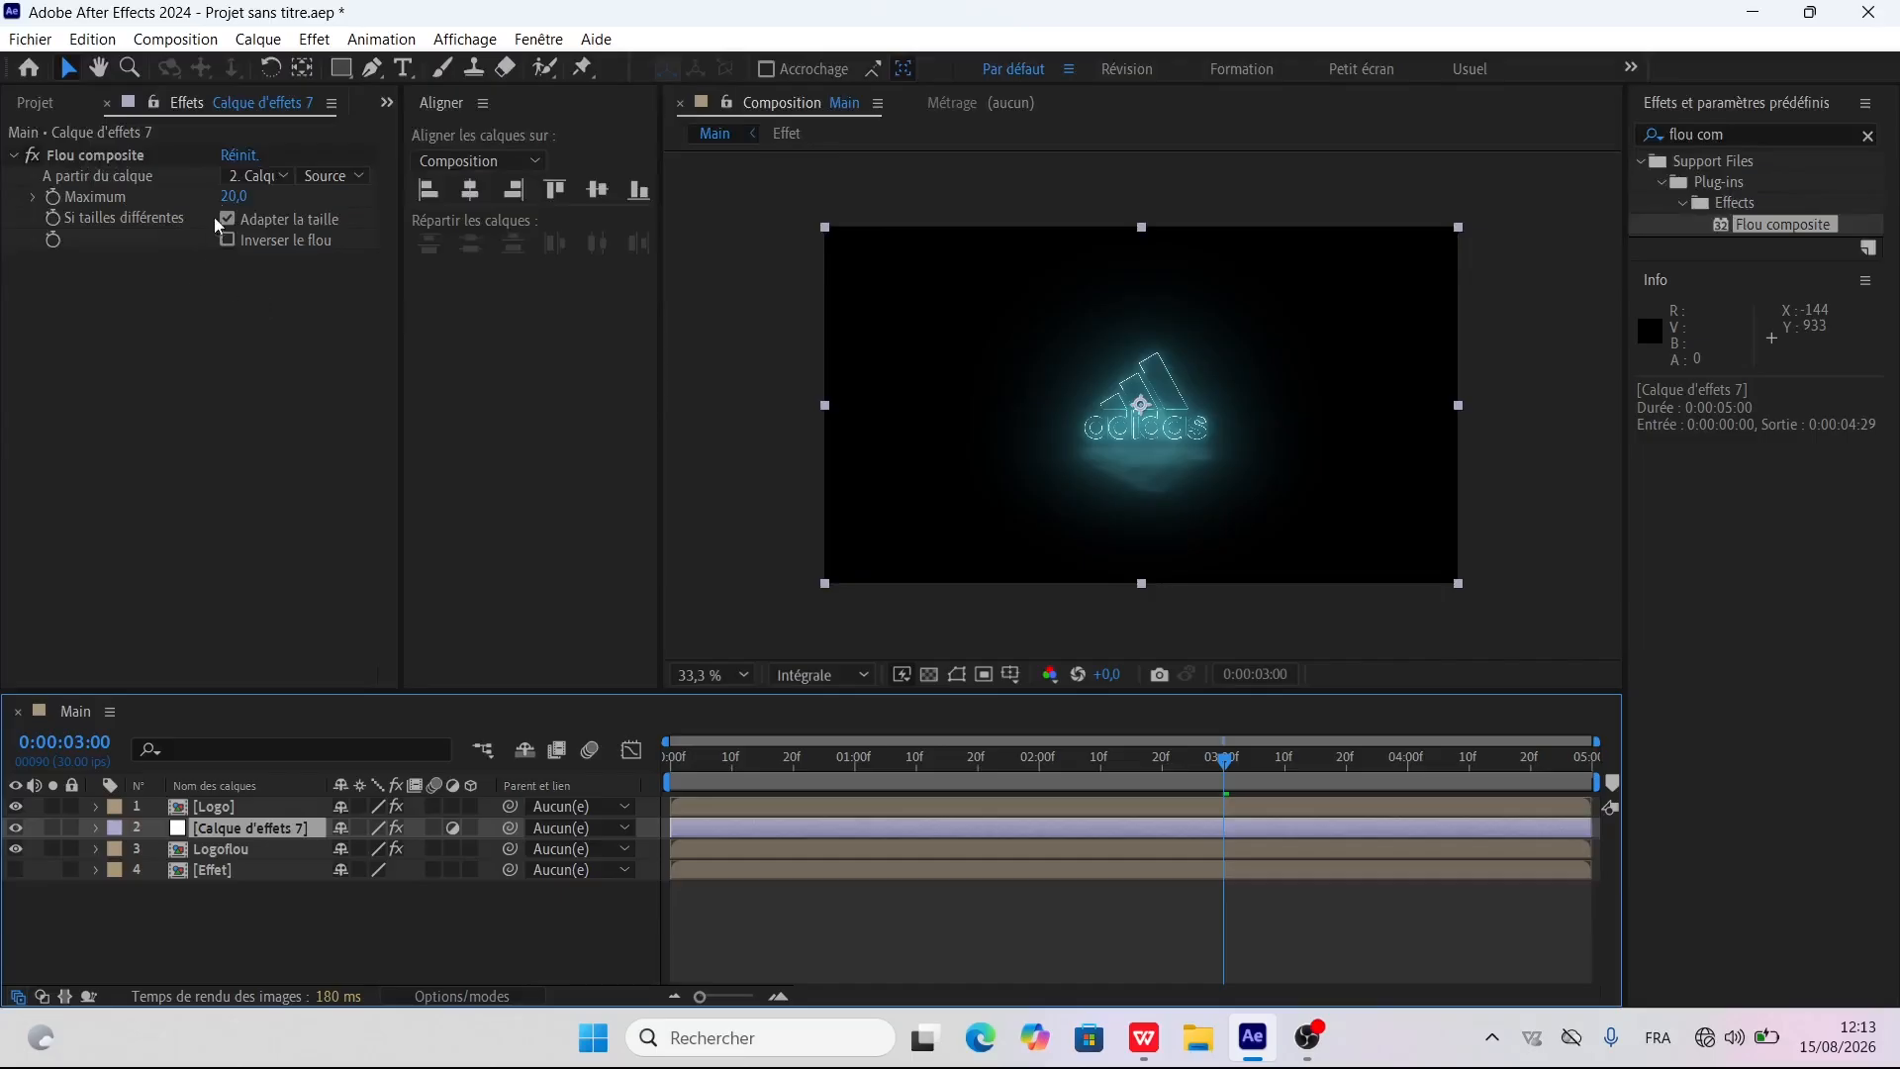
left_click(260, 175)
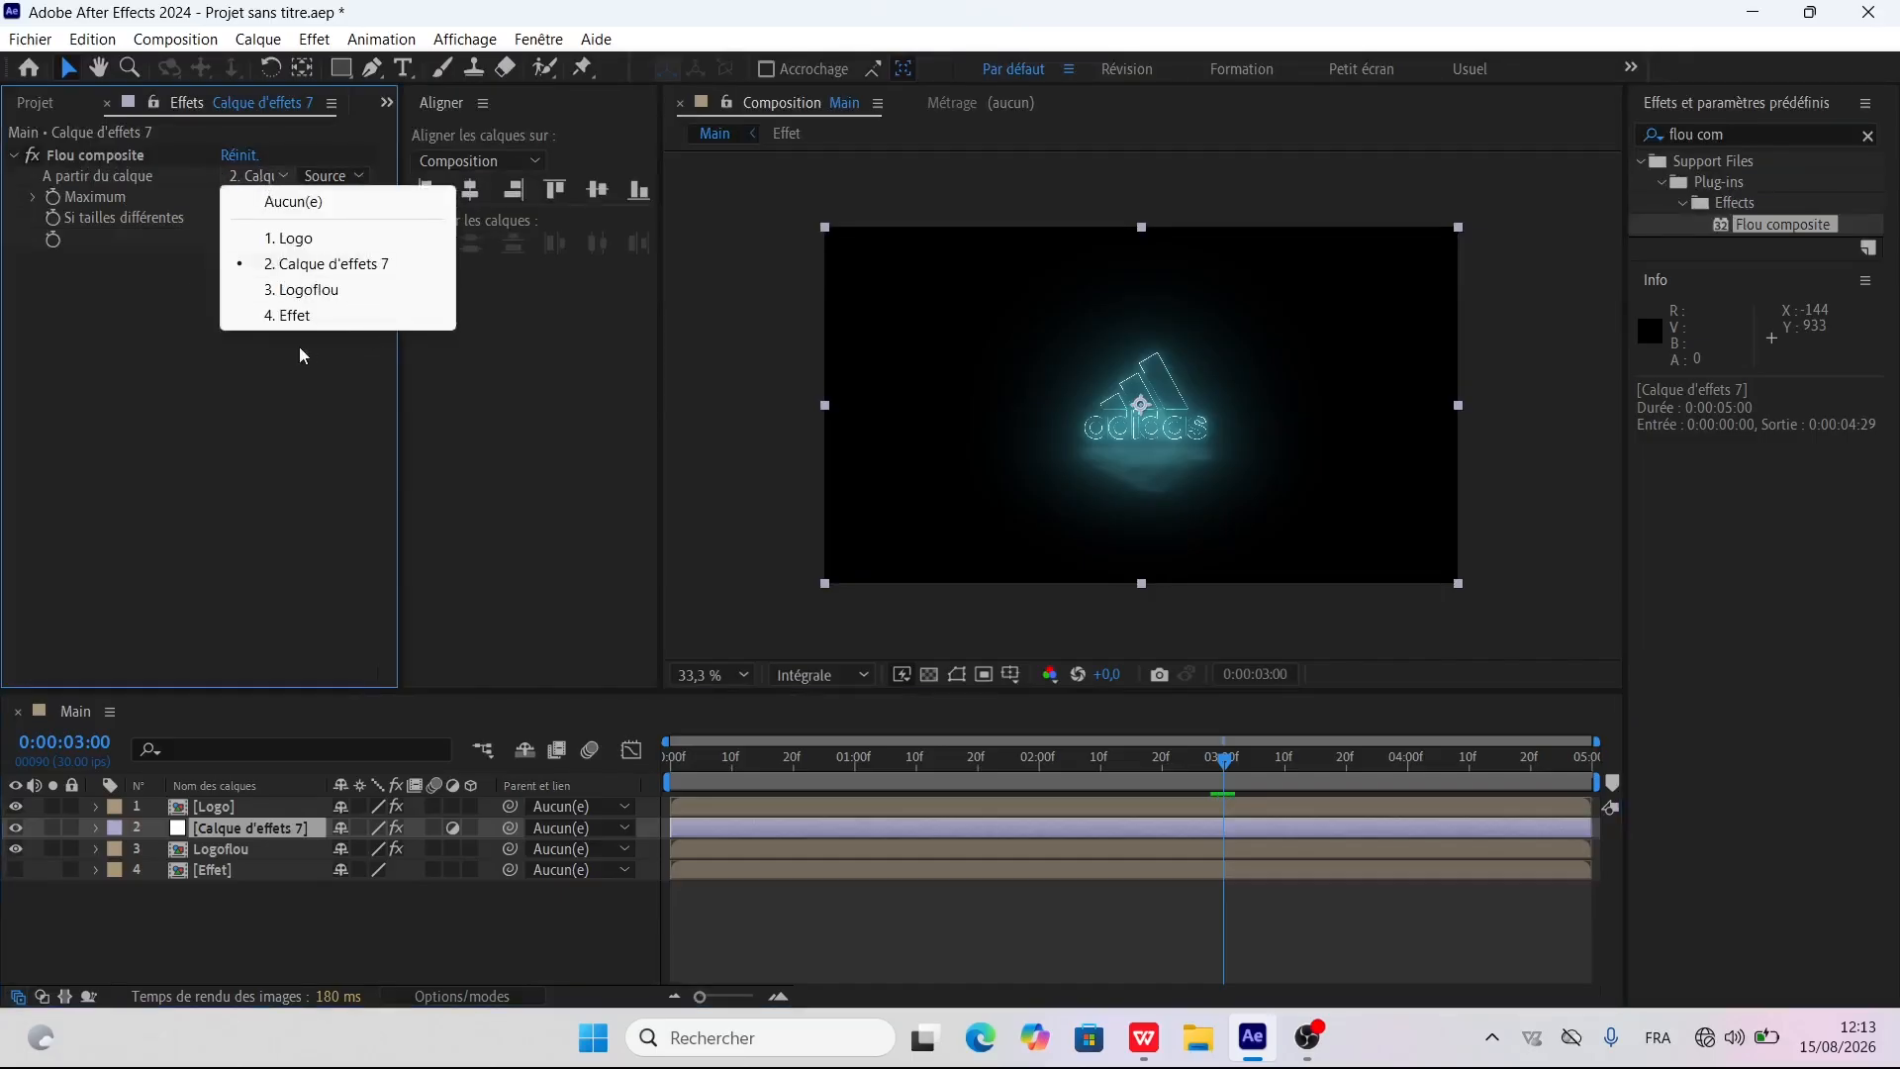
left_click(288, 315)
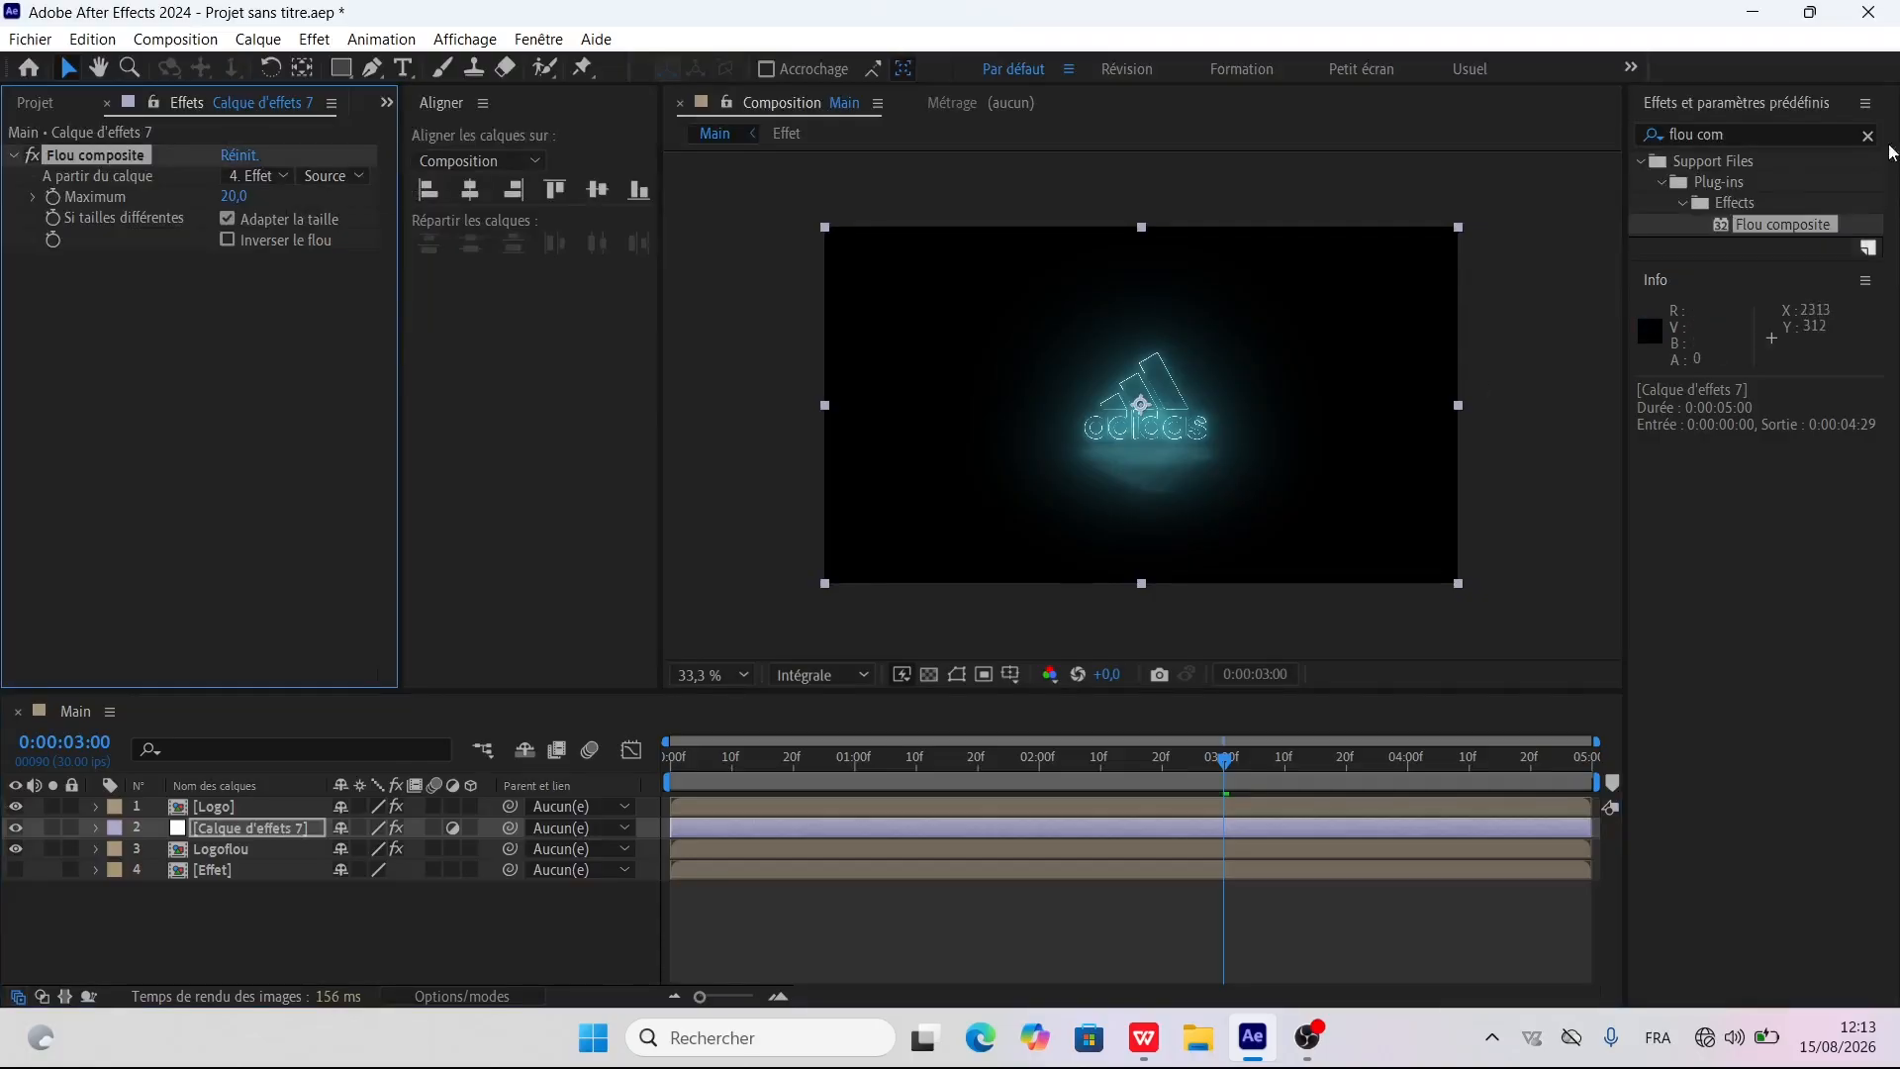
Apply the CC Glass effect to the adjustment layer
left_click(1729, 136)
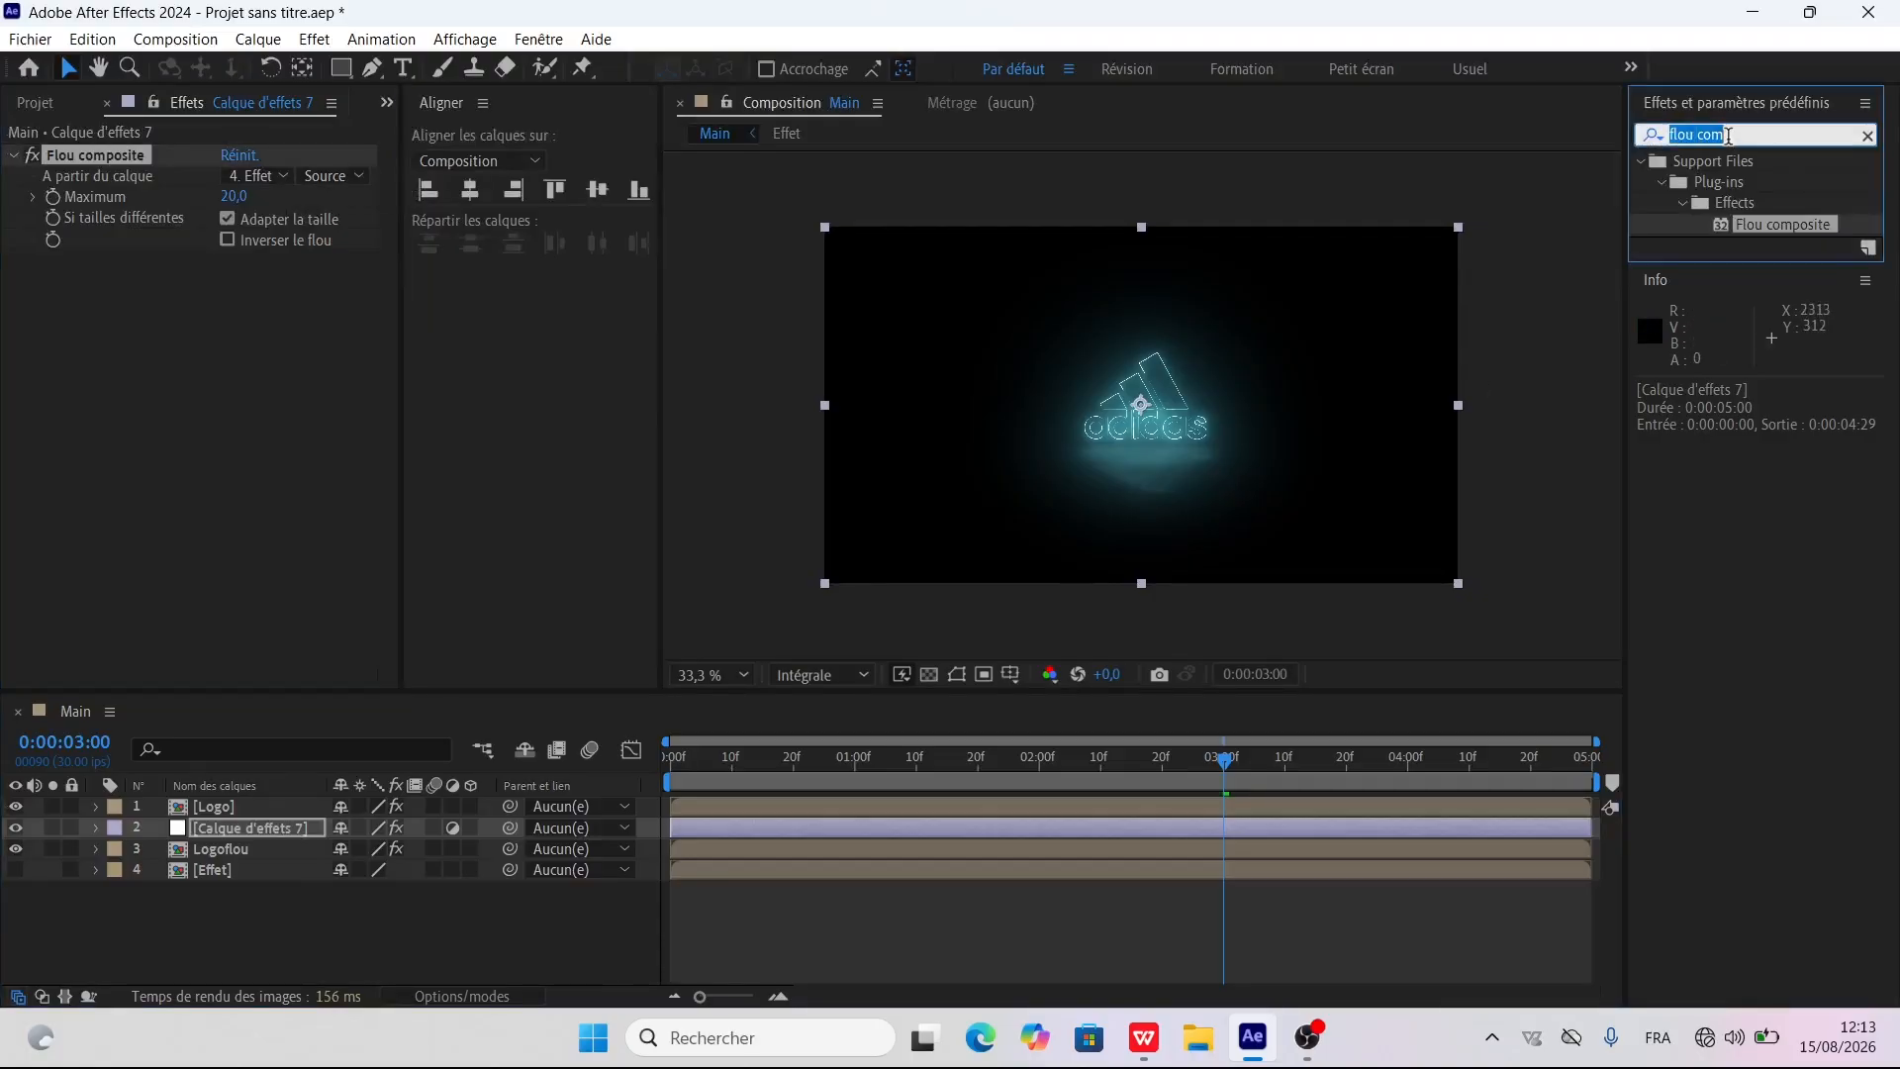
type("cc glac")
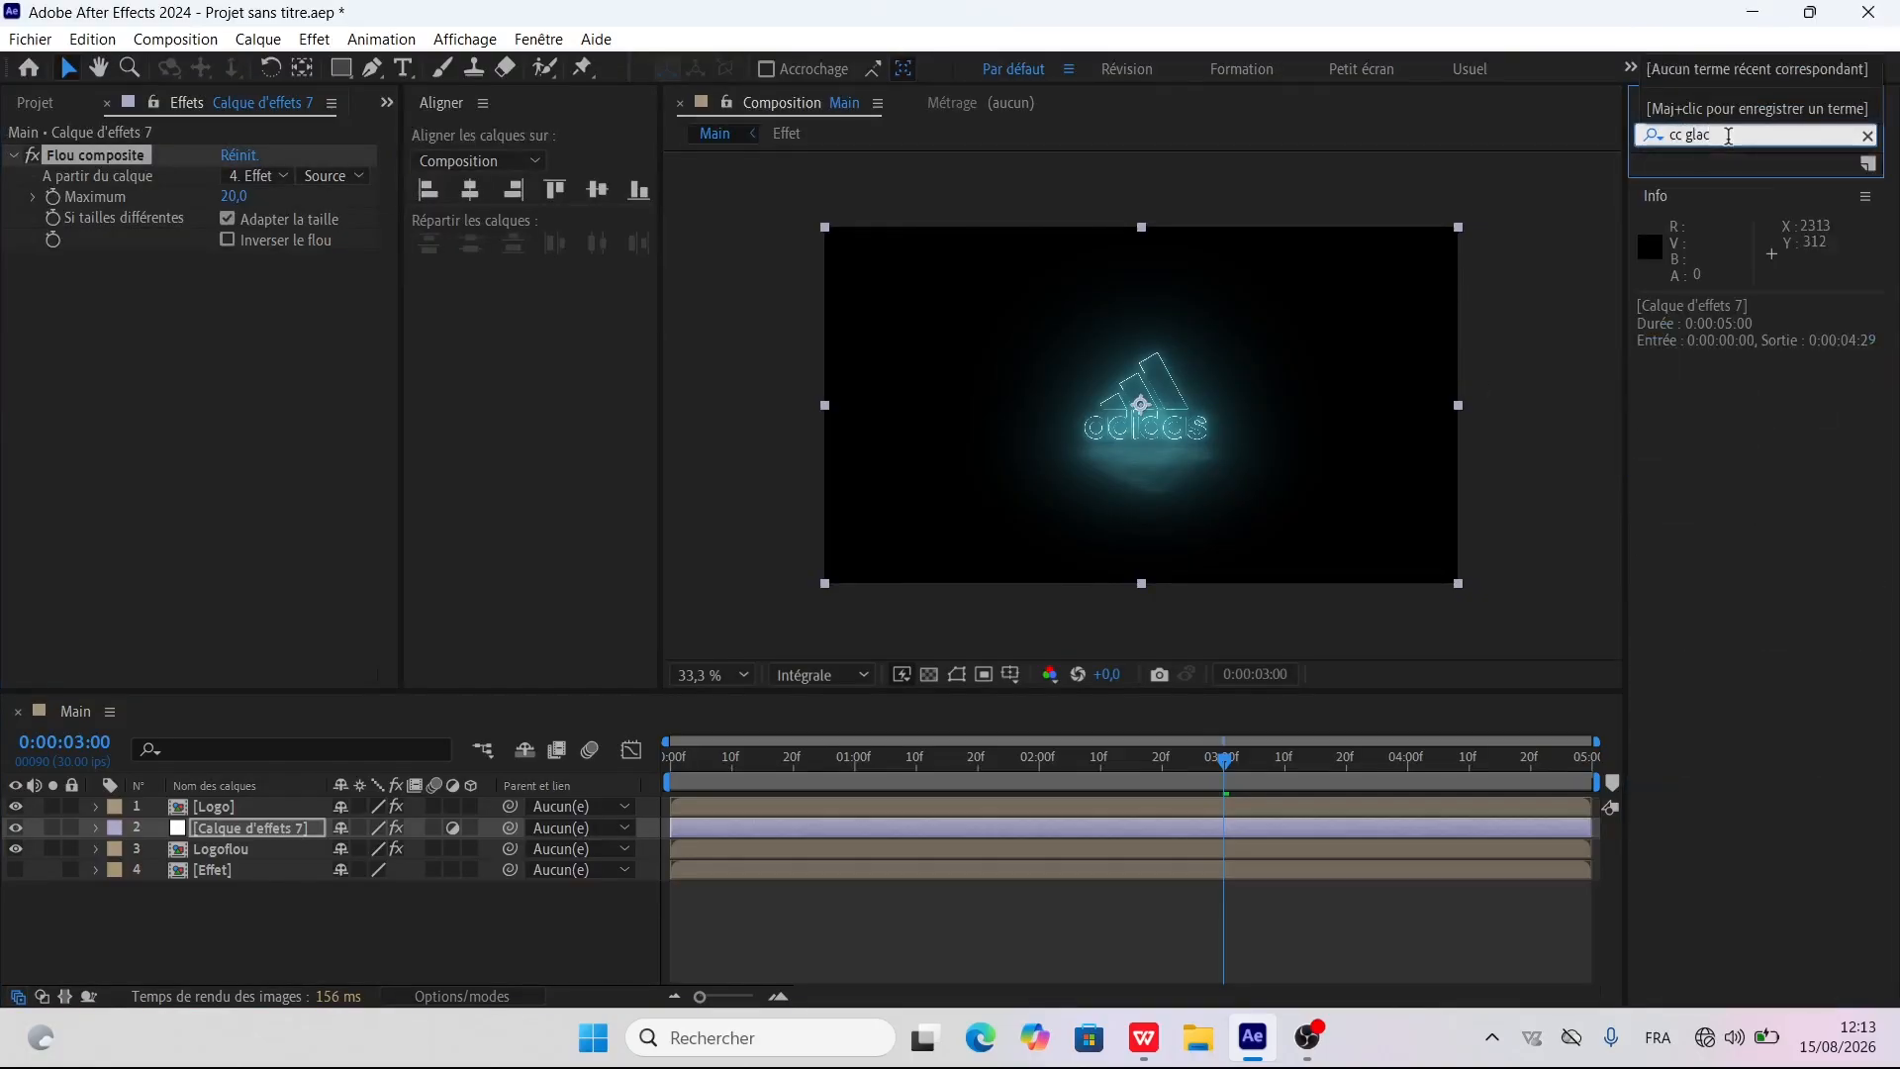
key("BackSpace")
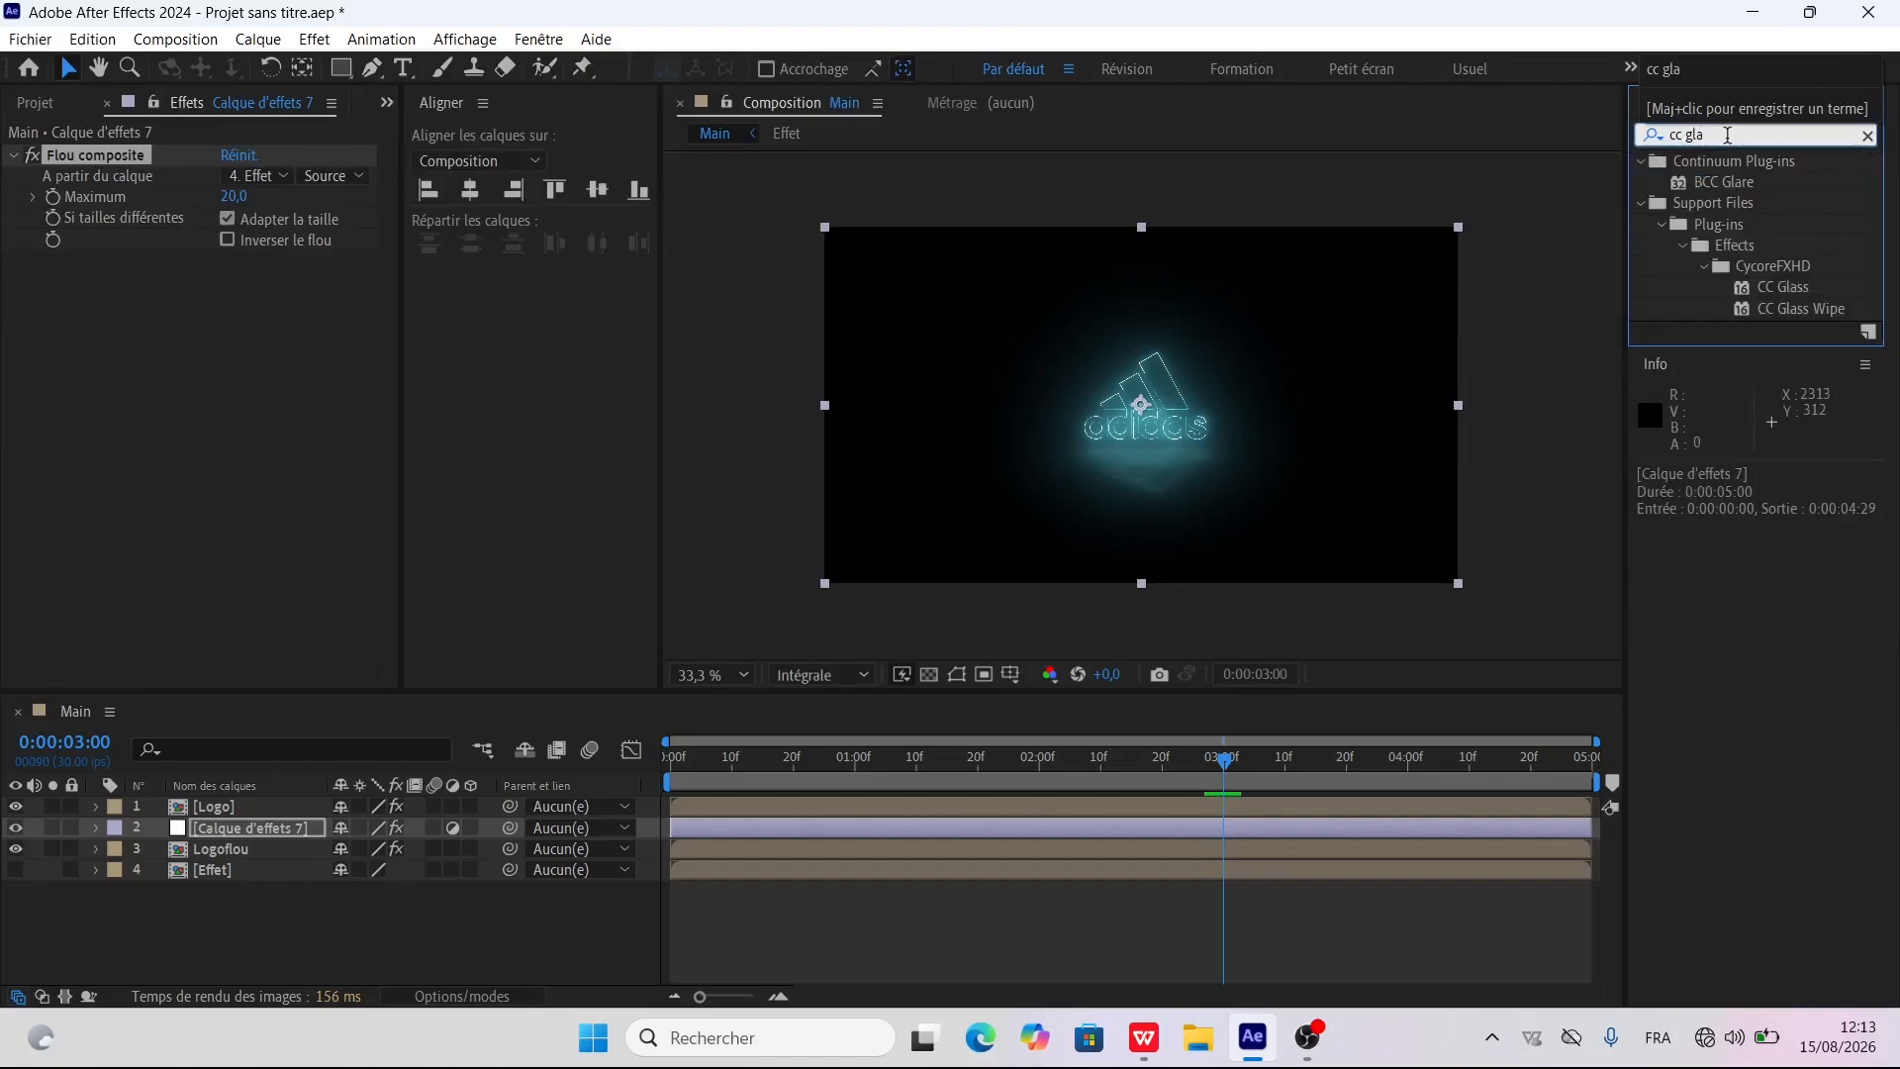
double_click(1780, 287)
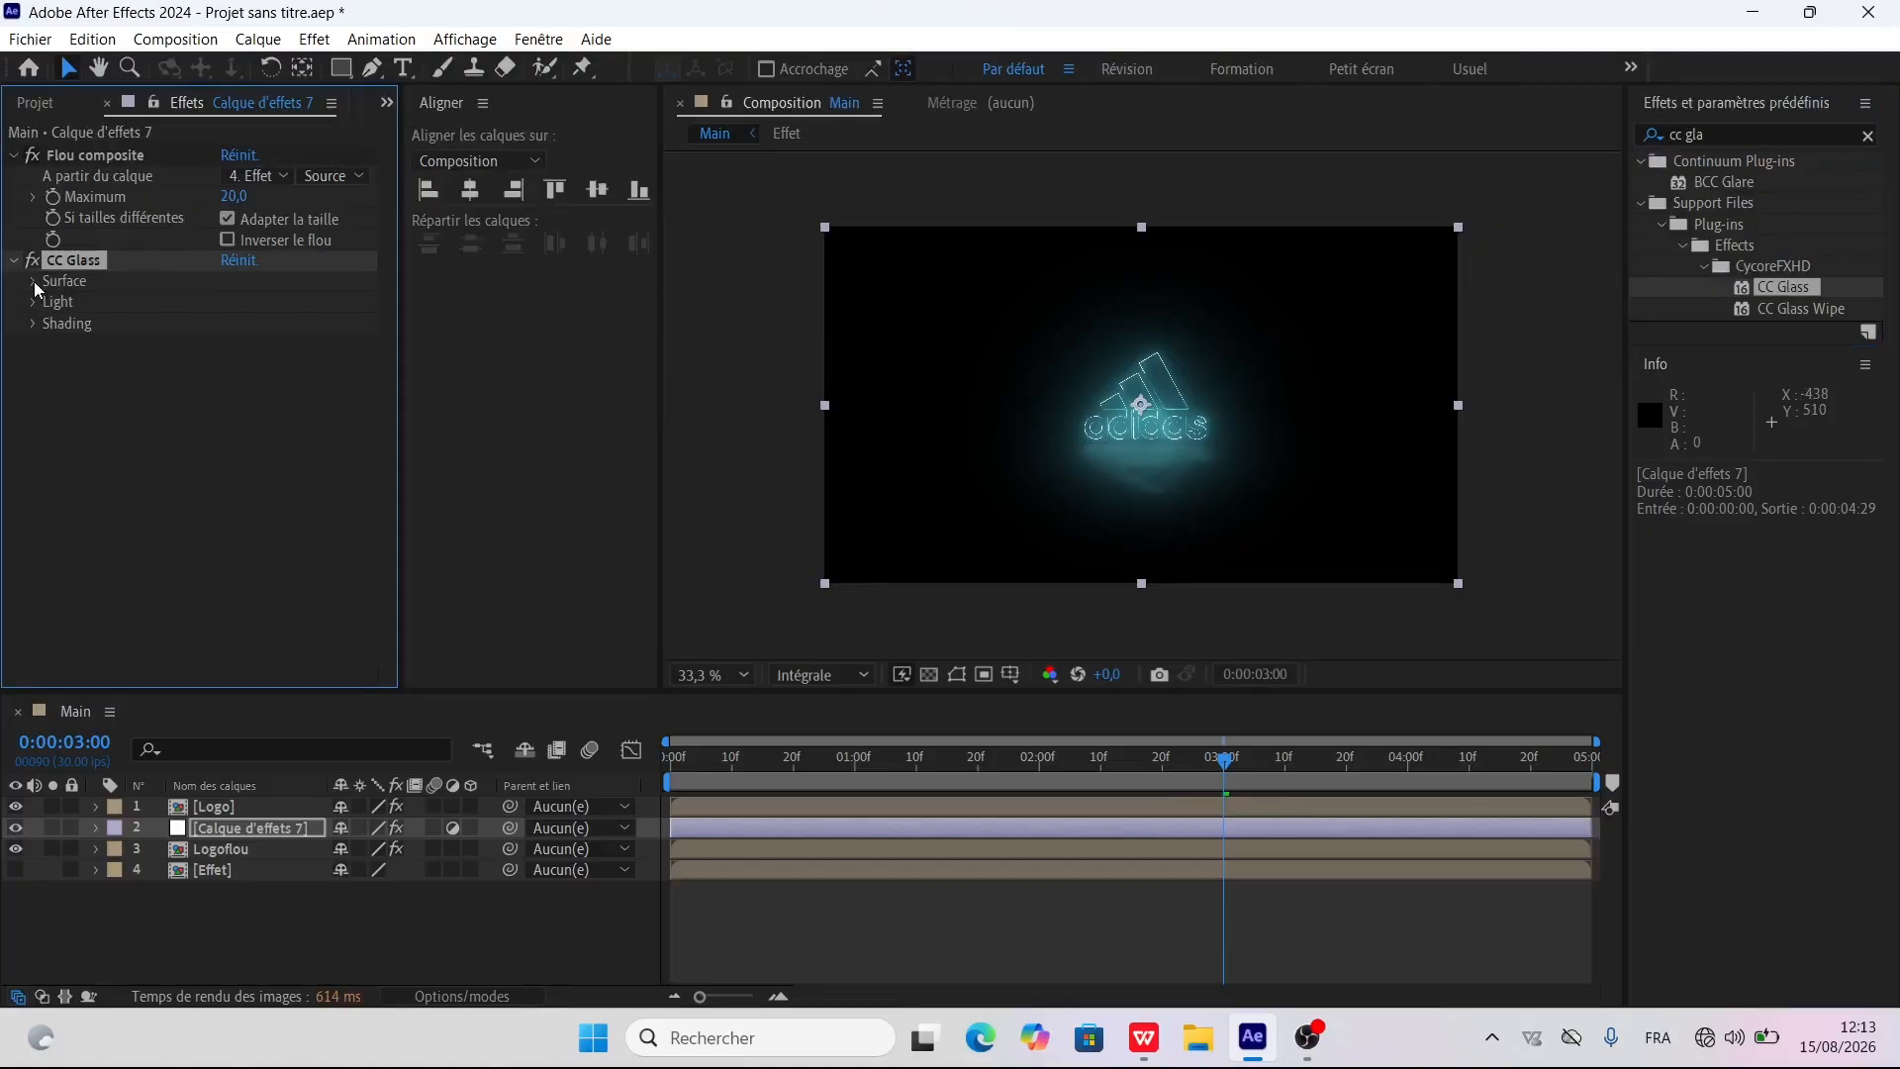
Set the CC Glass surface to use 4. Effet as bump map with a softness of 50
left_click(33, 282)
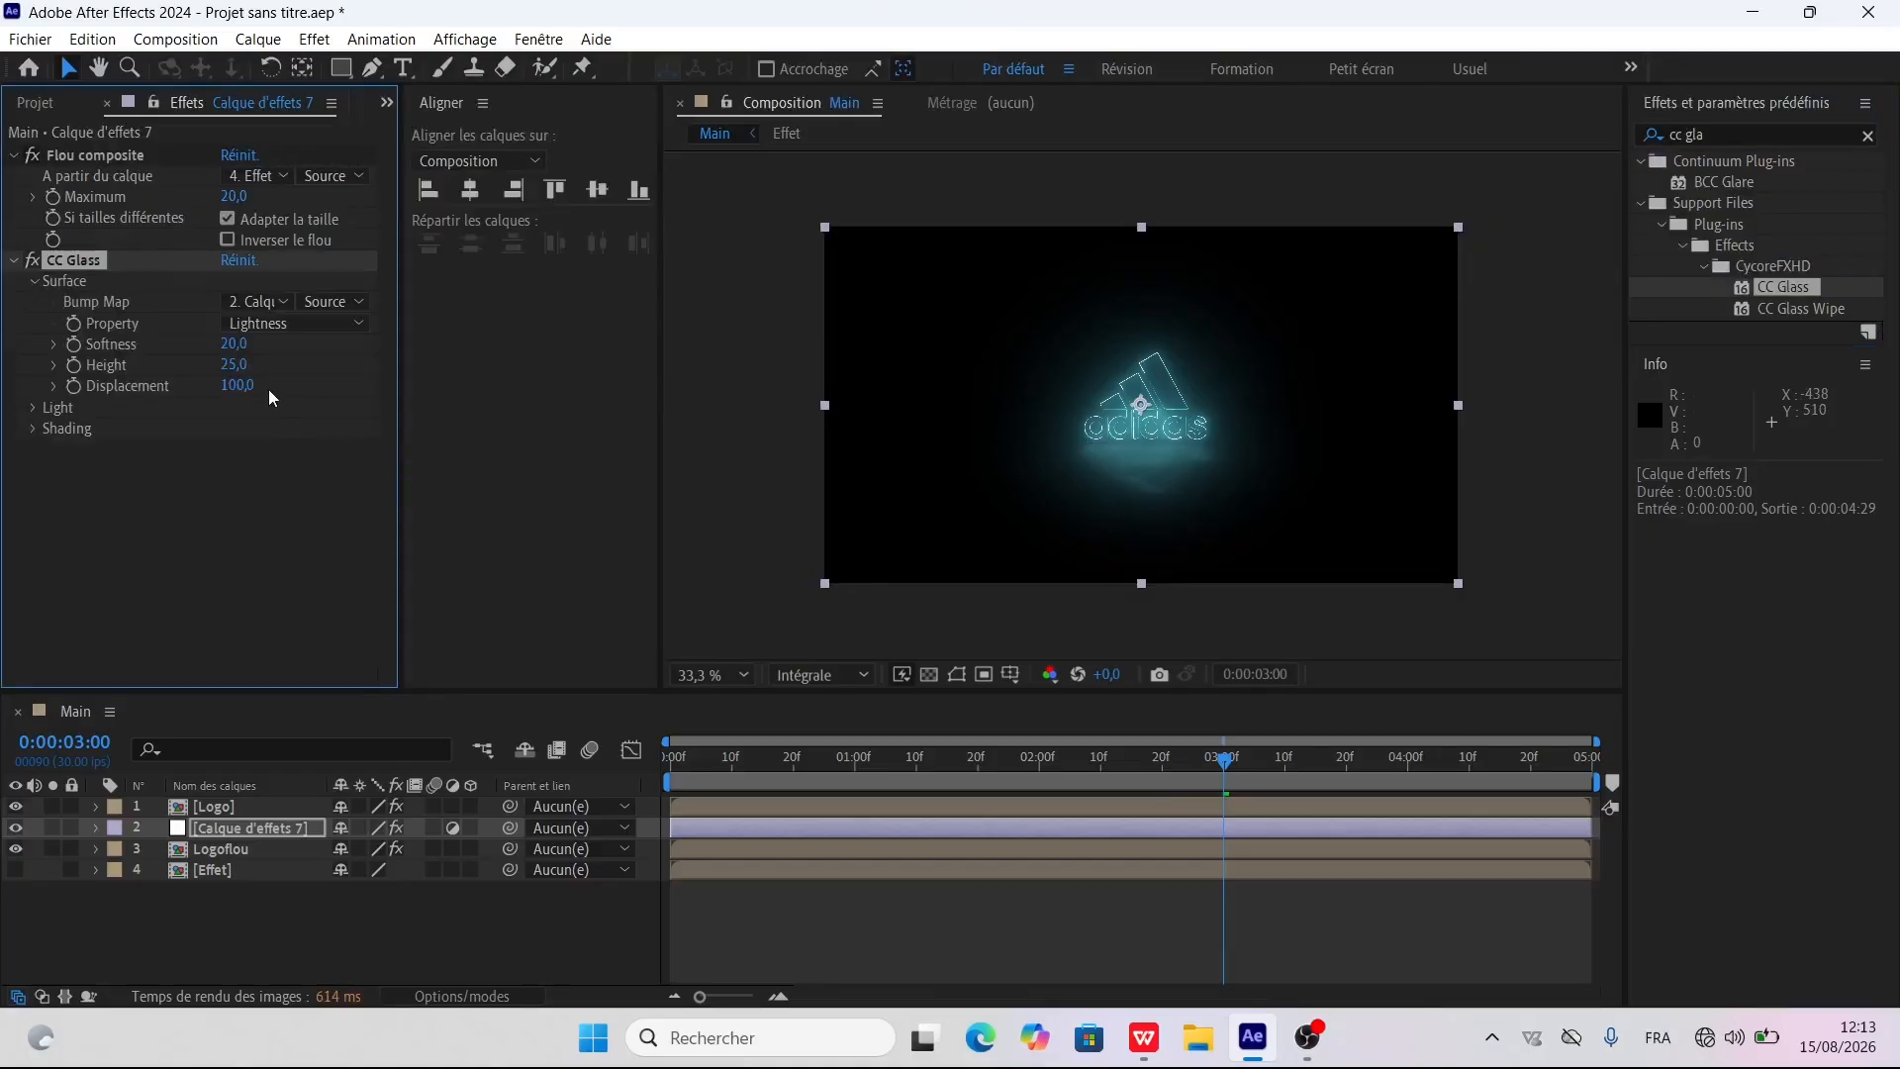
left_click(253, 301)
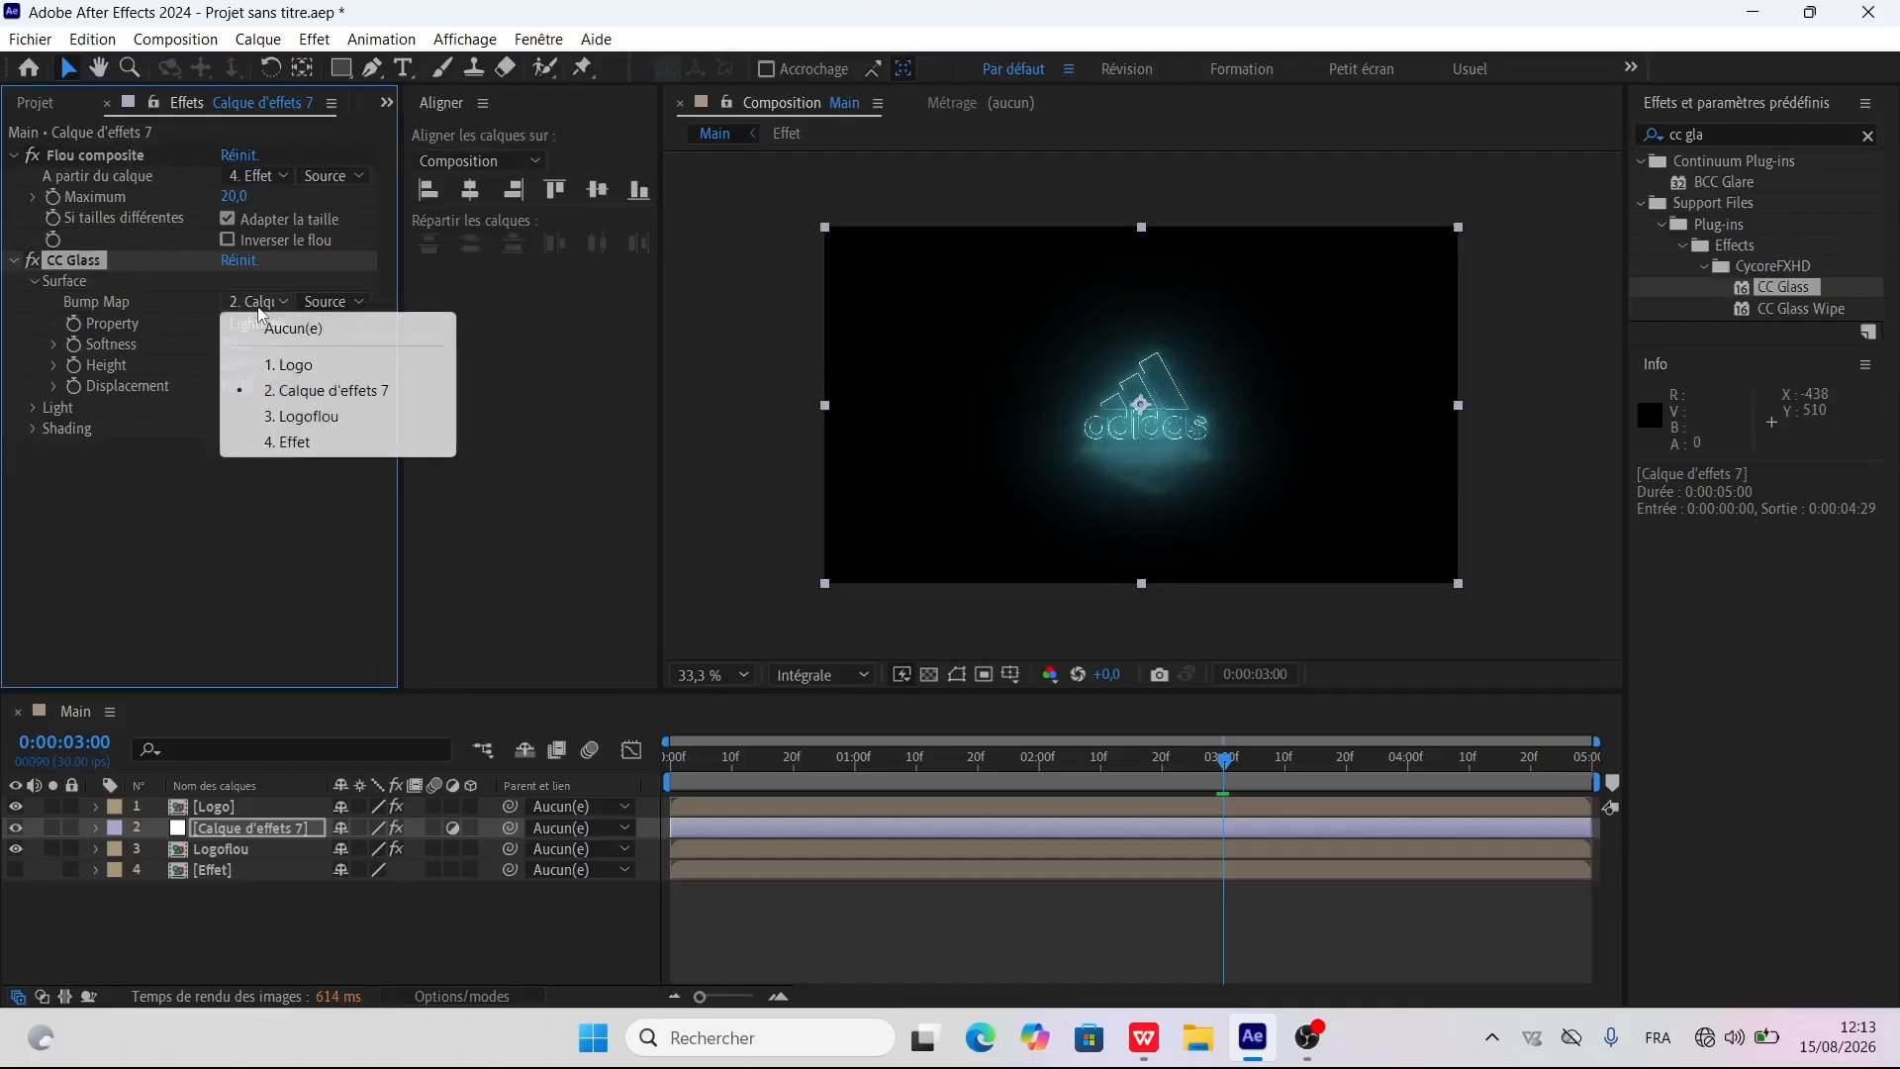
left_click(293, 442)
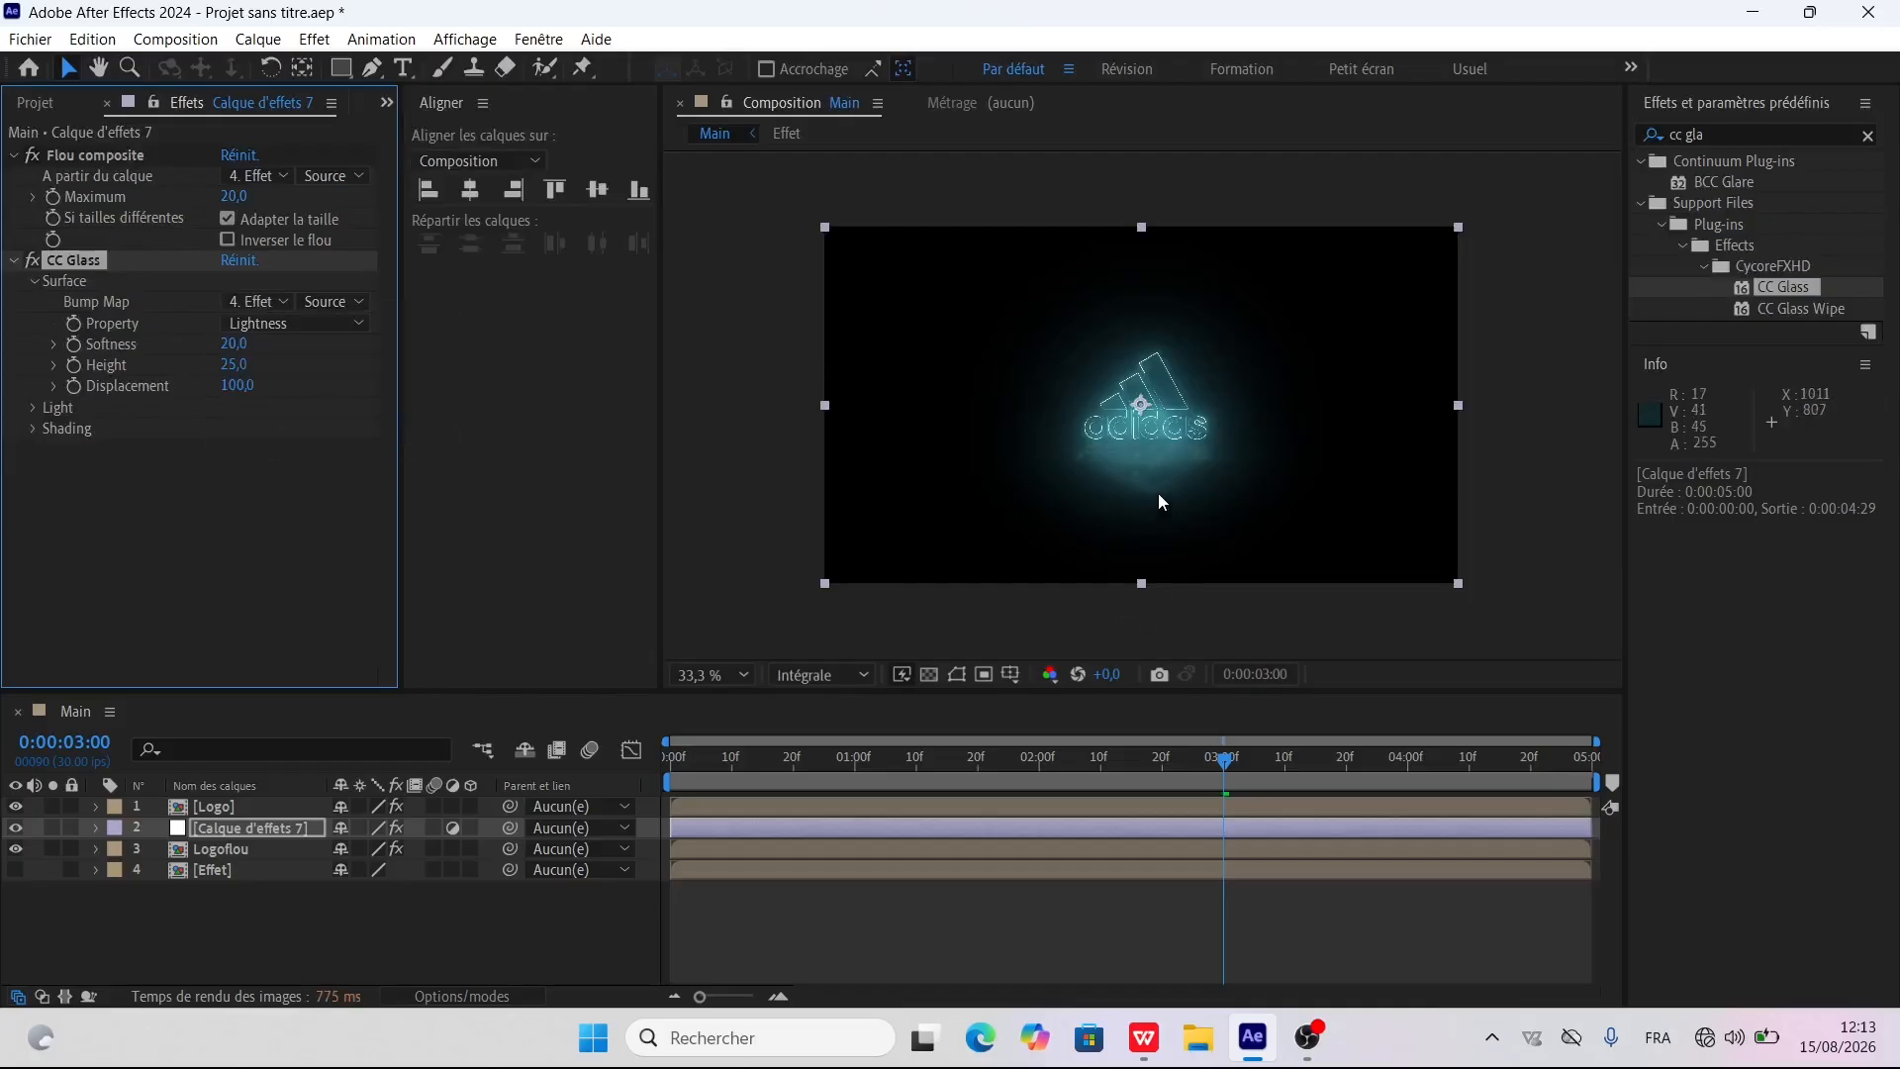
left_click(235, 347)
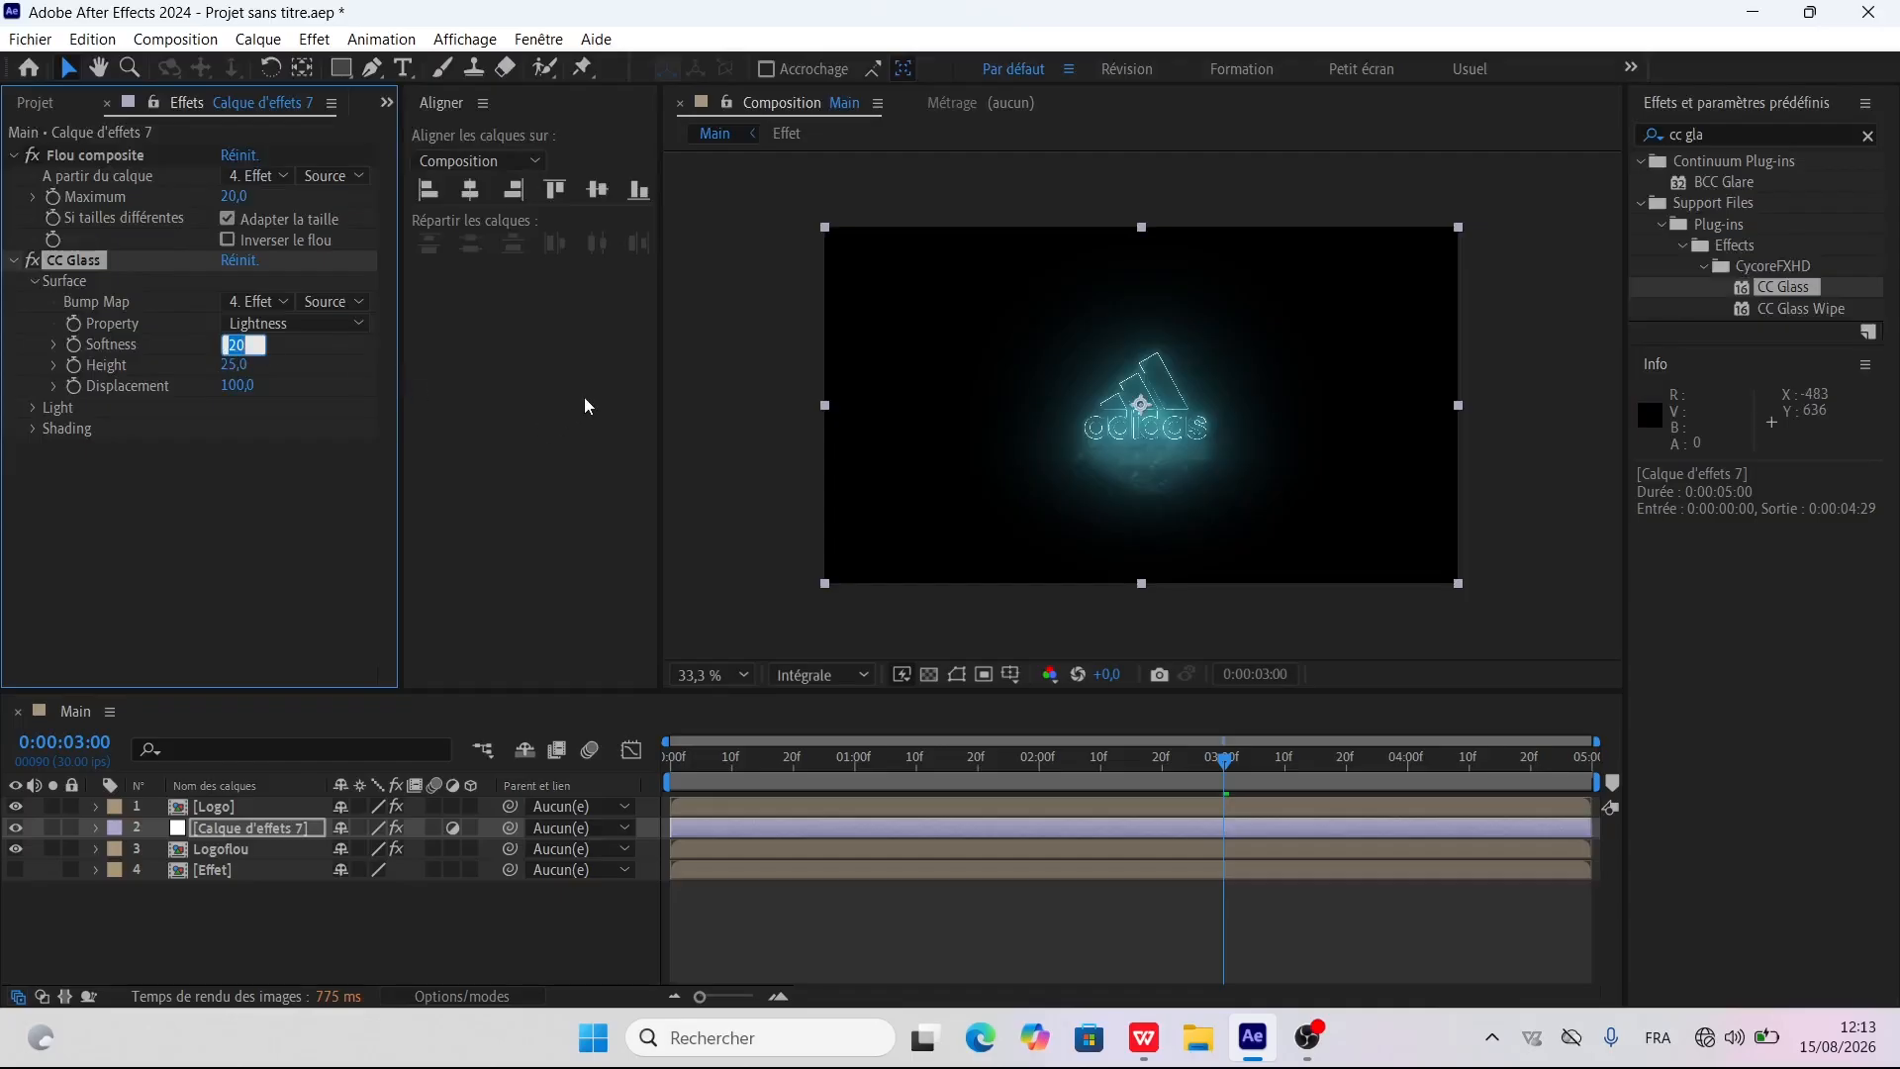
type("50")
key("Return")
left_click(498, 930)
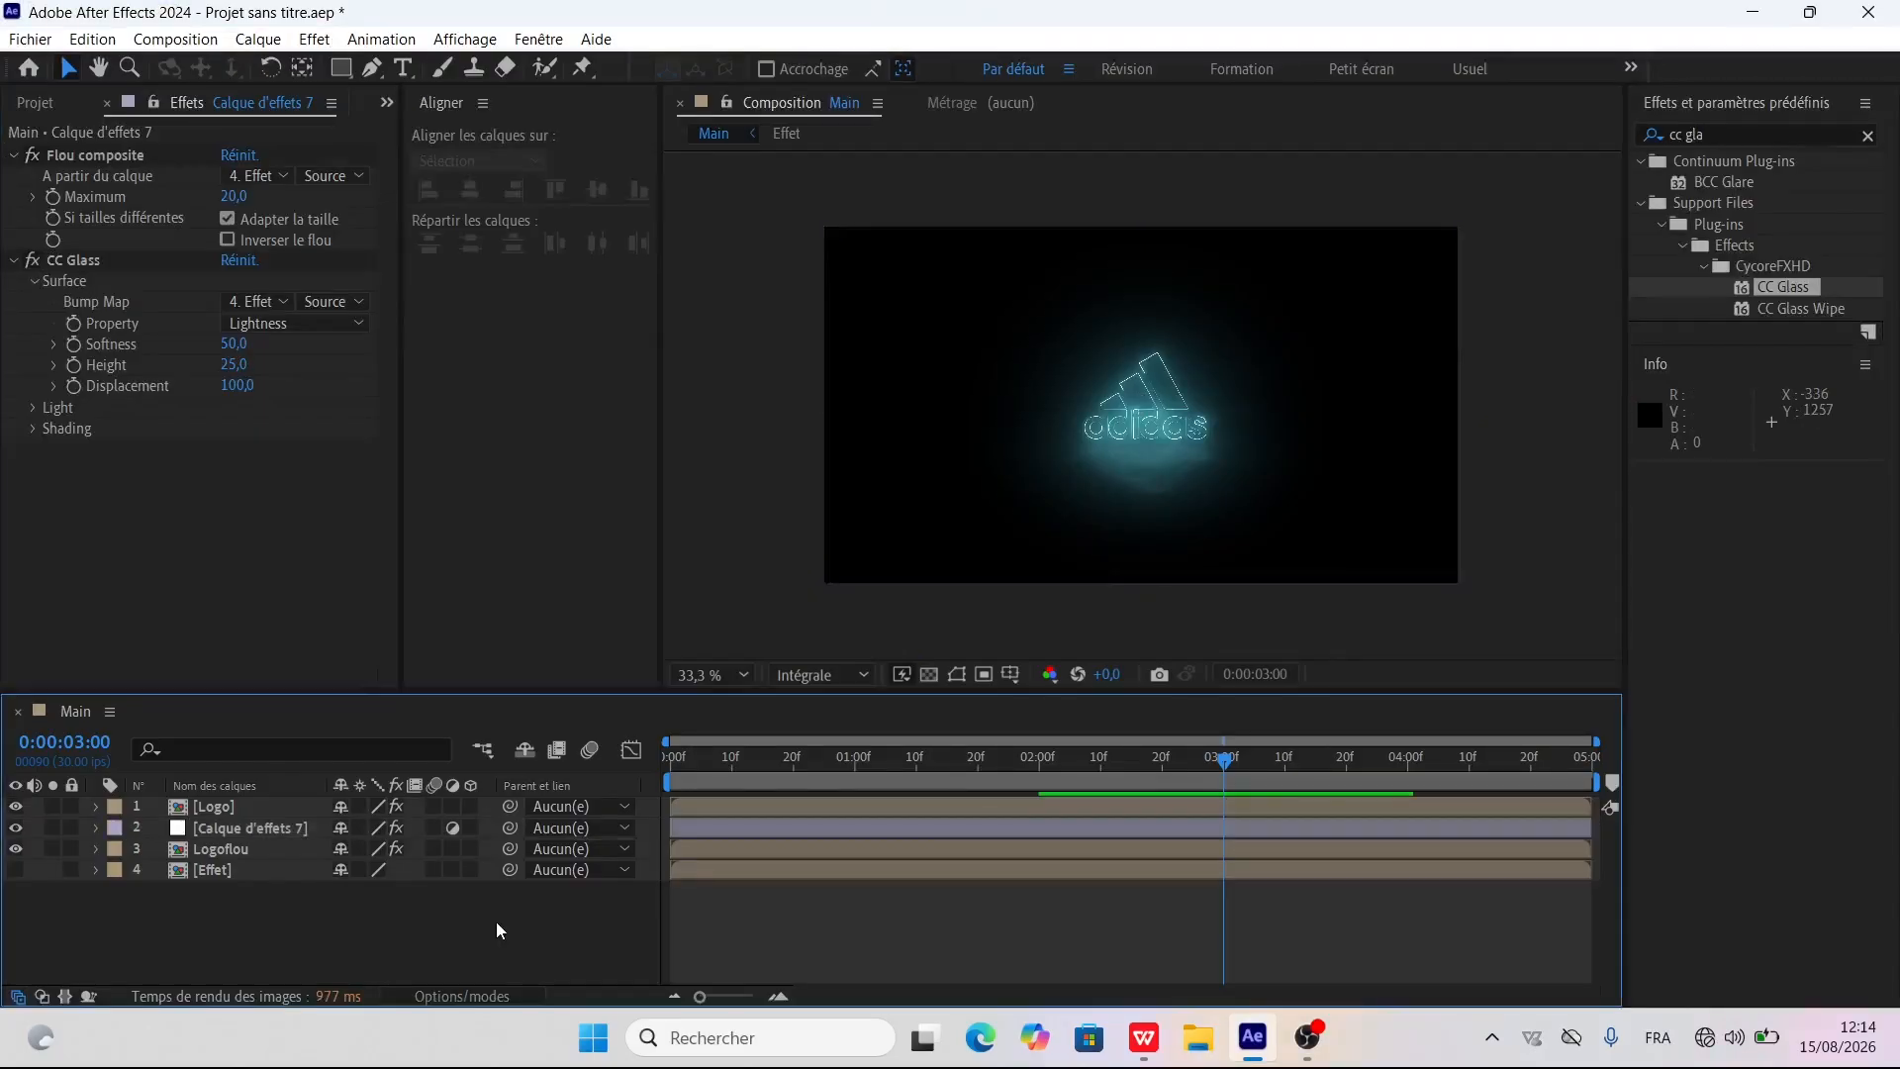
Create a new adjustment layer at the top of the Main composition's layer stack
left_click(244, 828)
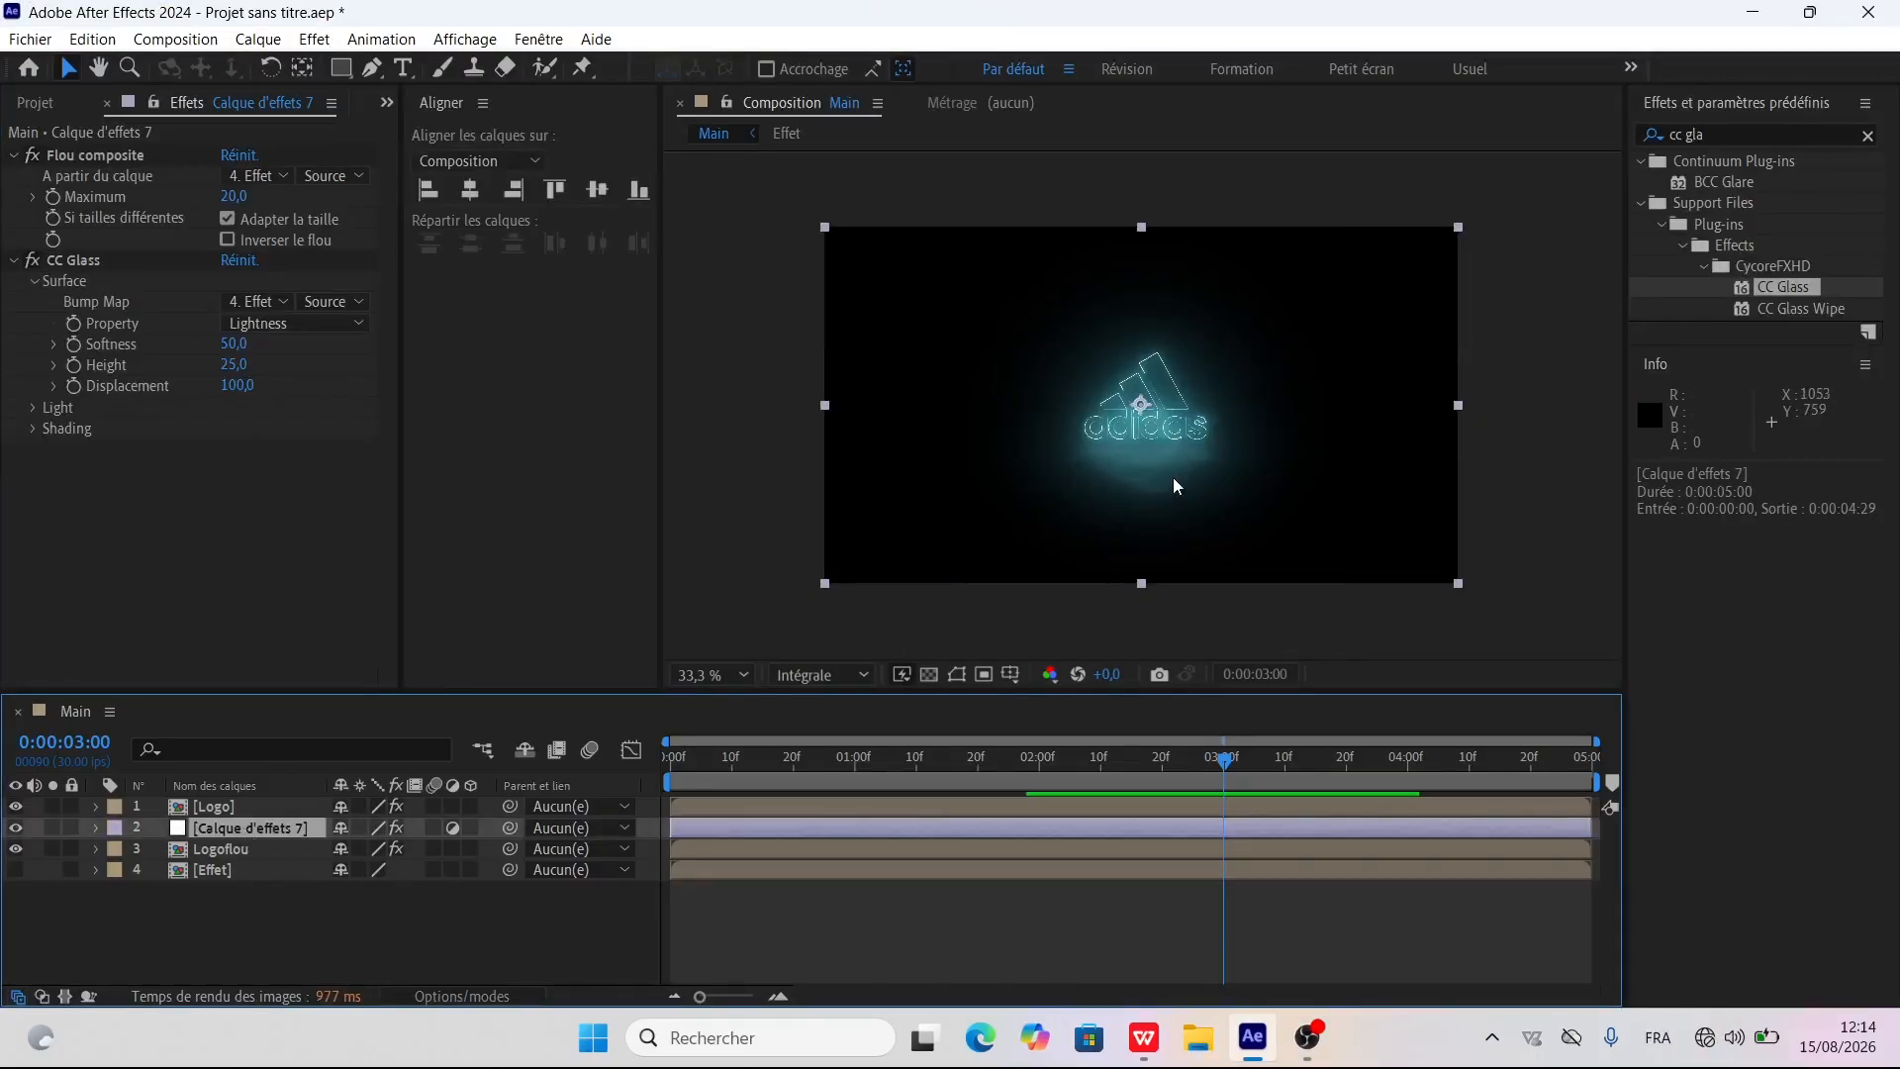
left_click(710, 674)
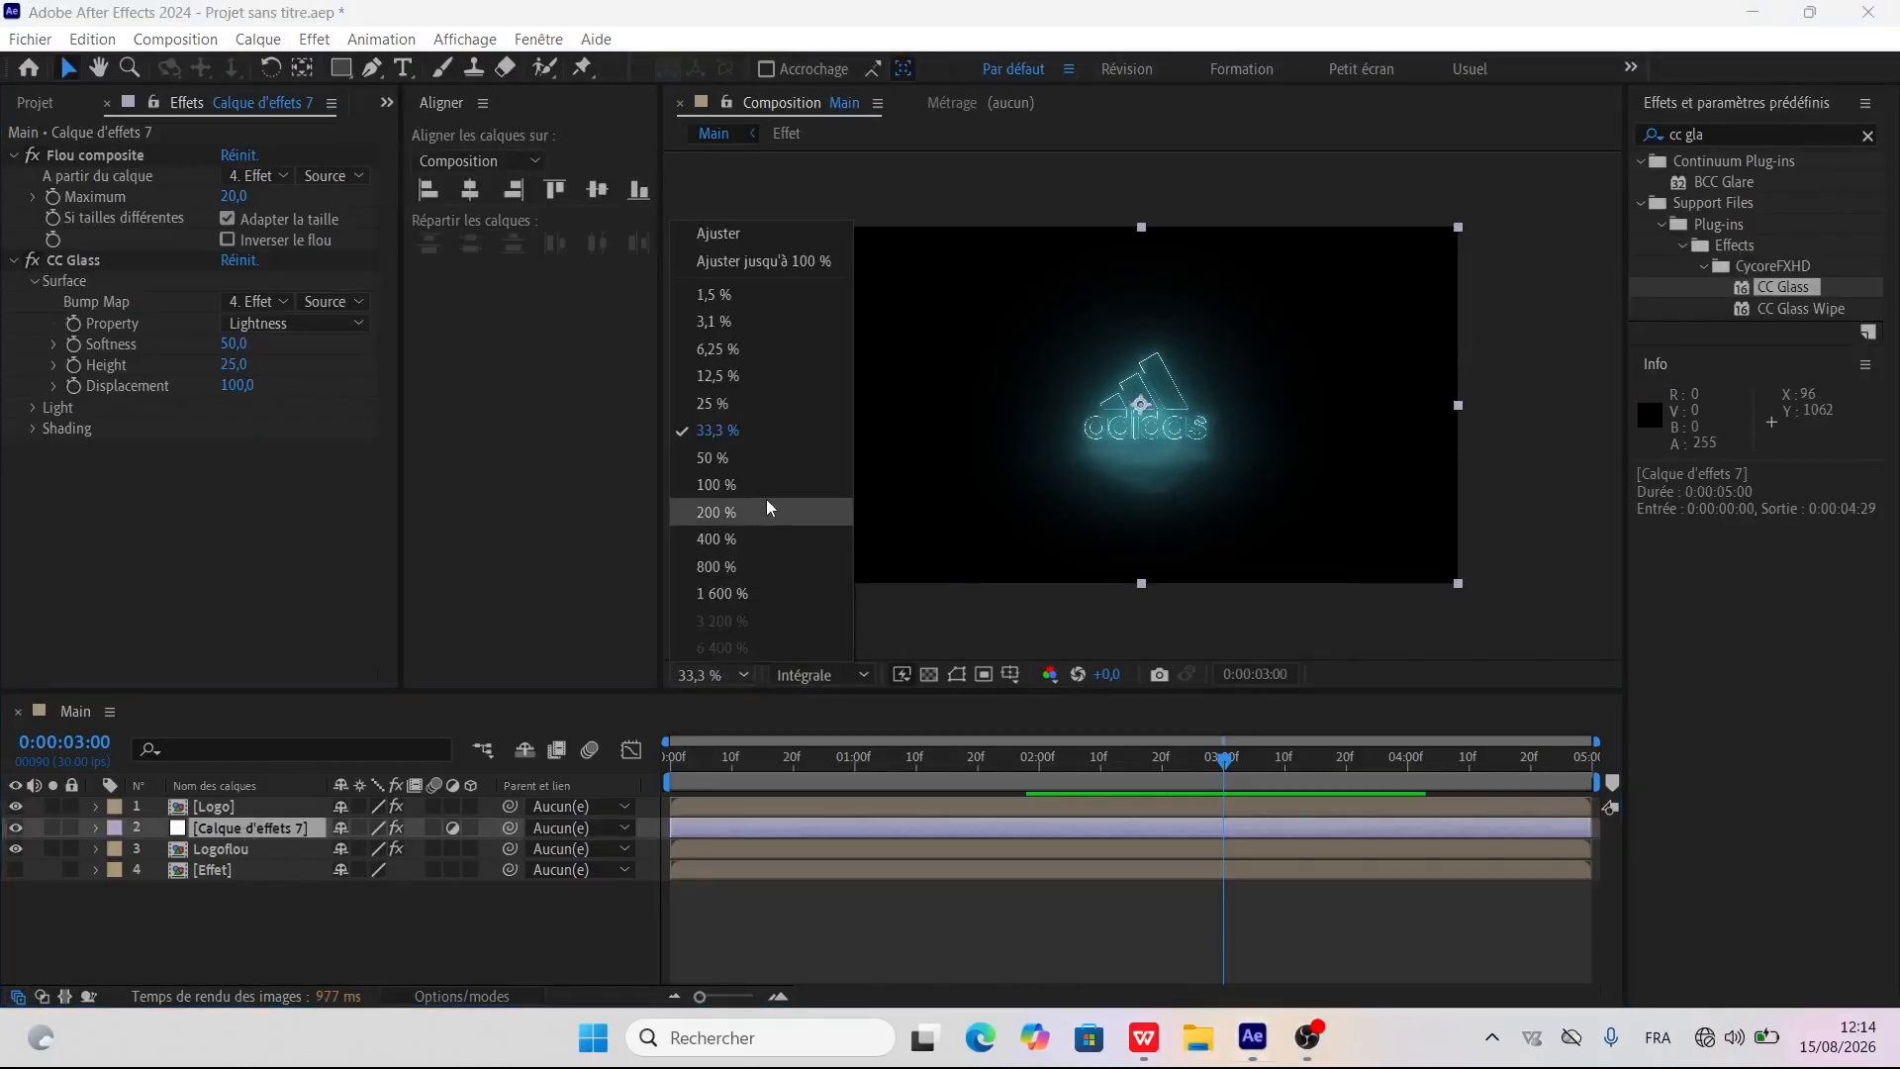
left_click(738, 455)
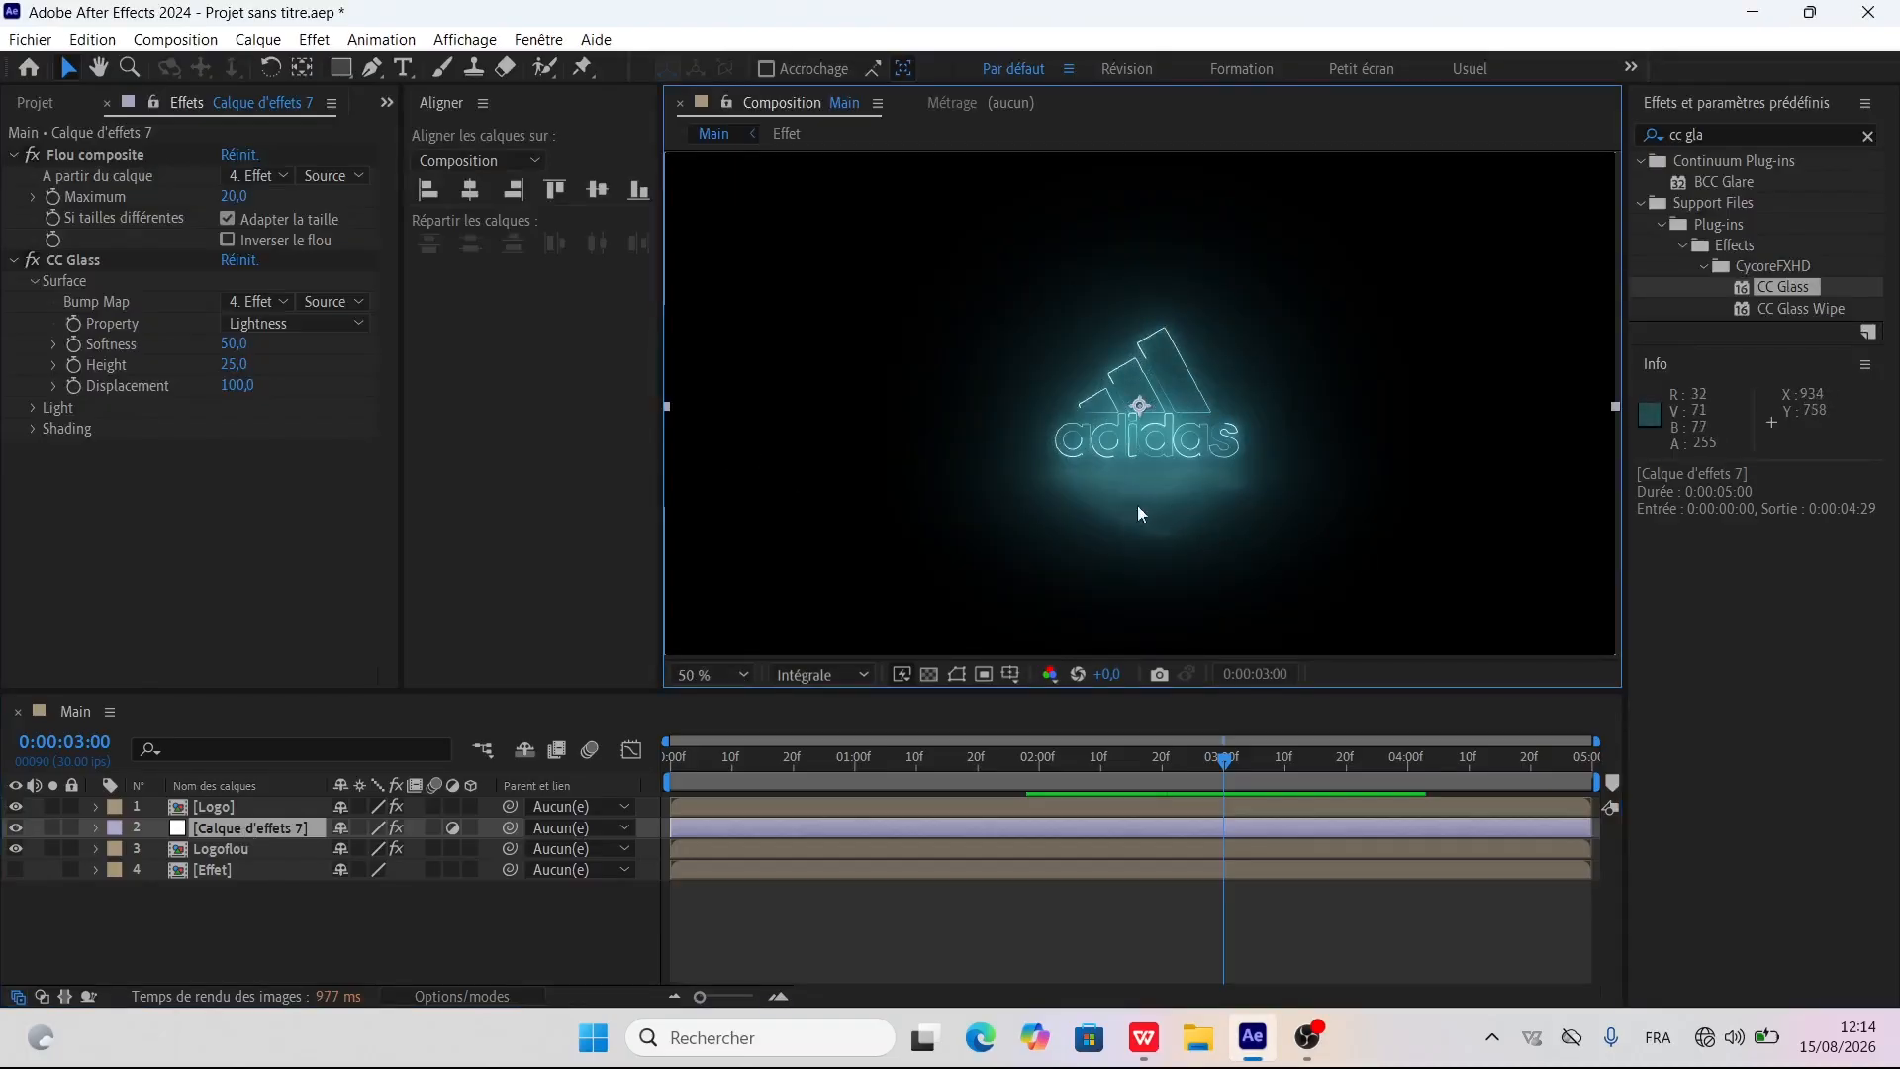
left_click(135, 830)
left_click(257, 40)
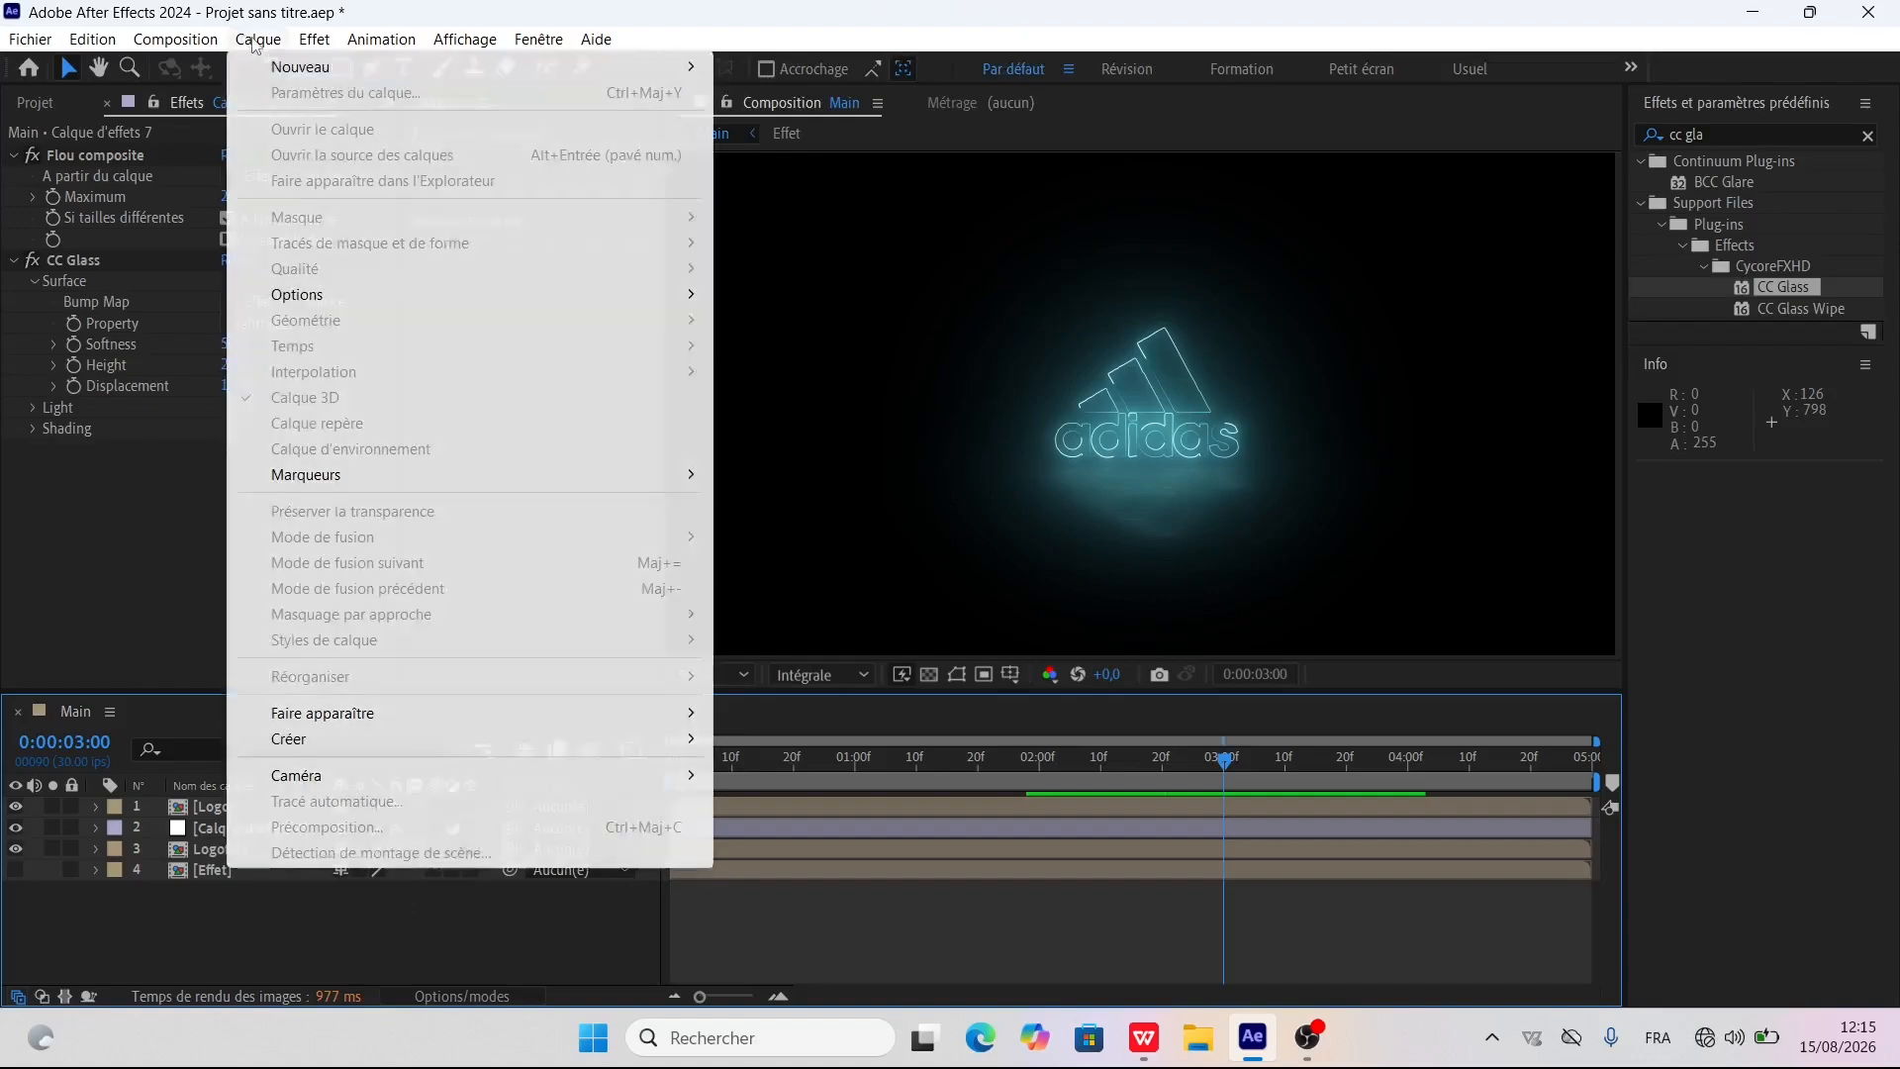
mouse_move(303, 67)
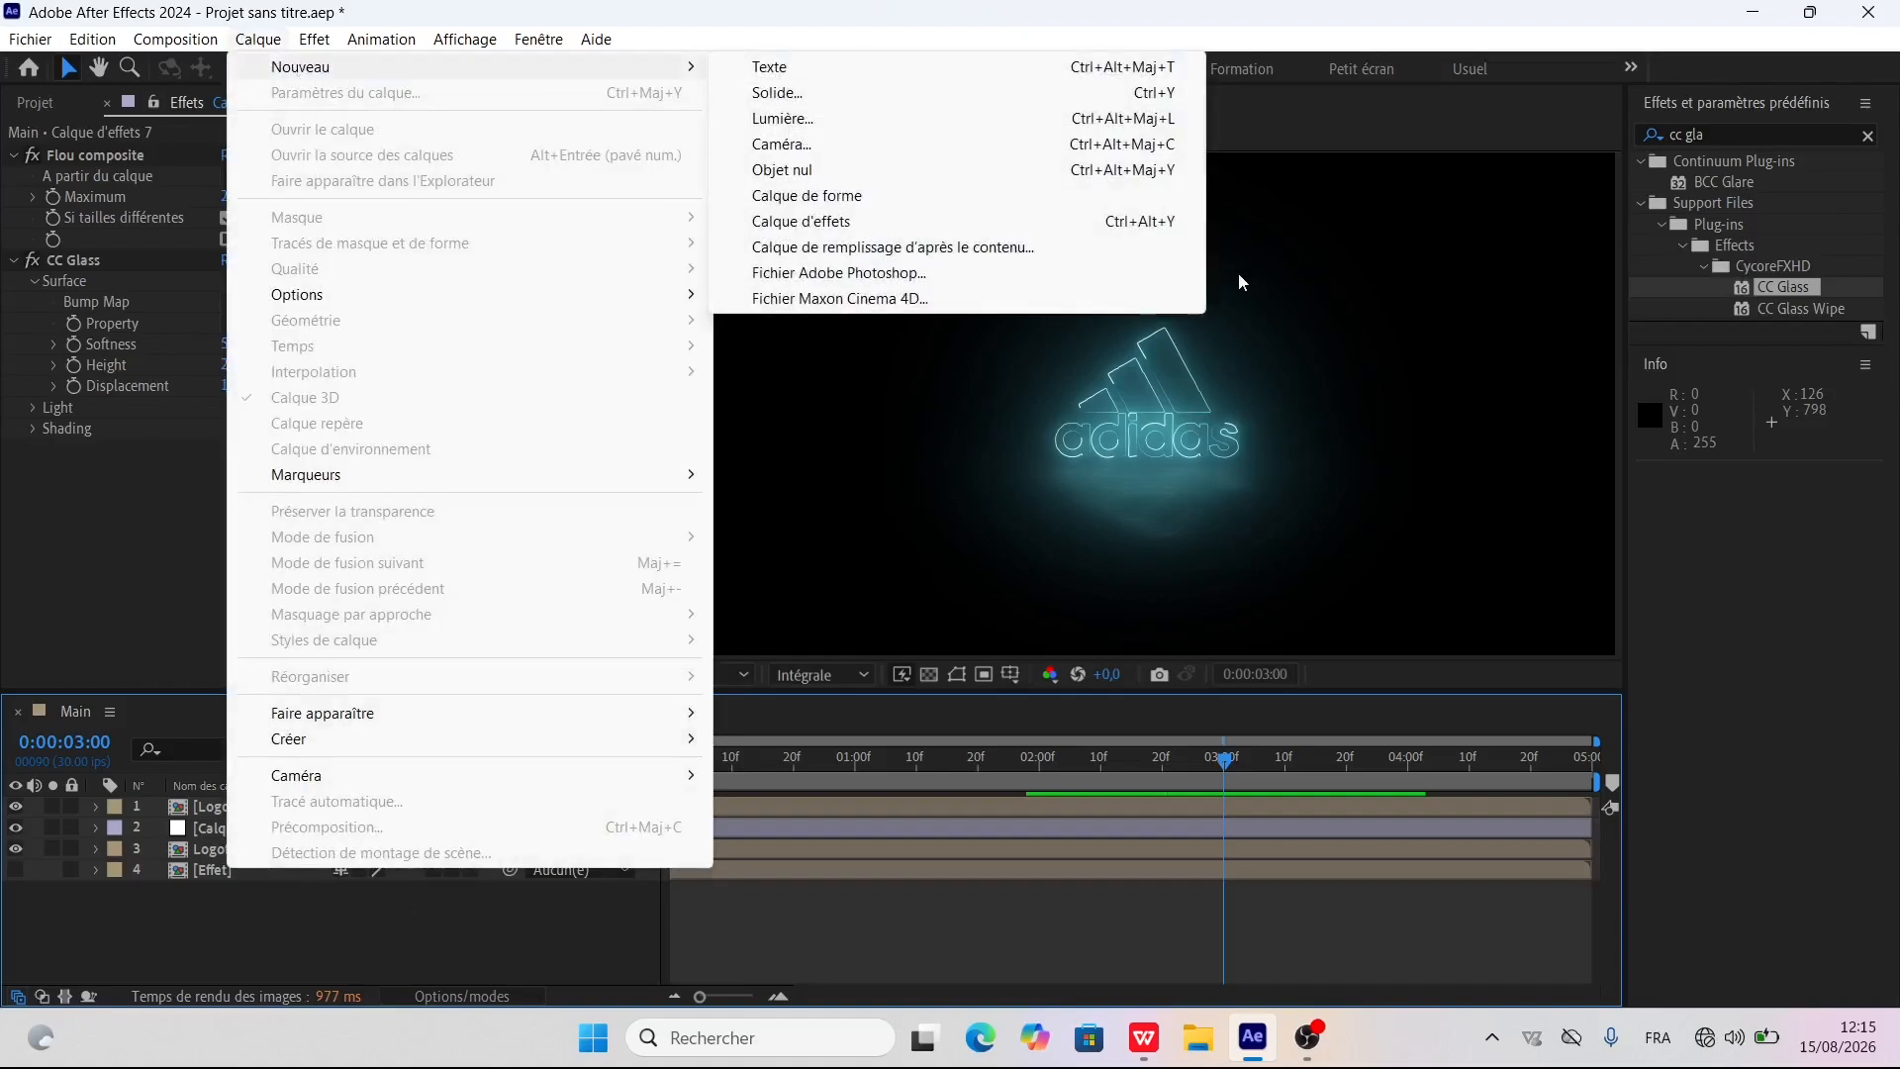
left_click(824, 222)
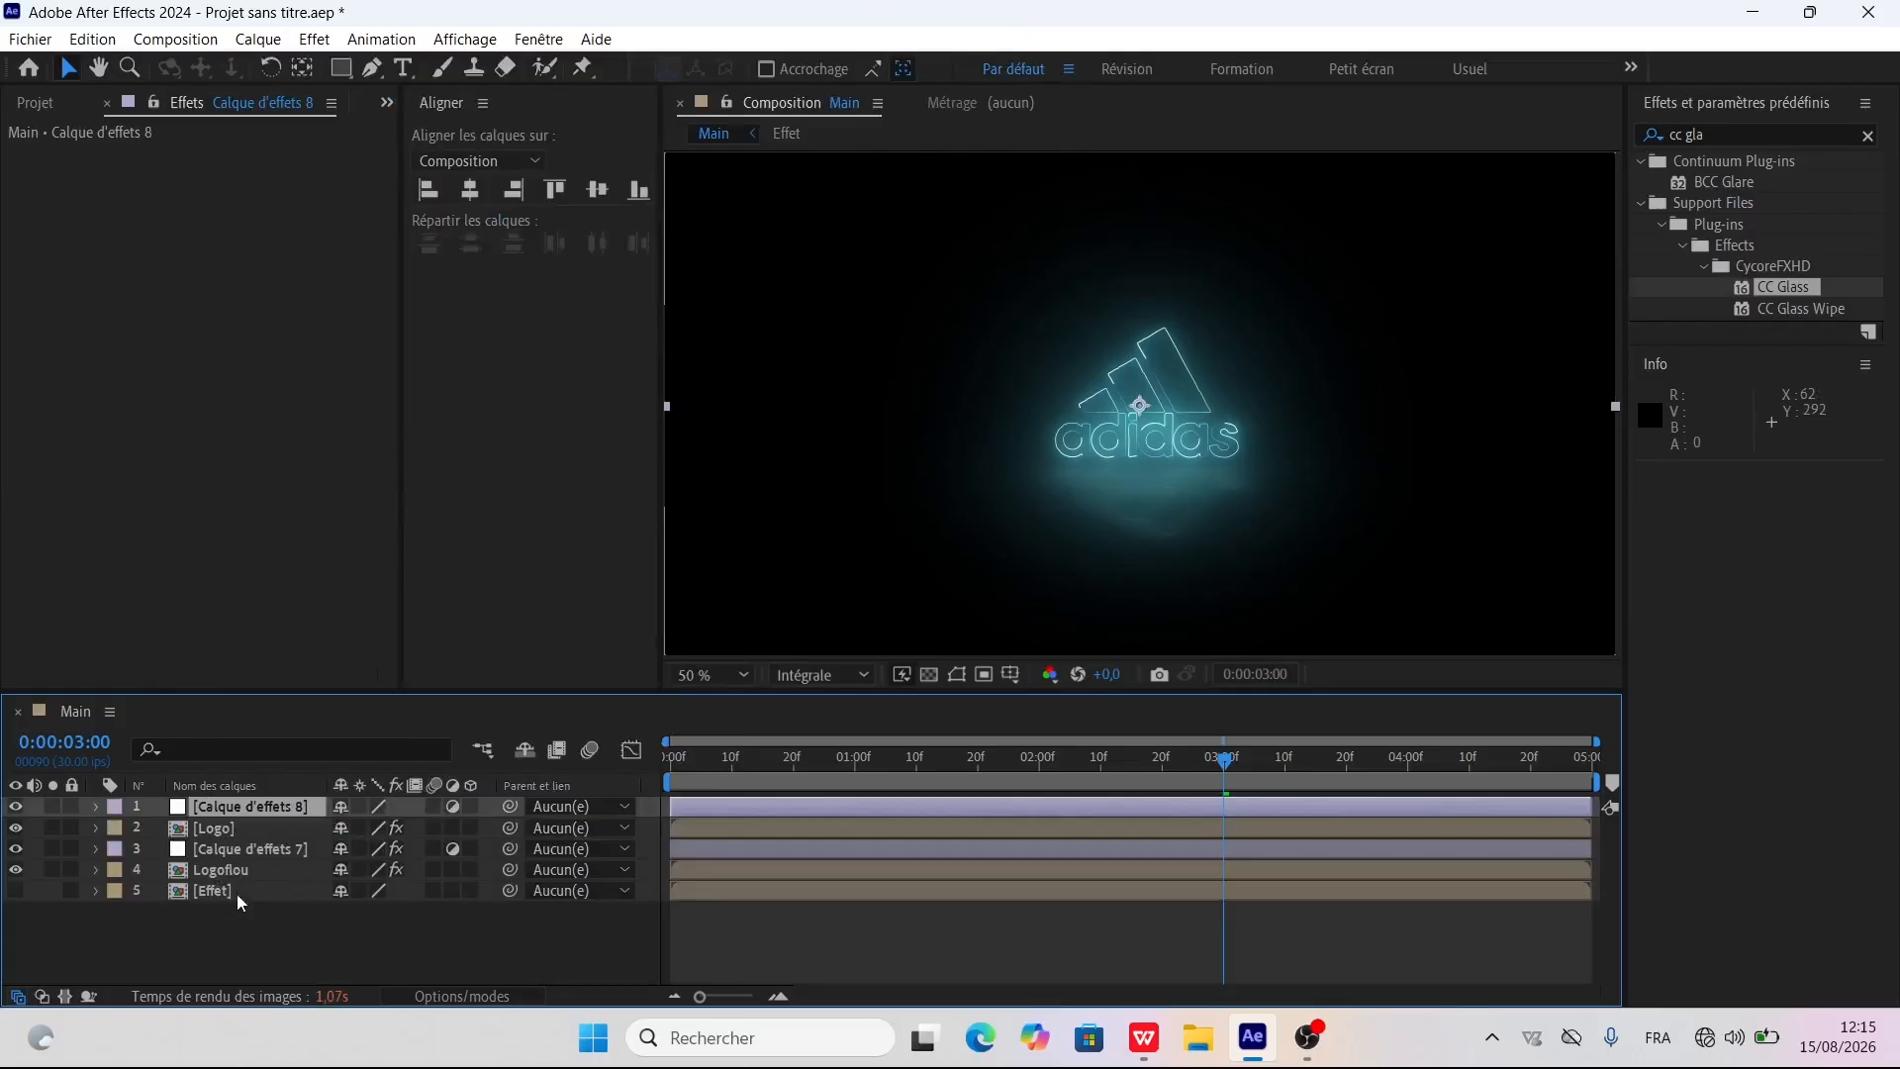
Apply Flou directionnel to the new adjustment layer with an angle of 90° and a distance of 50
left_click(1692, 138)
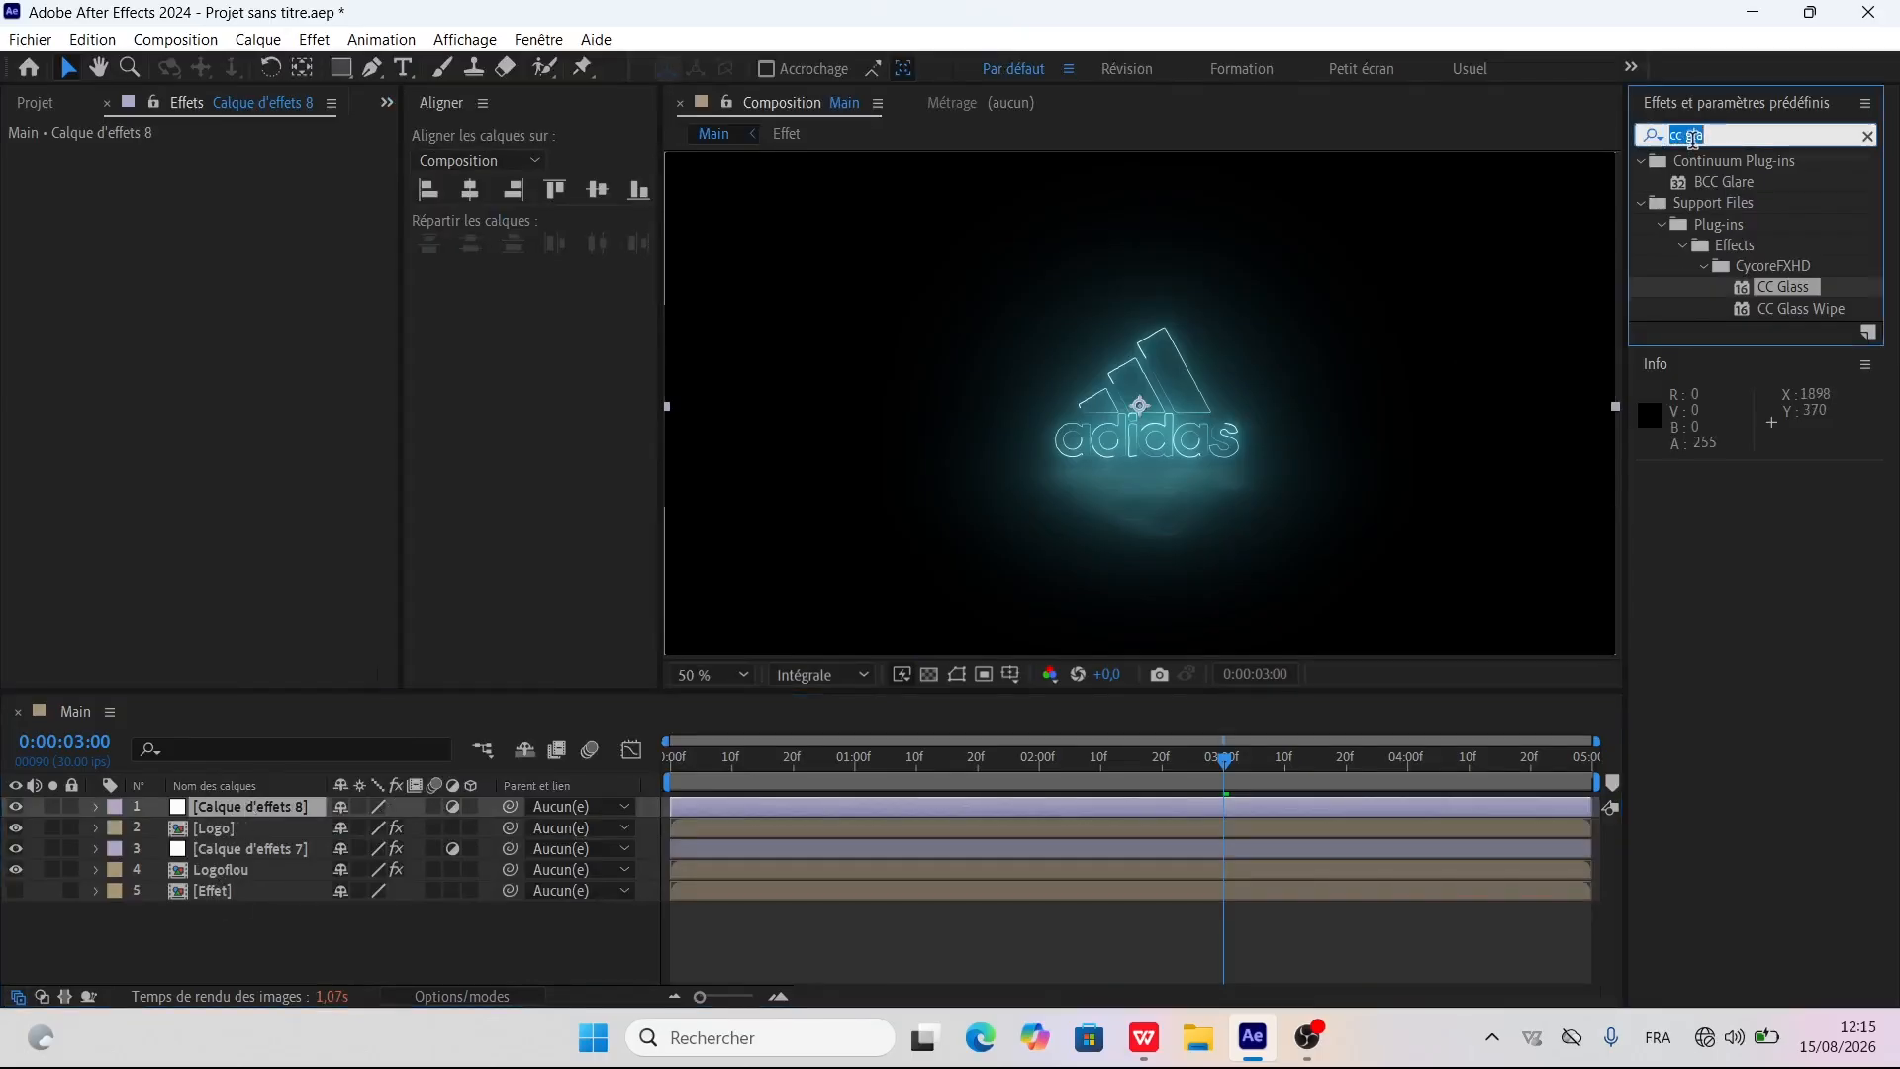
type("flou dir")
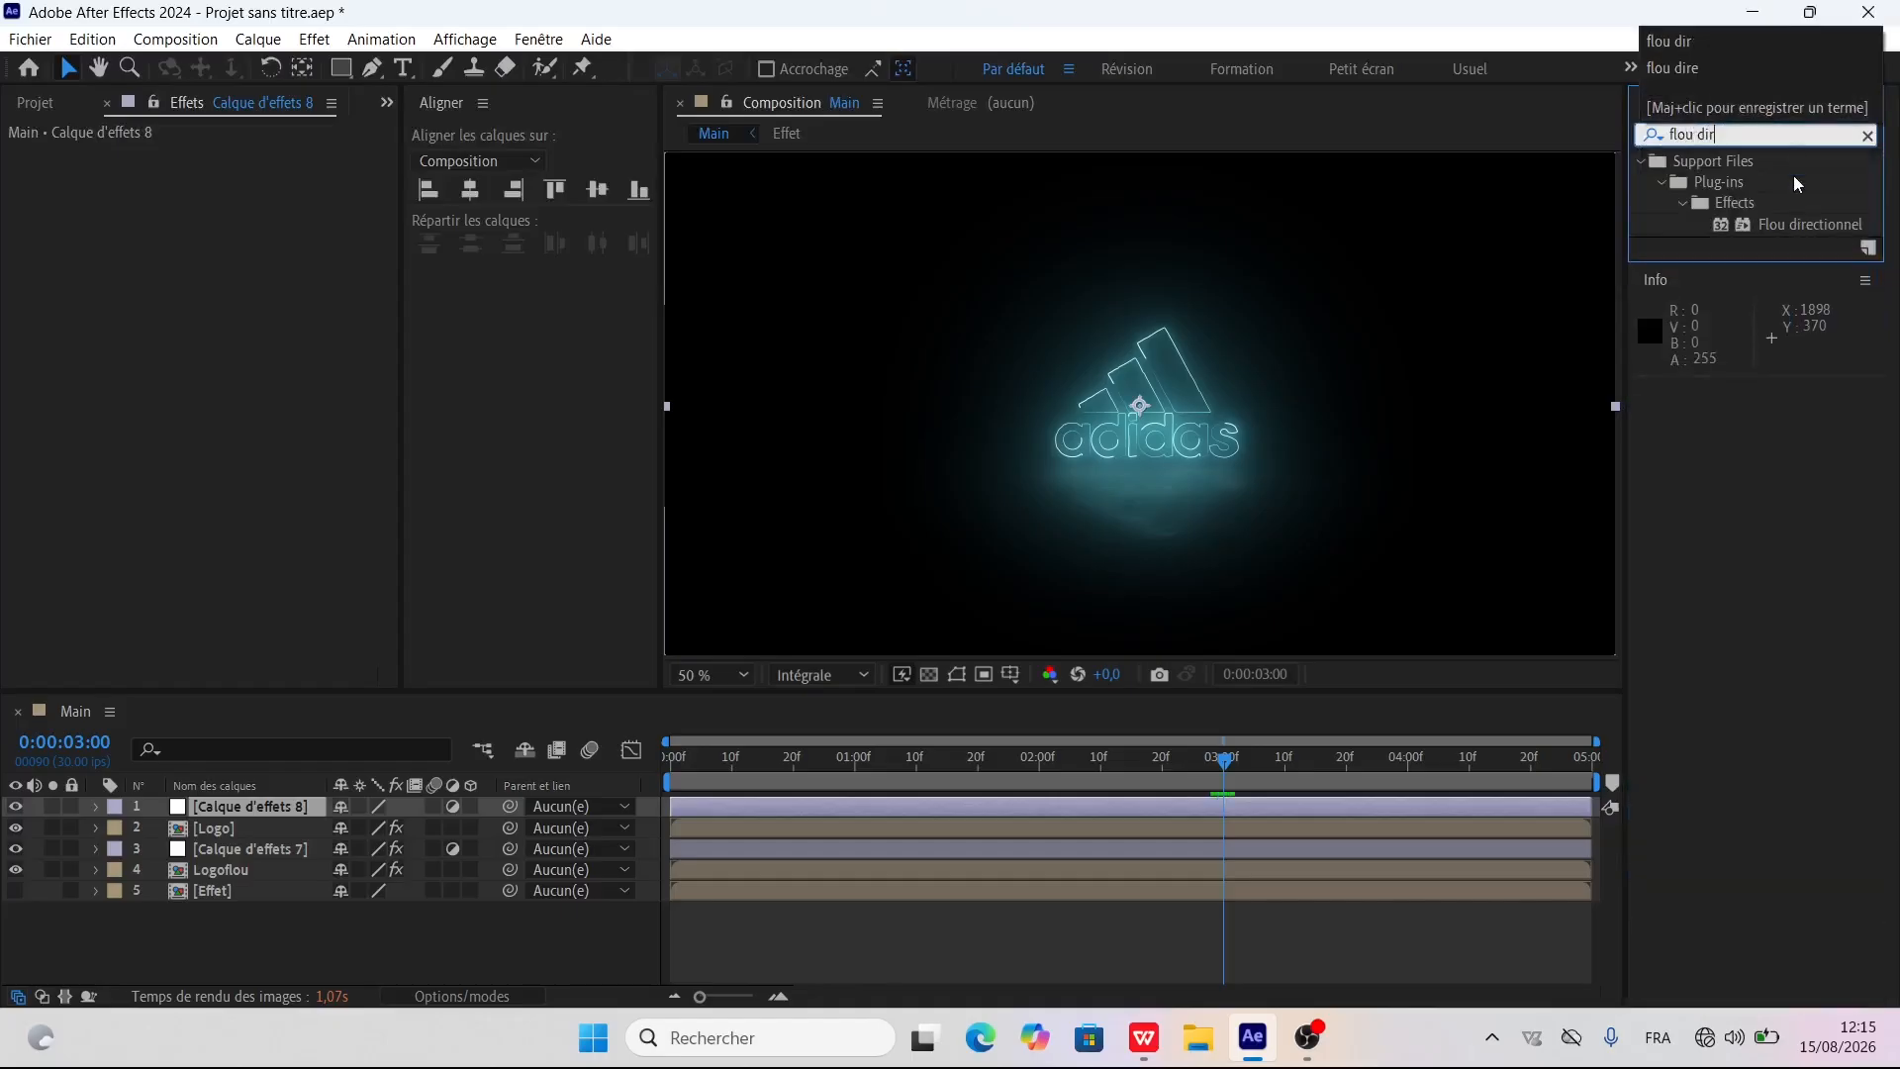
double_click(1804, 224)
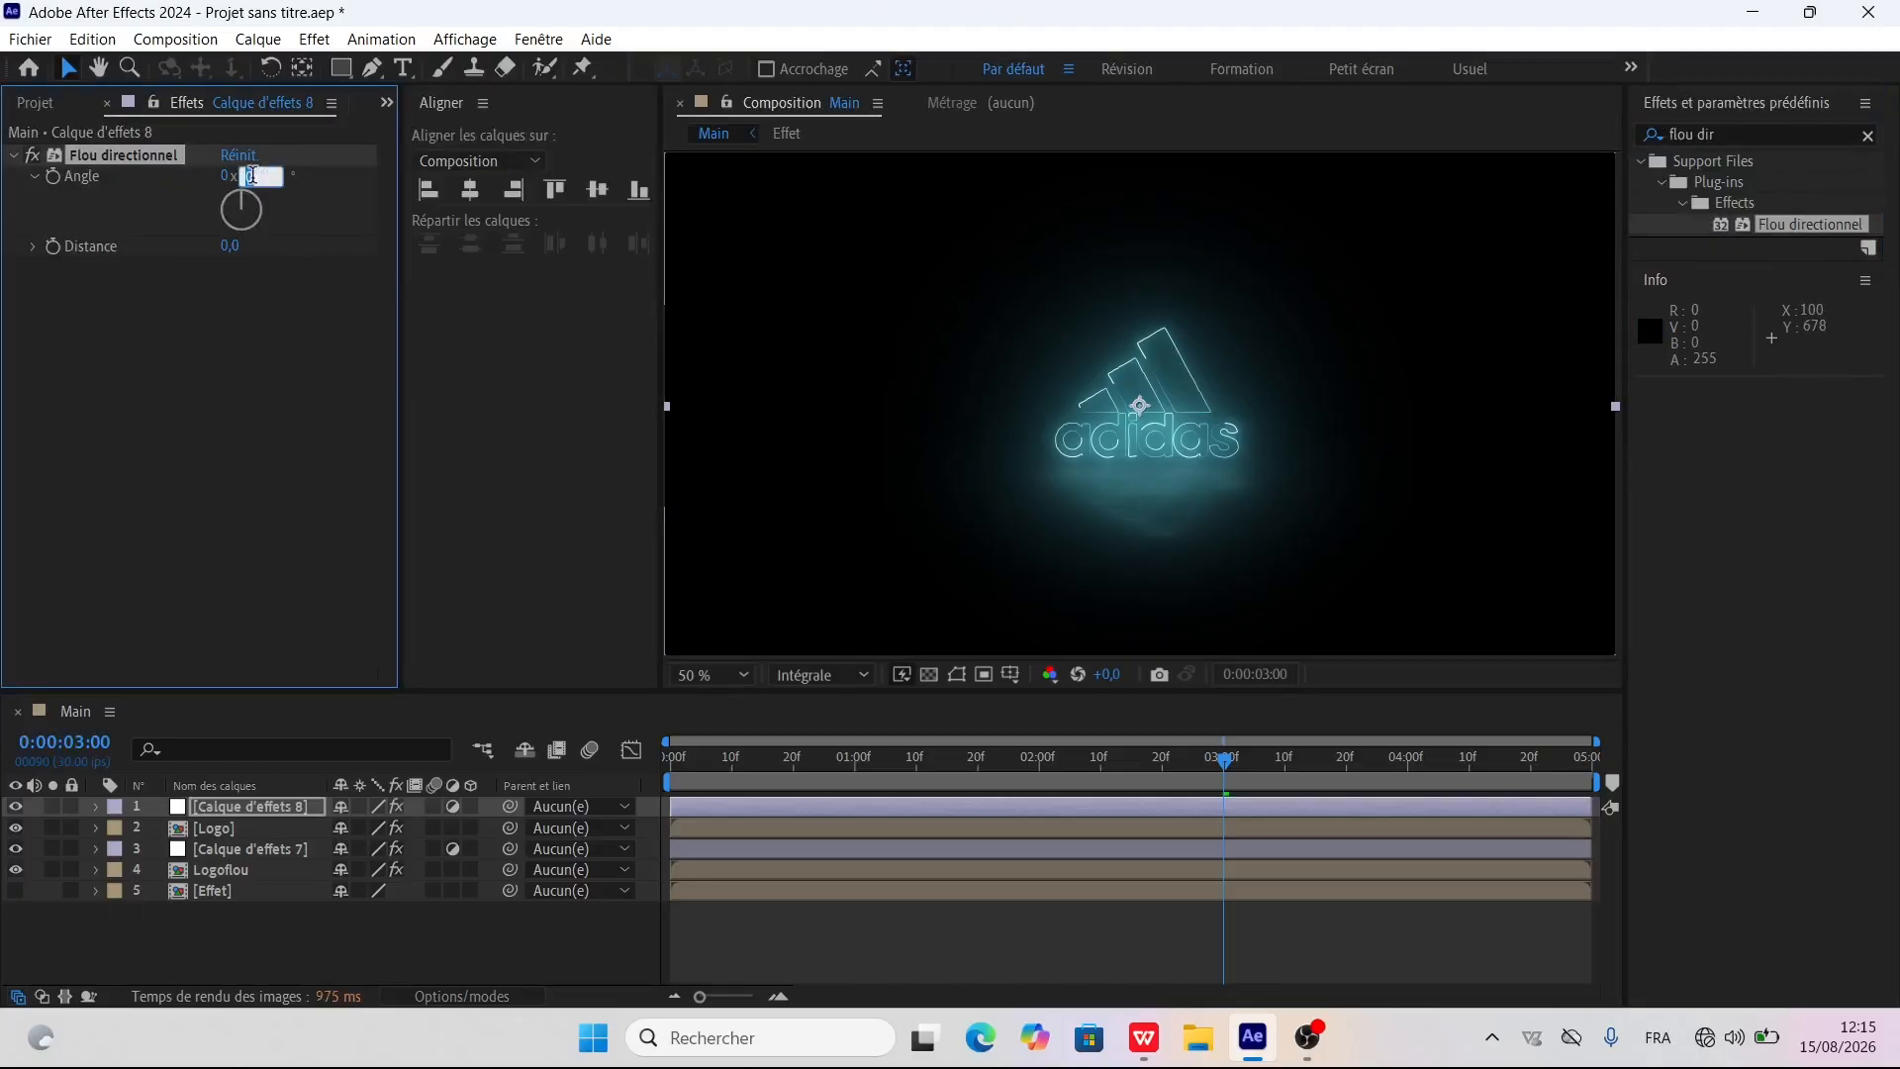
type("90")
key("Return")
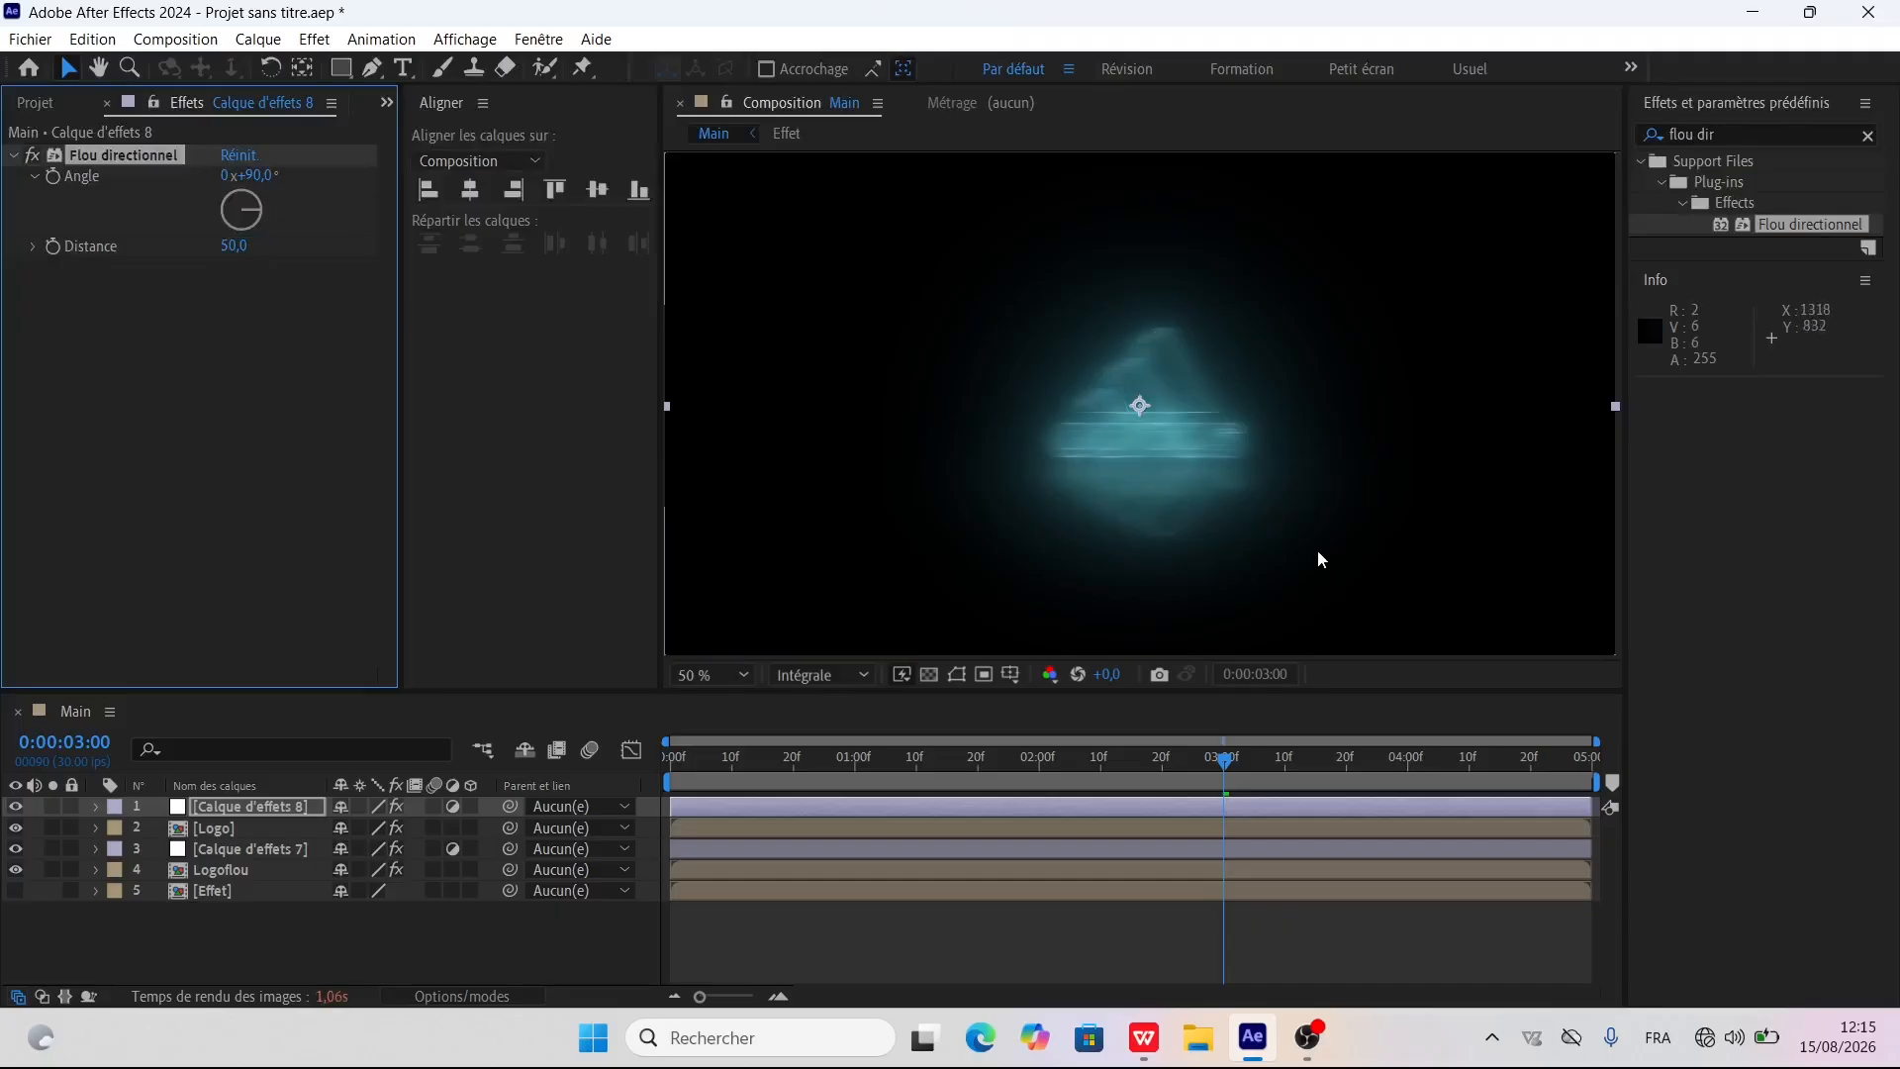
Set the blending mode of the directional-blur adjustment layer to Eclaircir
left_click(300, 967)
left_click(1143, 475)
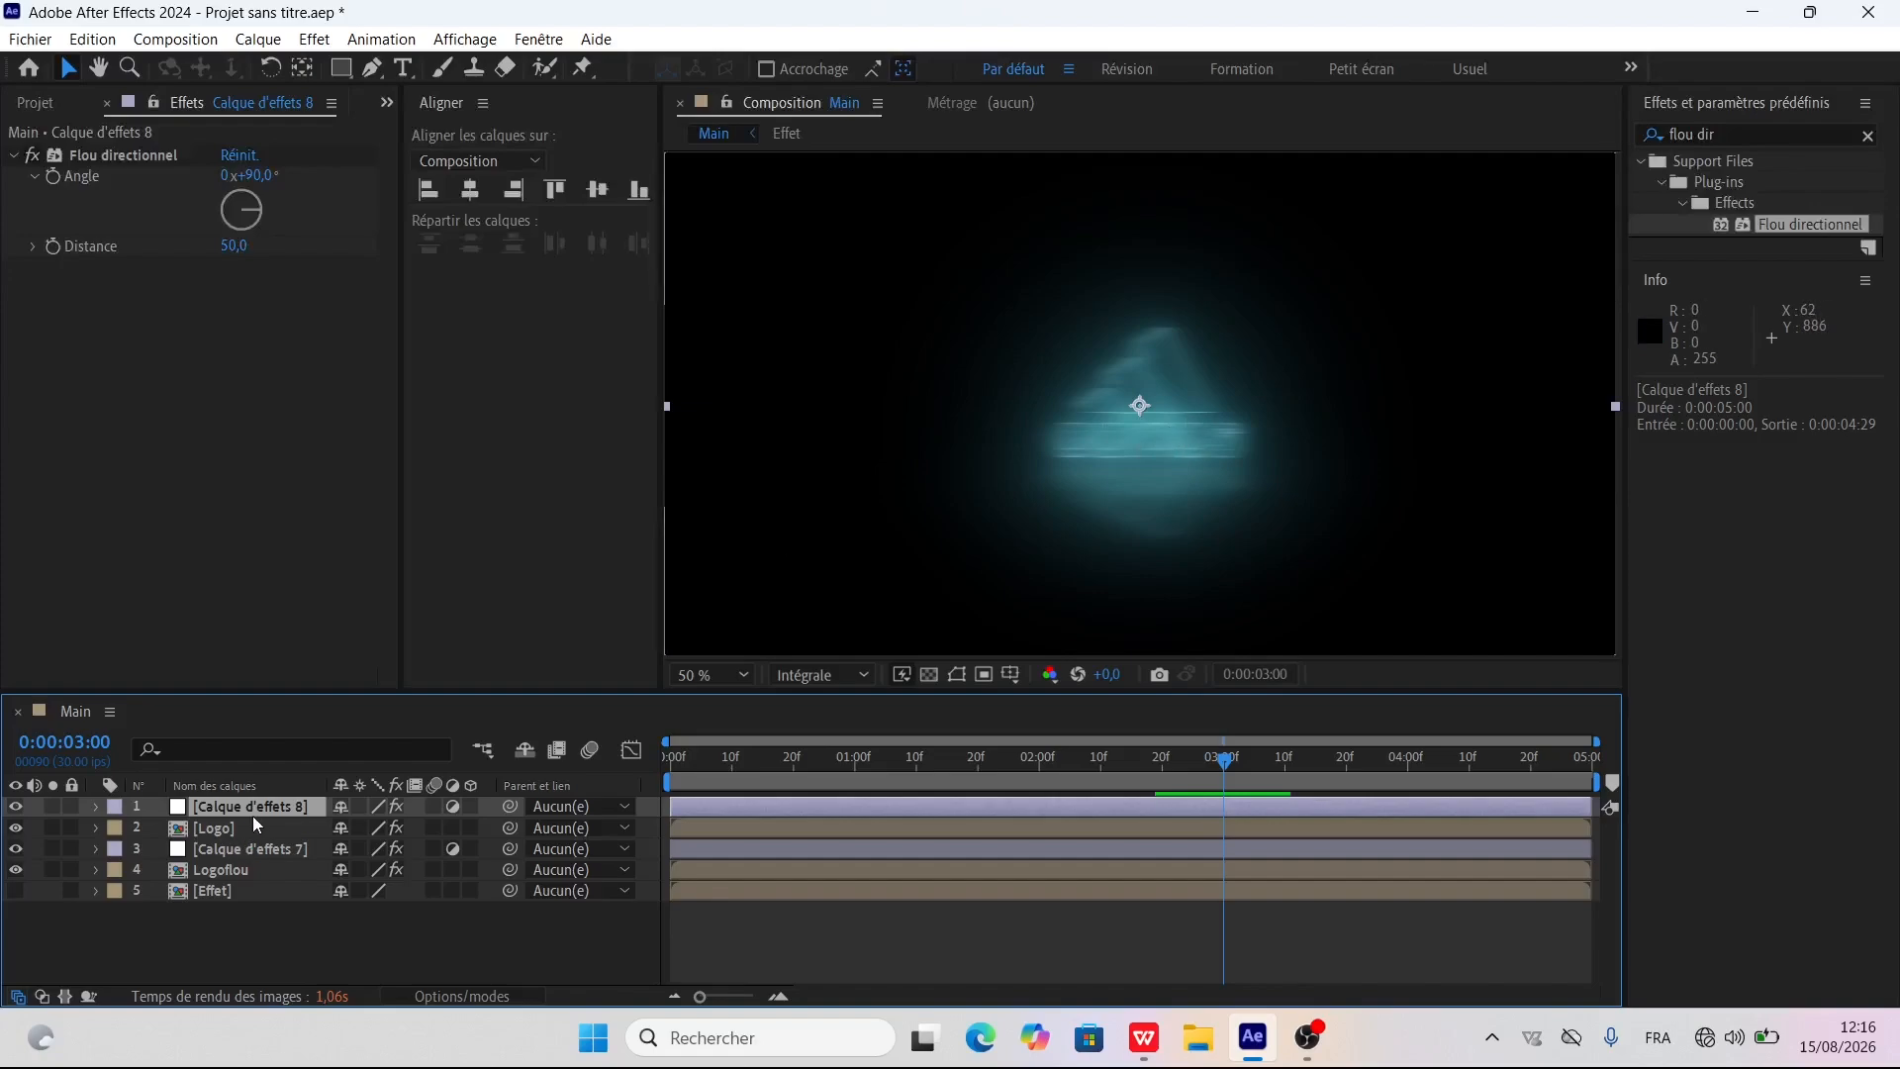
left_click(482, 998)
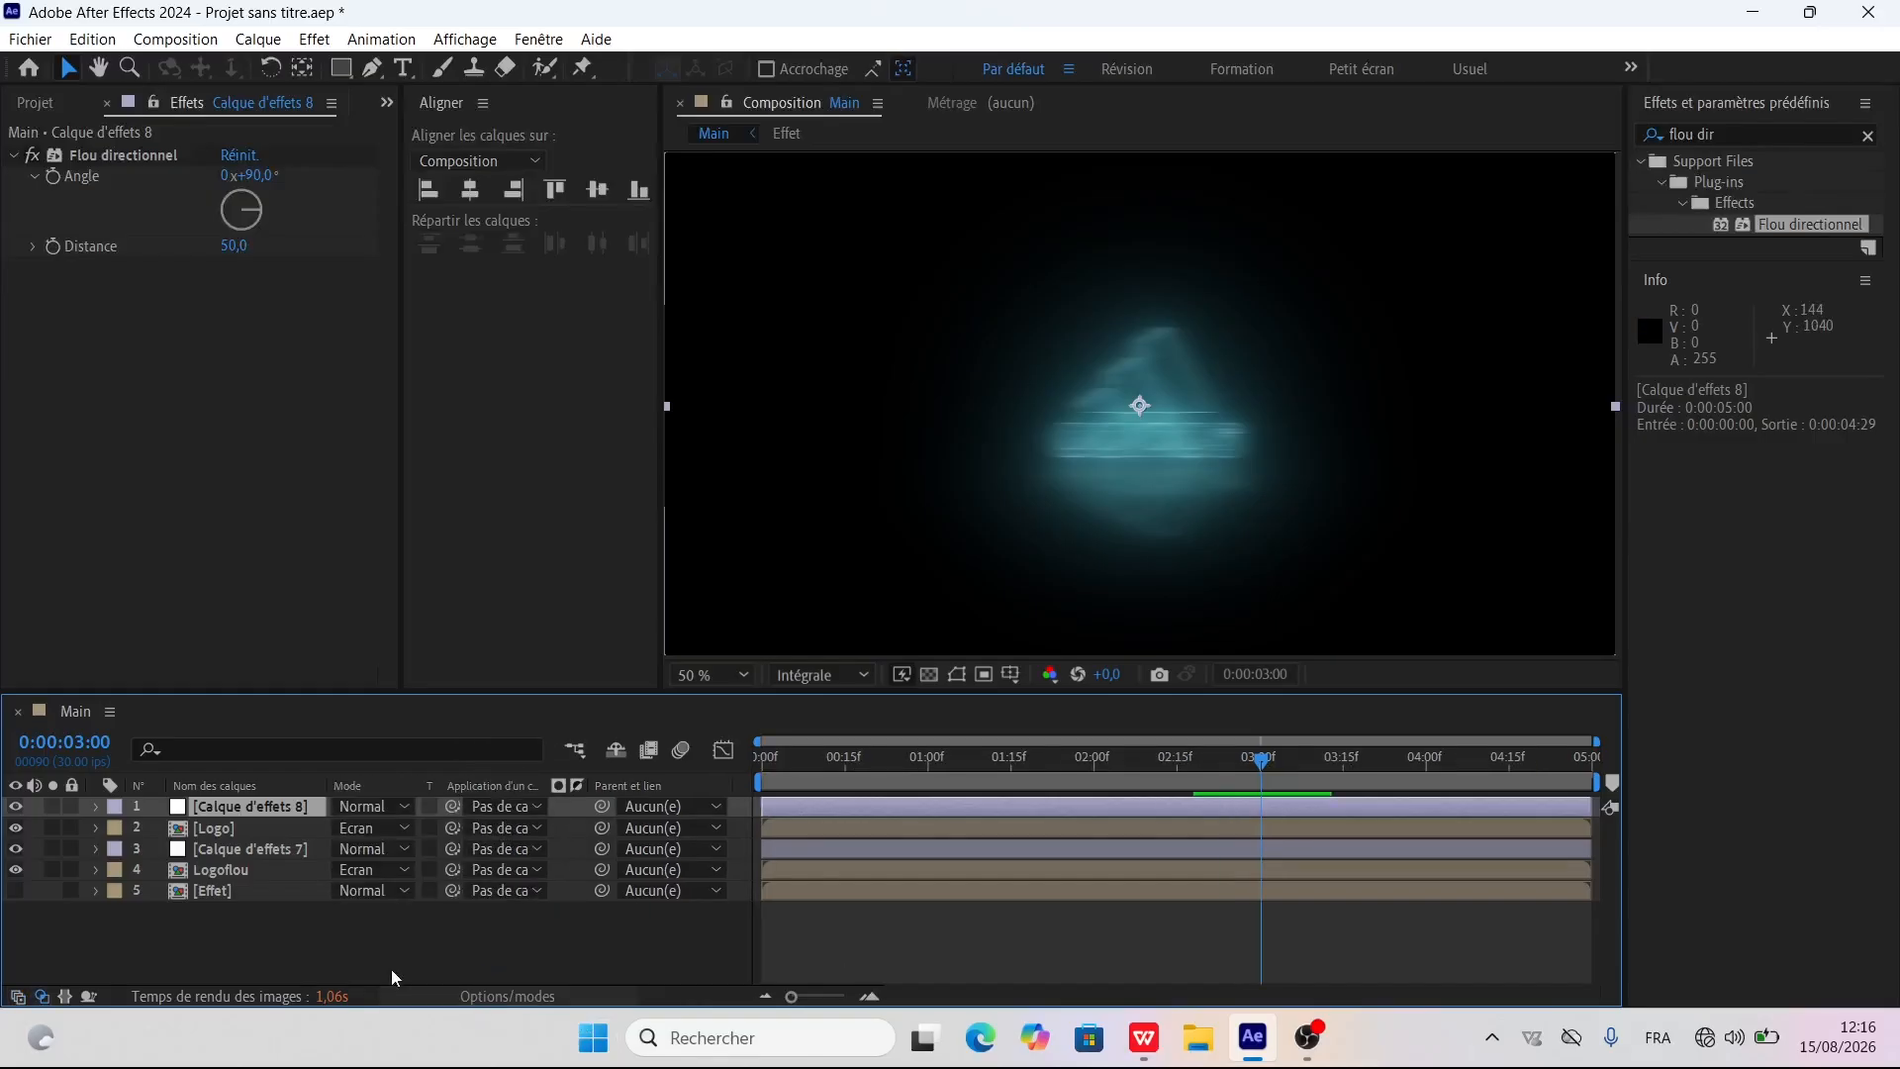
left_click(381, 807)
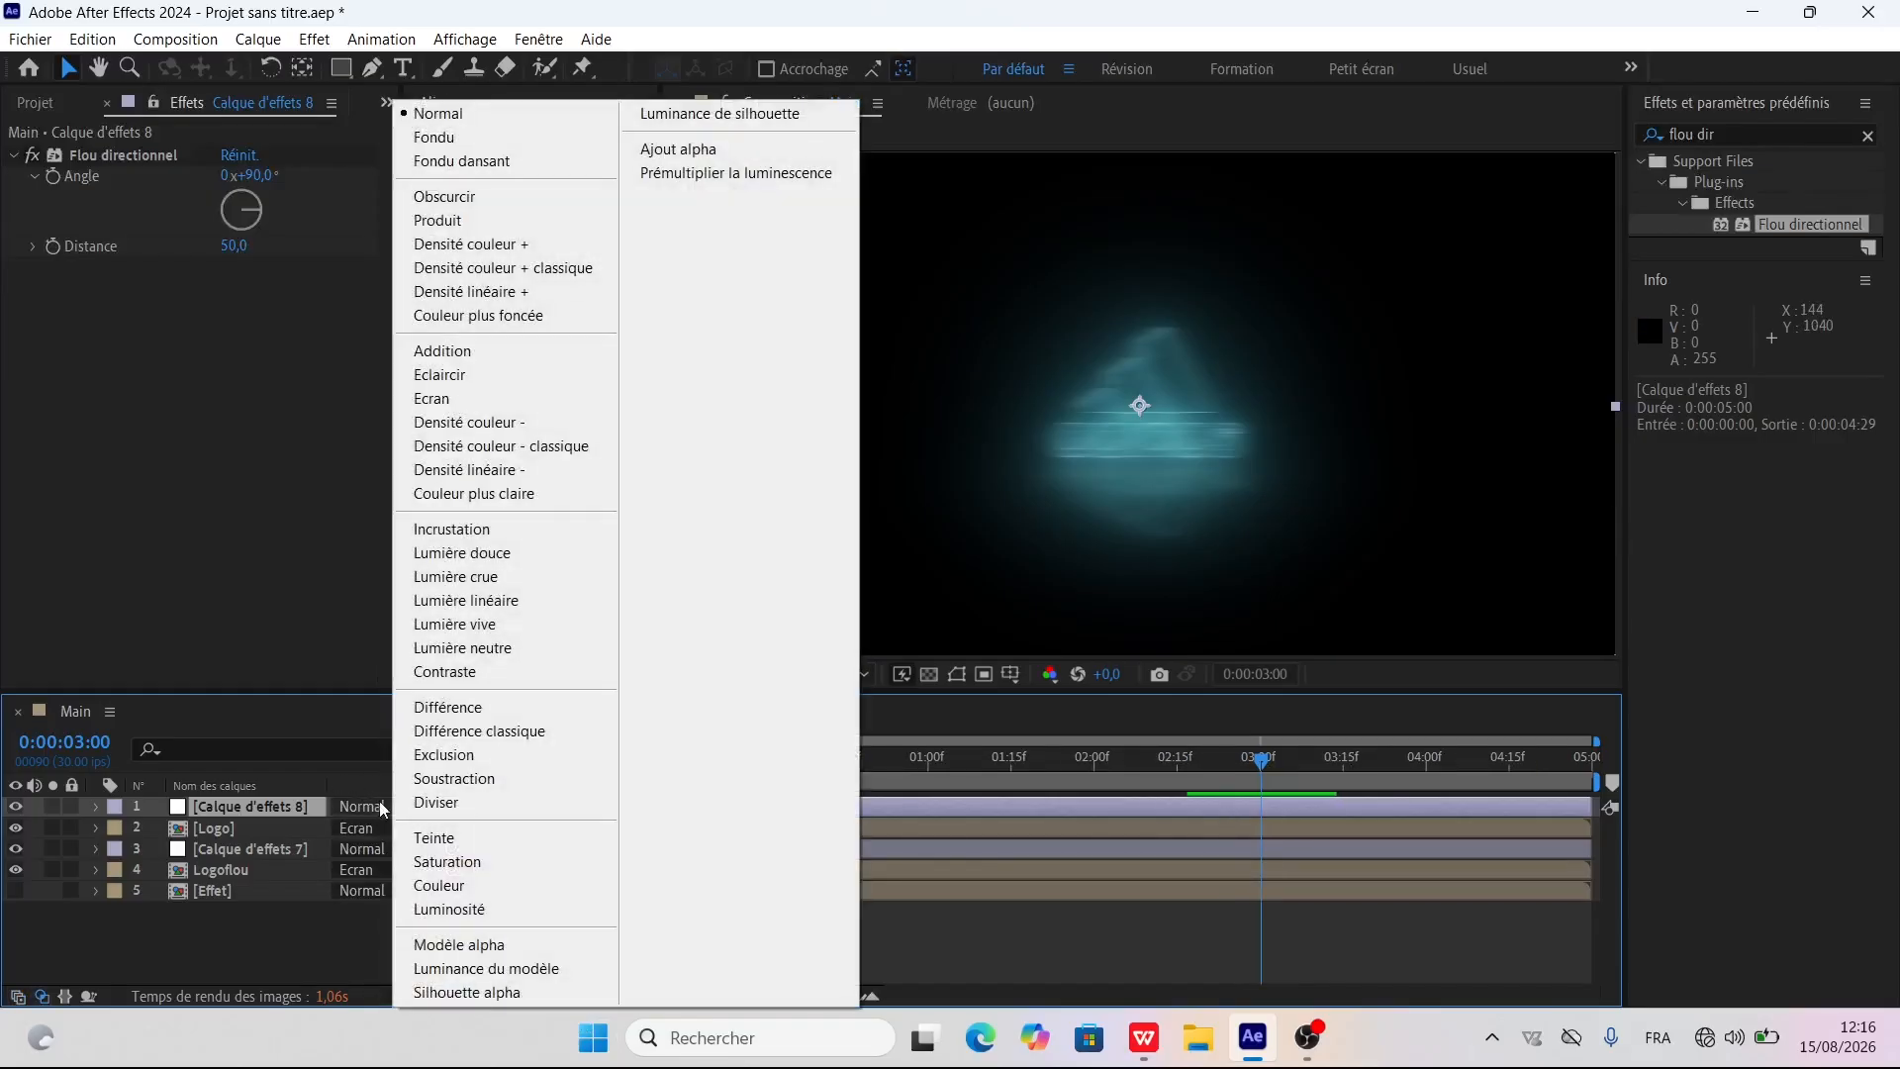
left_click(440, 375)
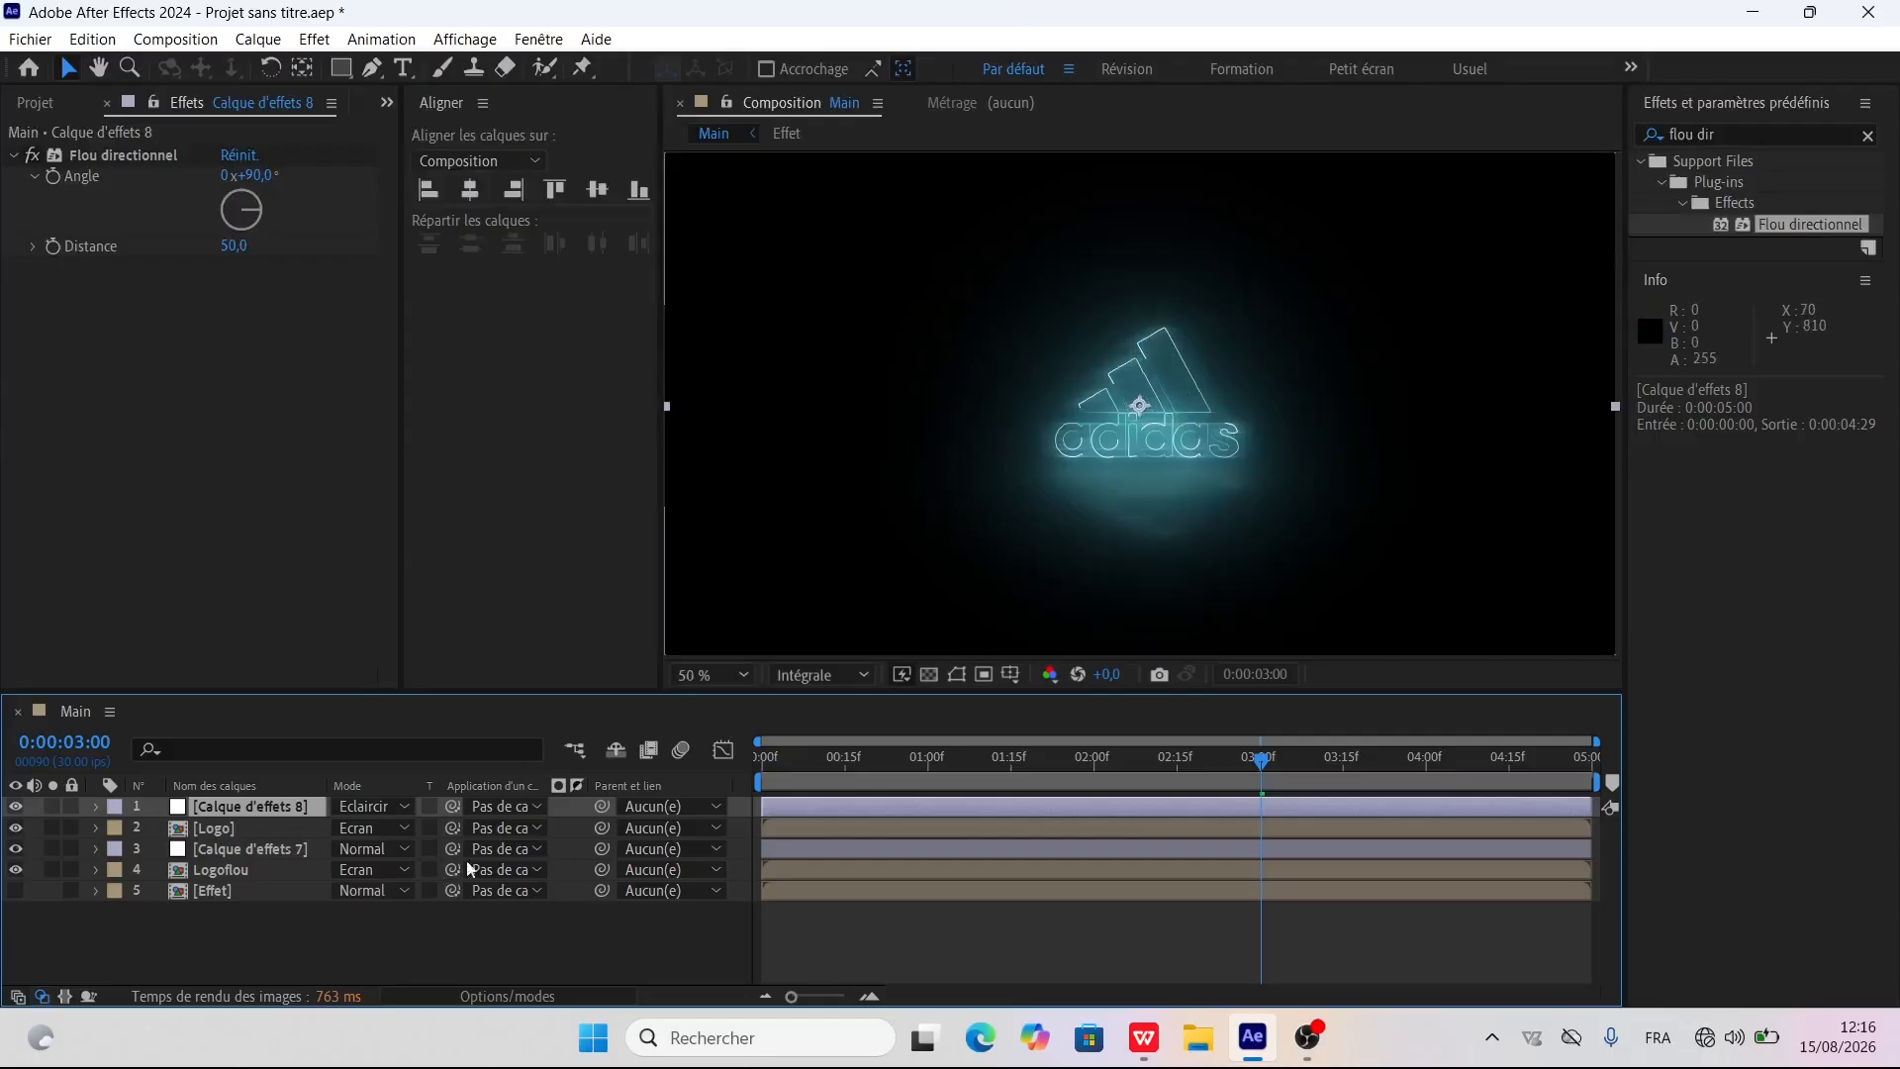
Add a two-node camera with the 35 mm preset to the Main composition
left_click(316, 930)
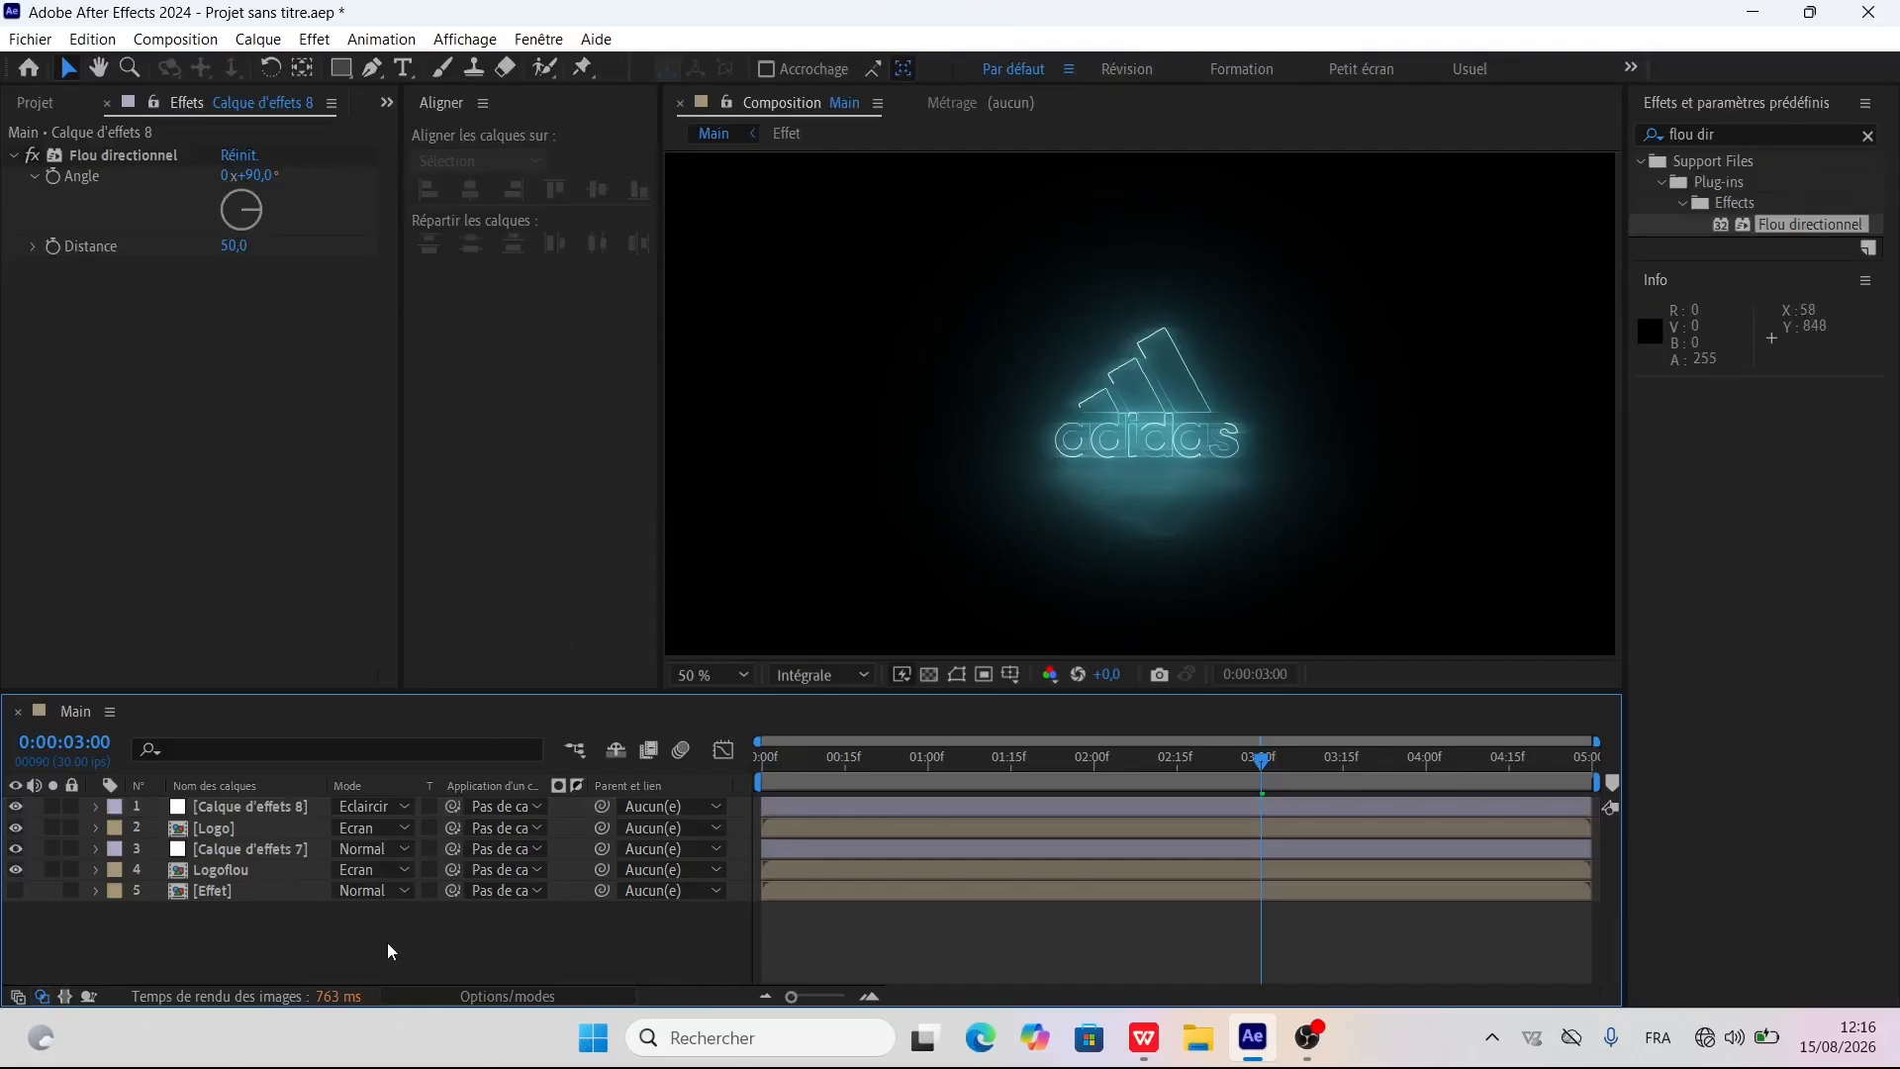
right_click(463, 947)
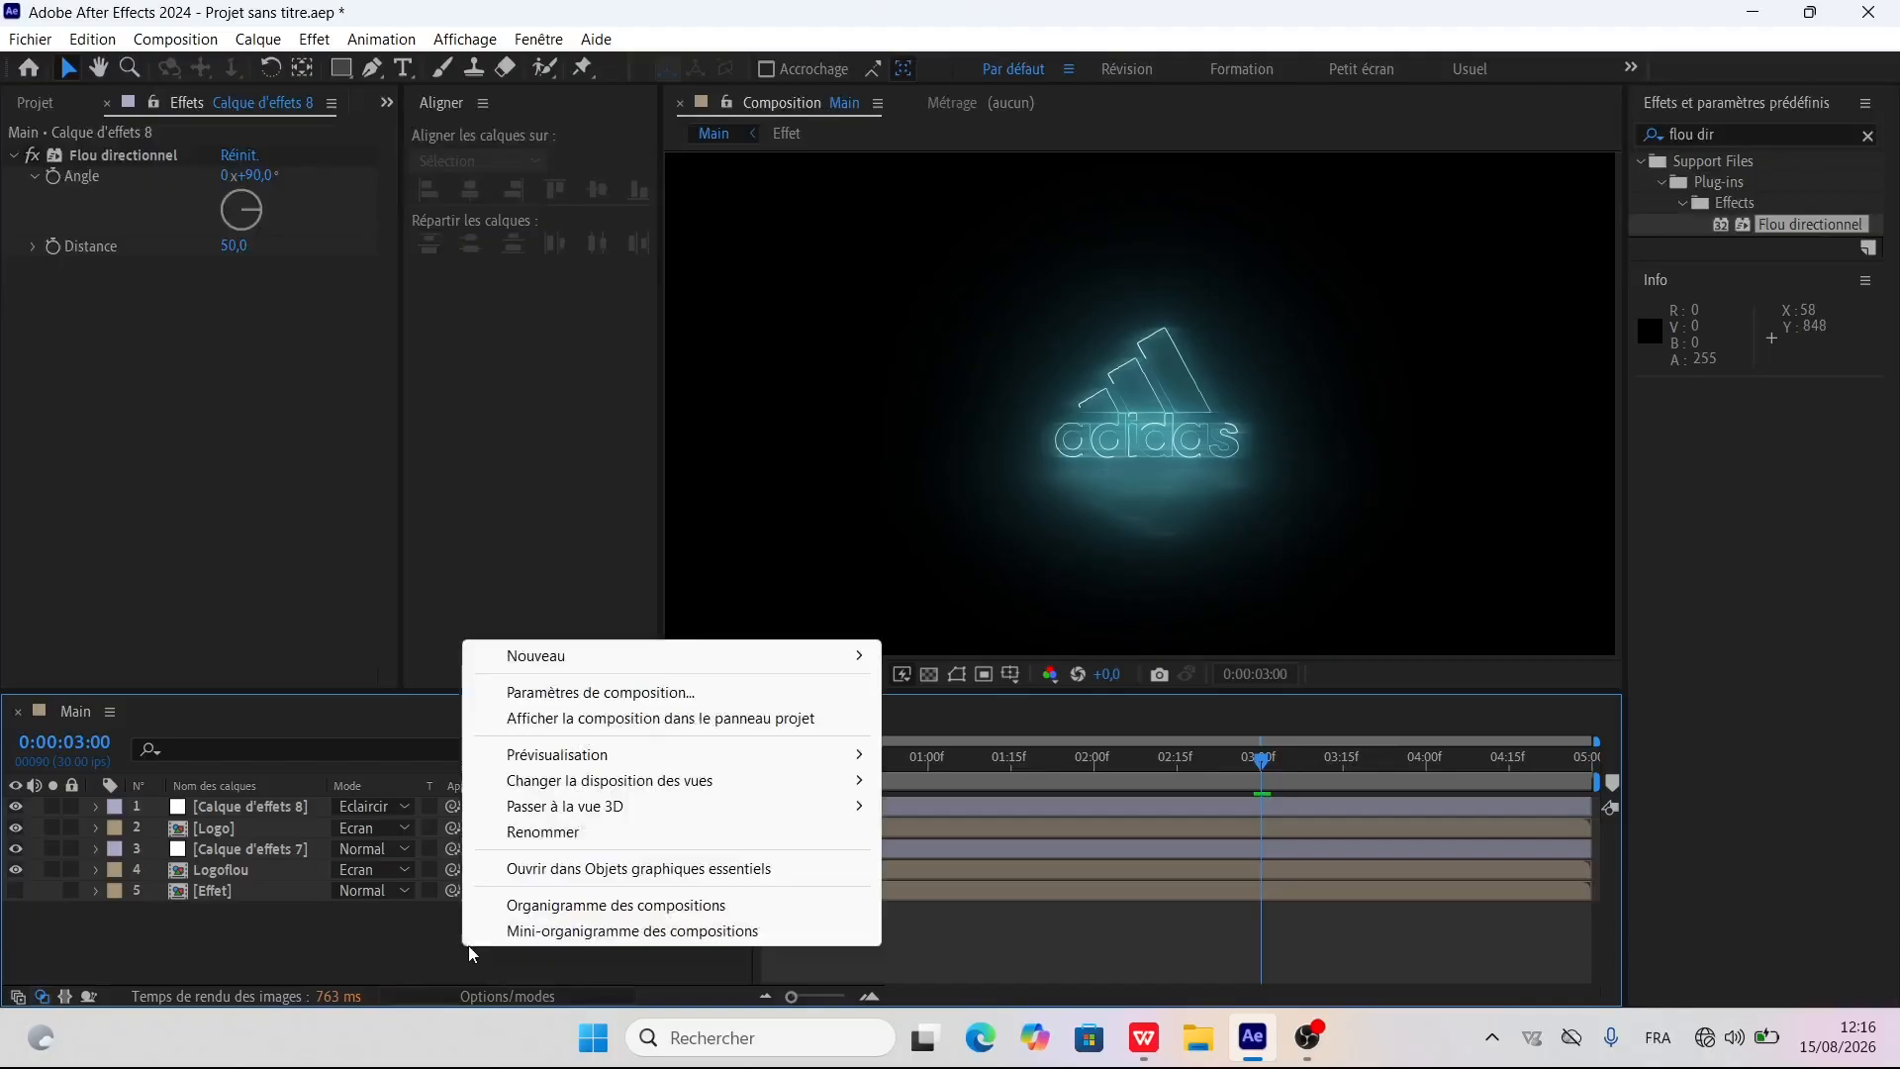
mouse_move(584, 656)
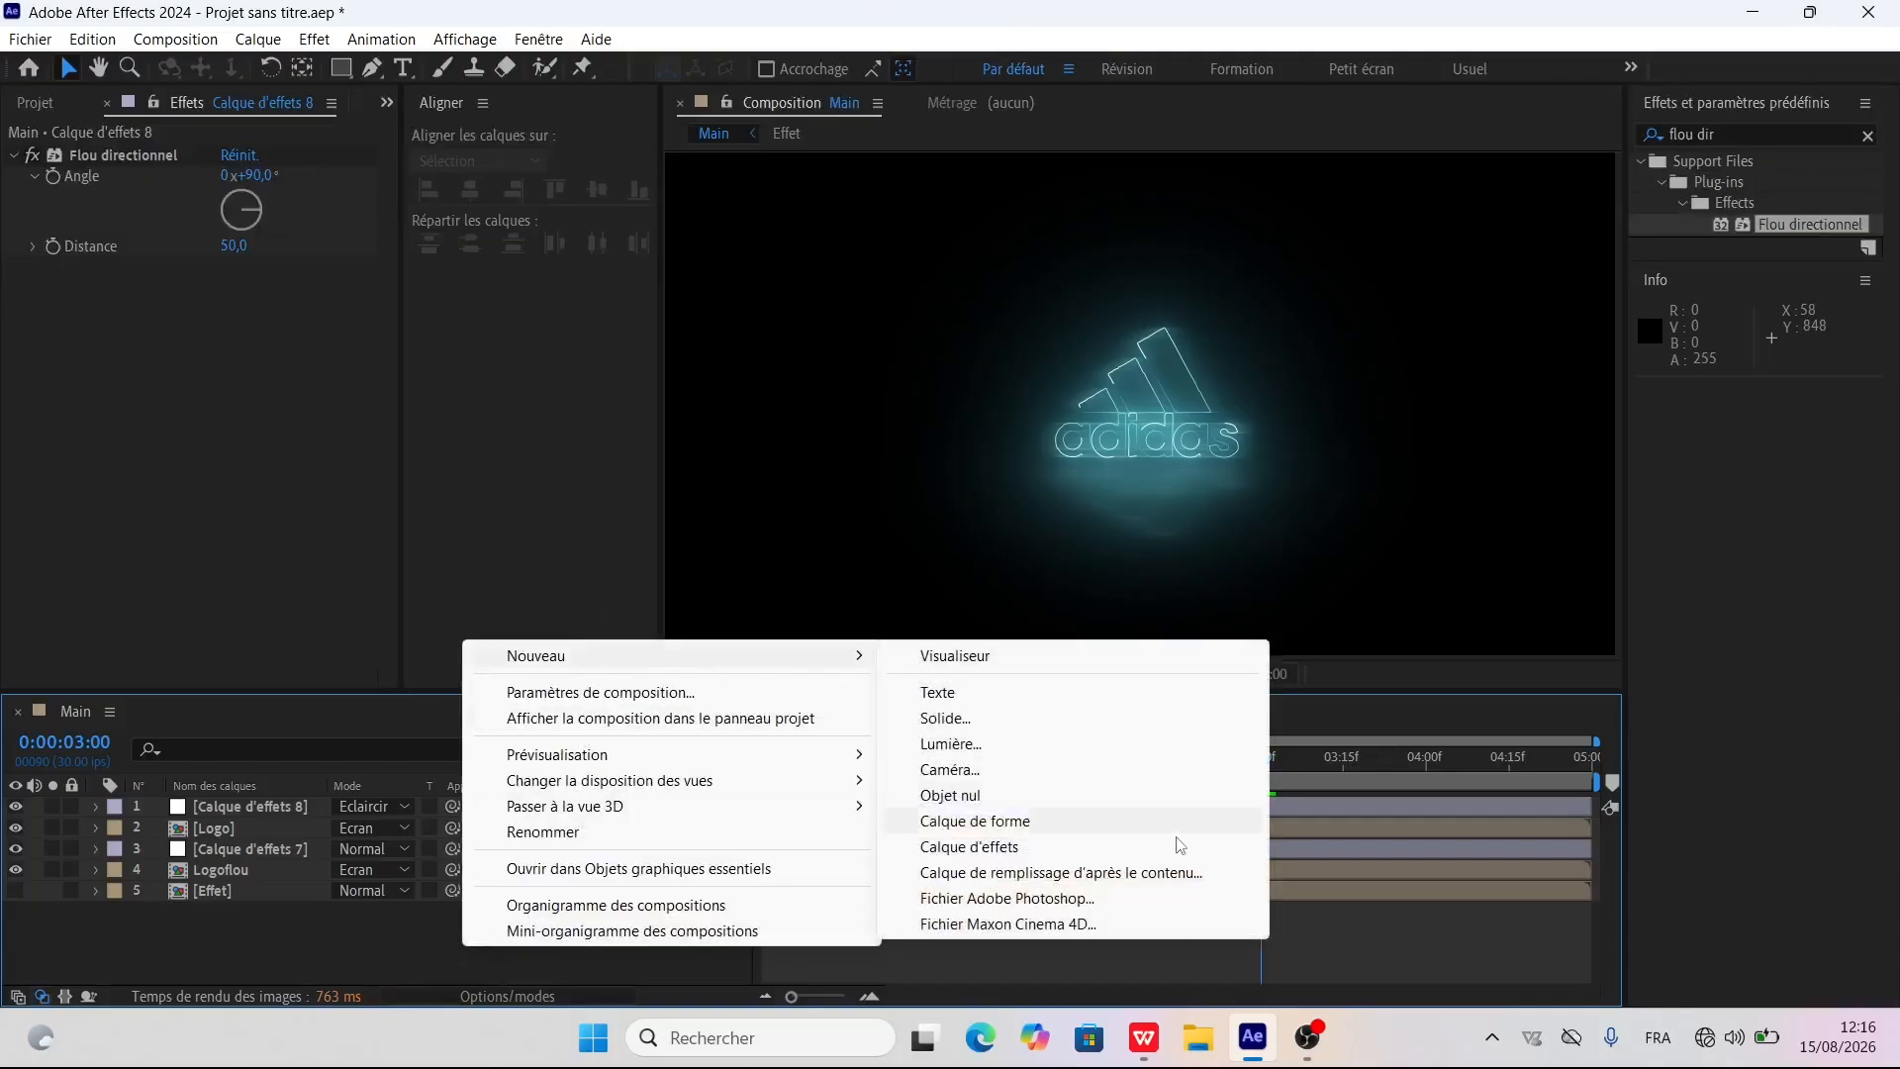
left_click(958, 770)
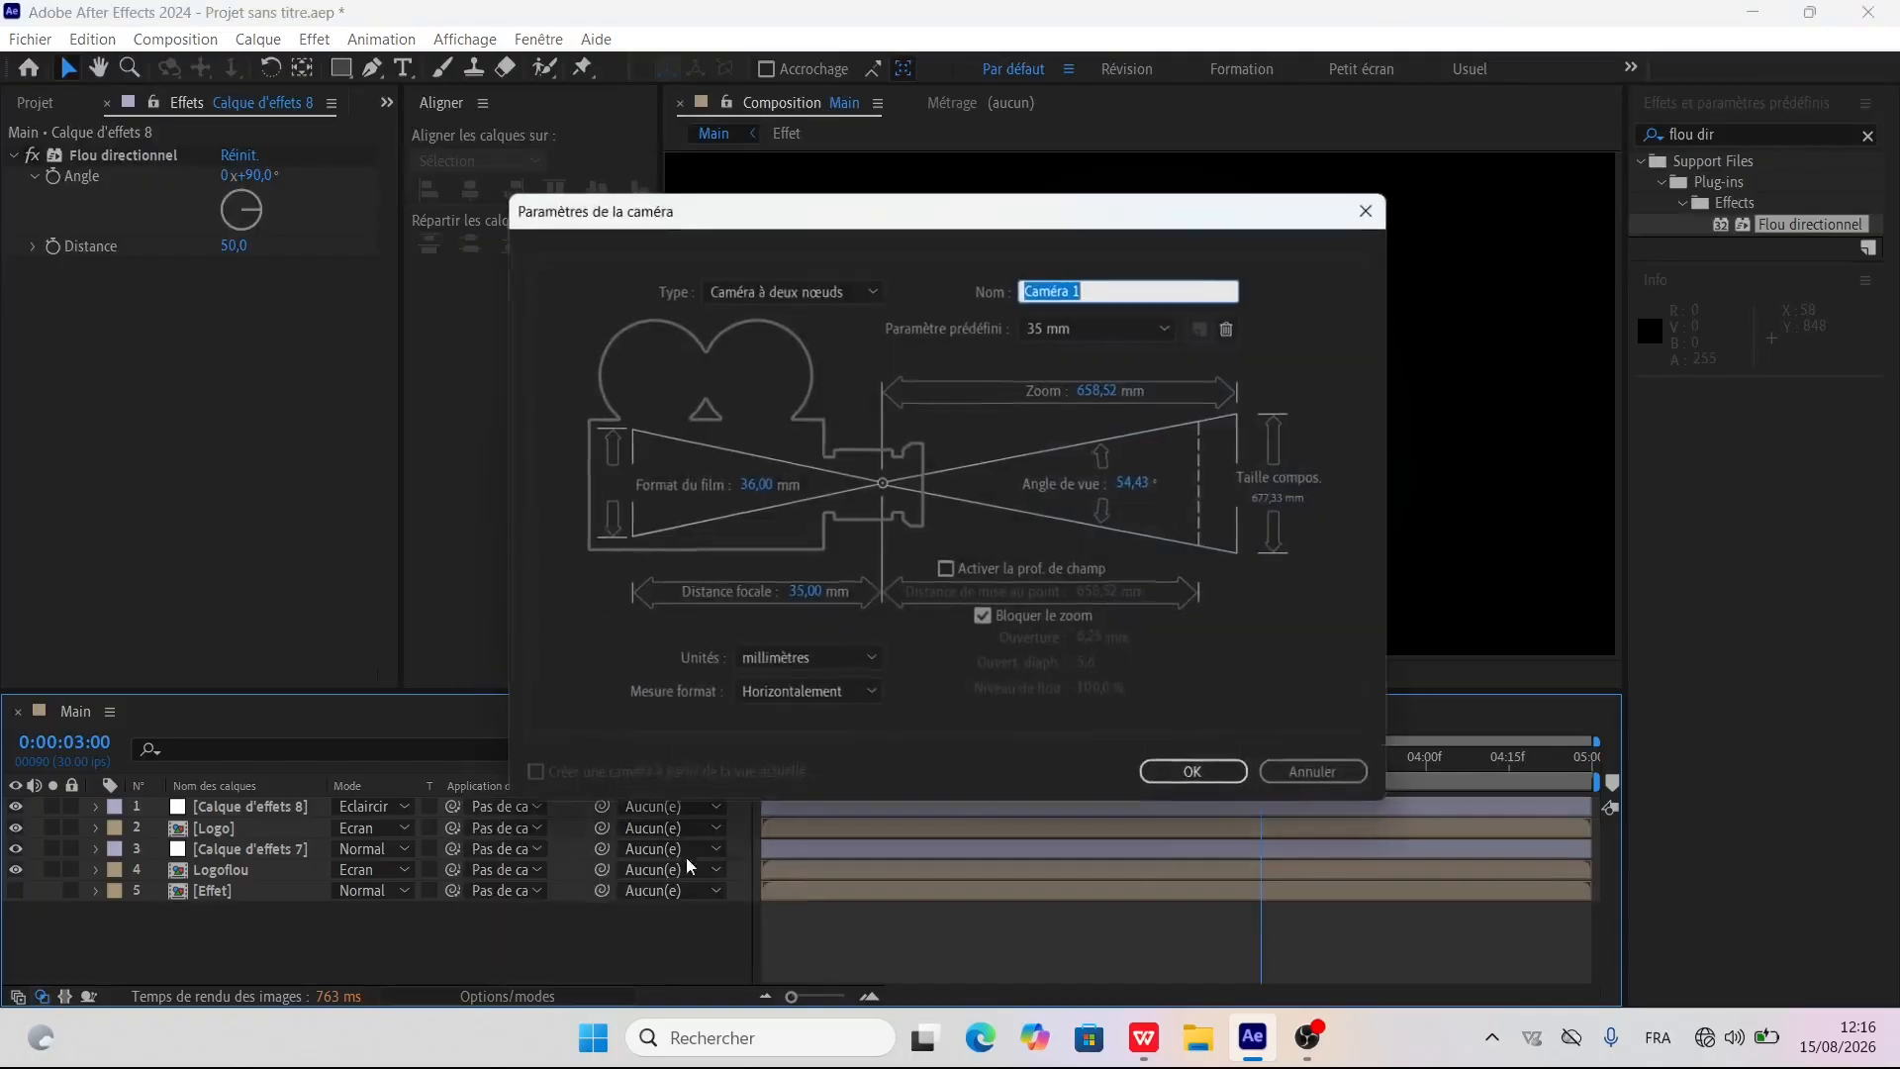
left_click(1206, 782)
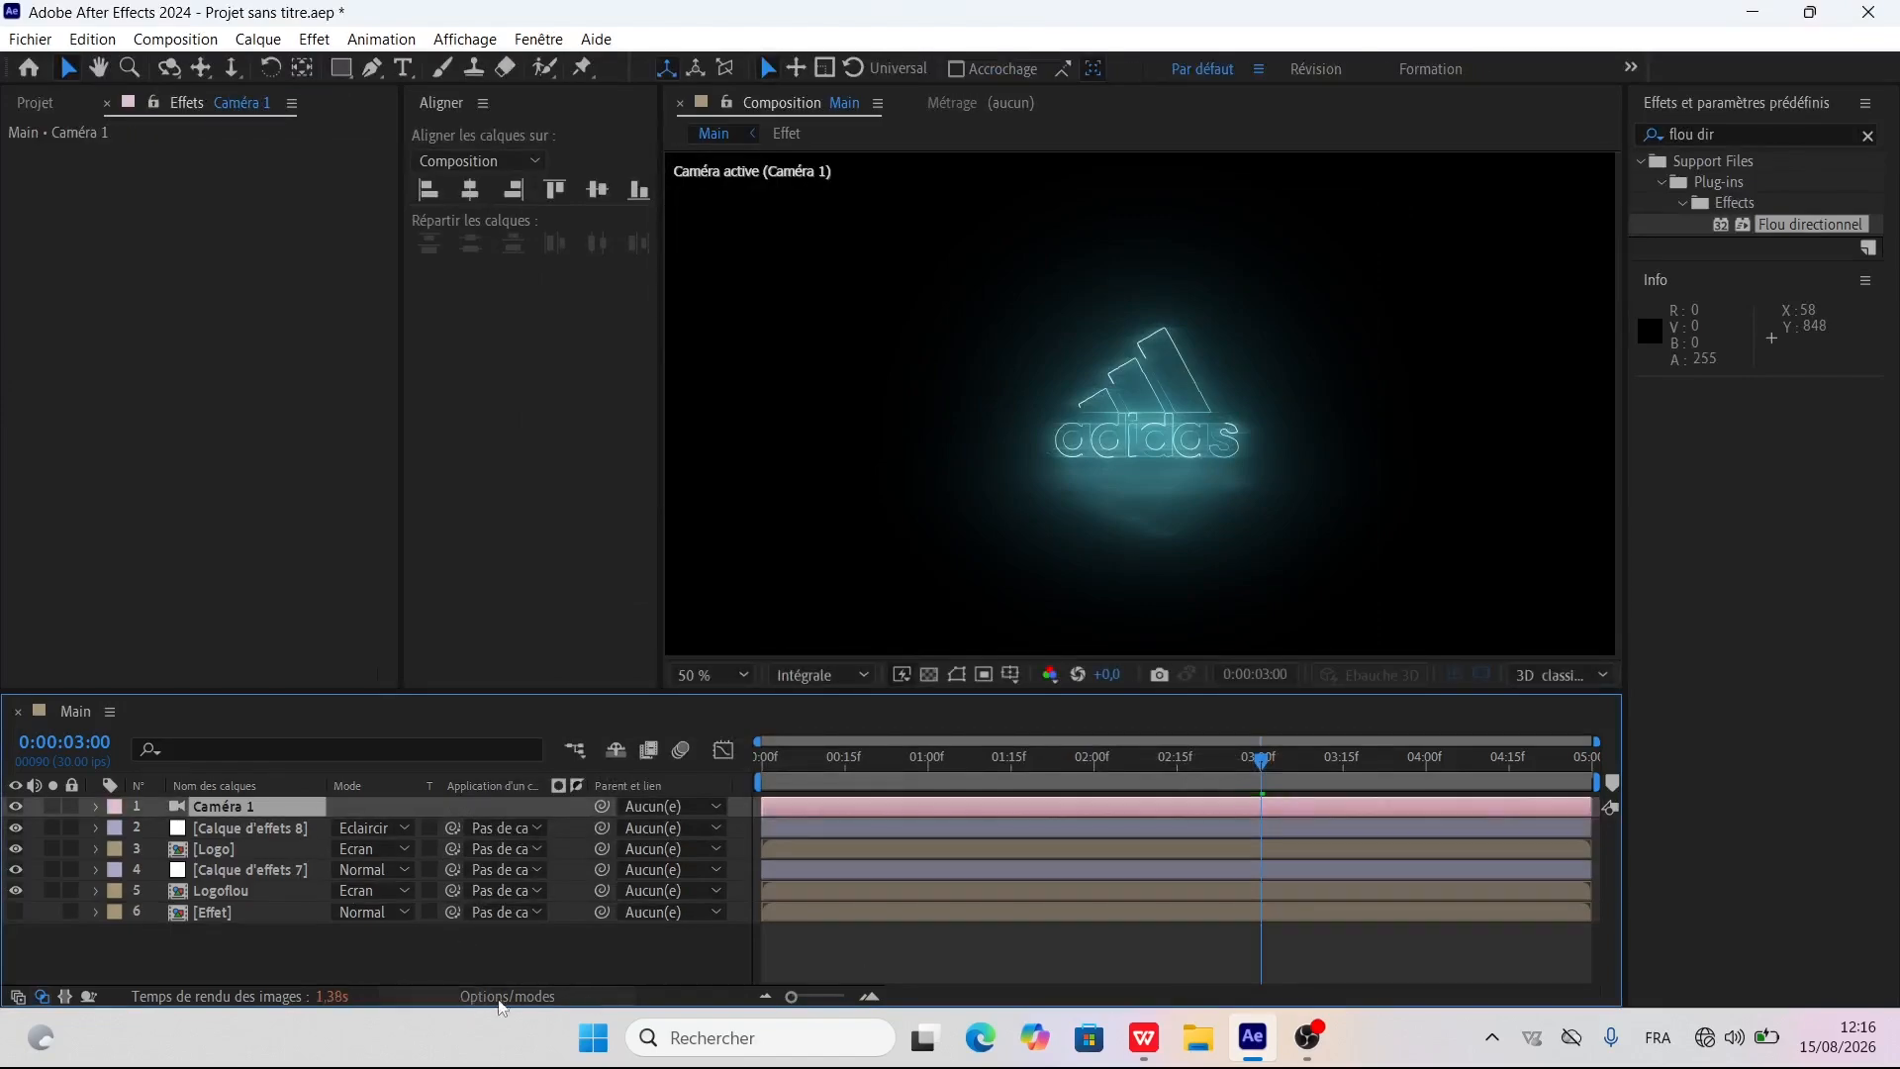
Make the Logo and Logoflou layers 3D
left_click(414, 994)
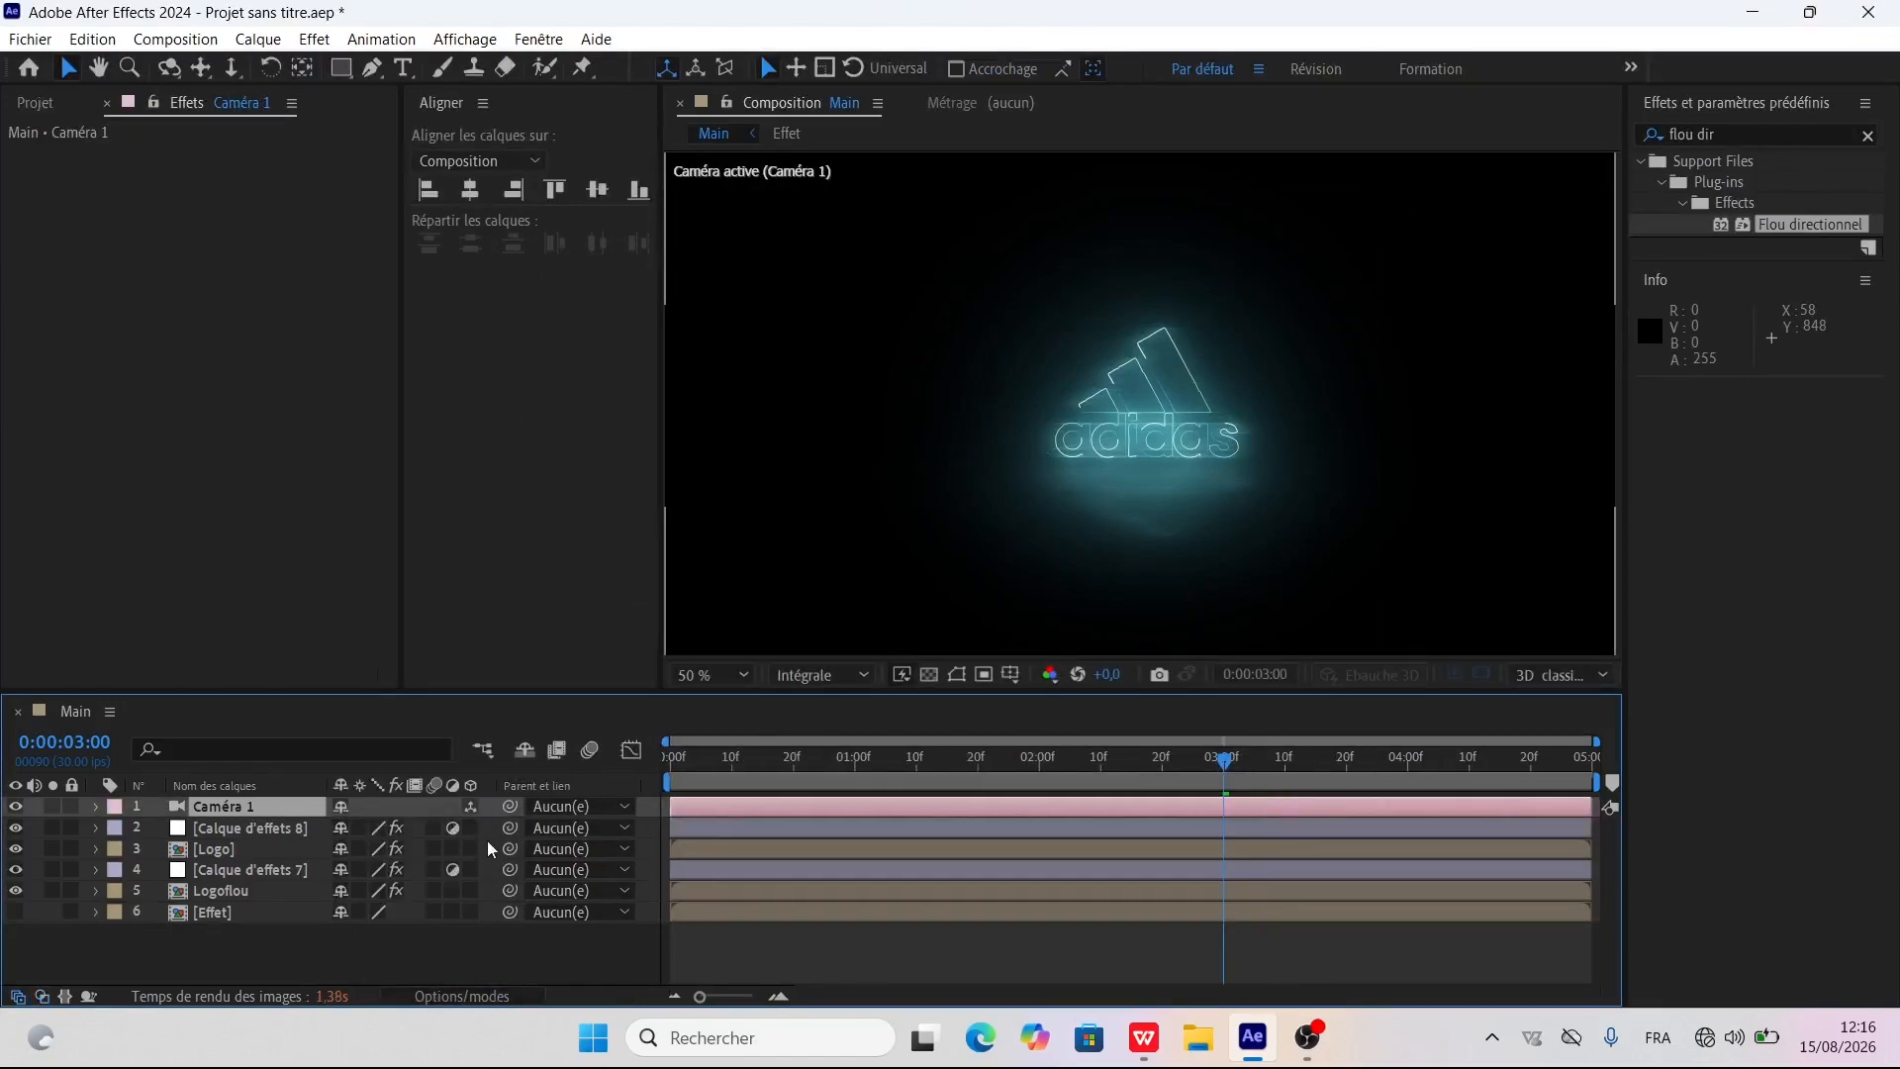
left_click(213, 849)
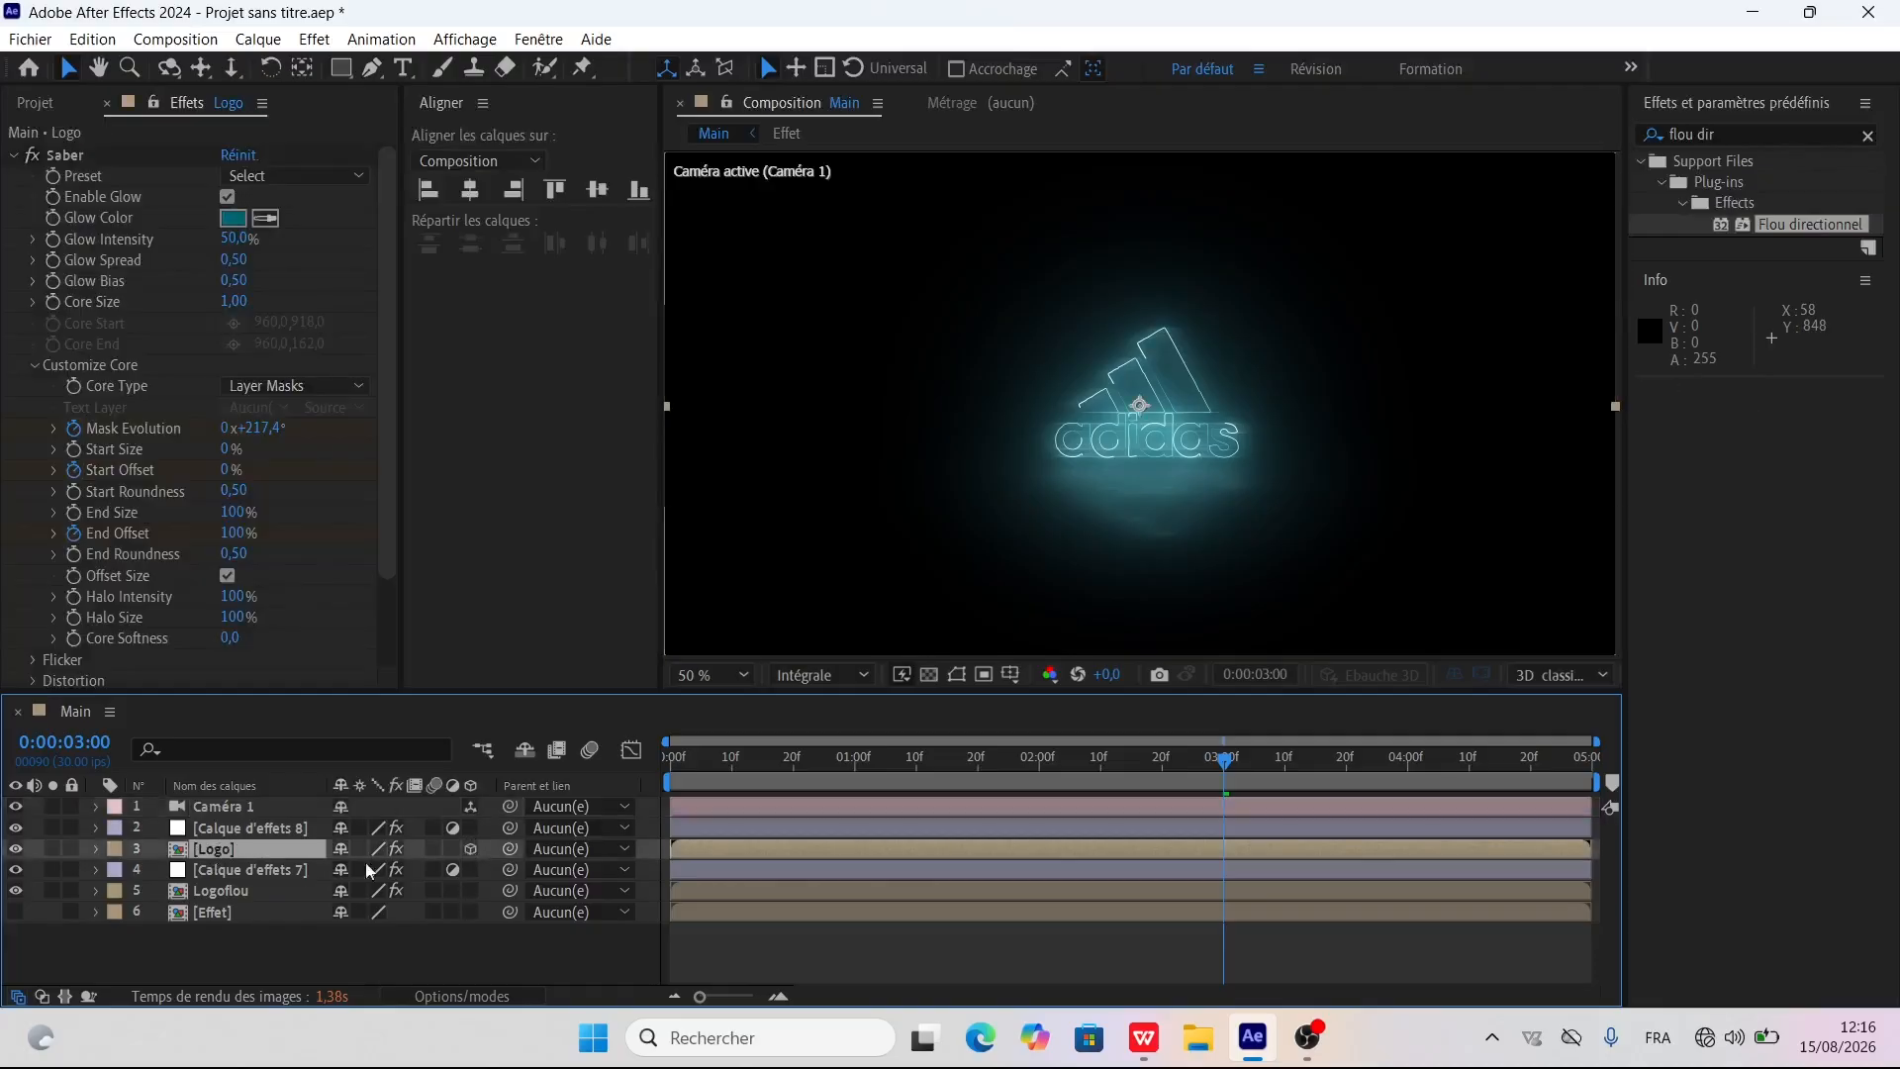
left_click(250, 887)
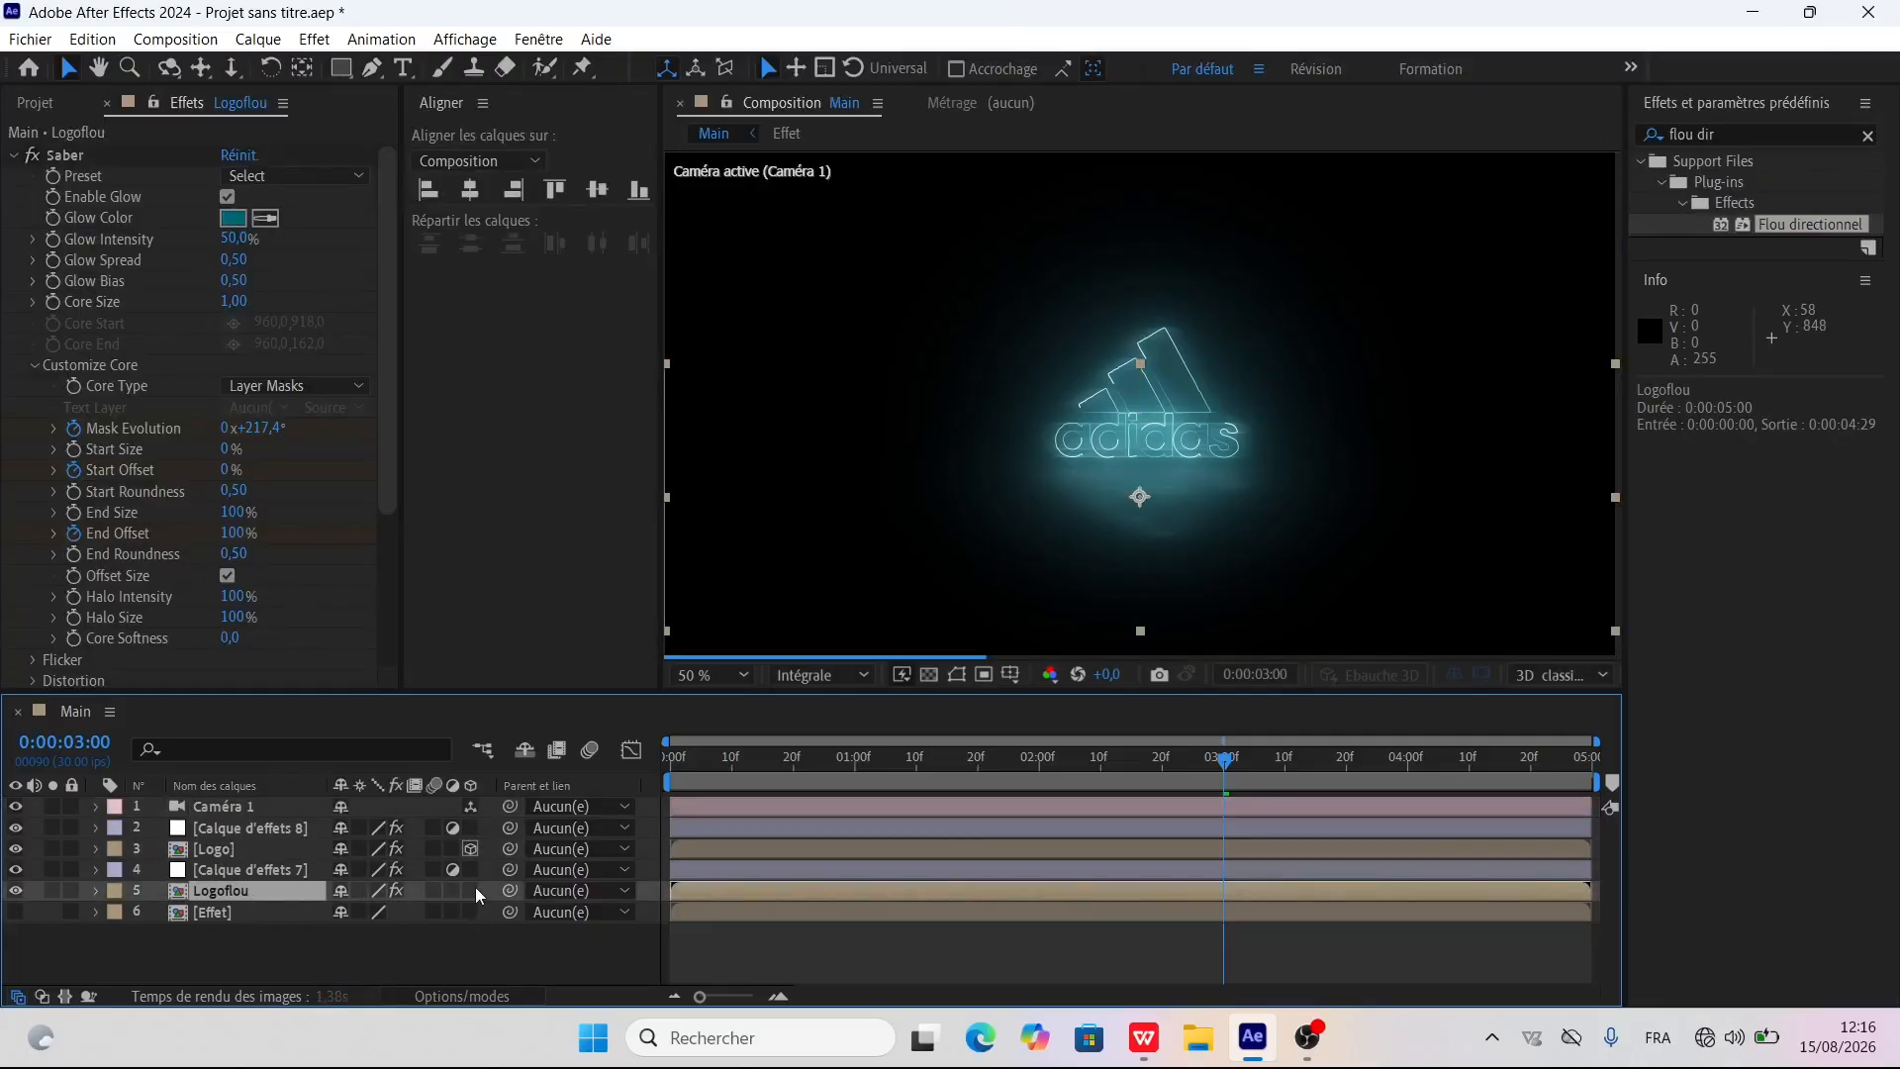
left_click(471, 890)
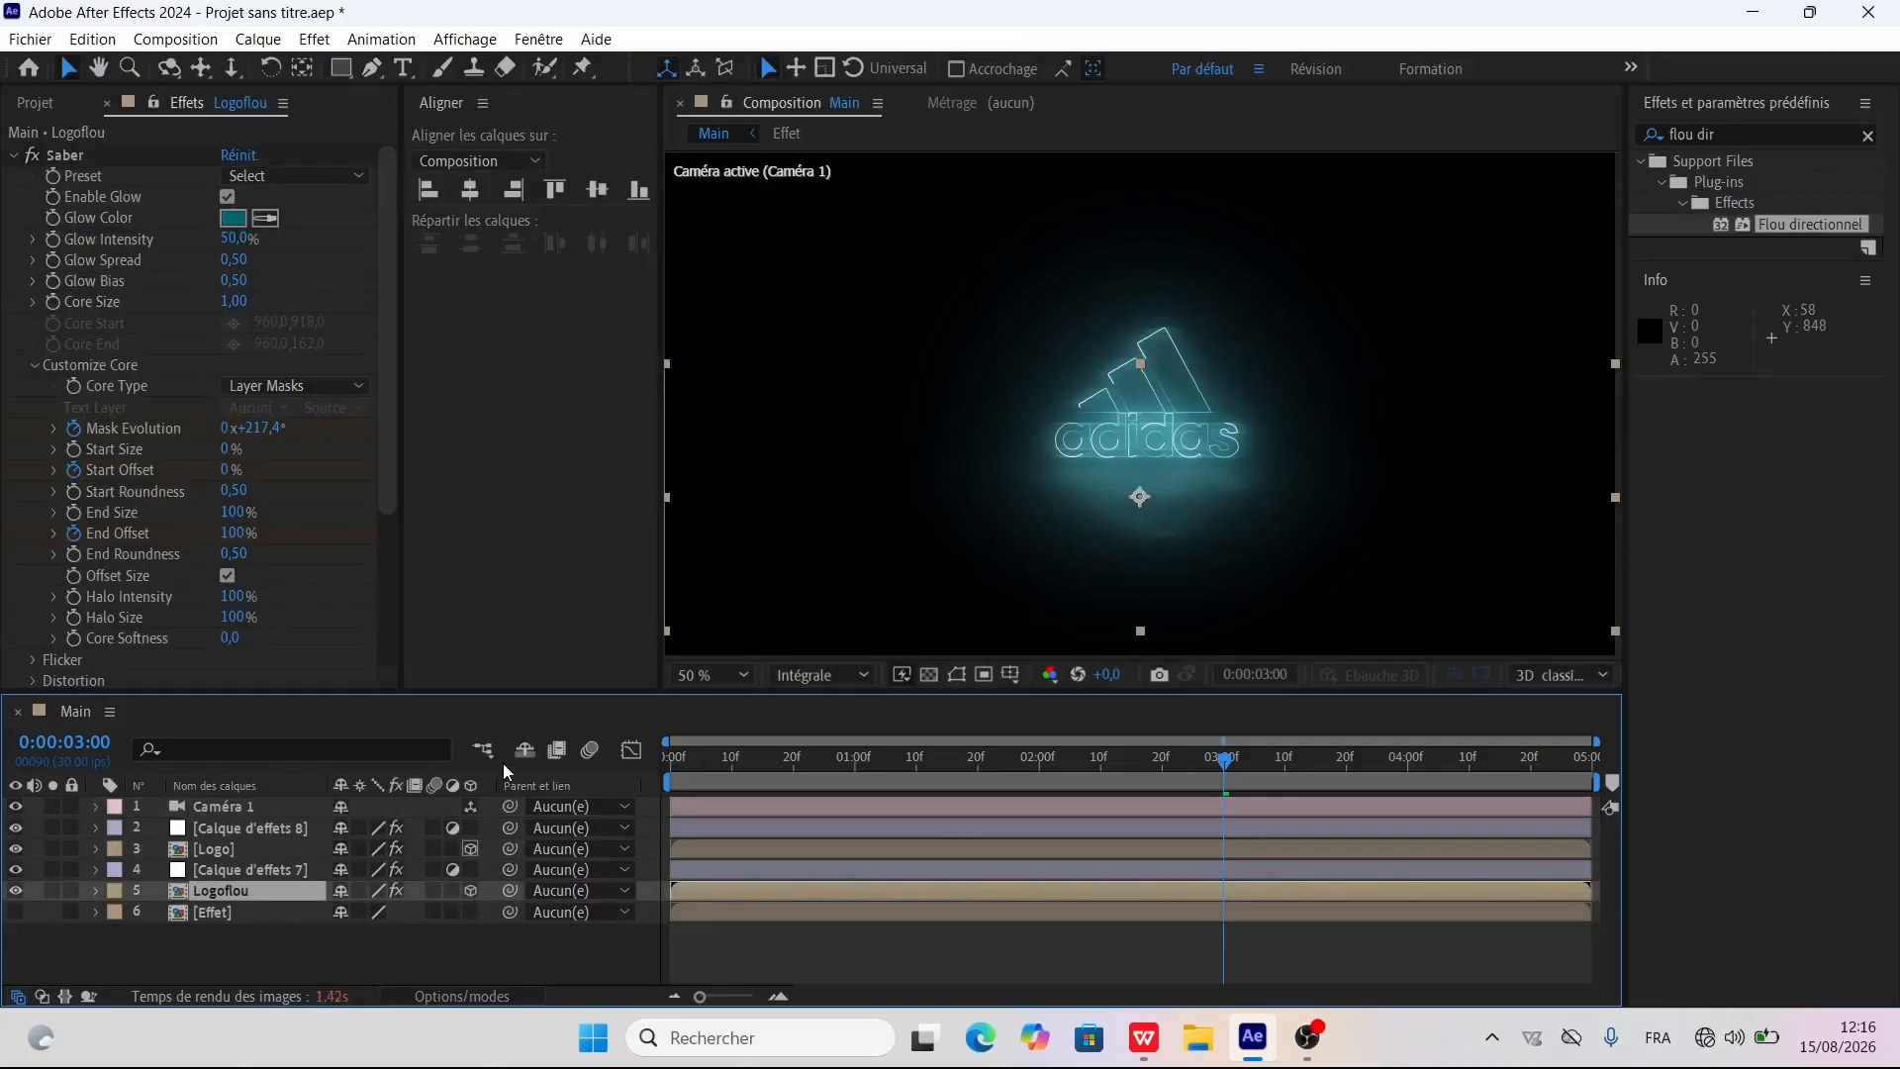
Add a Position keyframe to the camera at 0:00:00:00 with a Z value of -2000
left_click(234, 810)
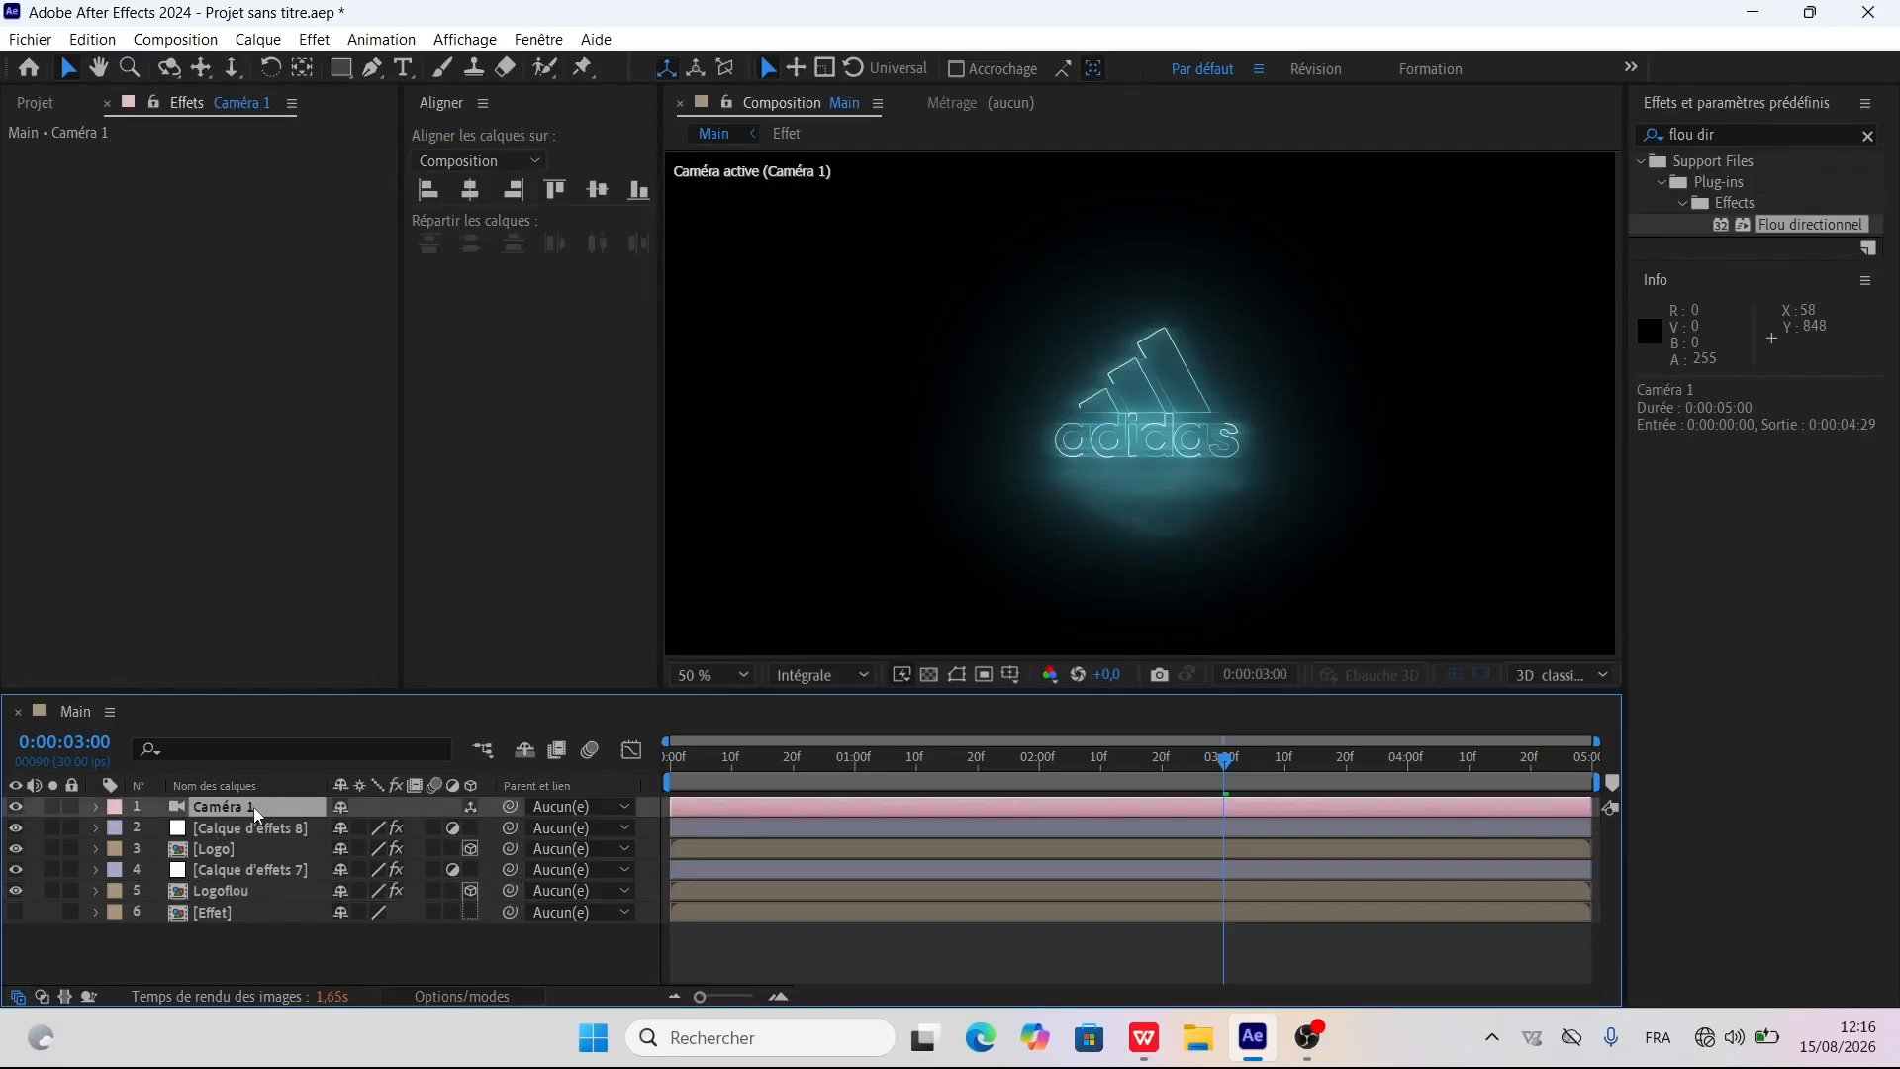
key("p")
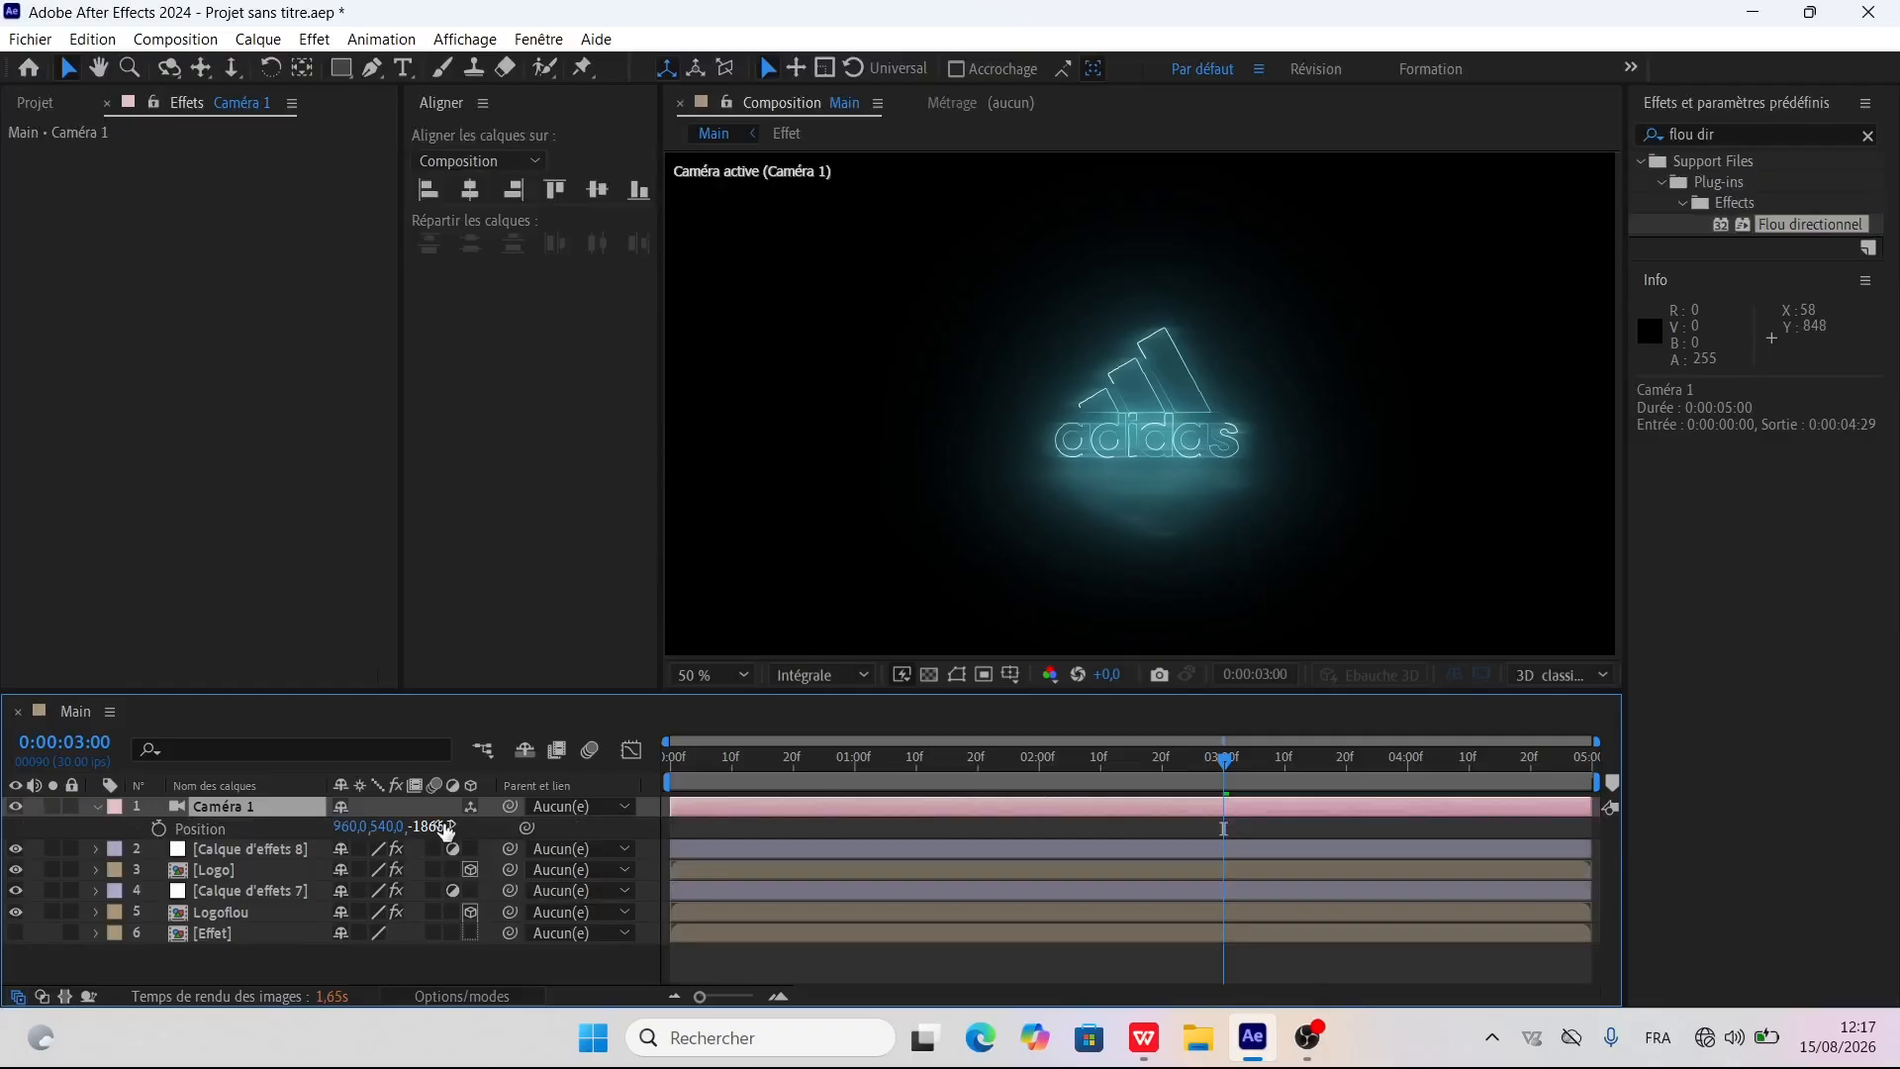
key("Home")
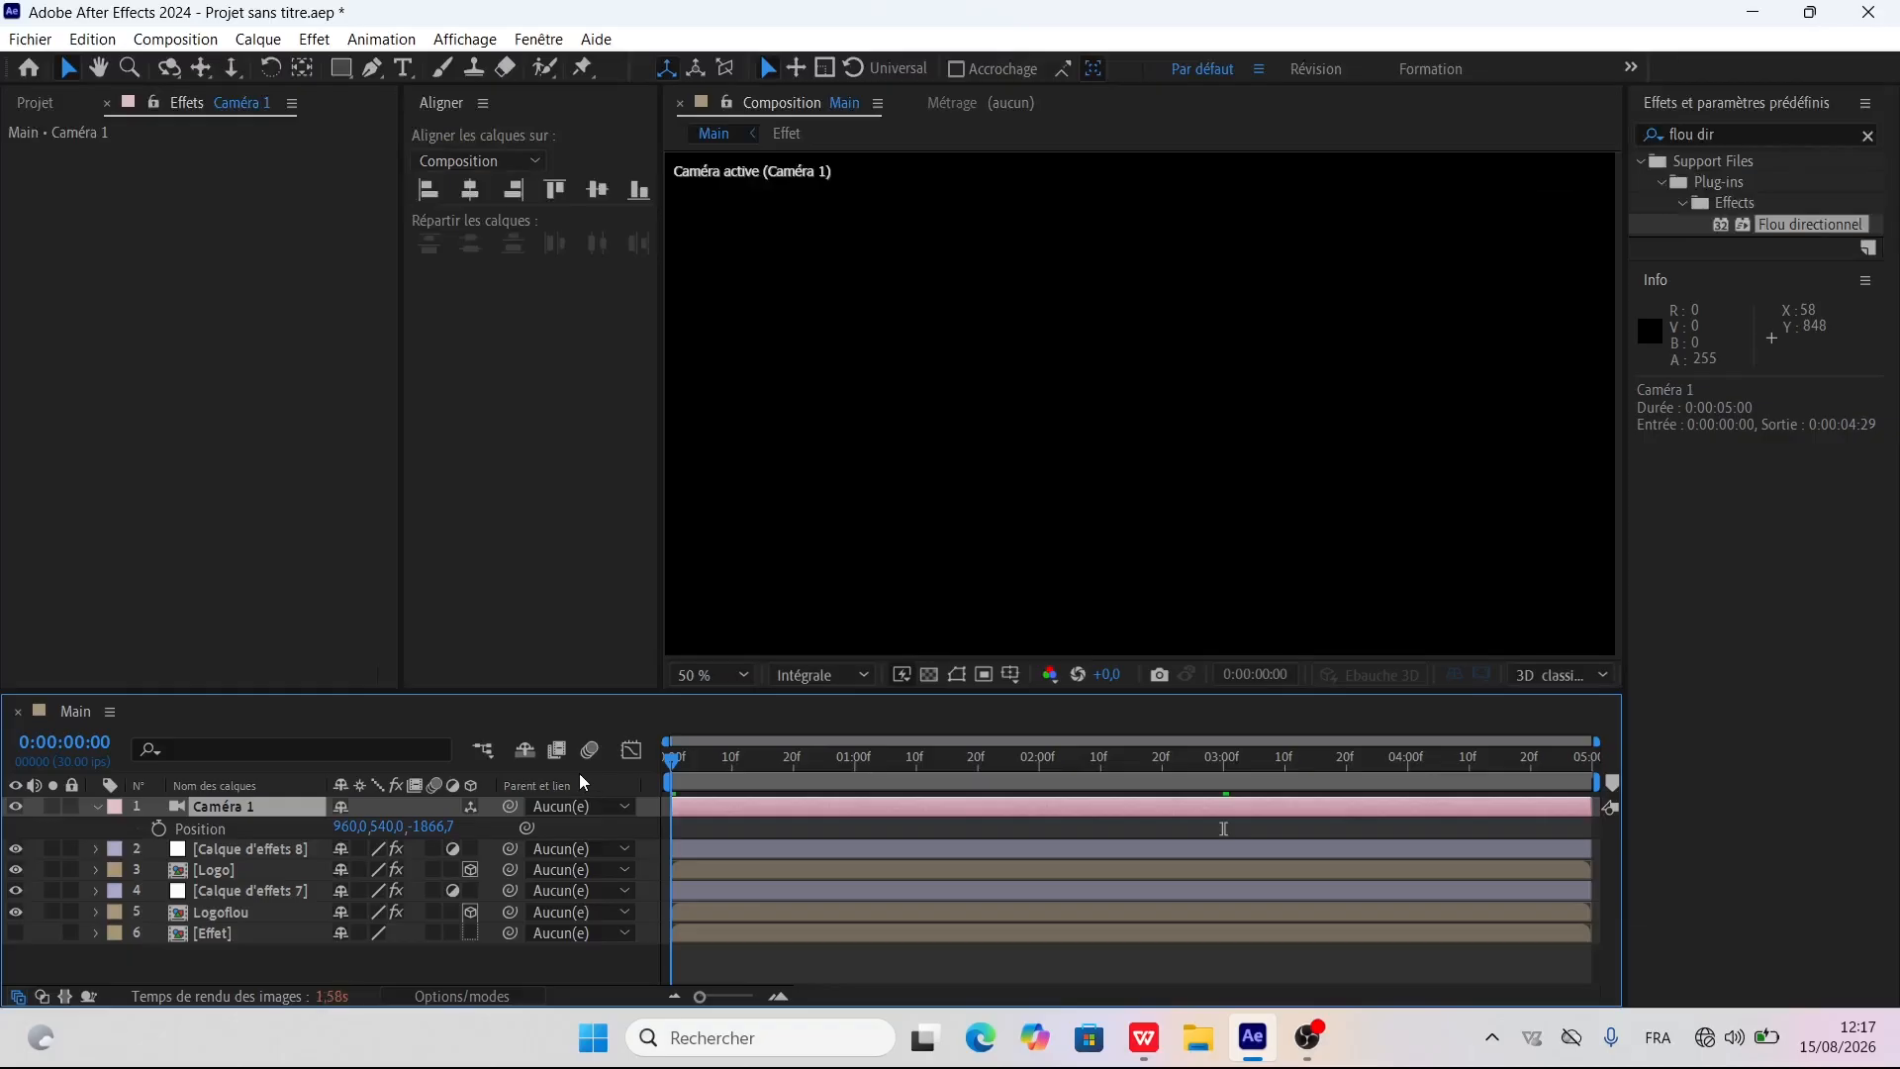
left_click(158, 829)
left_click(429, 827)
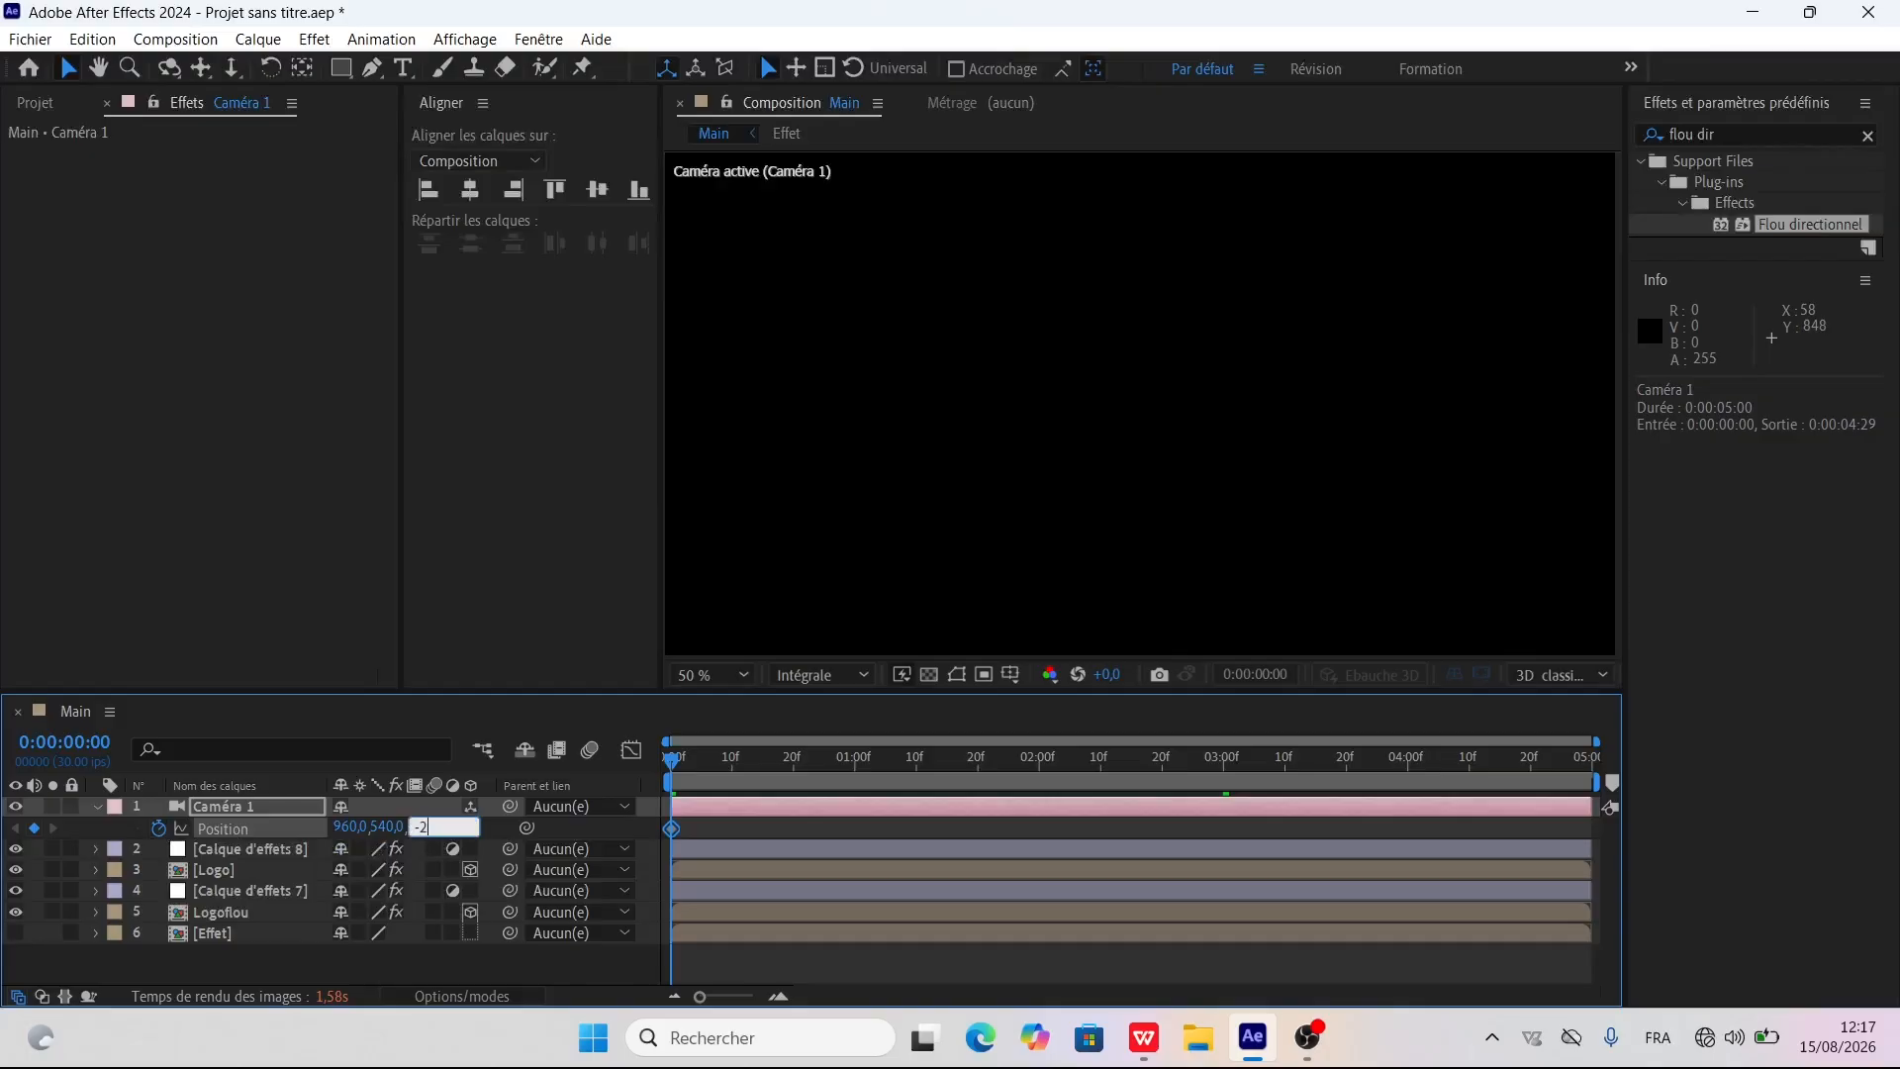
key("Return")
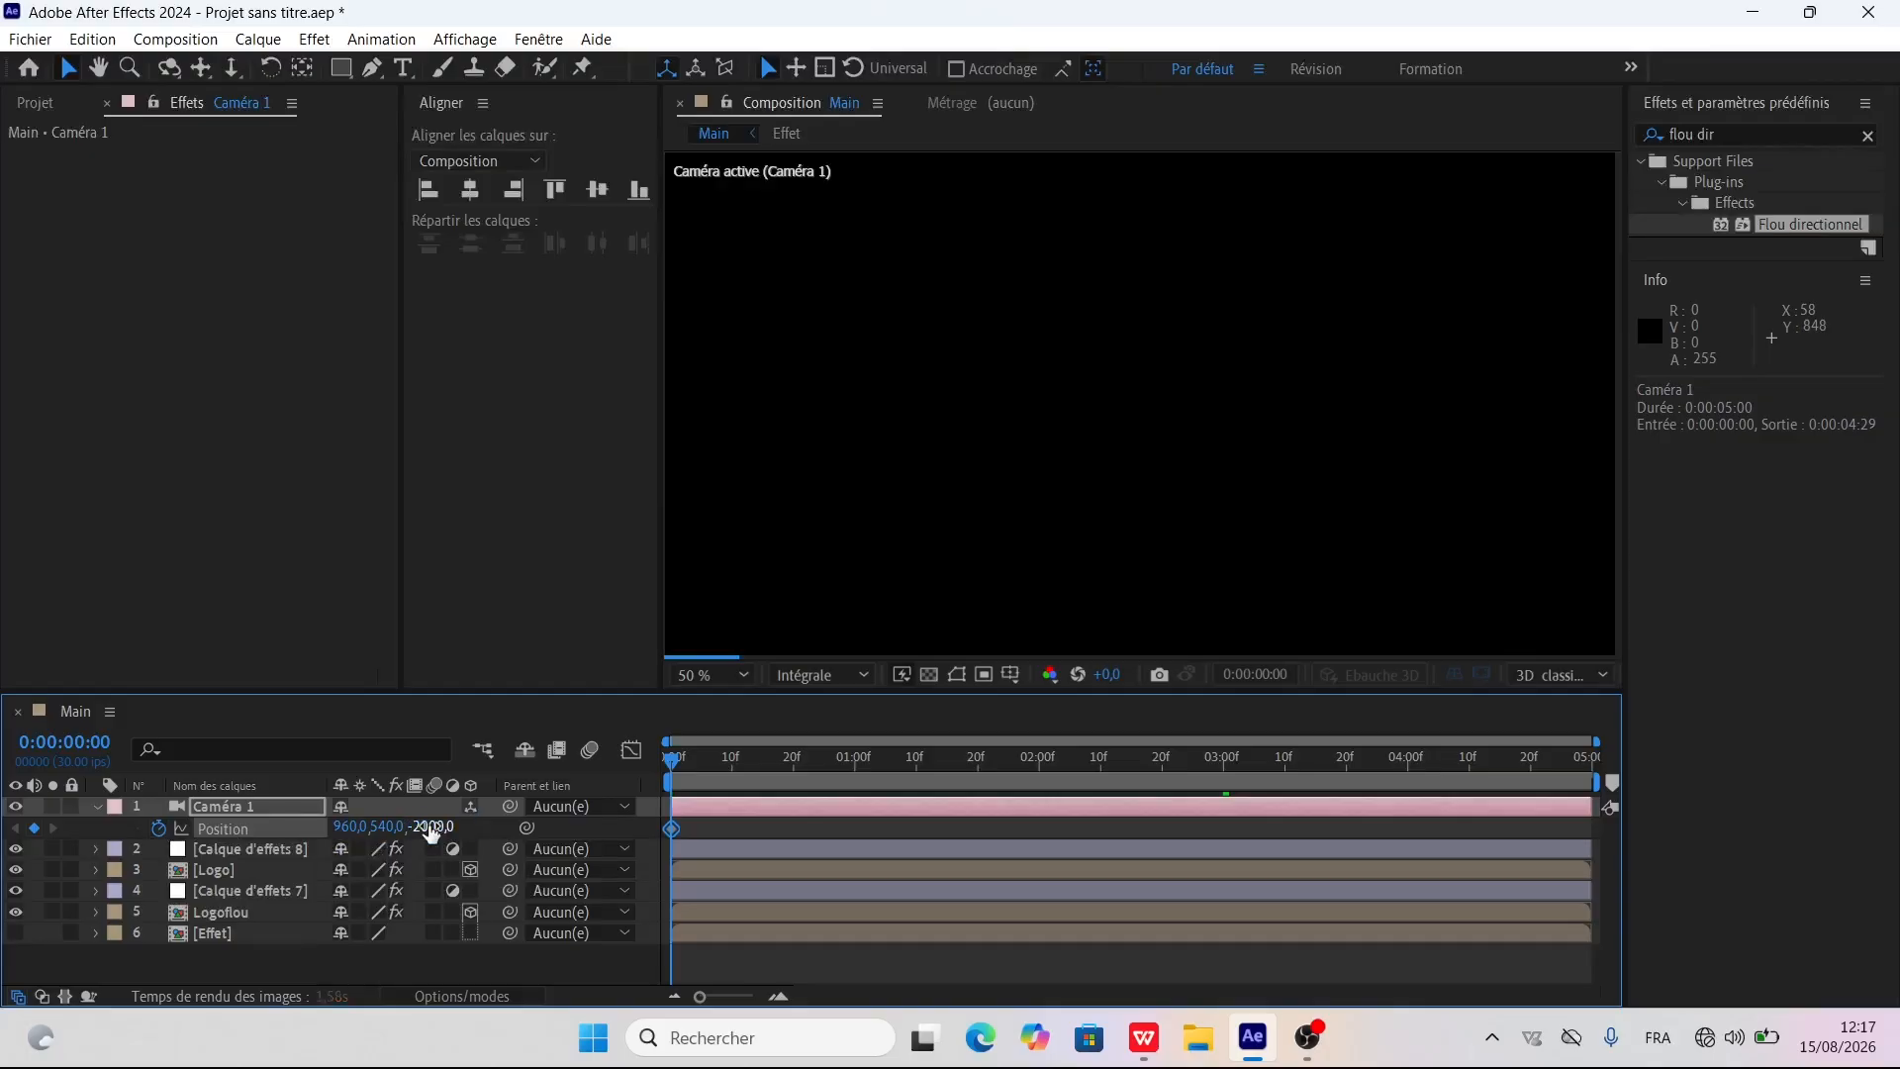
Keyframe the camera's Z position at -1000 on the last frame, 0:00:04:29, and check the move near four seconds
left_click_drag(674, 760, 1607, 786)
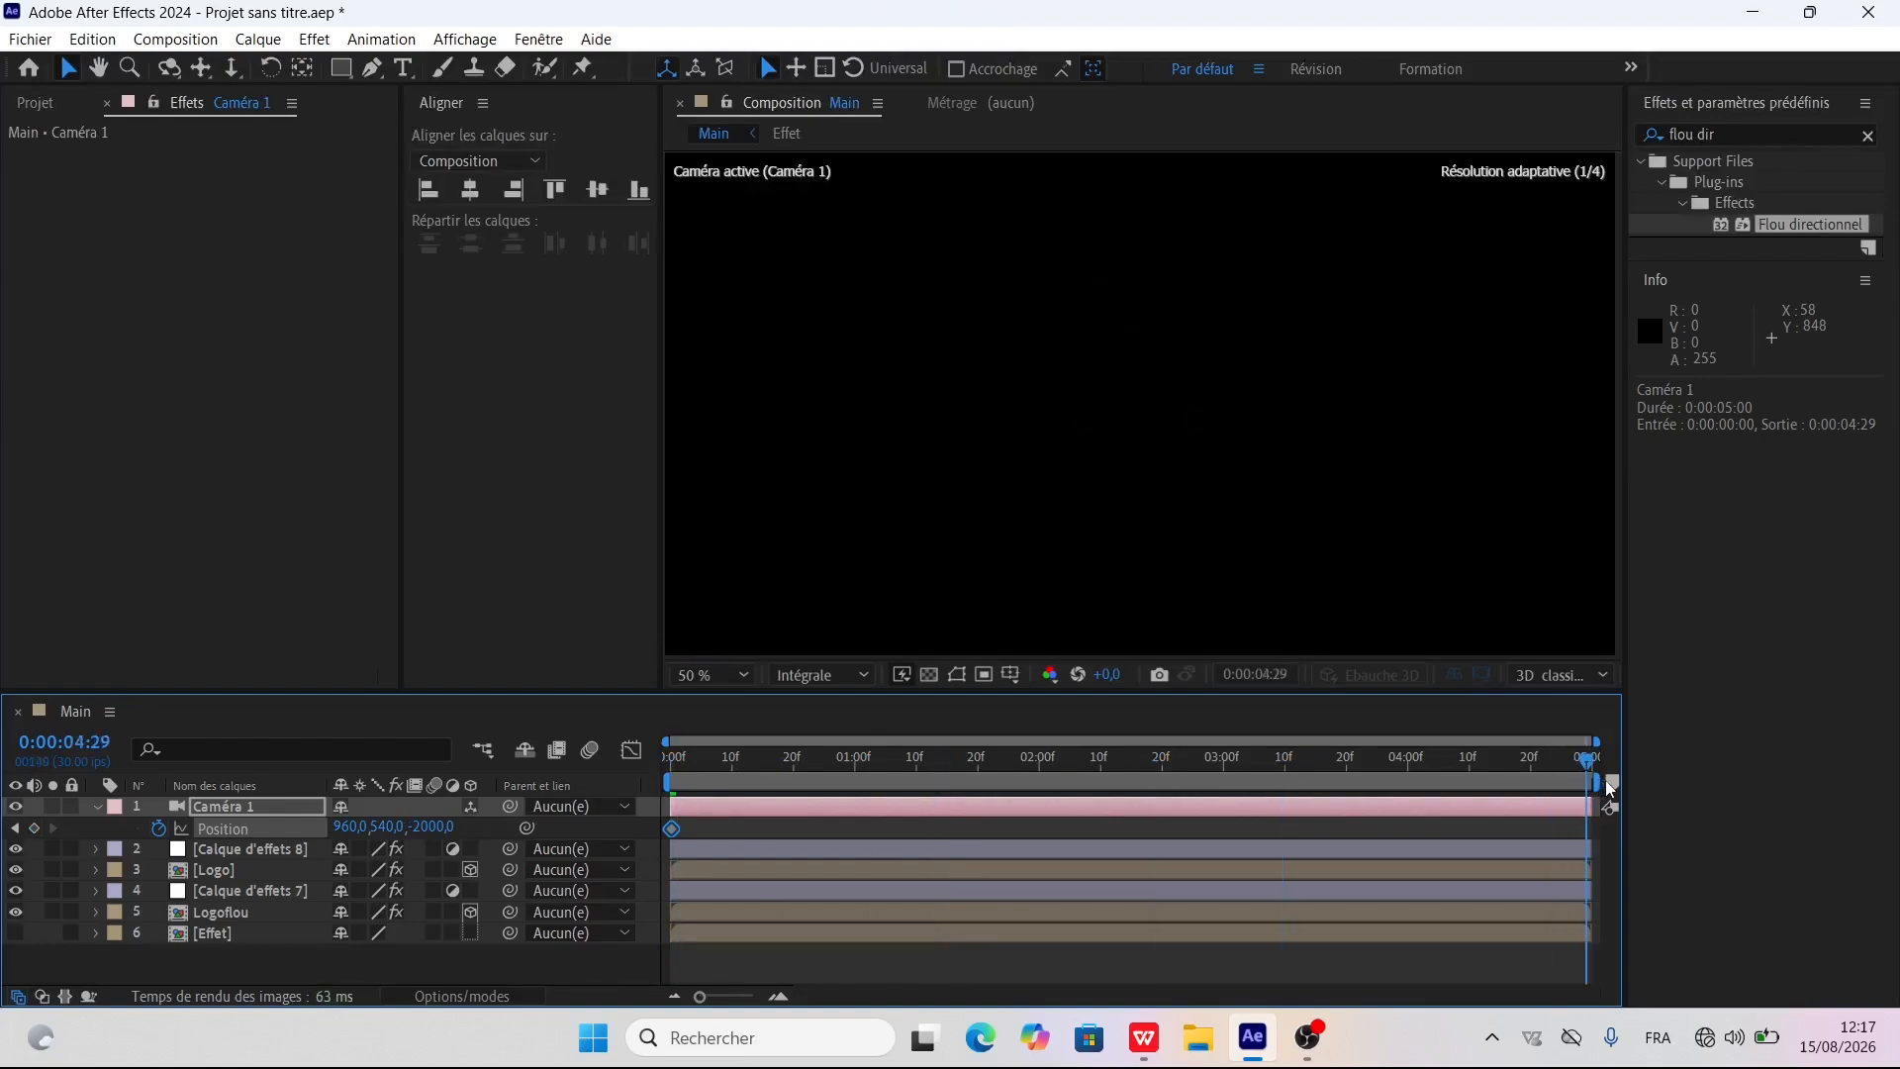
left_click(436, 827)
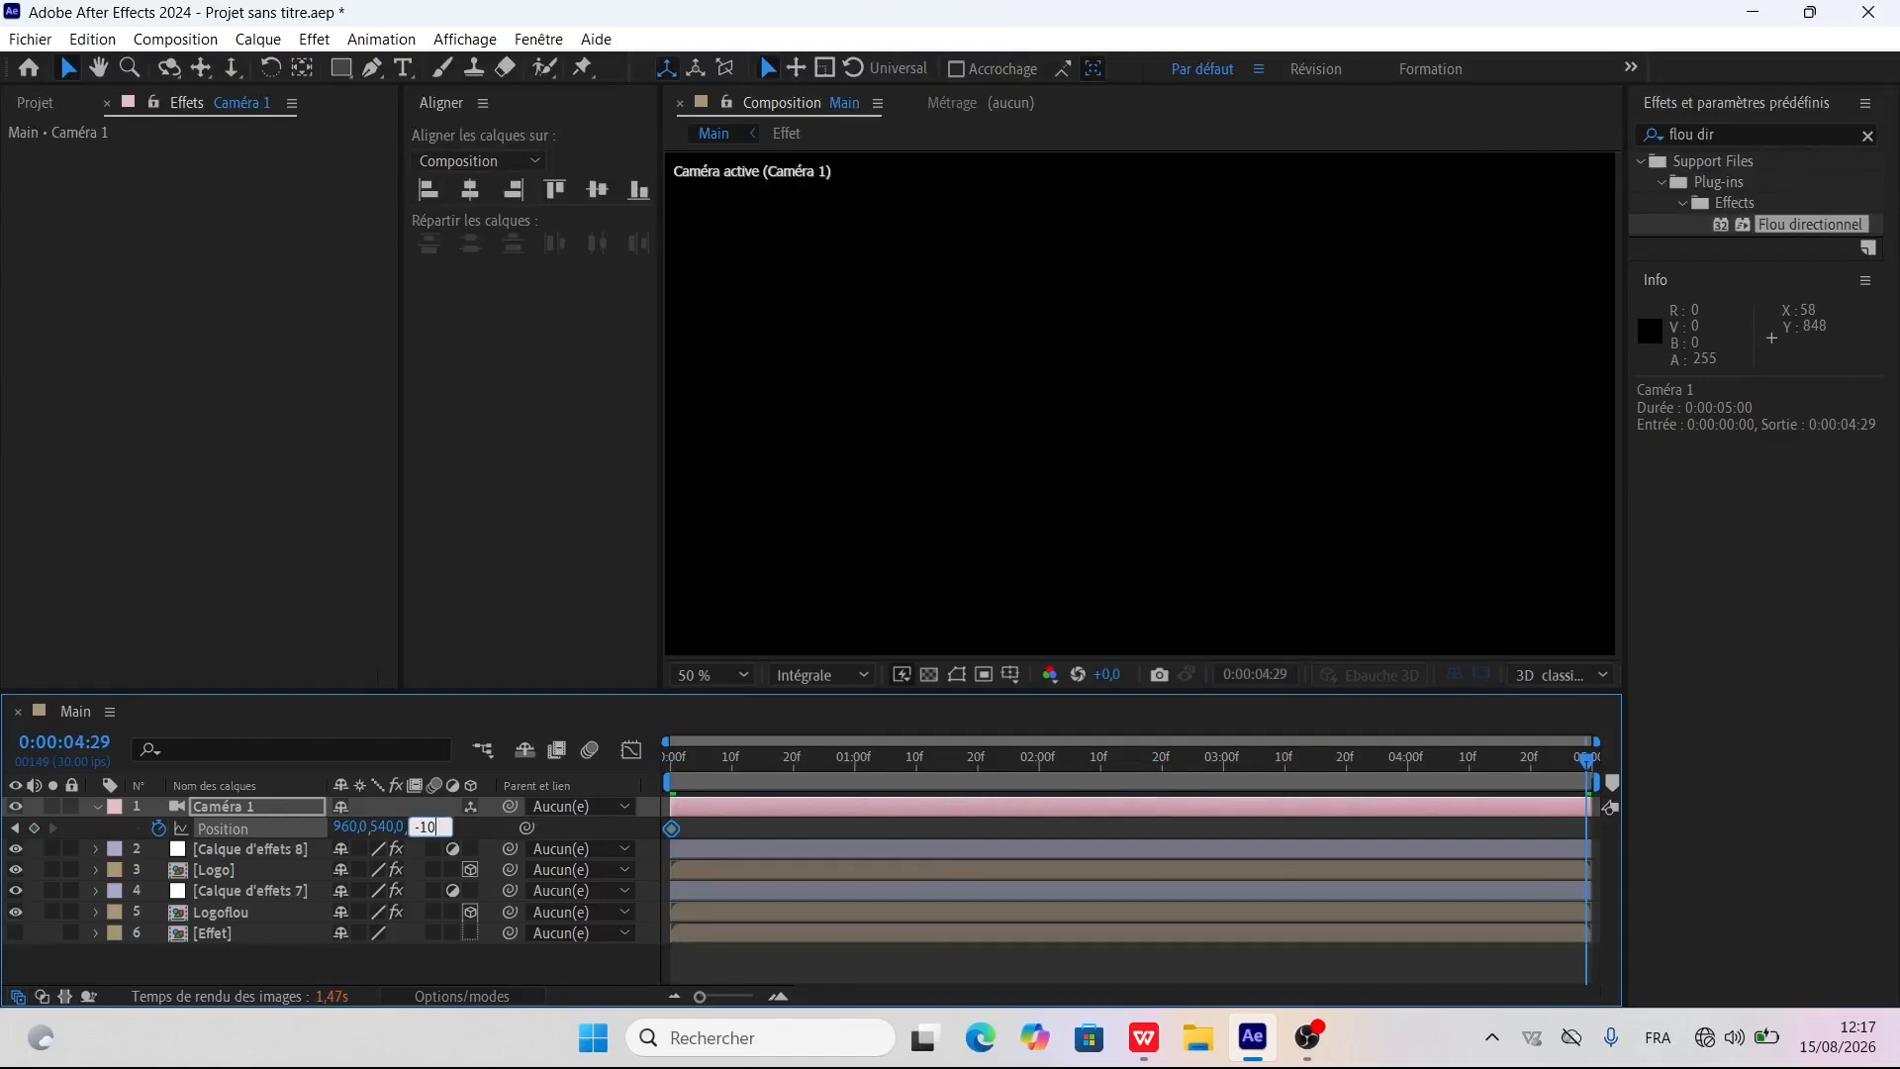
key("Return")
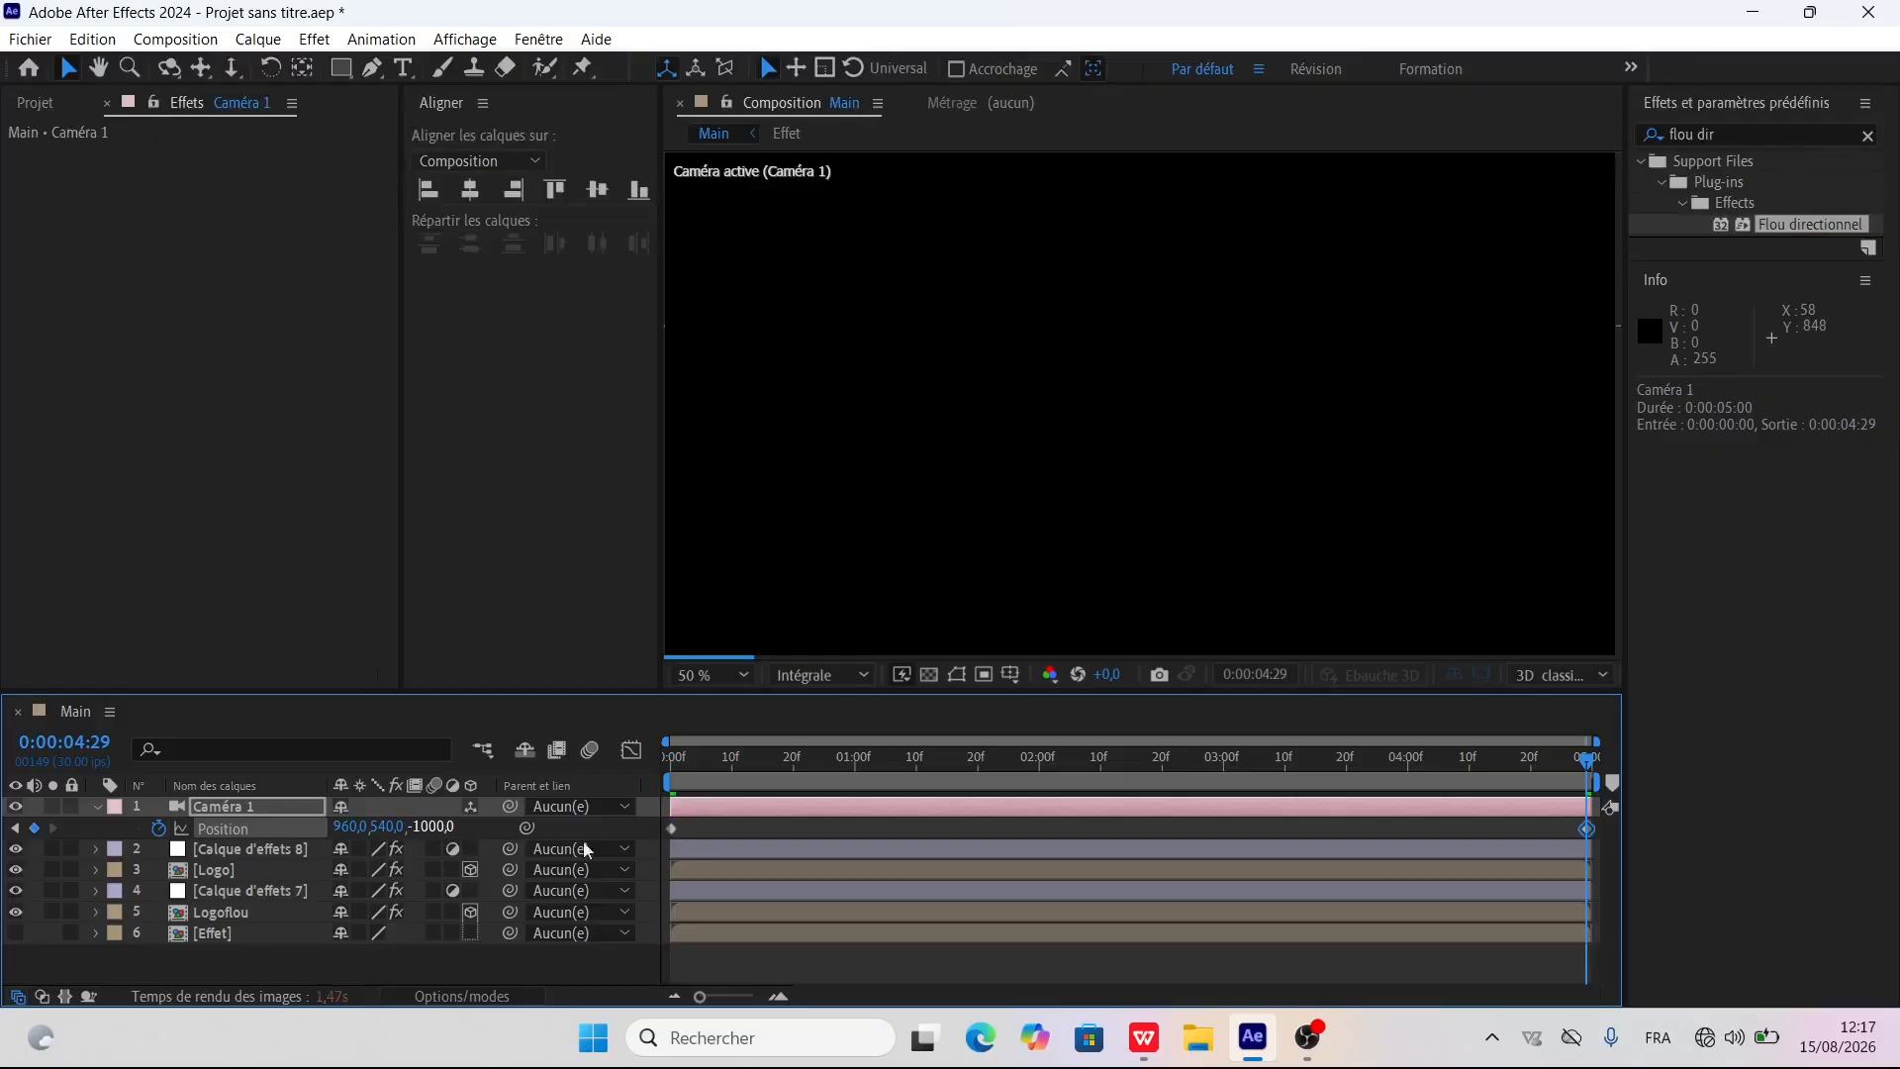
left_click_drag(1587, 768, 1421, 804)
Create a 1920 x 1080 black solid named BG and place it beneath all other layers
left_click(305, 960)
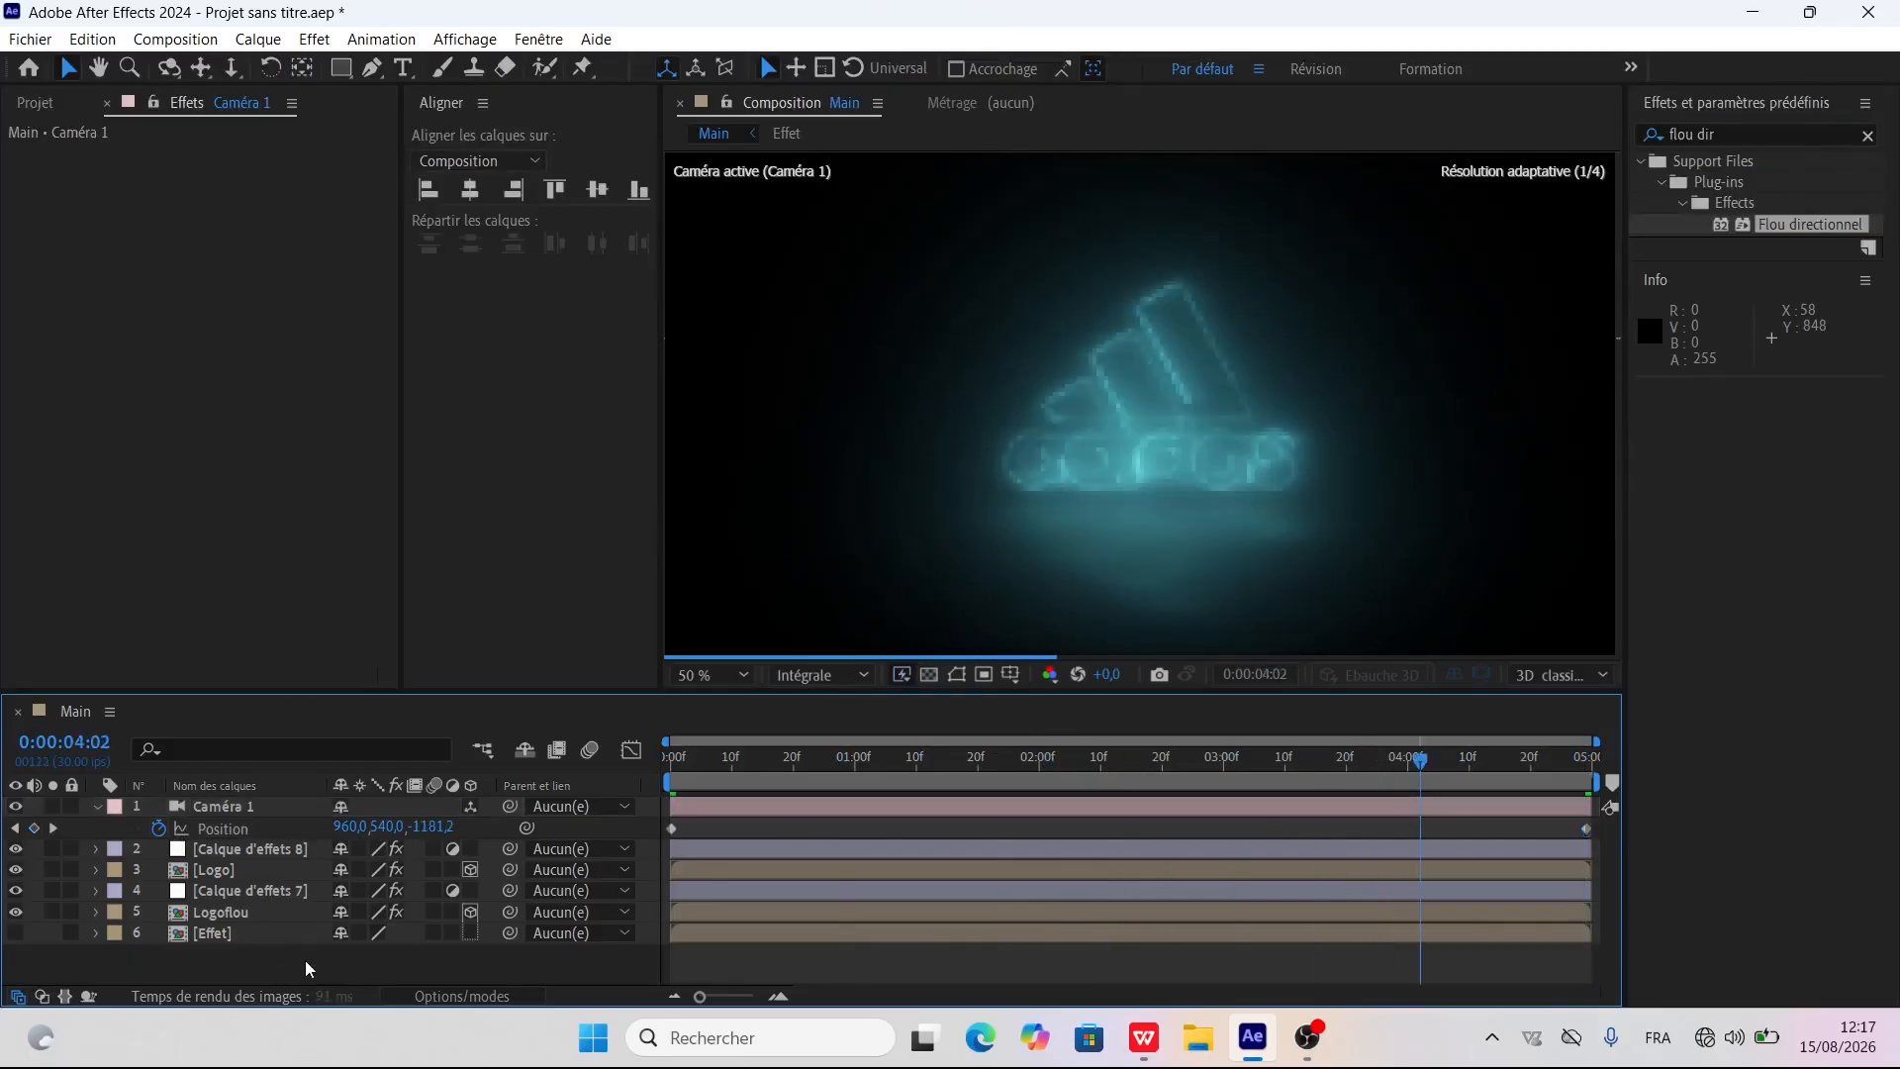
key("ctrl+y")
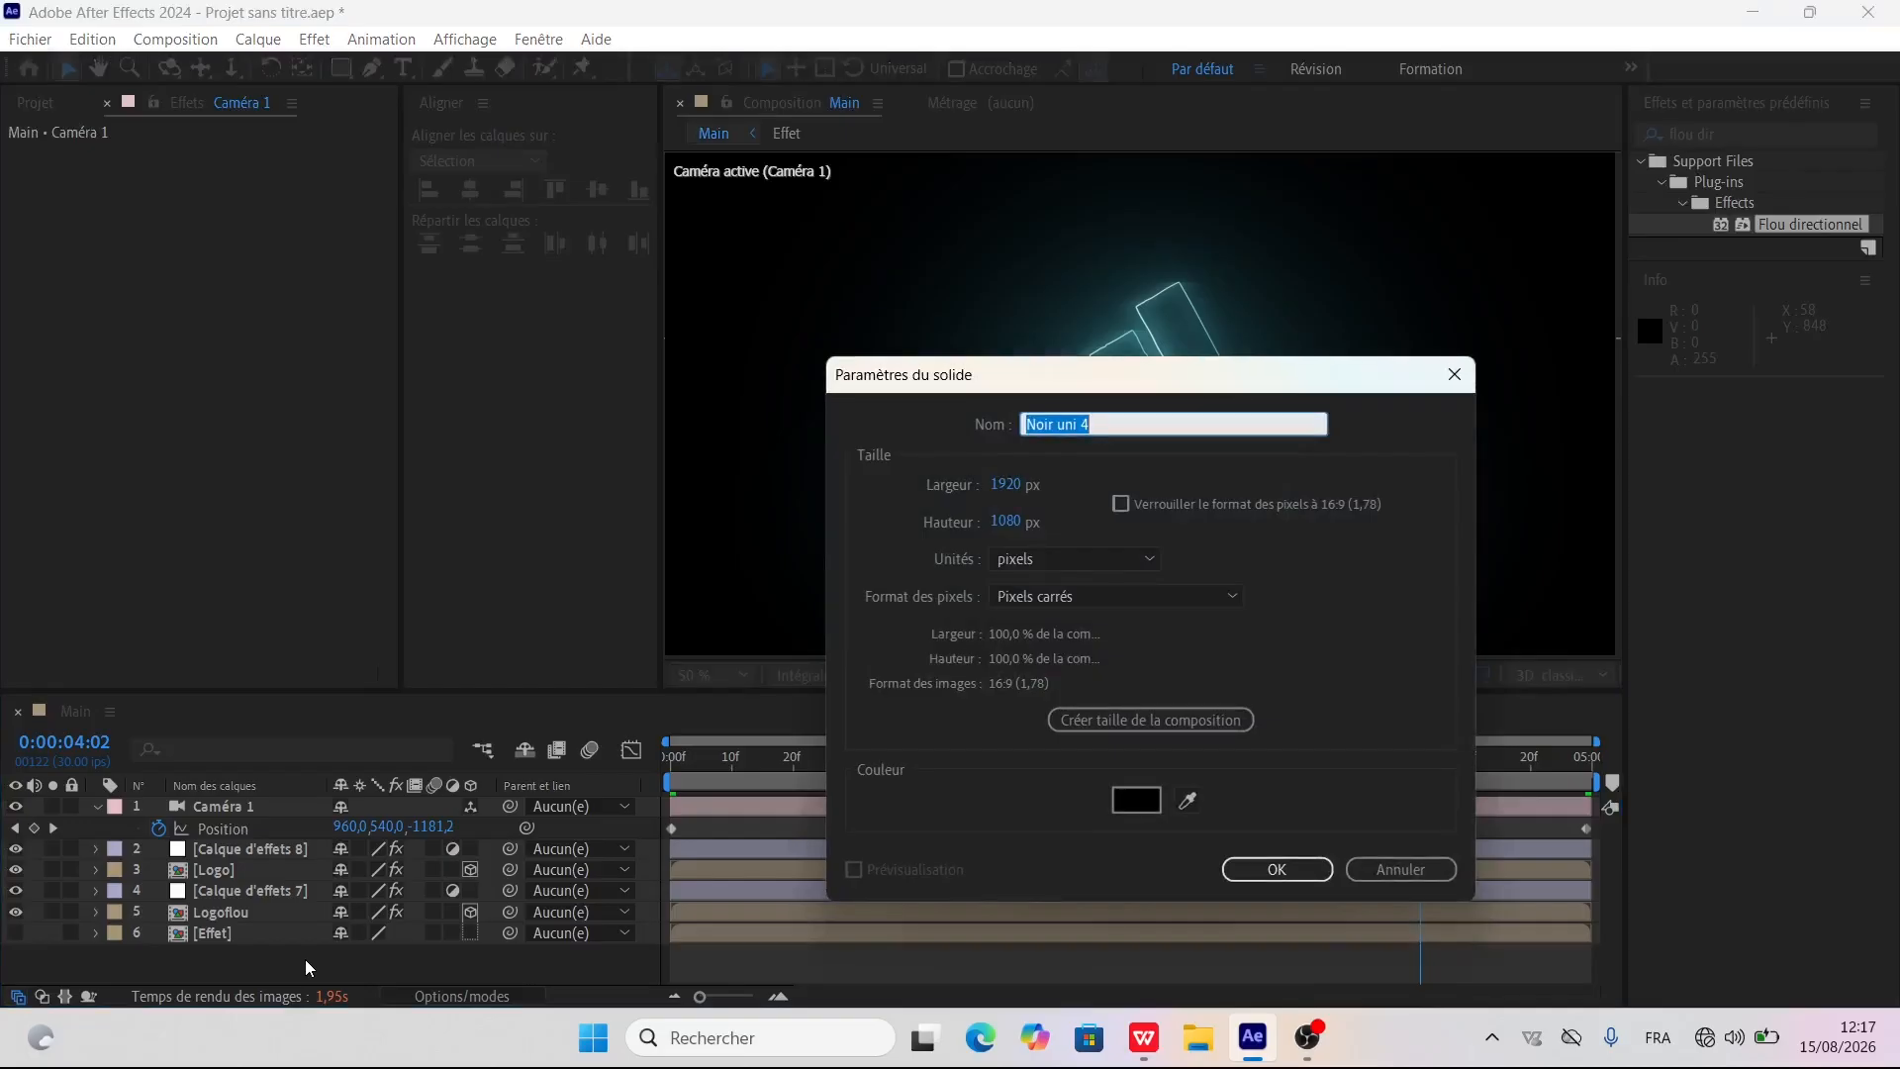
key("Return")
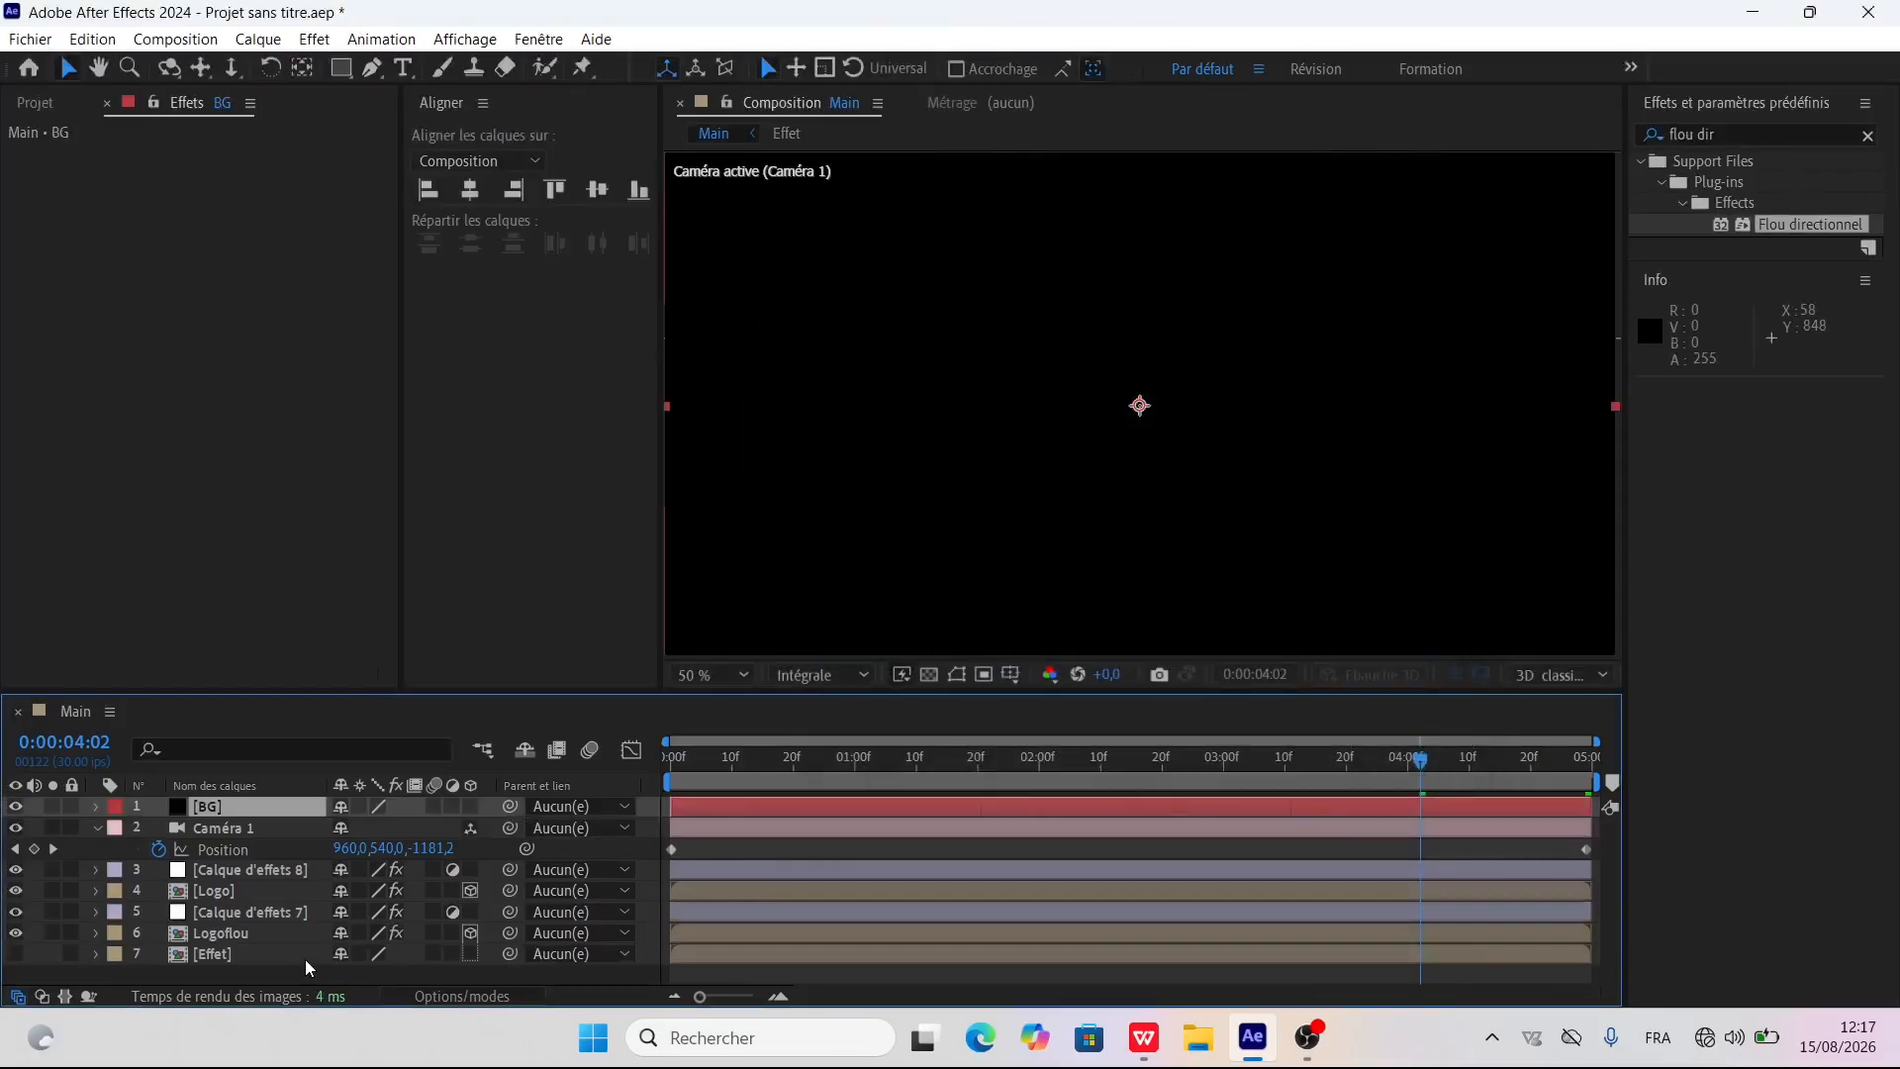
left_click_drag(265, 816, 221, 962)
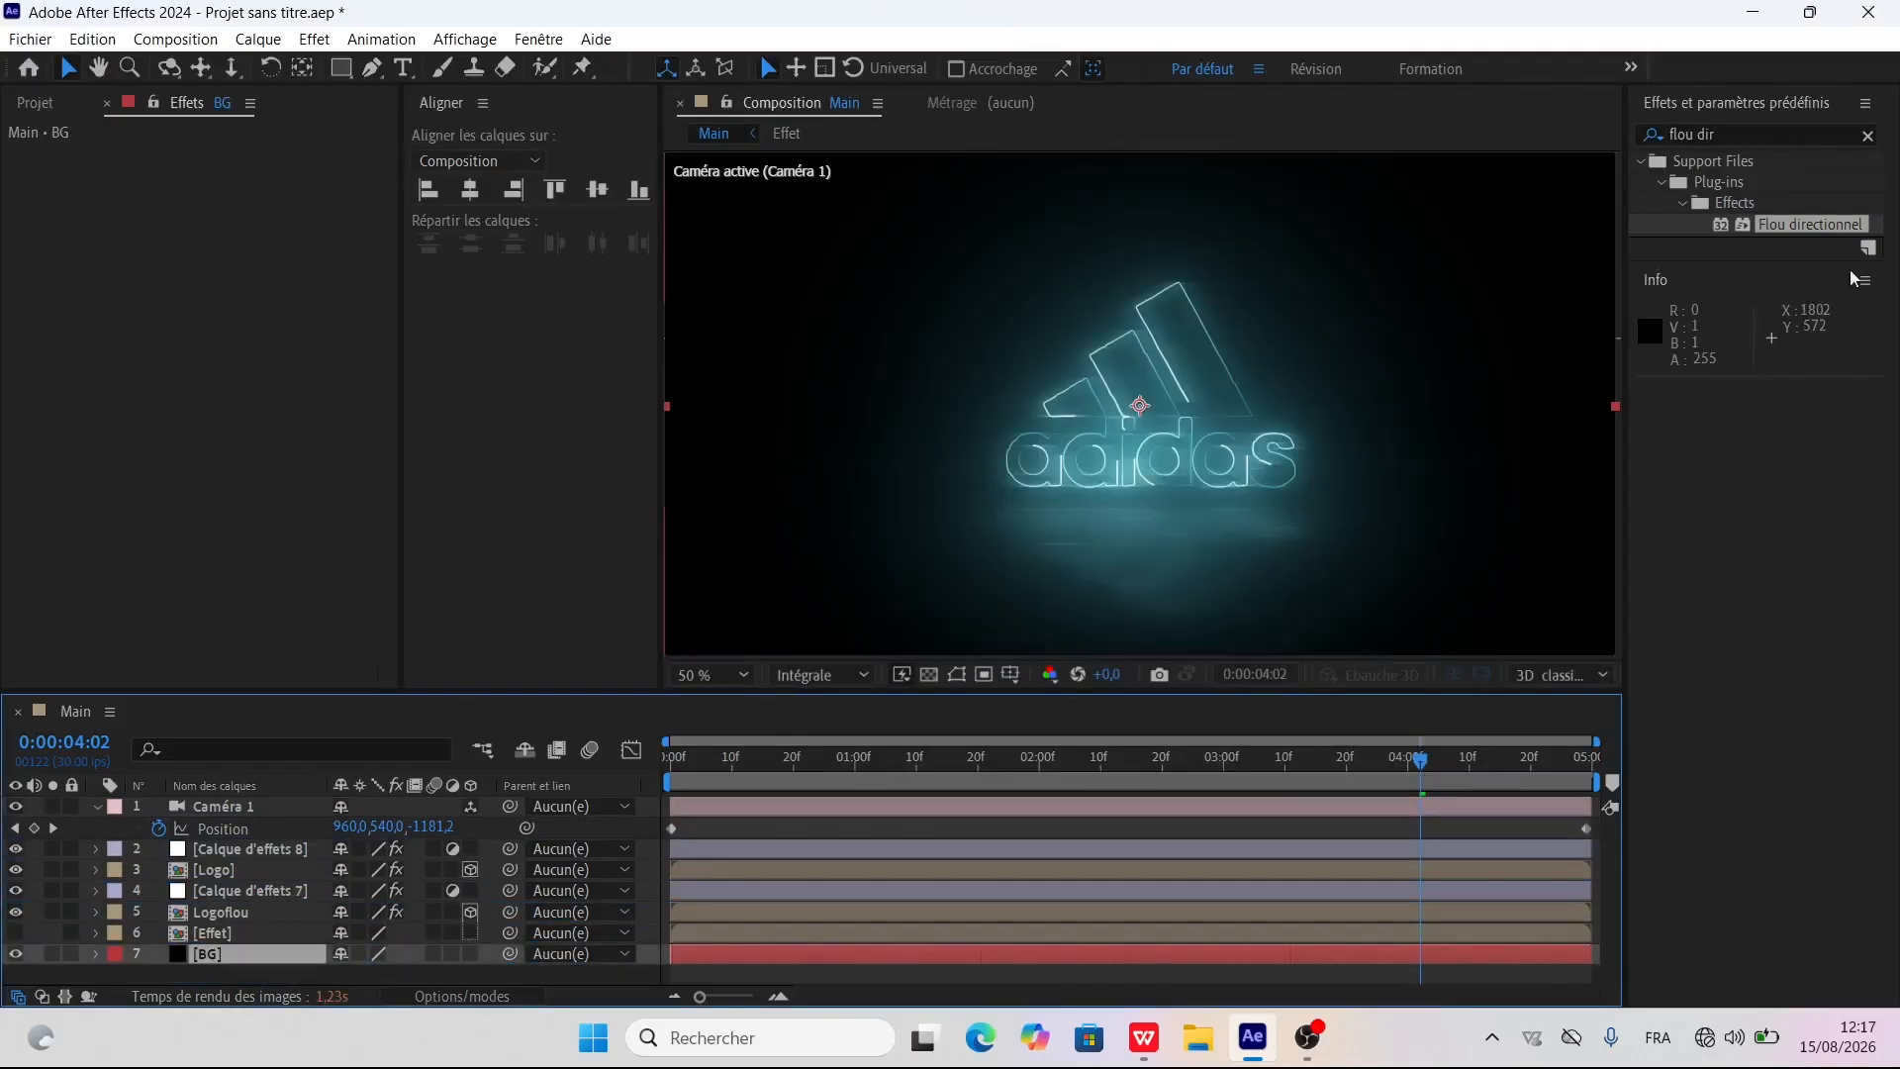
Apply the Gradient Ramp effect (Gamme des dégradés) to the BG layer and swap its start and end colours
left_click(1700, 133)
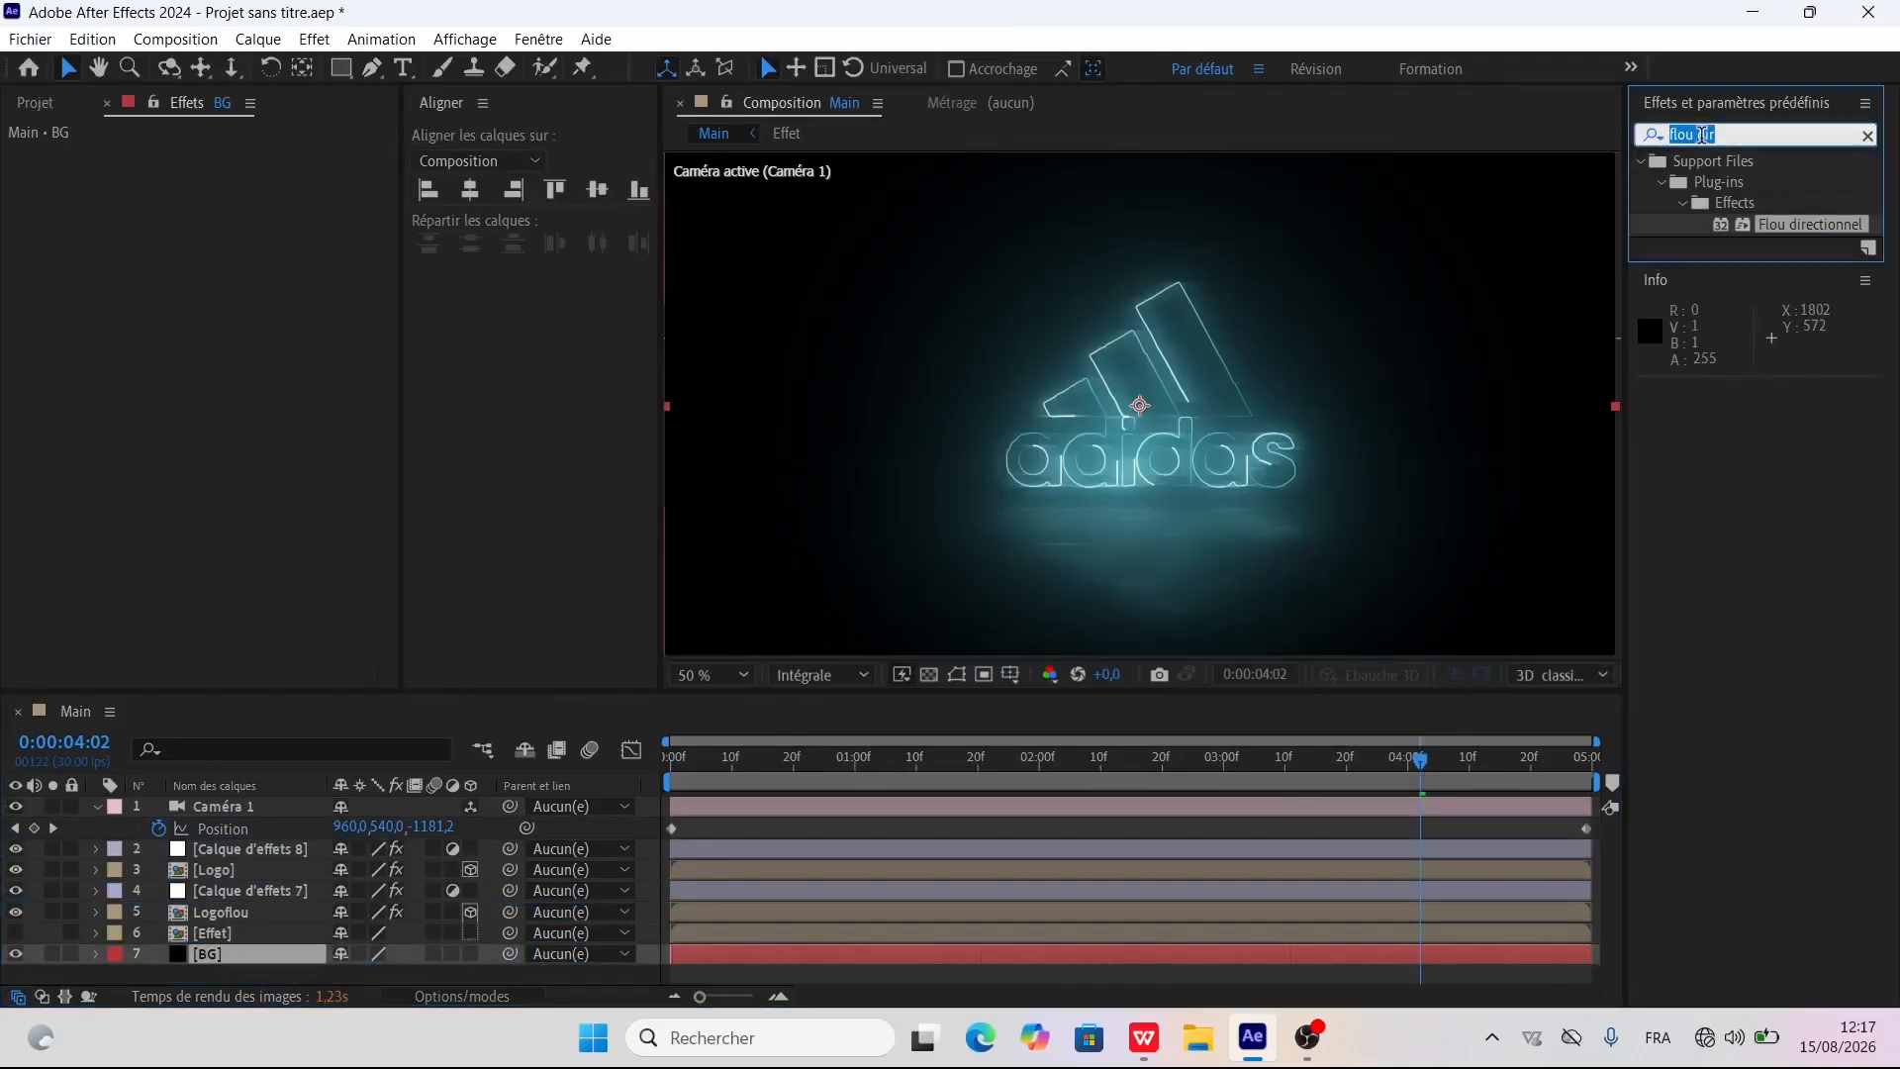
key("BackSpace")
type("gamm")
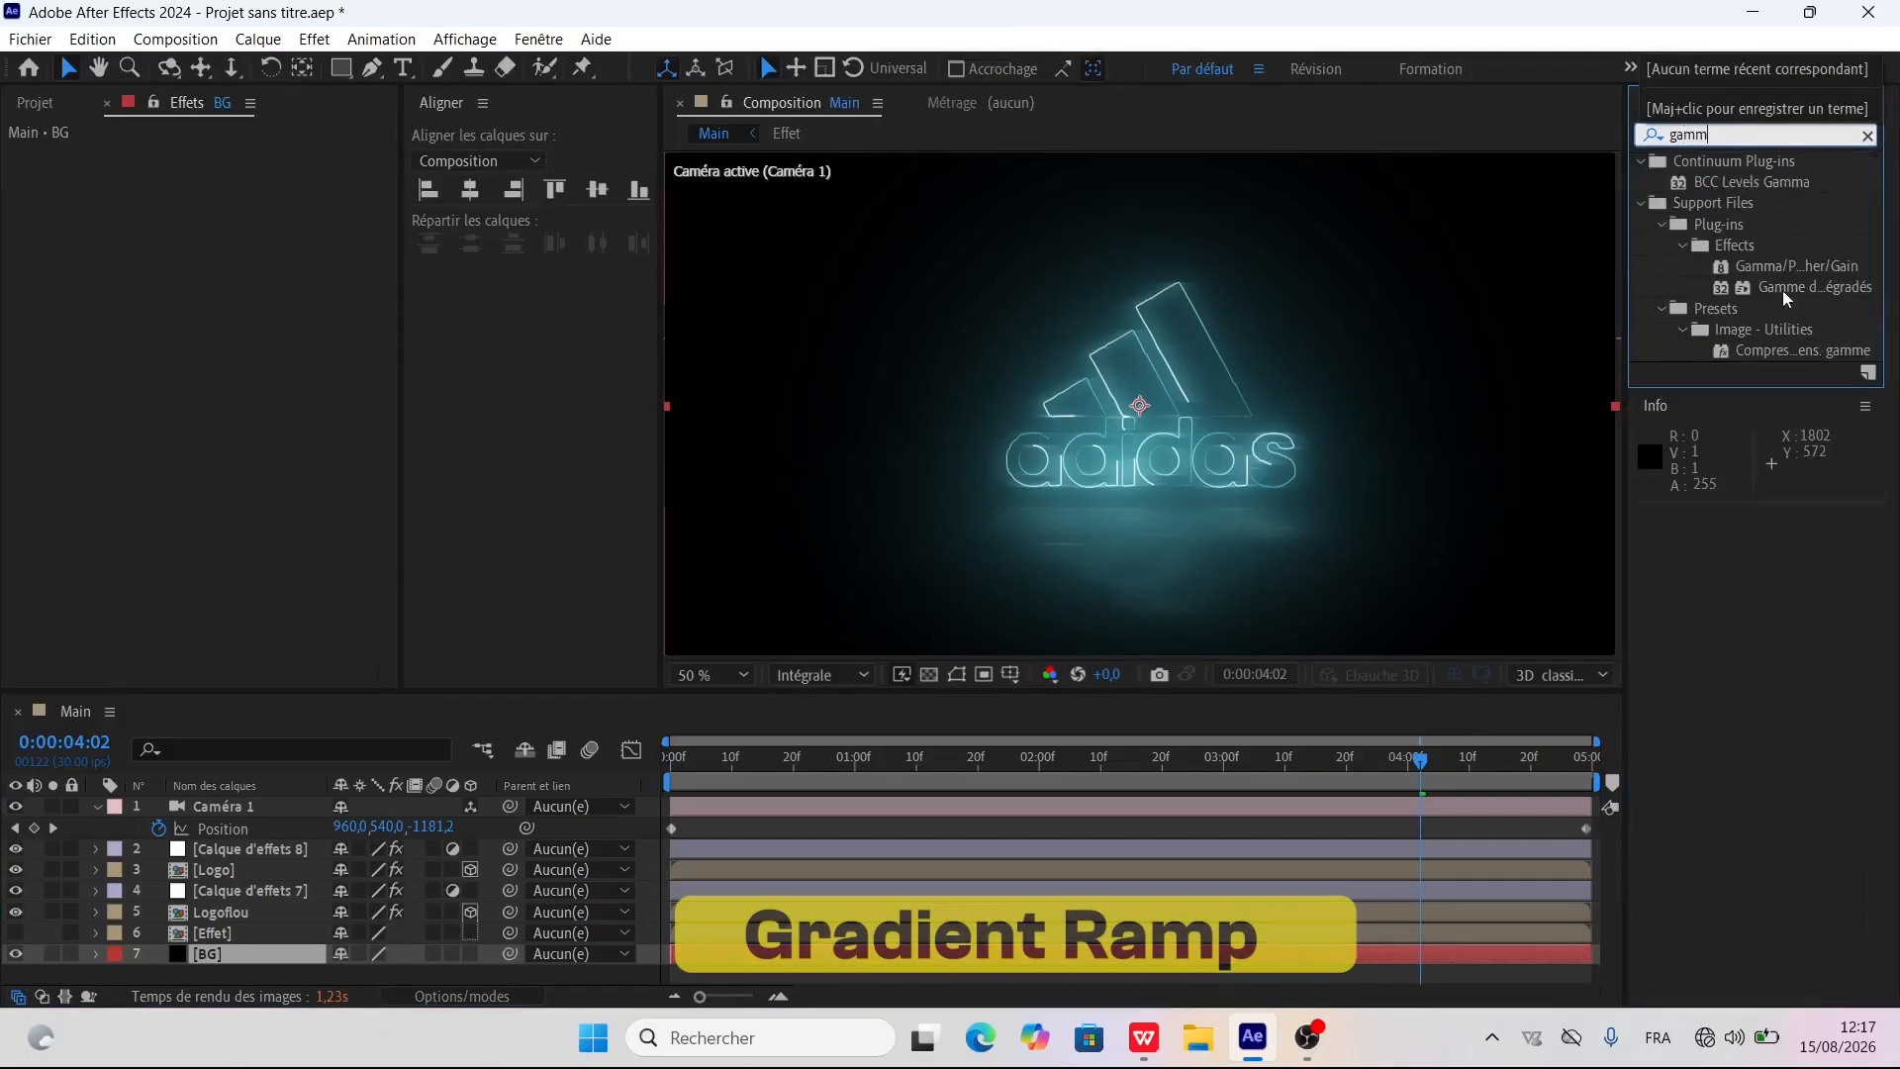
double_click(1813, 284)
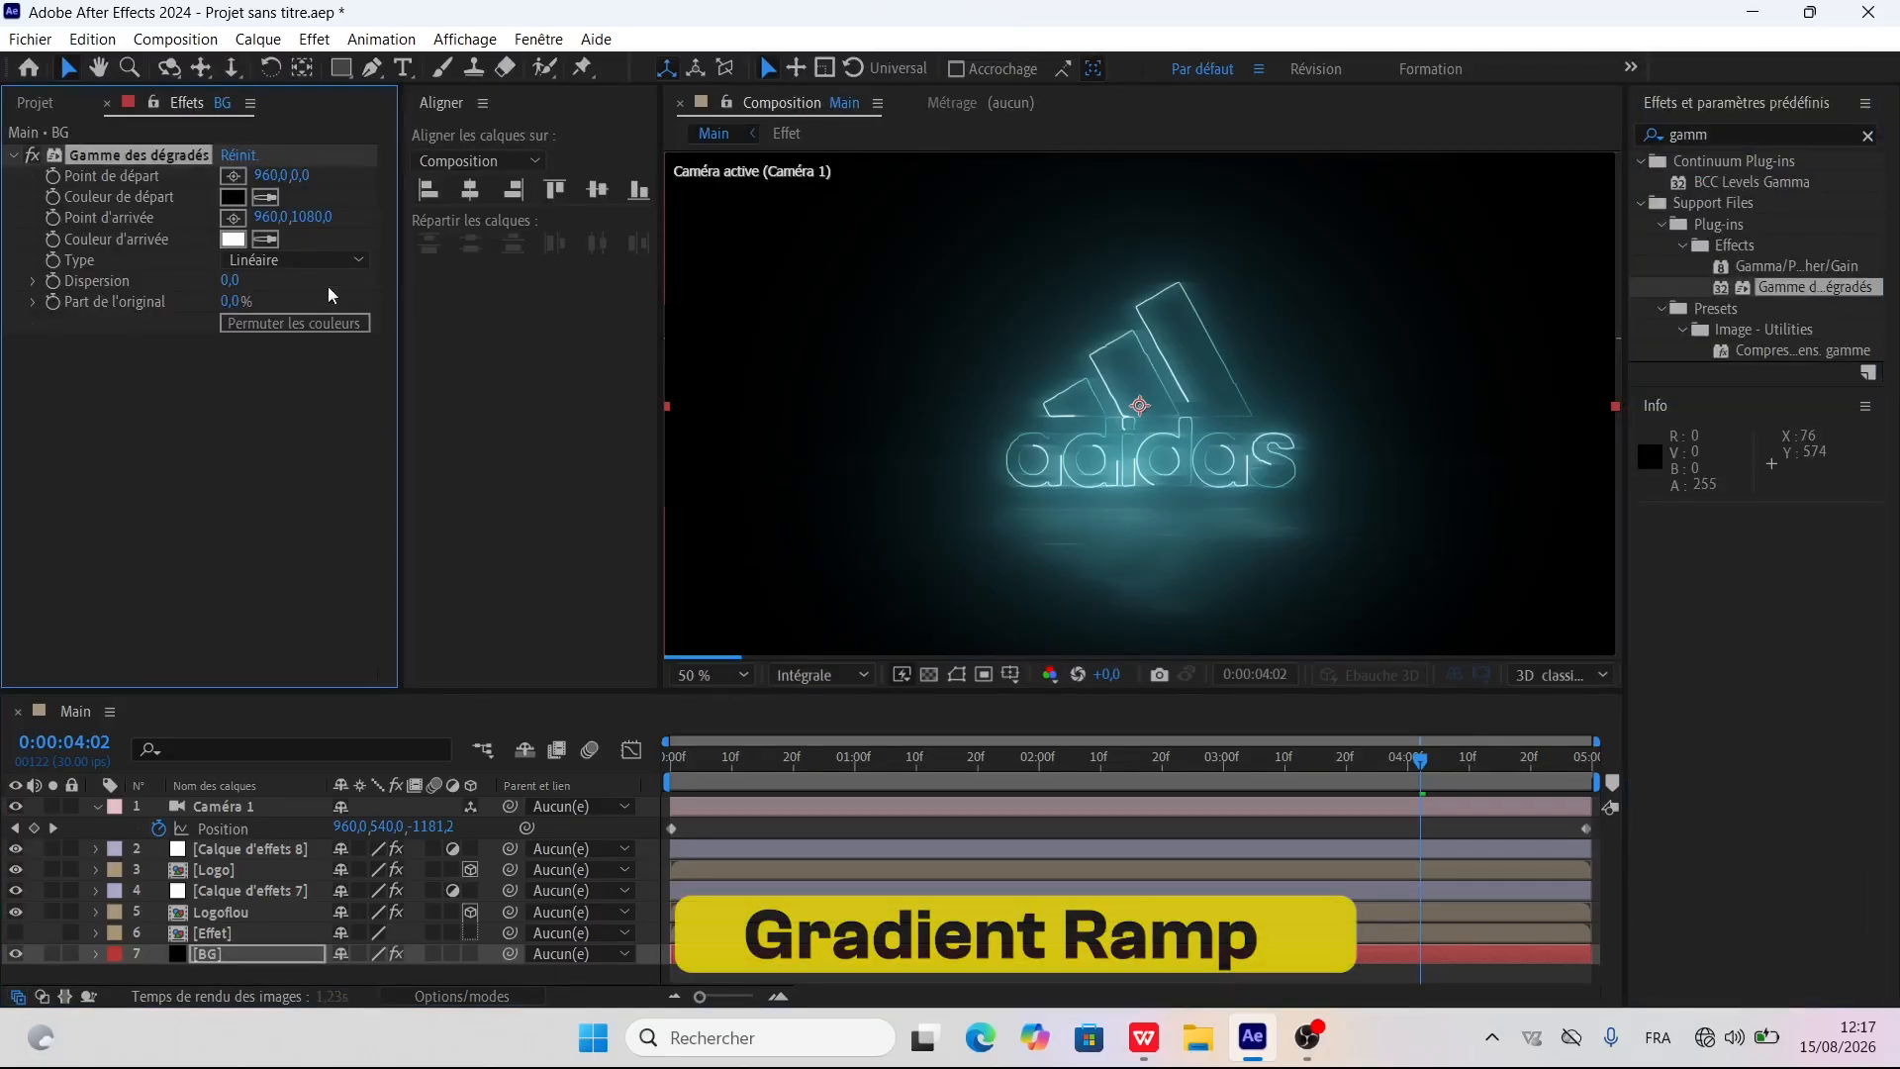
left_click(330, 326)
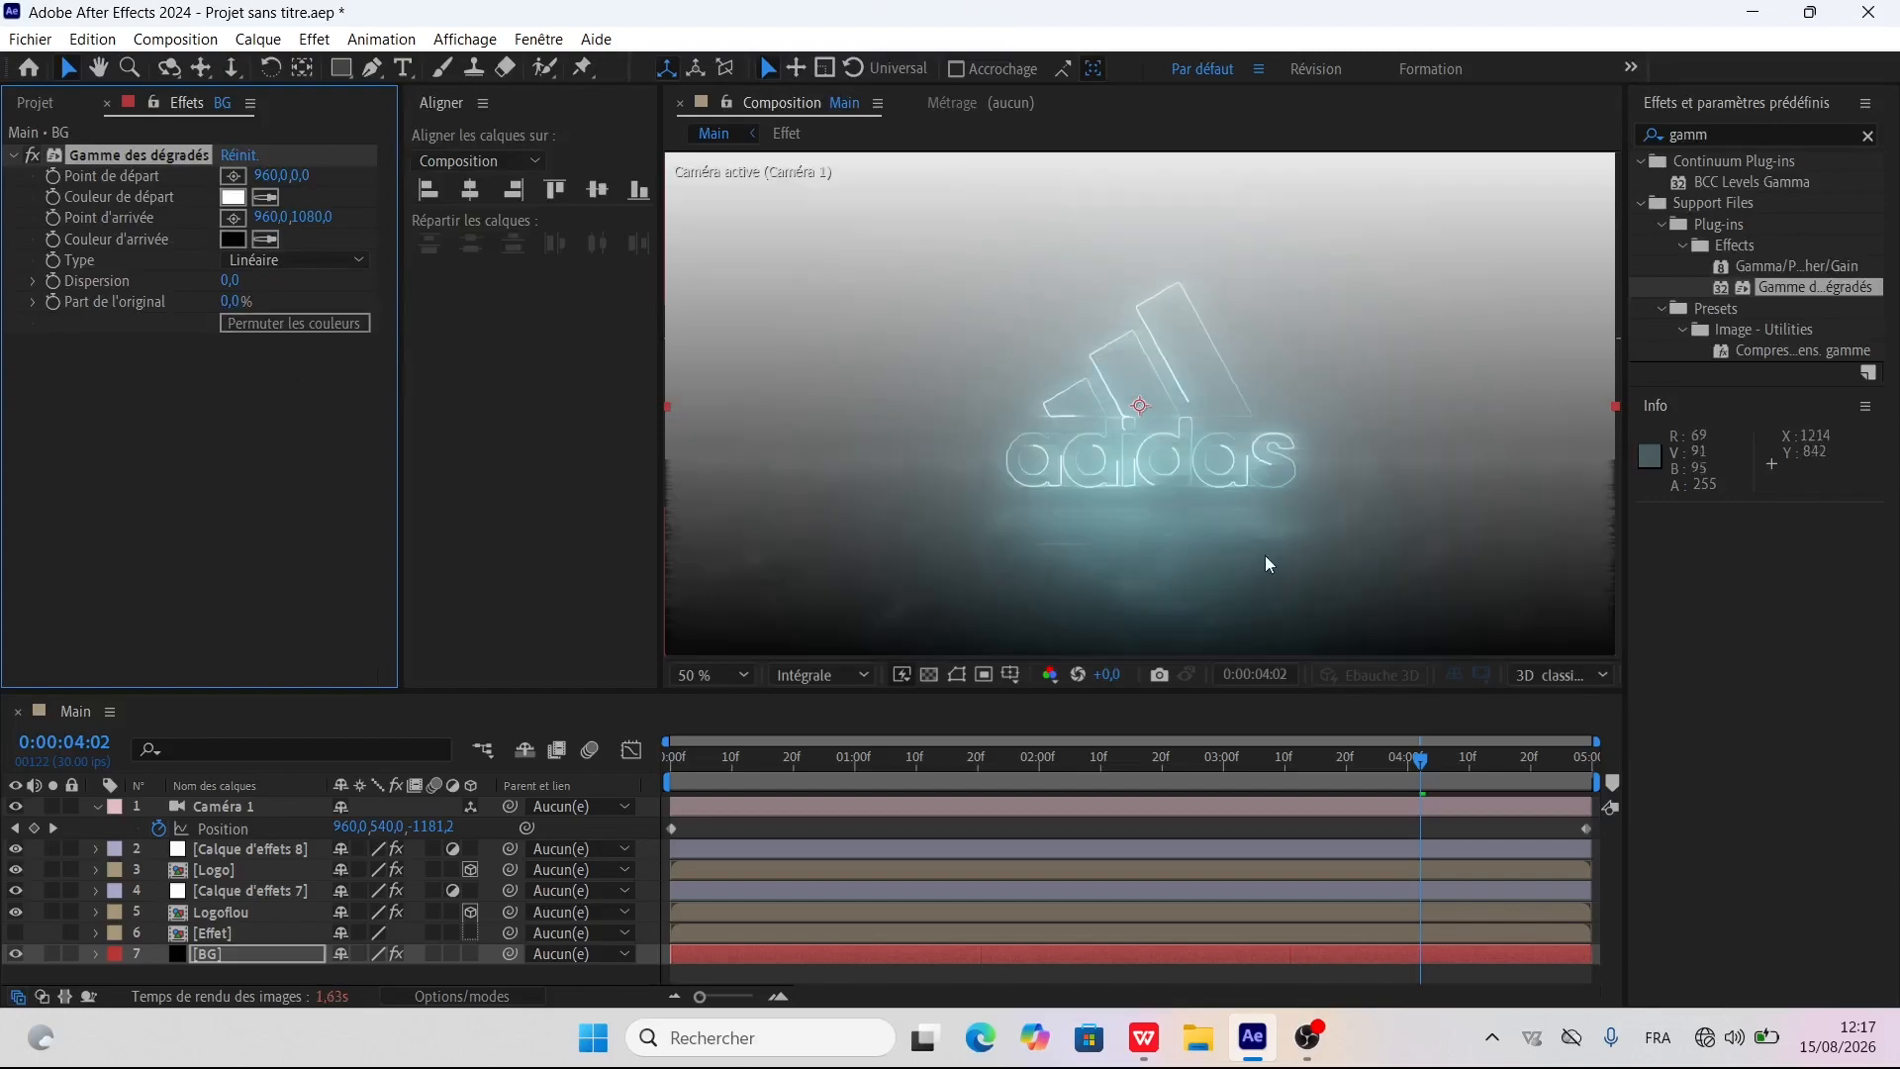
Set the BG gradient's start colour to a very dark cyan-blue, about #000C0F
left_click(232, 198)
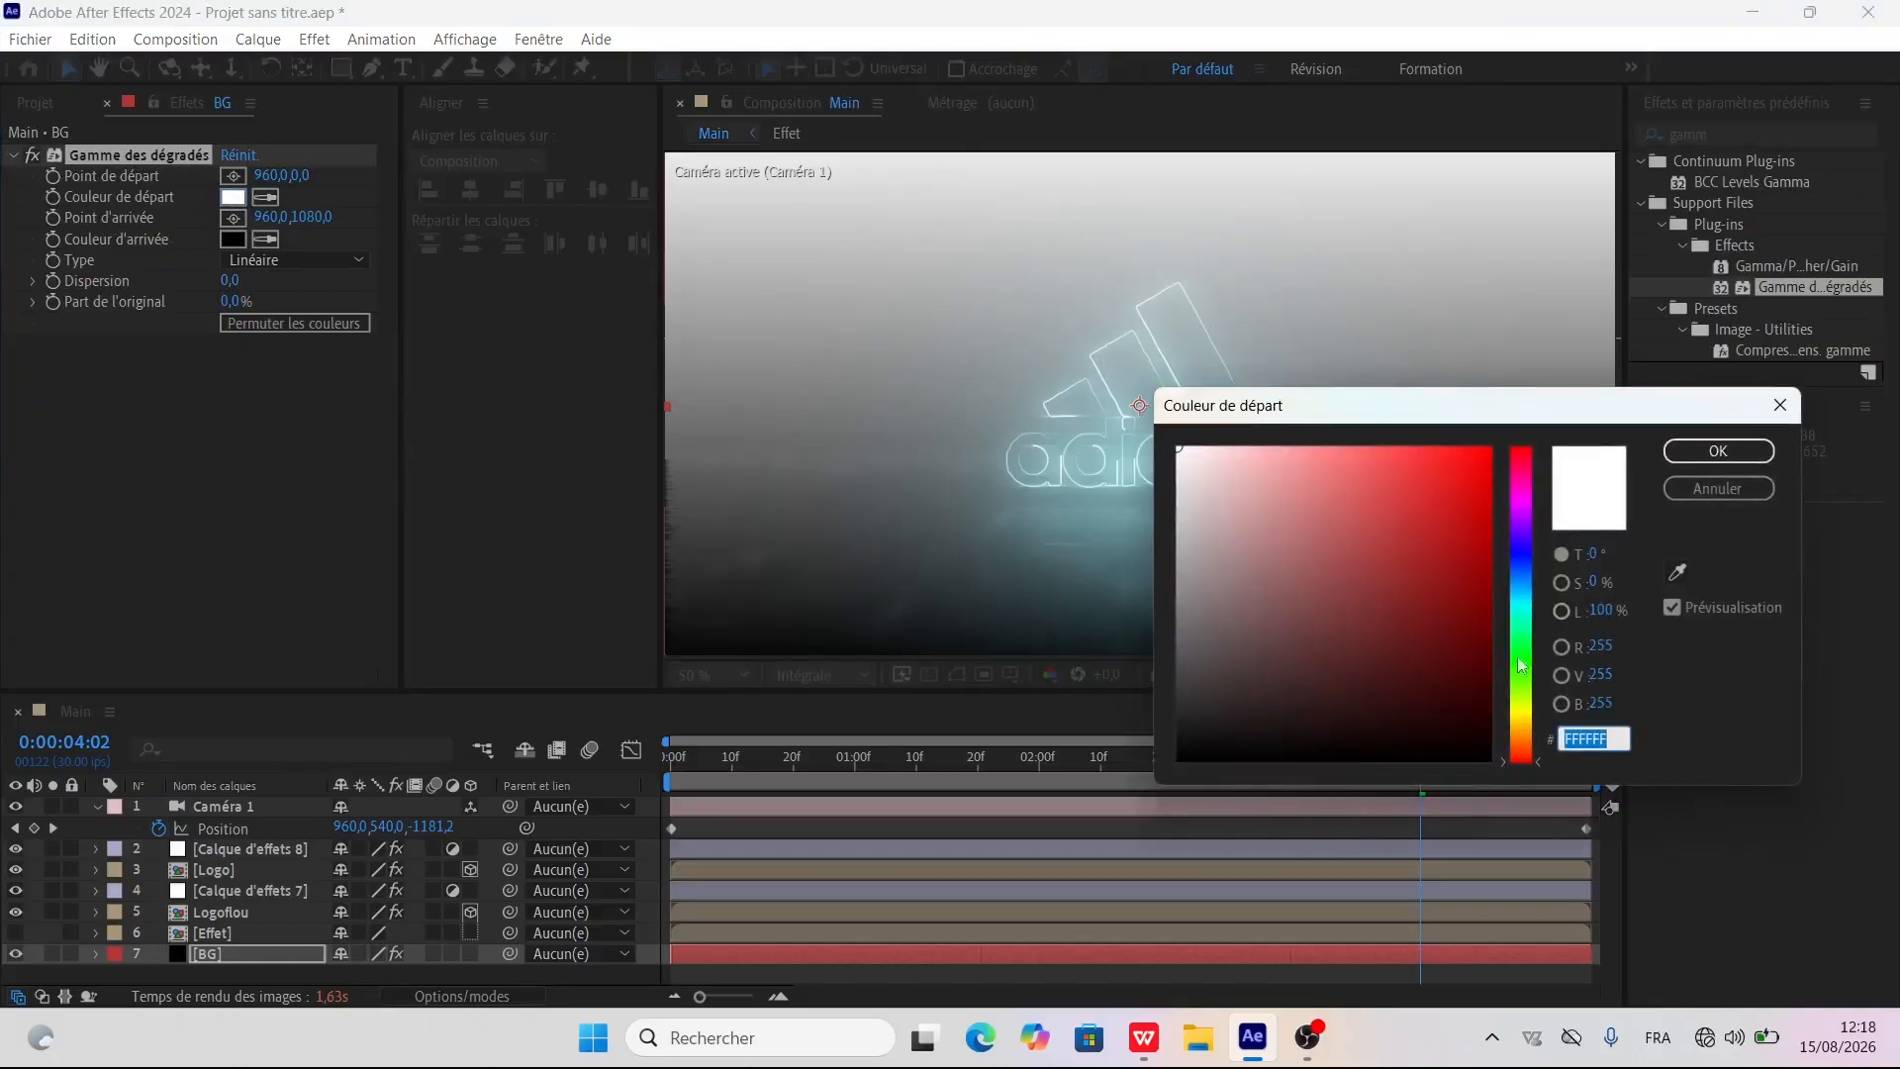
left_click(1529, 599)
left_click_drag(1478, 677, 1487, 736)
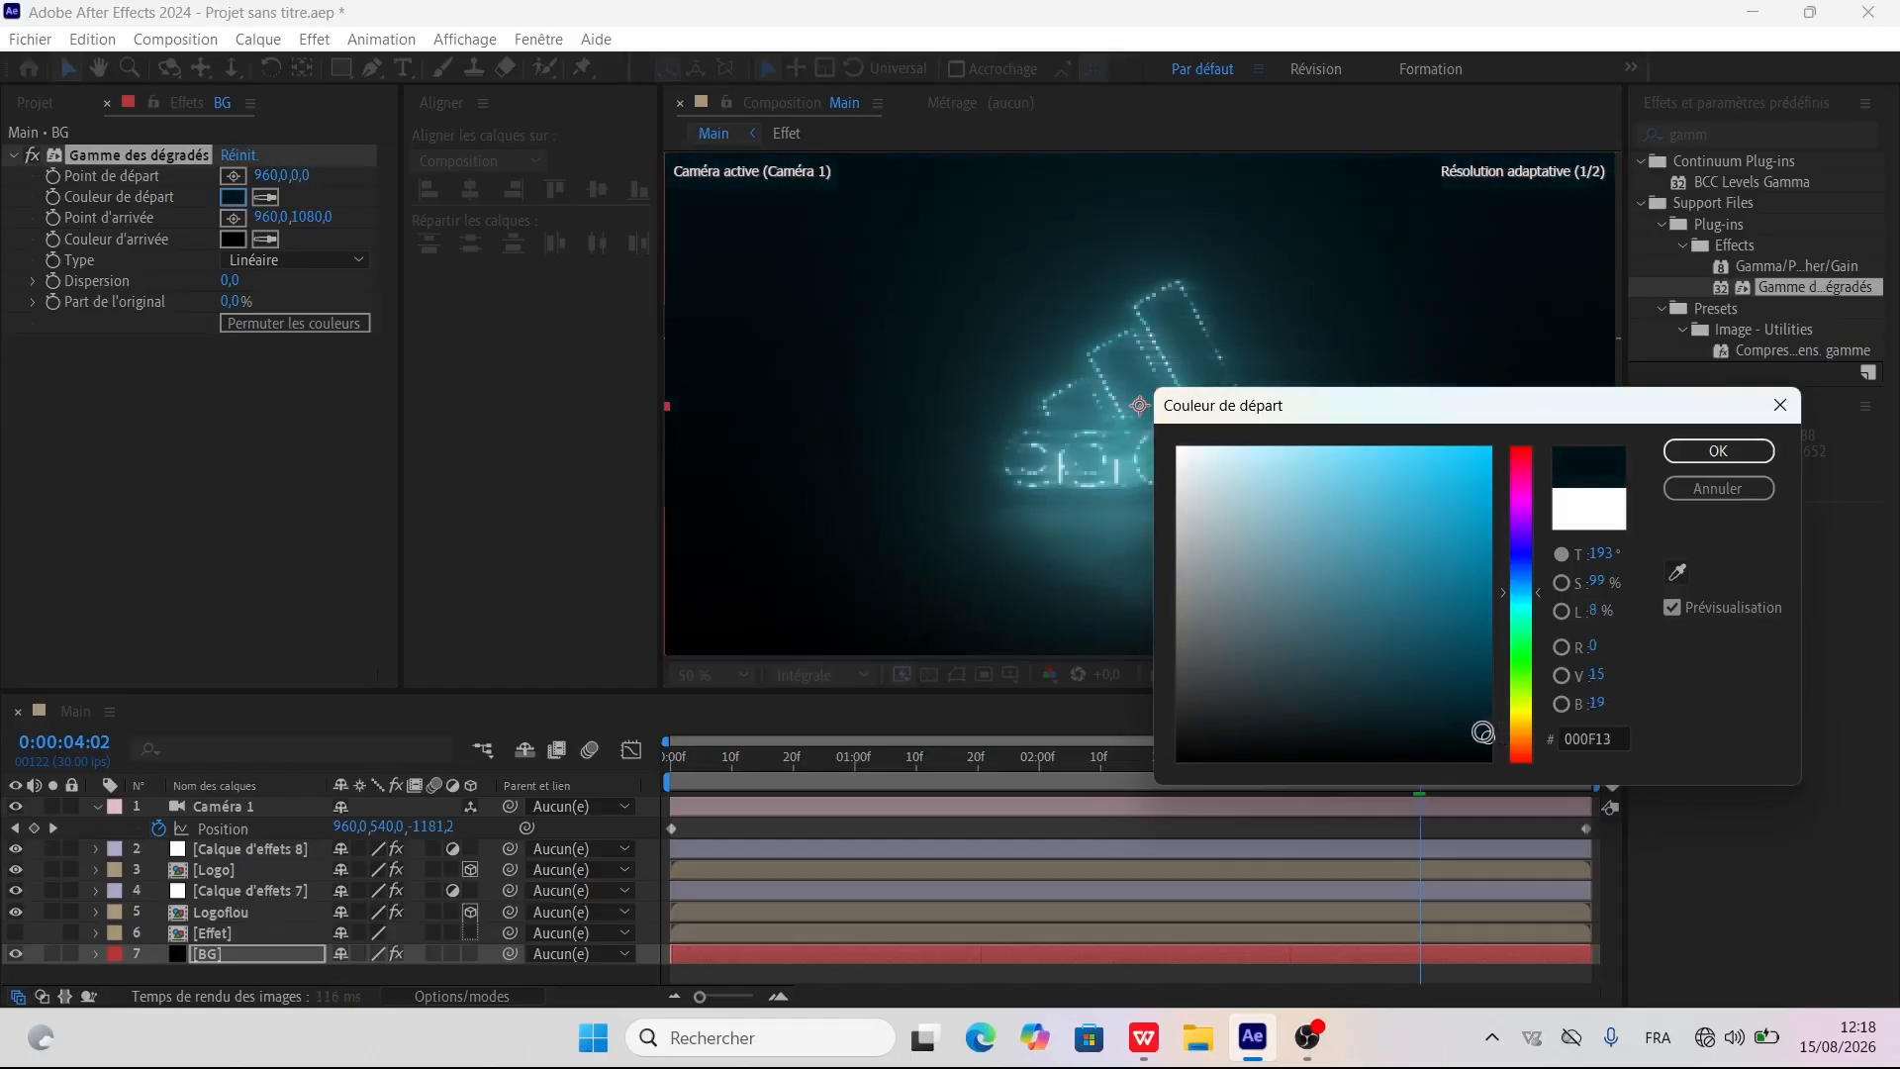
left_click_drag(1485, 741, 1483, 729)
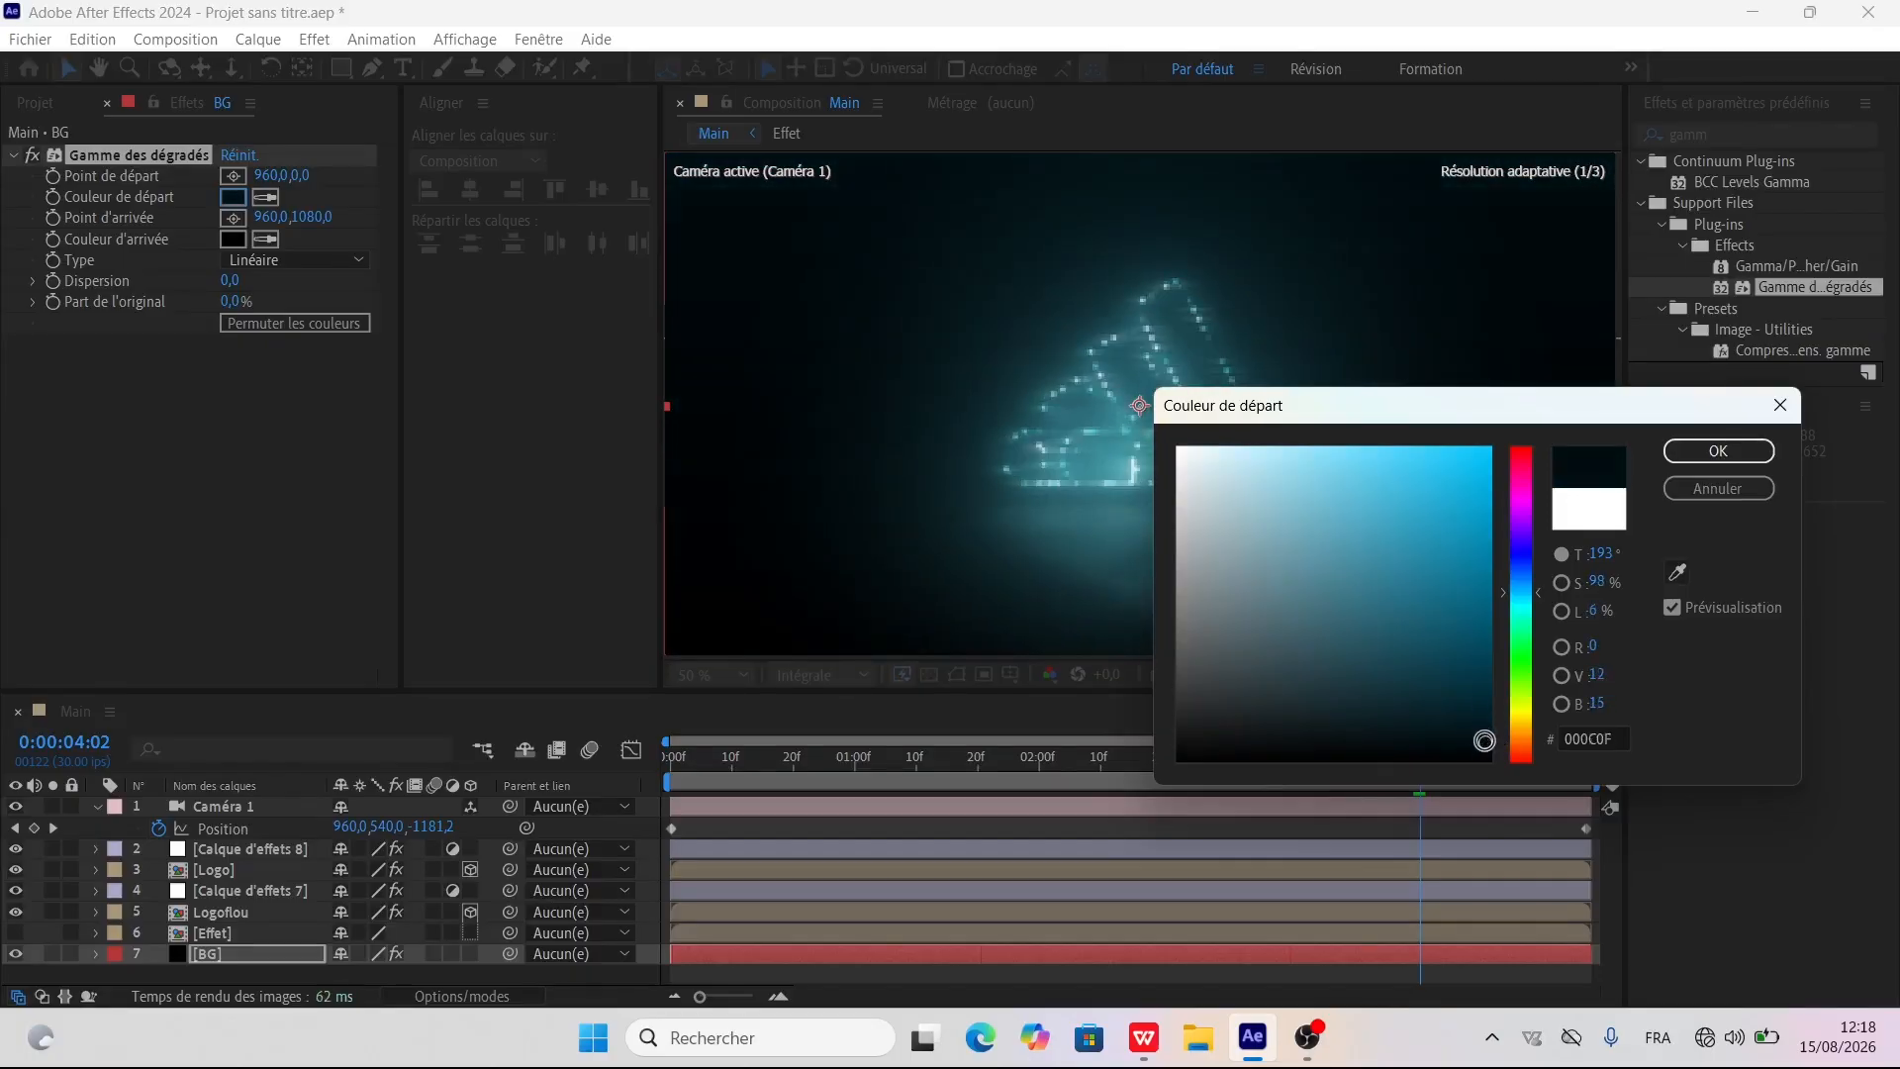
left_click(1689, 460)
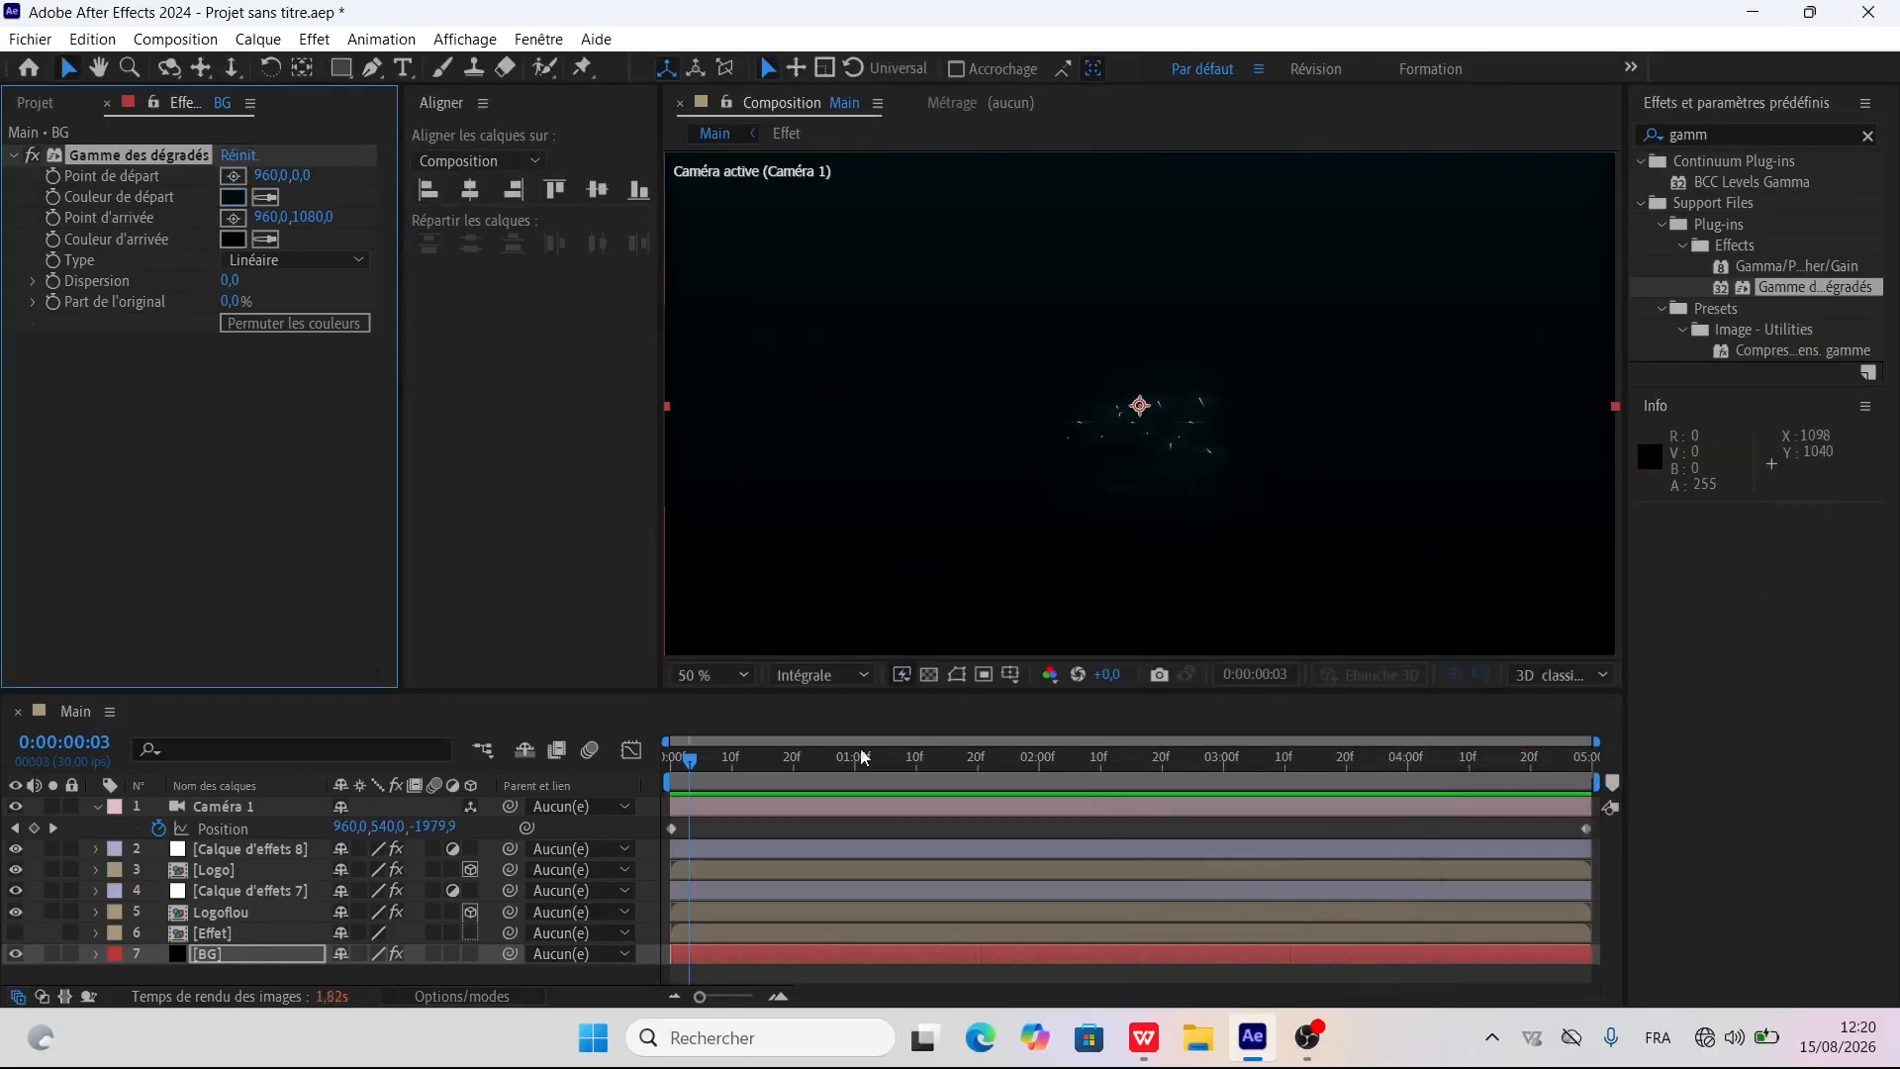
Play back the finished logo animation in the Main composition and enlarge the preview to 100 %
mouse_move(693, 757)
left_mouse_down()
mouse_move(817, 770)
mouse_move(721, 782)
left_mouse_up()
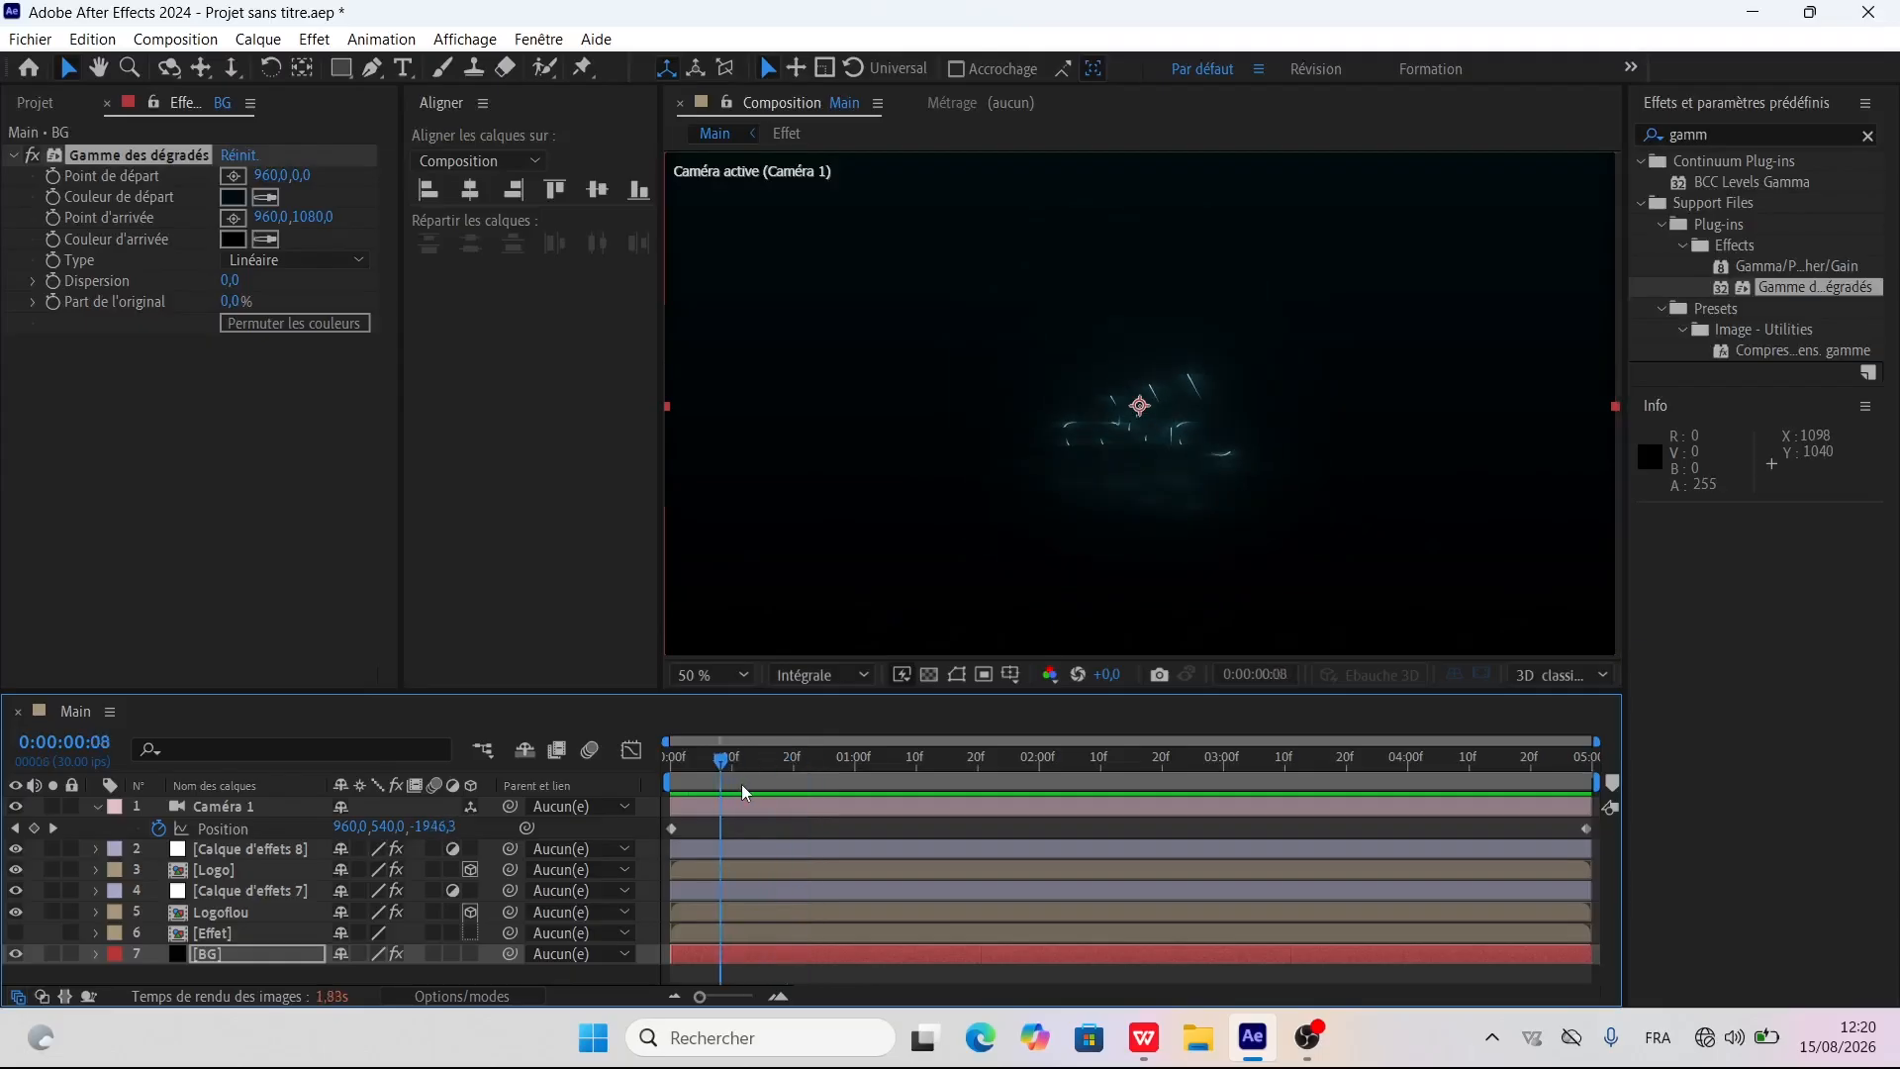
key("space")
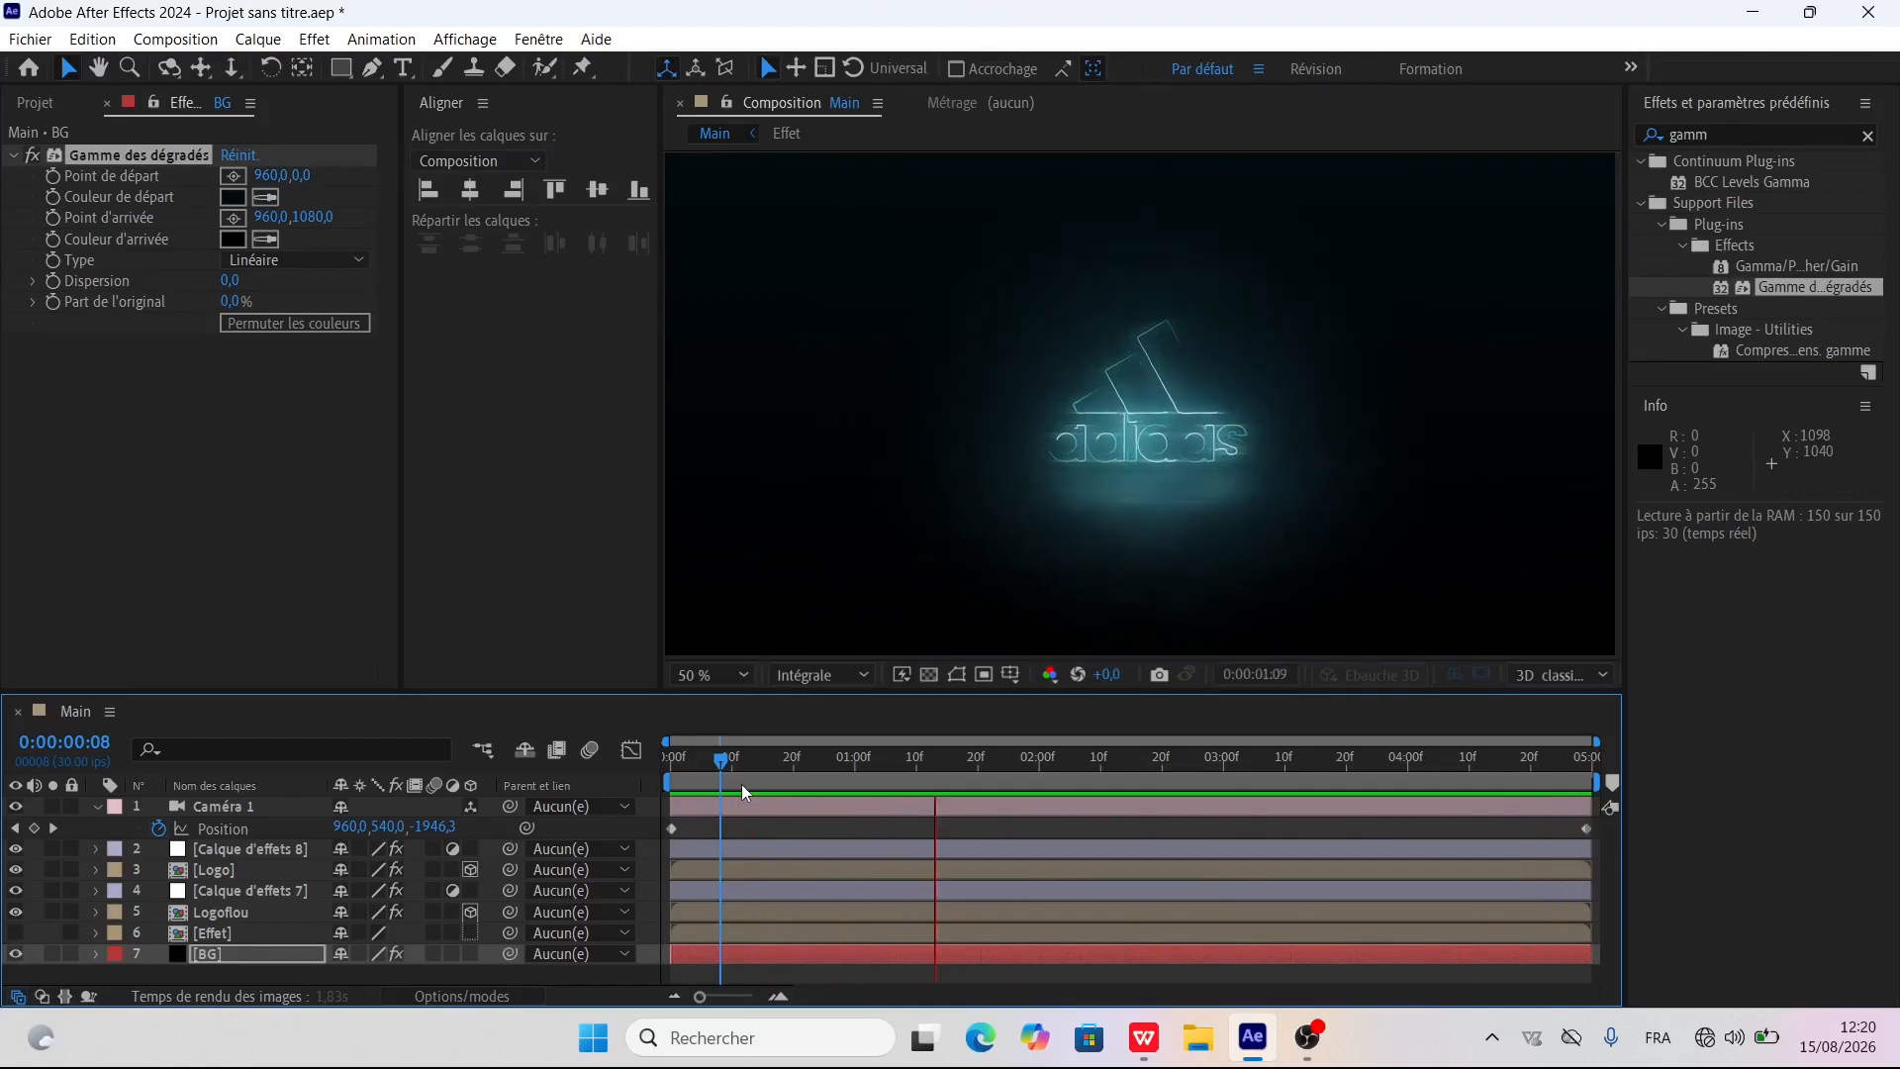
left_click(97, 807)
left_click(734, 674)
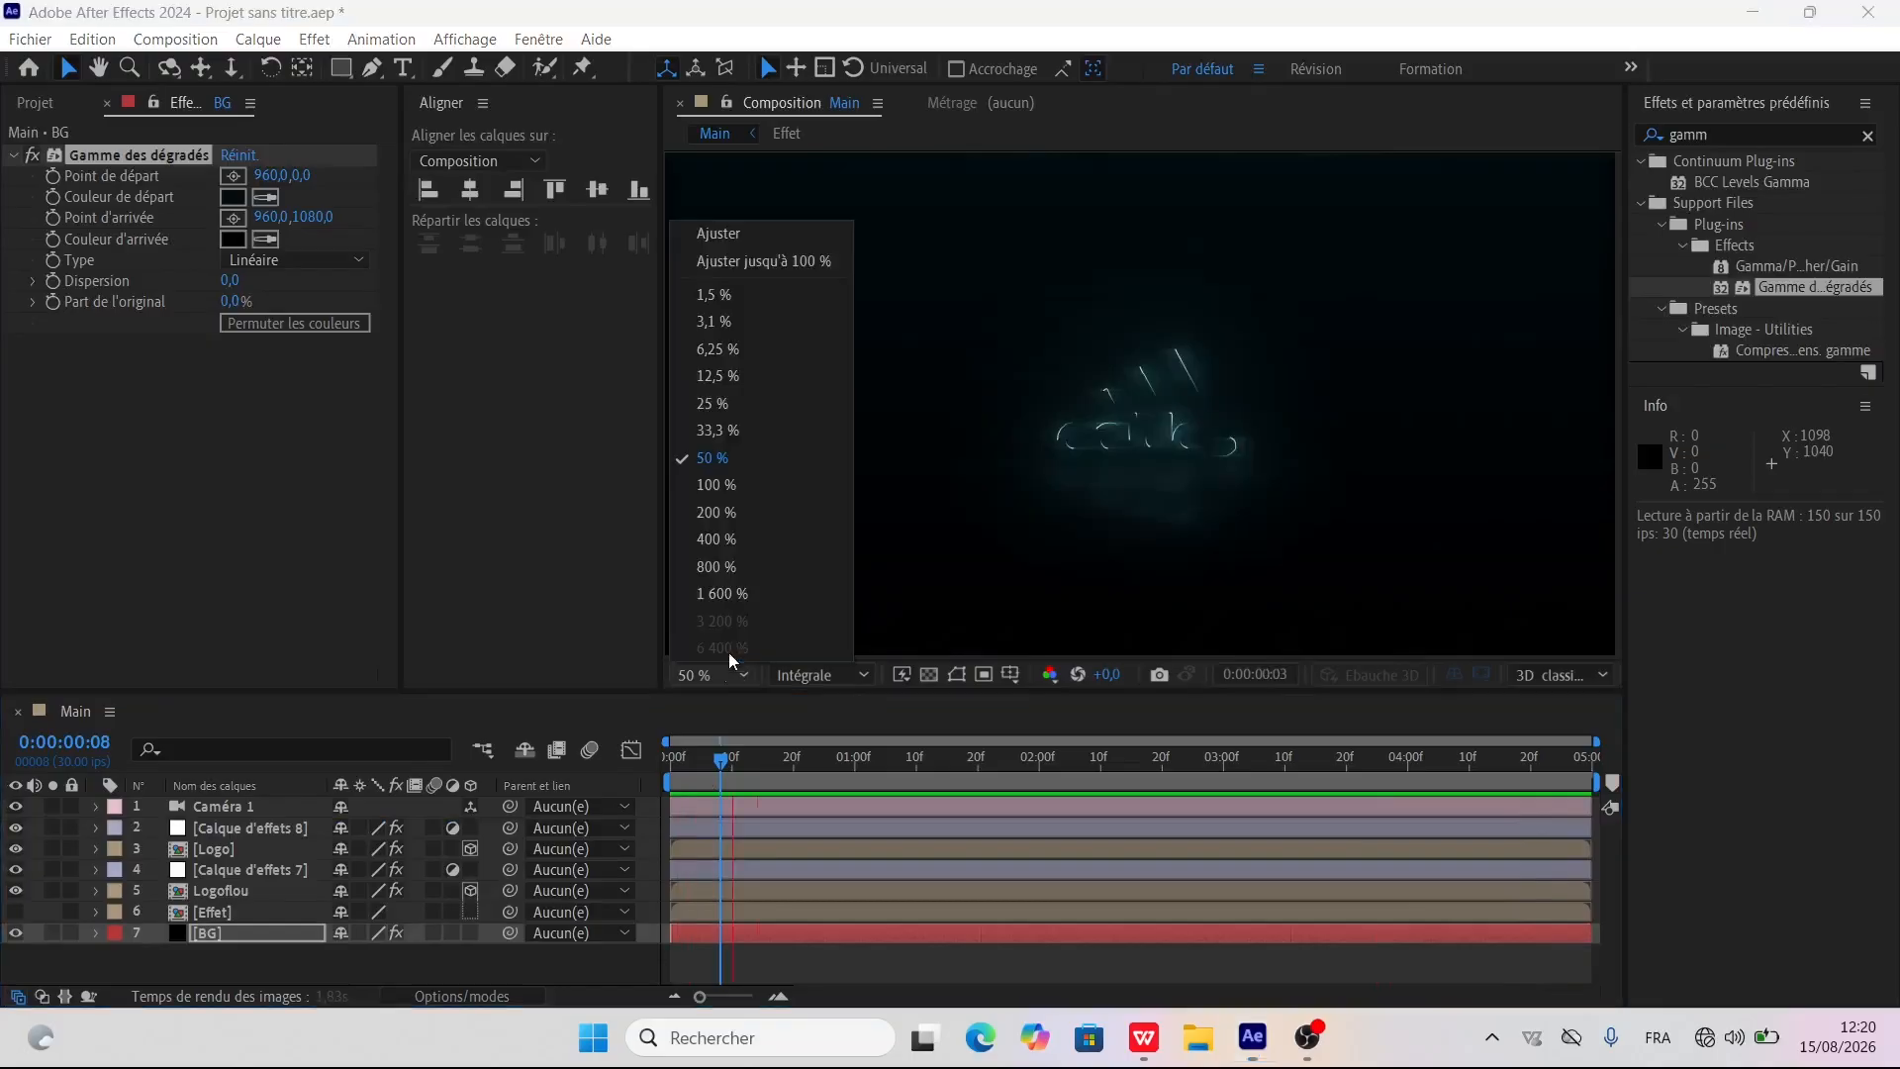
left_click(727, 484)
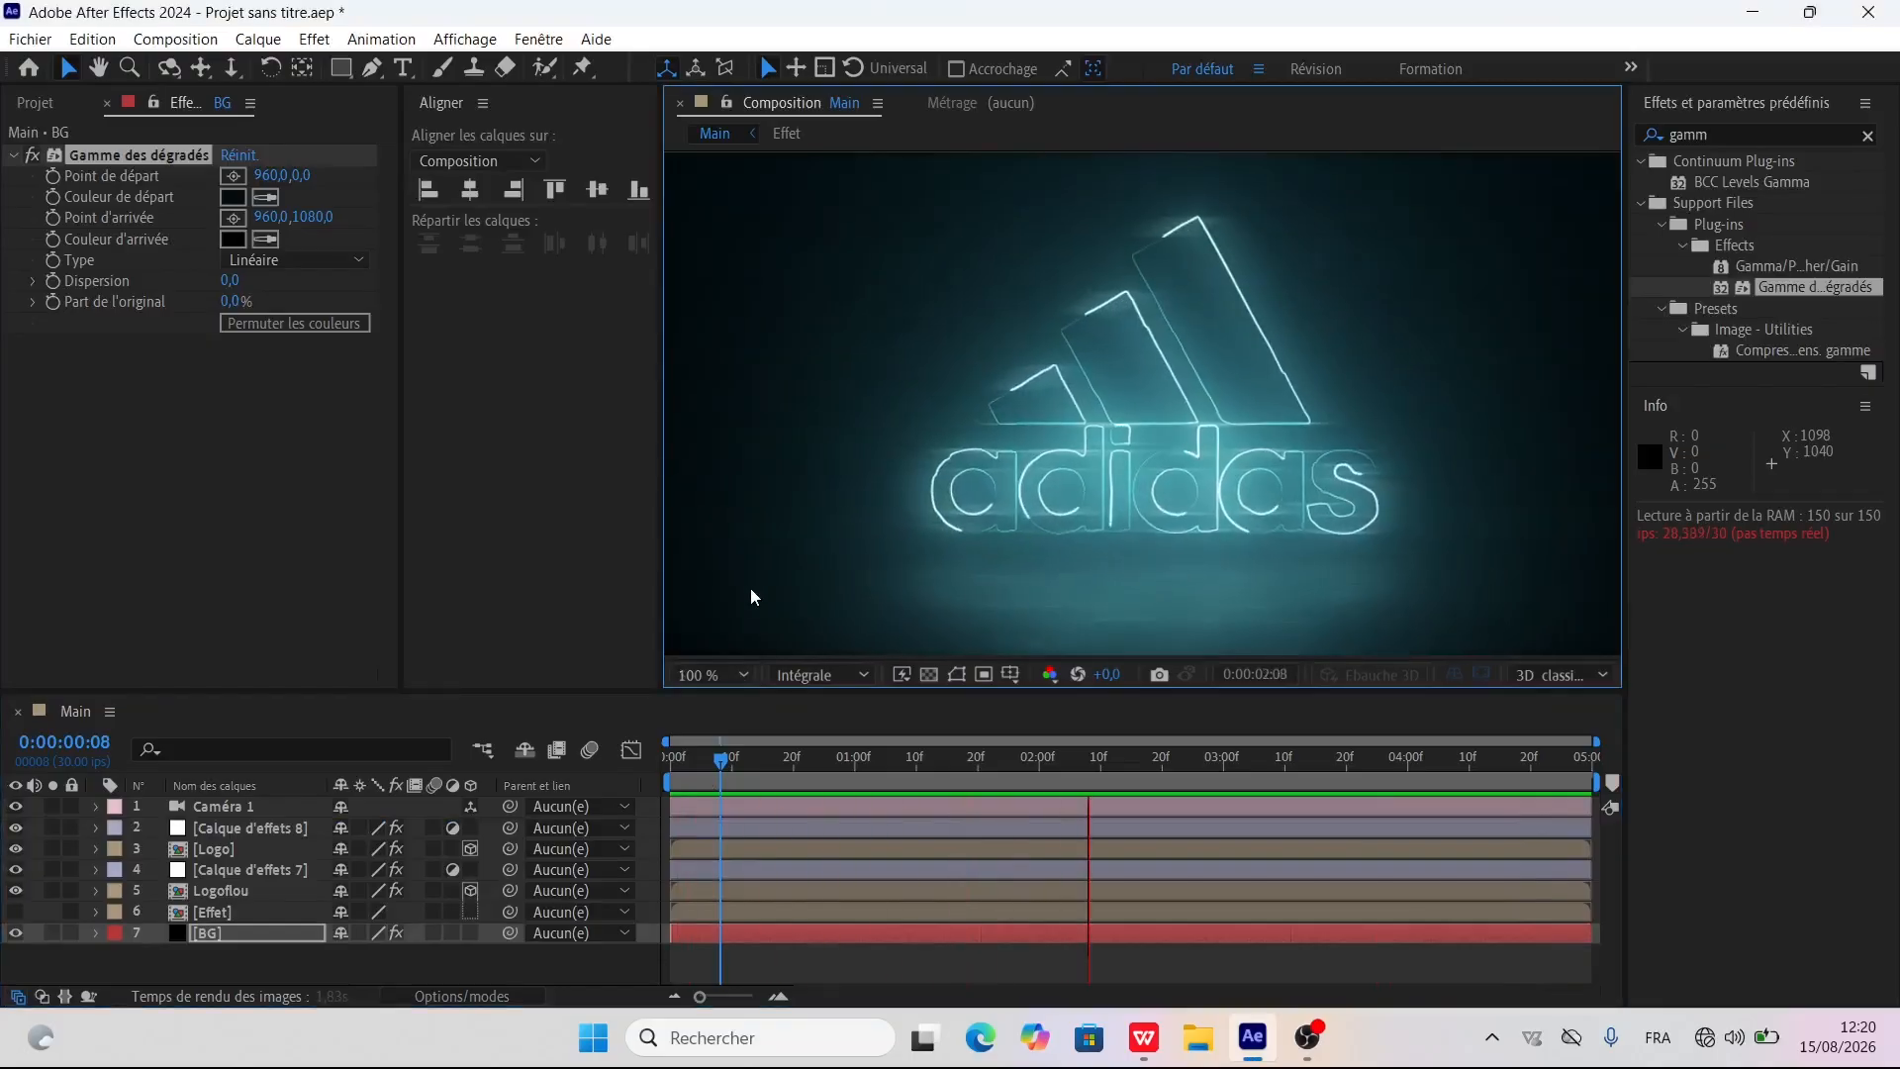